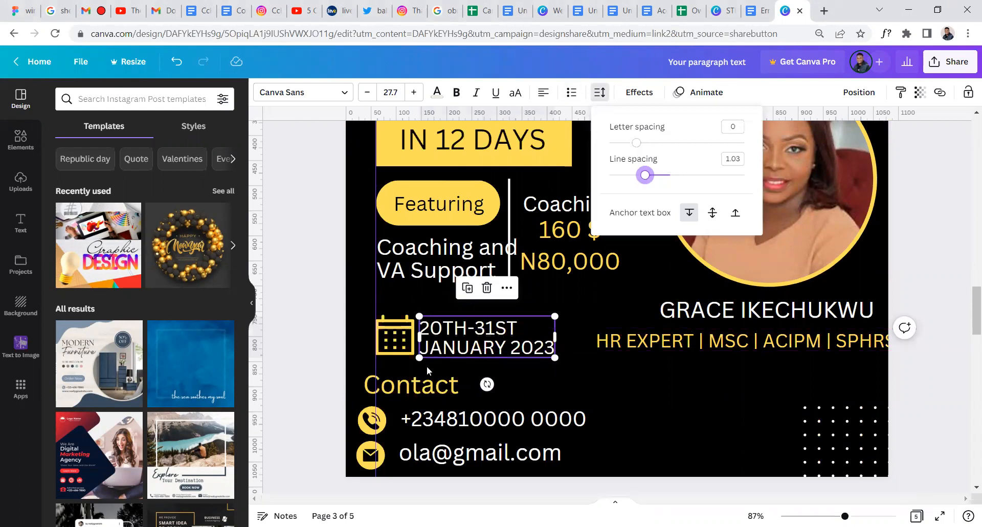
Align the Contact heading, the phone and email icons, and the two contact text lines along the vertical margin guide
drag(419, 385, 475, 381)
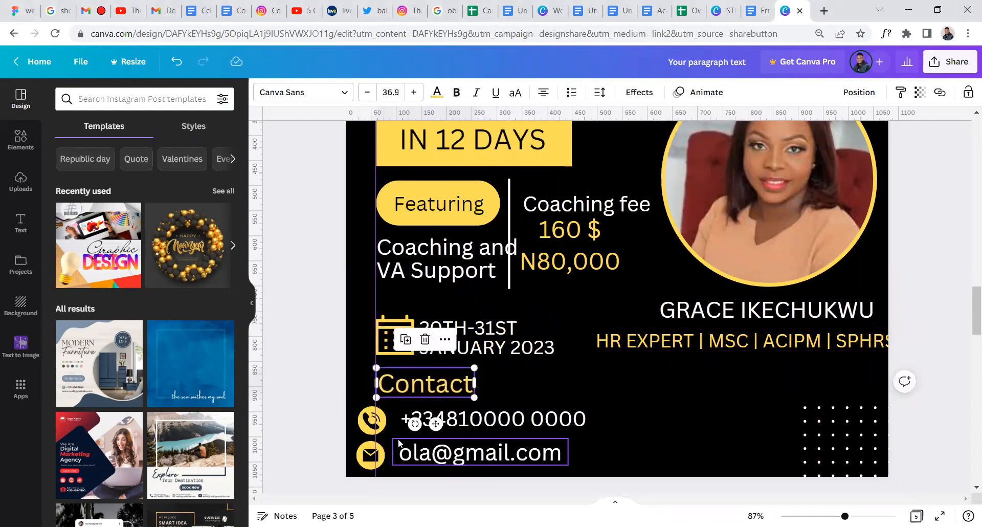
click(371, 427)
shift+click(374, 452)
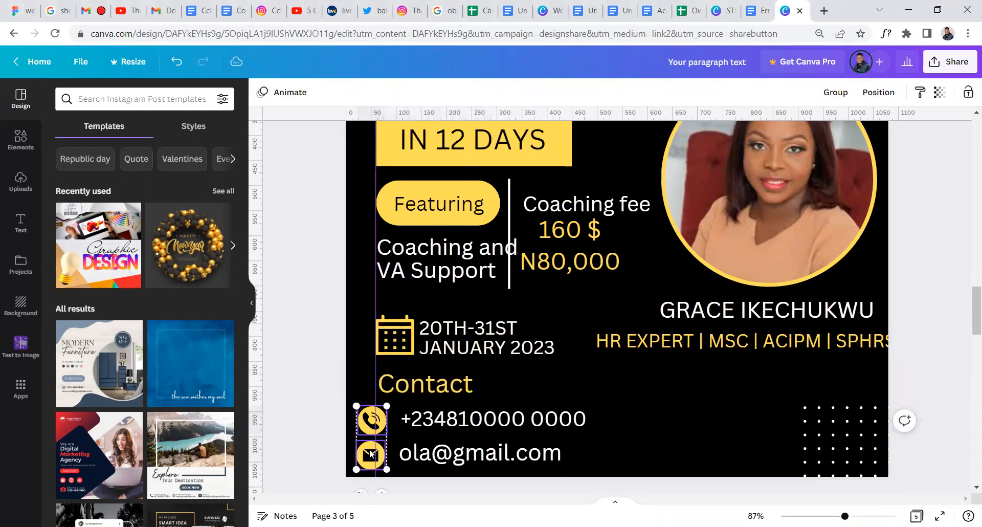
drag(370, 449, 446, 456)
click(448, 421)
shift+click(441, 455)
click(606, 394)
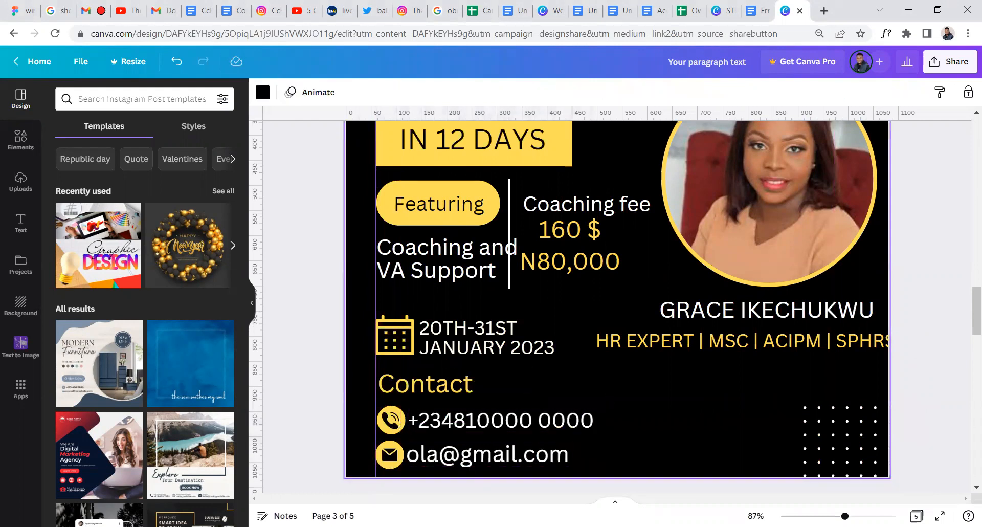
scroll(869, 339, down, 5)
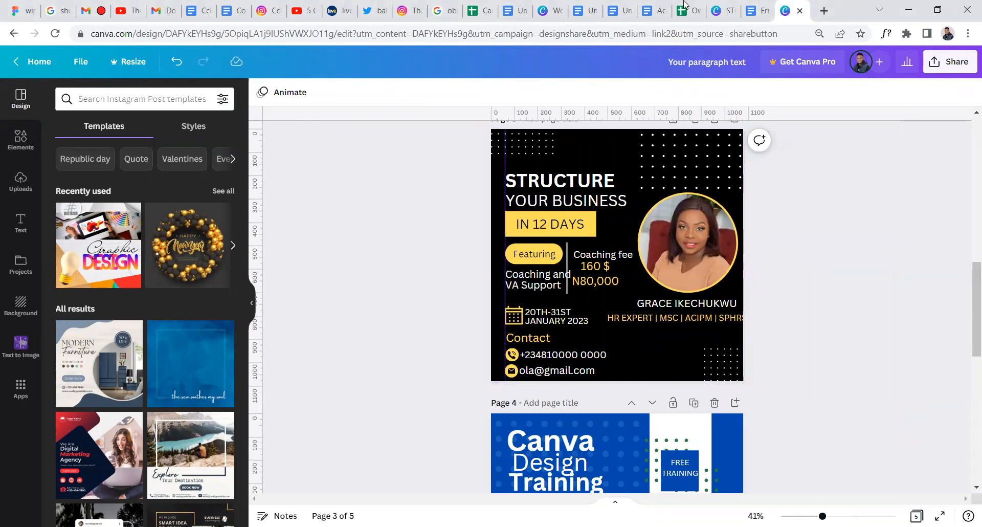
scroll(734, 210, up, 1)
scroll(733, 210, down, 1)
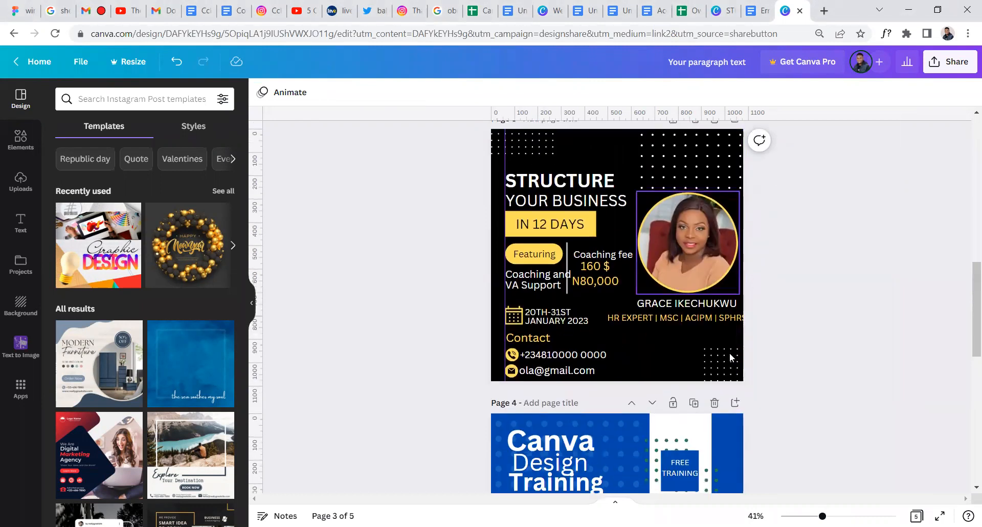
scroll(736, 251, up, 2)
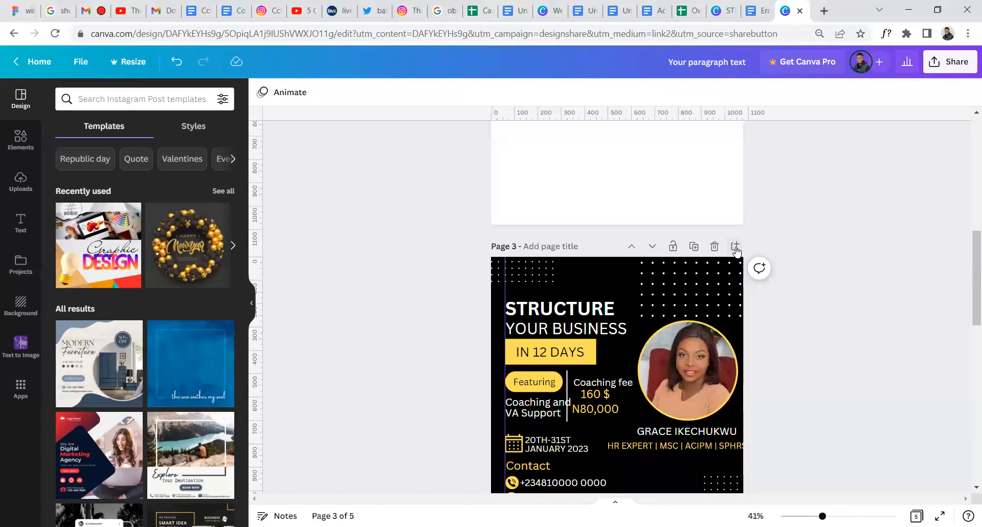
click(735, 247)
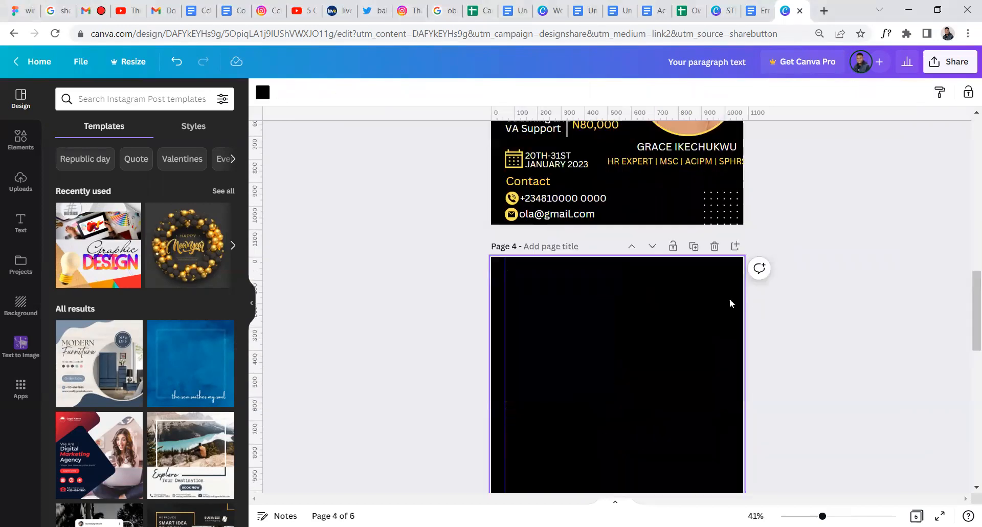
key(ctrl+z)
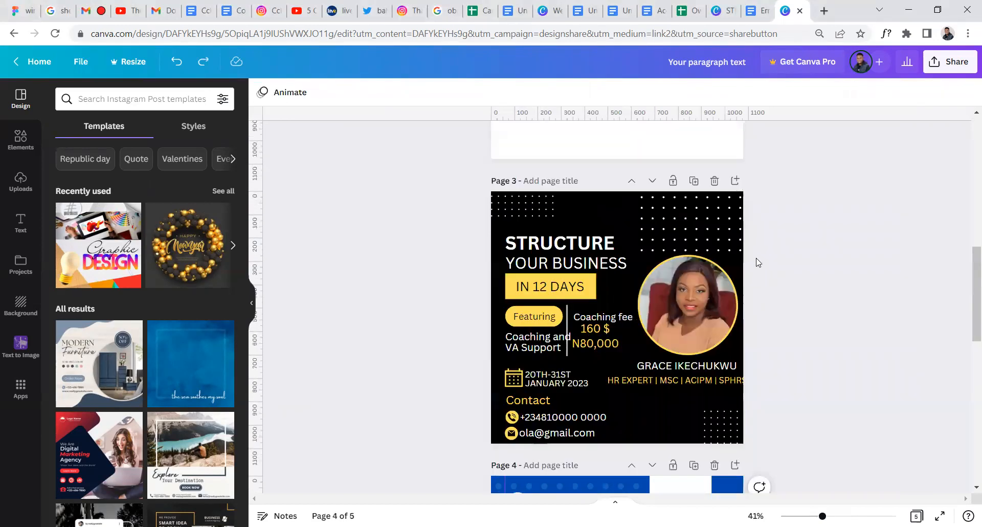
Duplicate page 3, the black-and-yellow flyer, as a new page directly below it
click(693, 218)
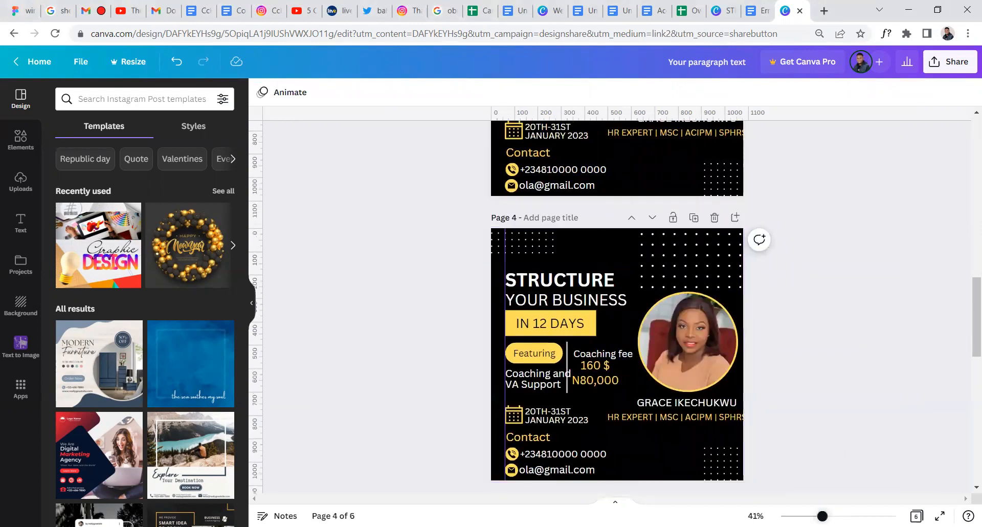
ctrl+scroll(593, 347, up, 2)
scroll(593, 347, down, 2)
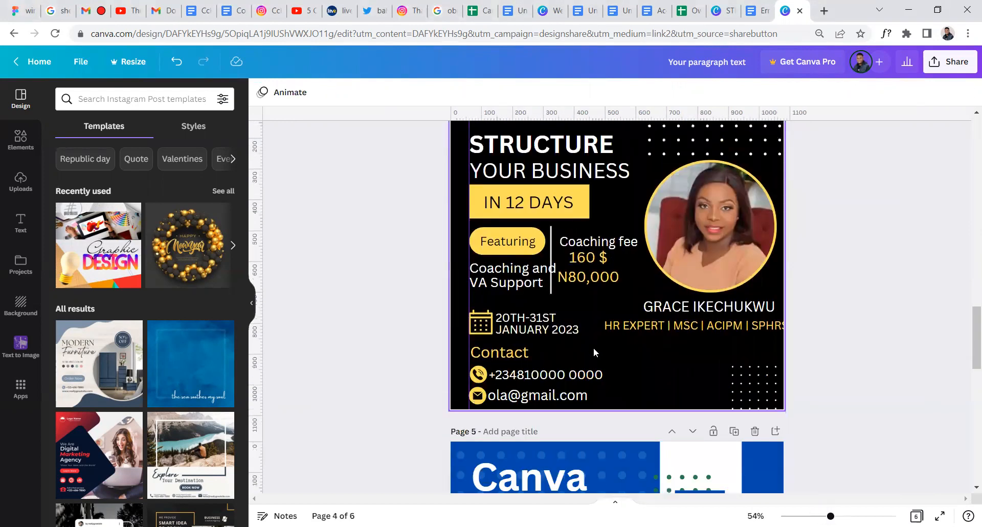
scroll(593, 348, up, 1)
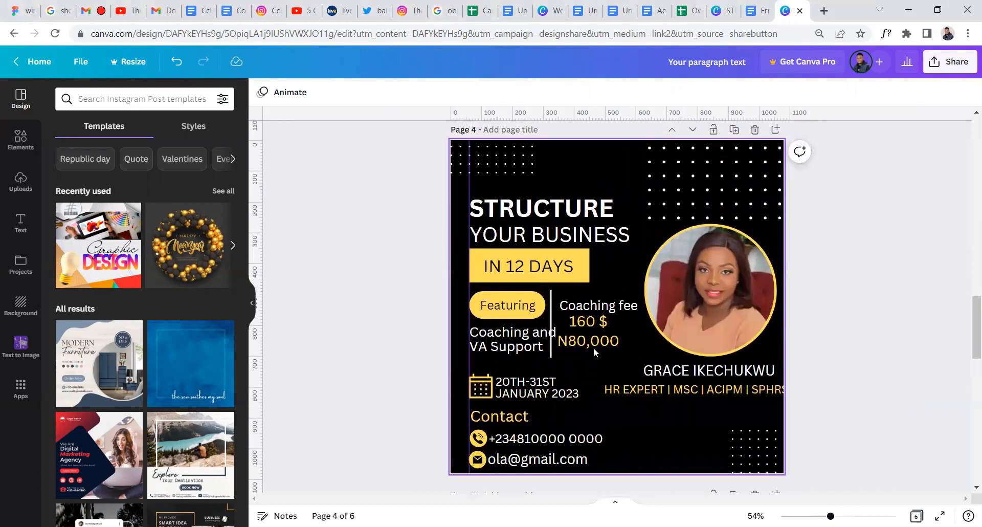
Reposition the "HR EXPERT | MSC | ACIPM | SPHRS" line on page 4 so the whole line fits inside the page
click(662, 390)
drag(547, 389, 670, 389)
drag(734, 392, 690, 389)
click(618, 409)
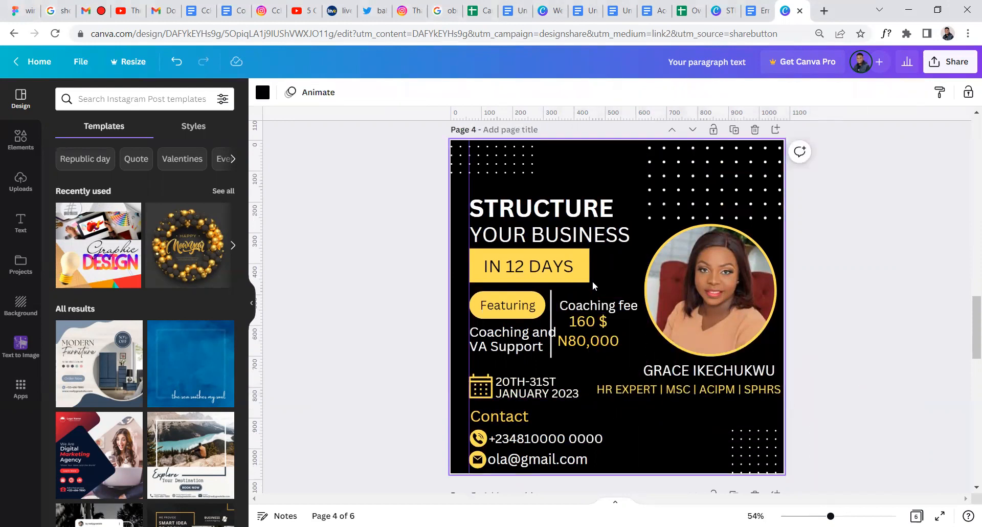
Examine the placement and font sizes of the text blocks on page 4, from the title down to the contact details
scroll(593, 282, down, 1)
scroll(592, 282, up, 1)
scroll(531, 367, down, 1)
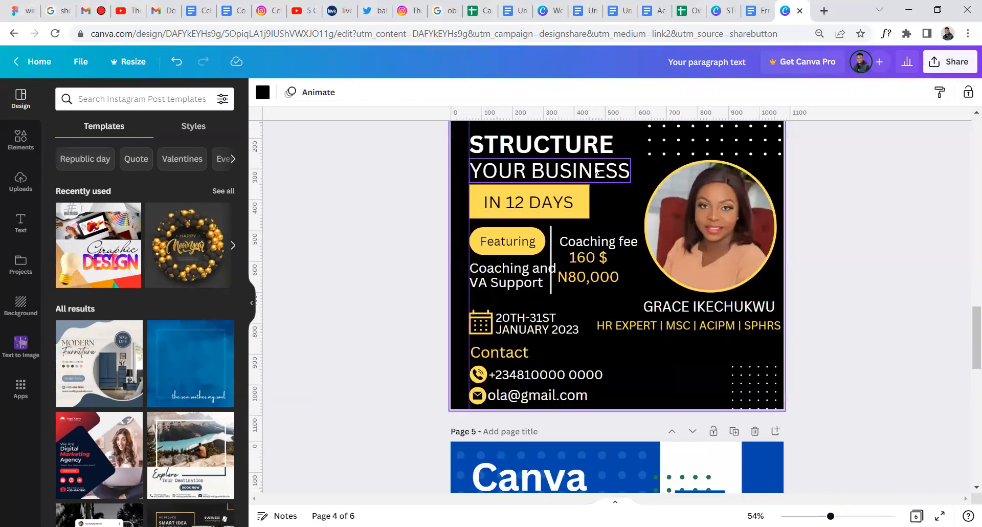
click(513, 285)
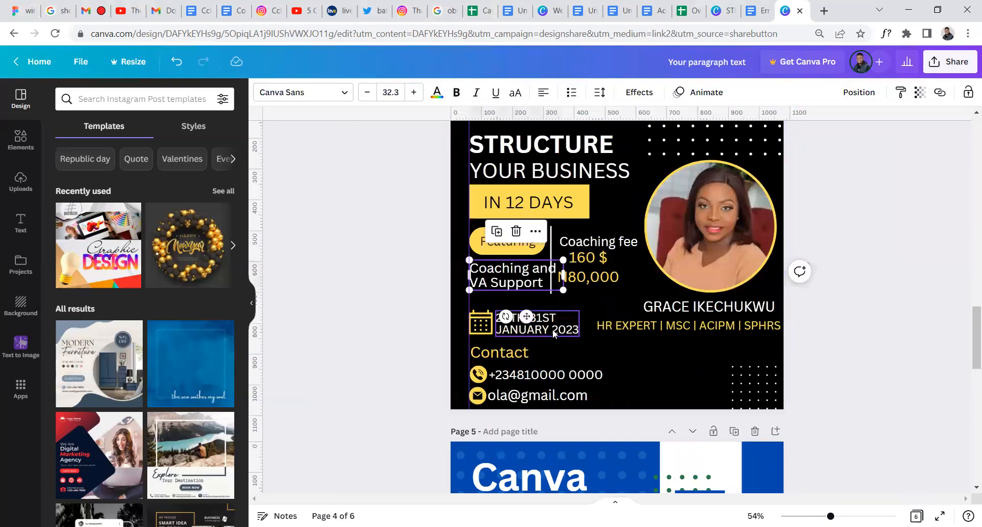
click(553, 331)
click(500, 279)
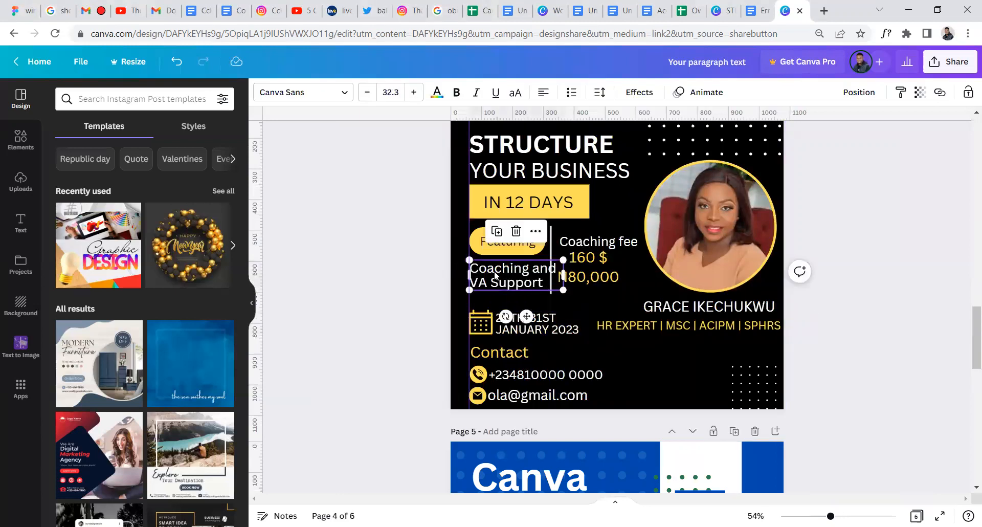
click(599, 247)
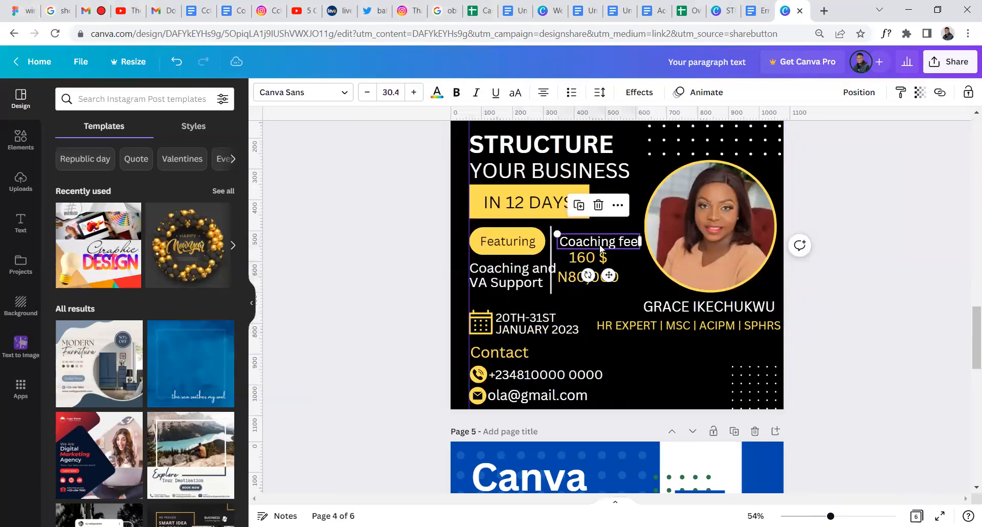
click(573, 266)
click(534, 329)
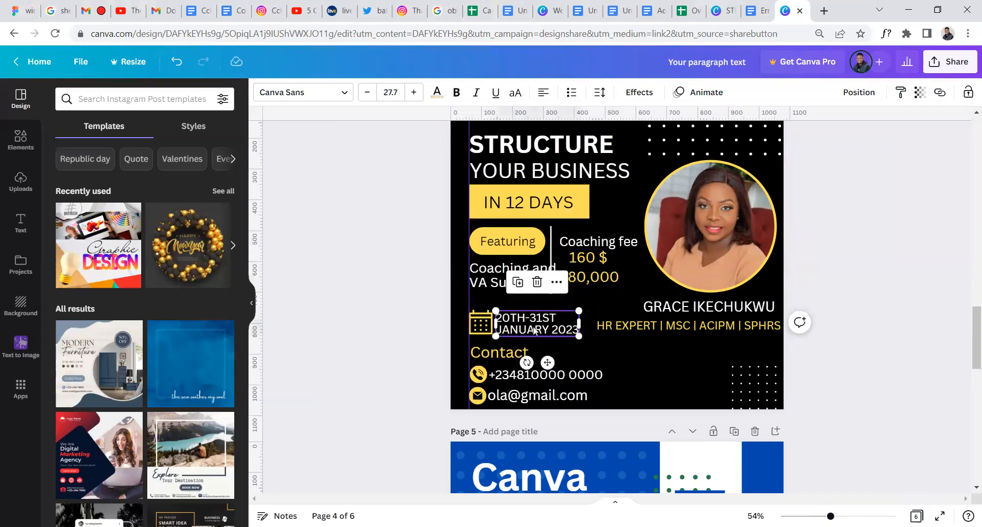
click(504, 354)
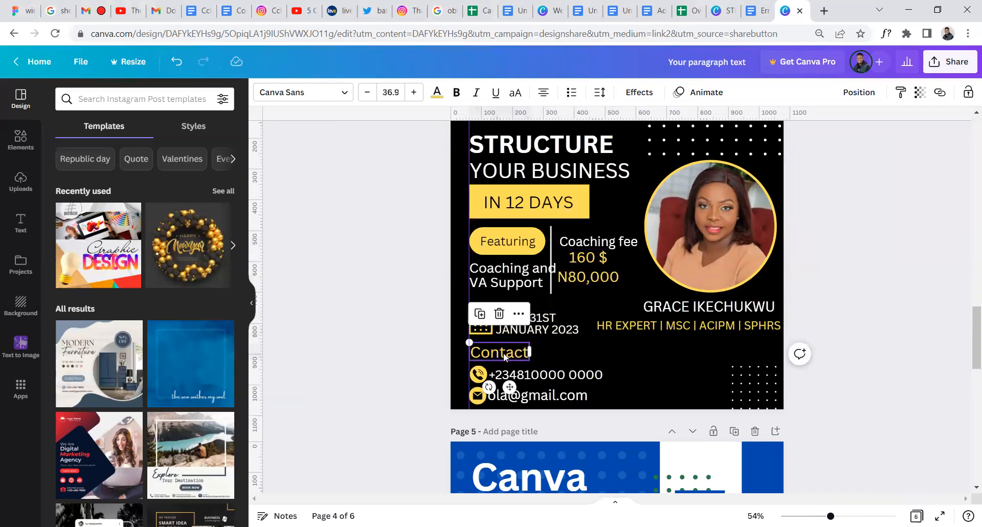
click(552, 376)
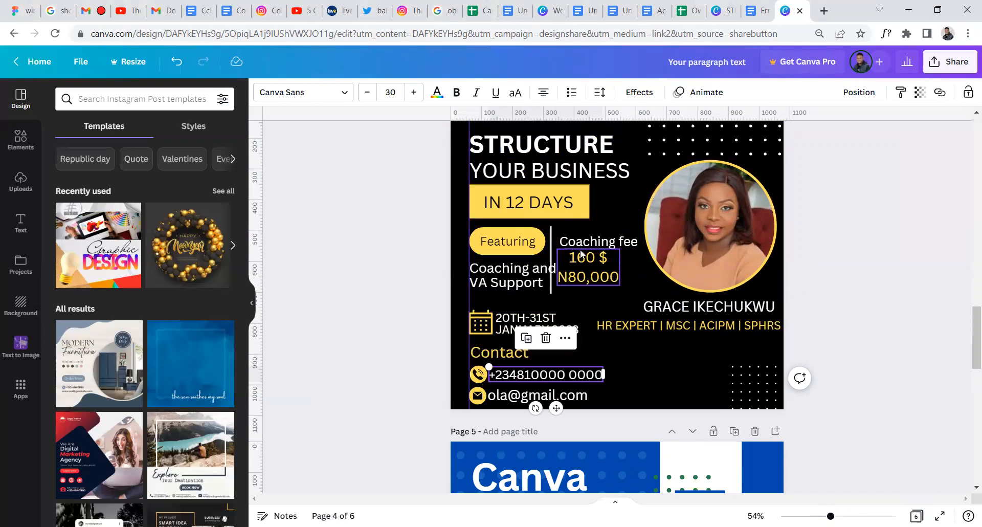
scroll(581, 253, up, 1)
scroll(582, 253, up, 1)
click(576, 293)
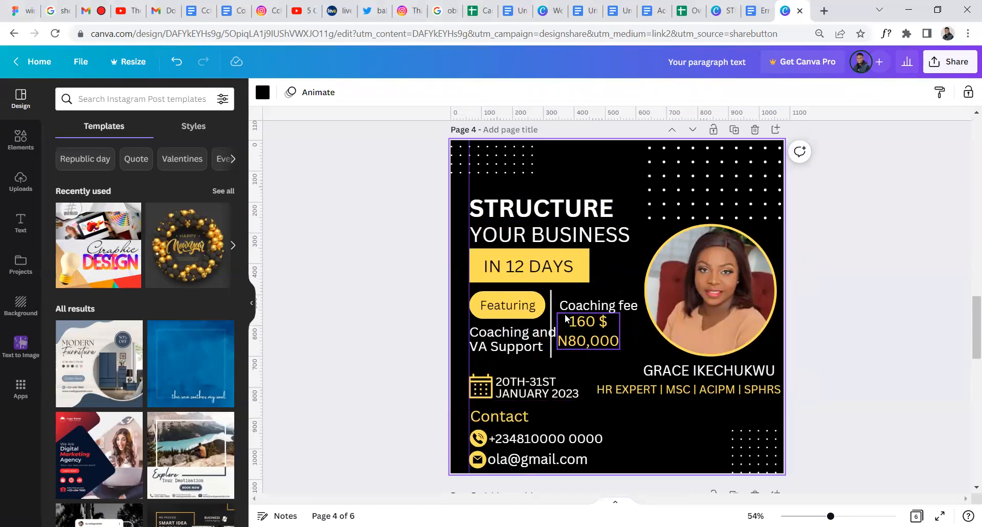
click(550, 264)
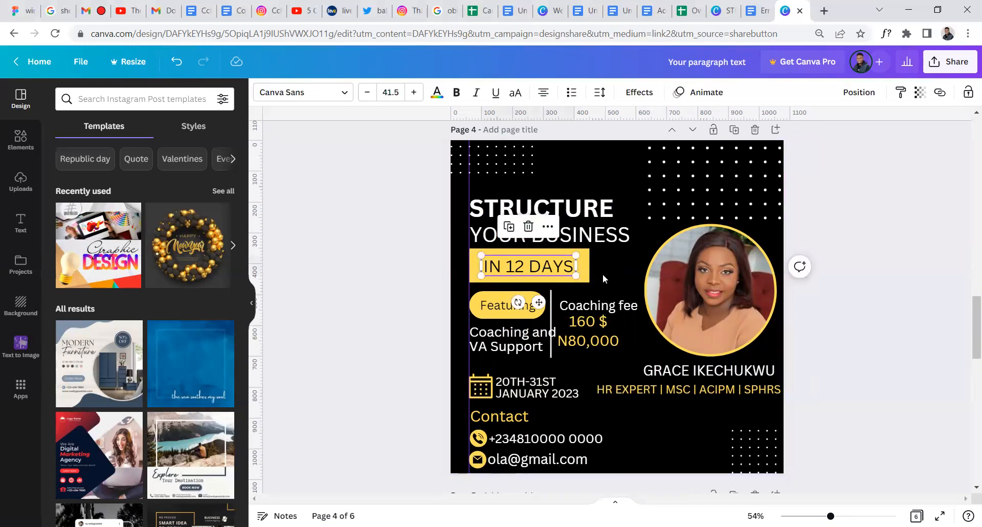
scroll(548, 214, down, 4)
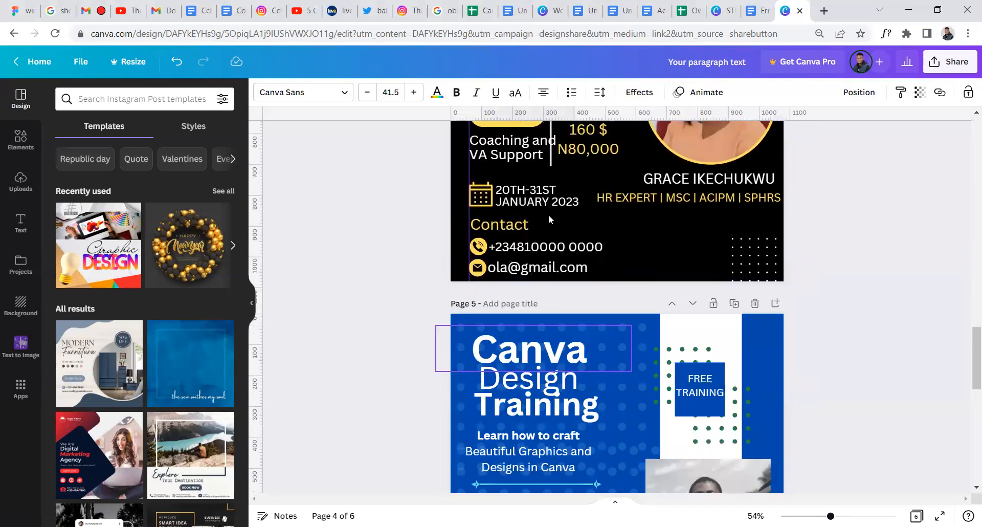
scroll(552, 233, up, 5)
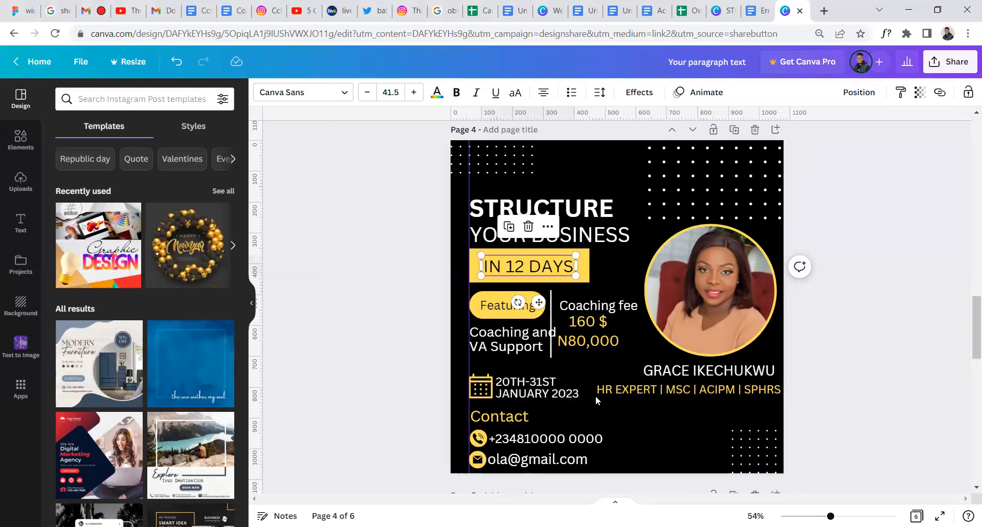
Move the "STRUCTURE YOUR BUSINESS" title and the yellow "IN 12 DAYS" label upward, keeping the label directly beneath the title
click(619, 180)
click(599, 210)
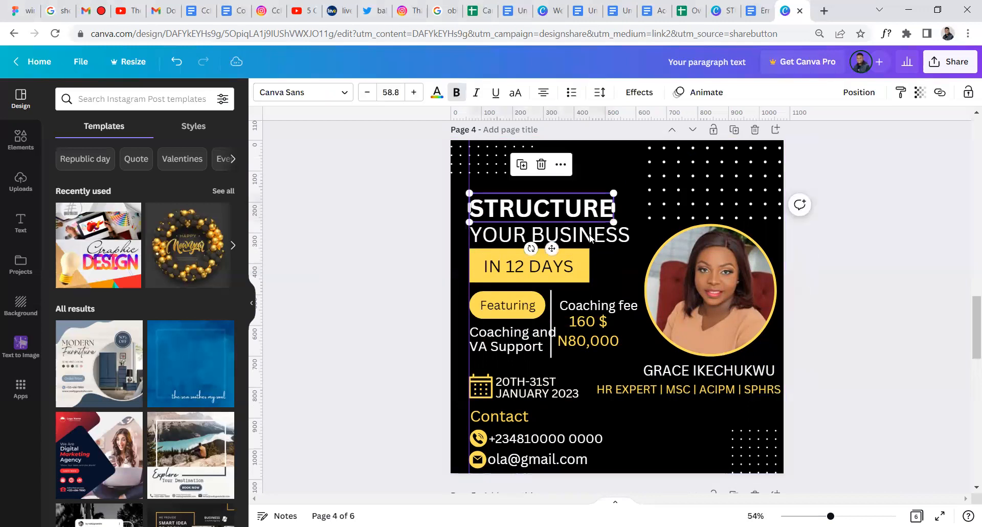
shift+click(593, 234)
drag(595, 234, 595, 221)
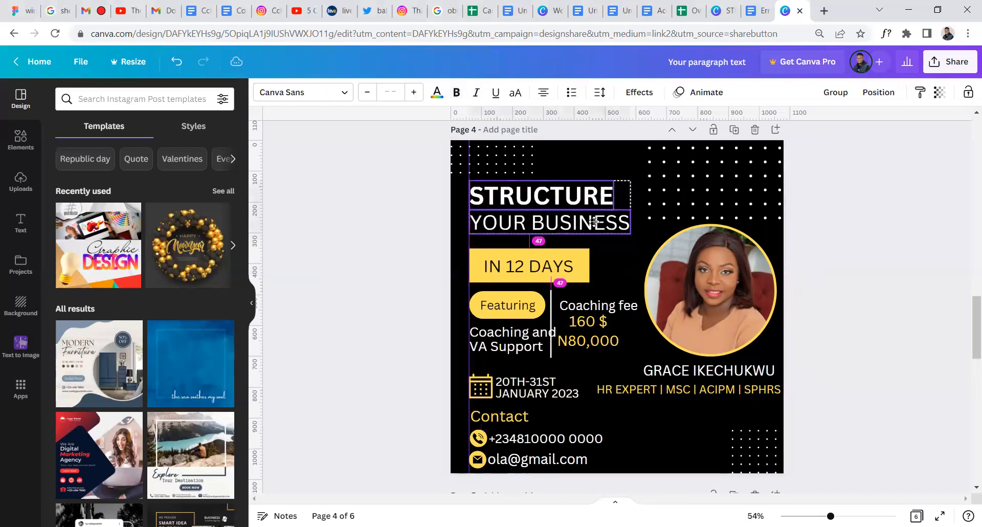
click(610, 262)
drag(565, 258, 565, 241)
Reduce the font size of the "Coaching and VA Support" text to 28.3
click(532, 336)
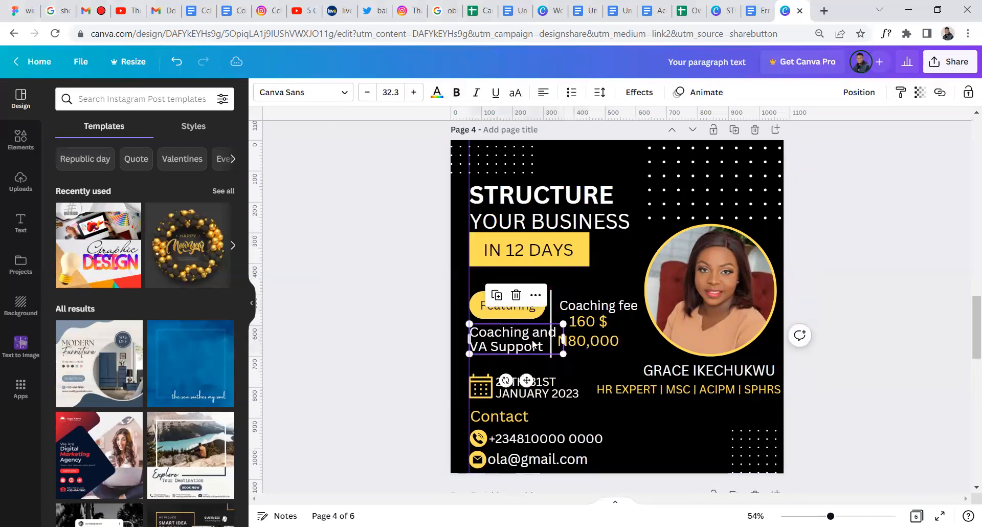
click(368, 93)
click(368, 93)
click(369, 95)
click(369, 94)
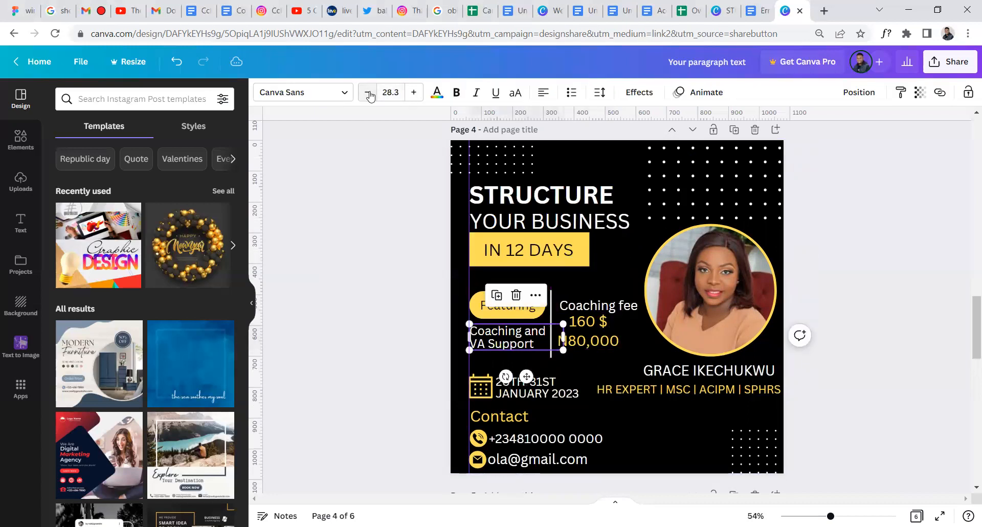
Shift the "Coaching fee" heading, the price text and the vertical divider line slightly right, away from "Coaching and VA Support"
click(607, 327)
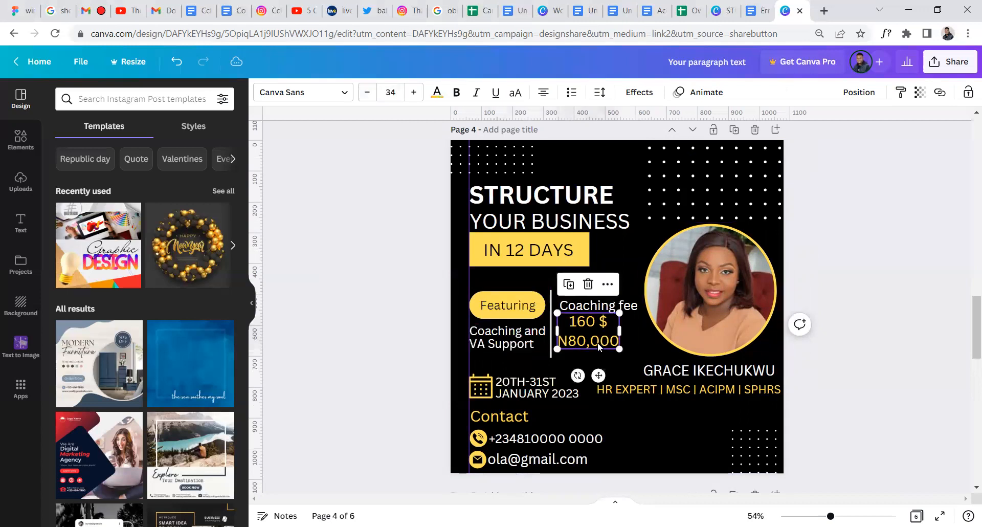
click(627, 281)
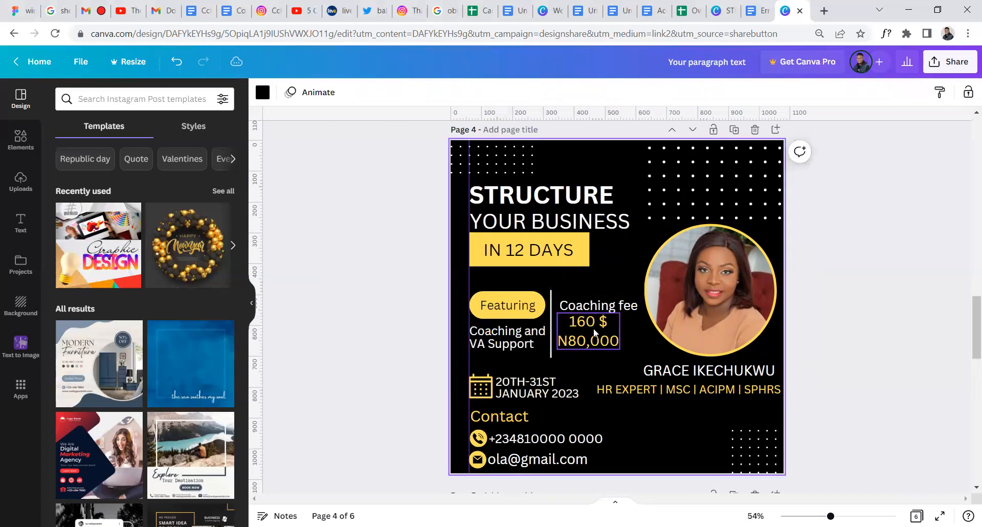
drag(594, 318, 542, 321)
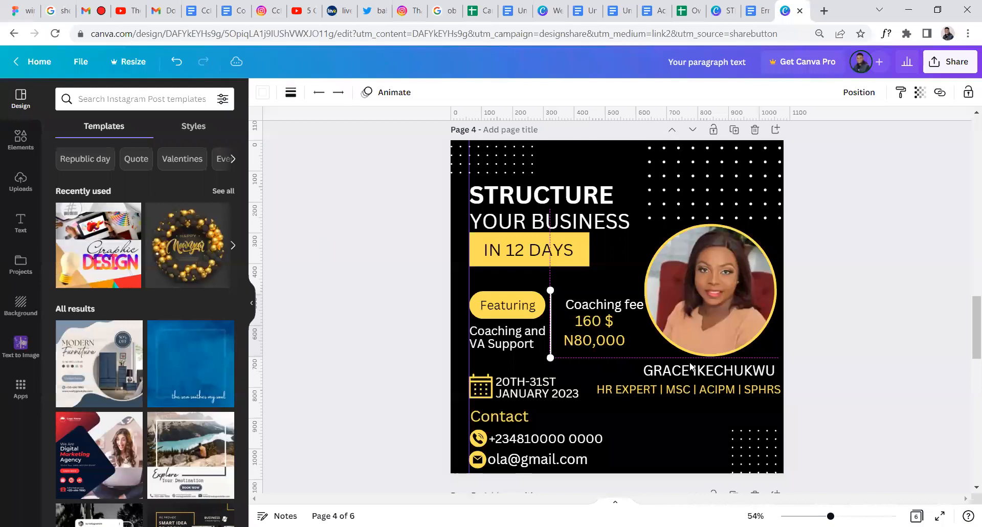
key(Right)
key(Right)
key(Right)
key(Right)
key(Right)
key(Right)
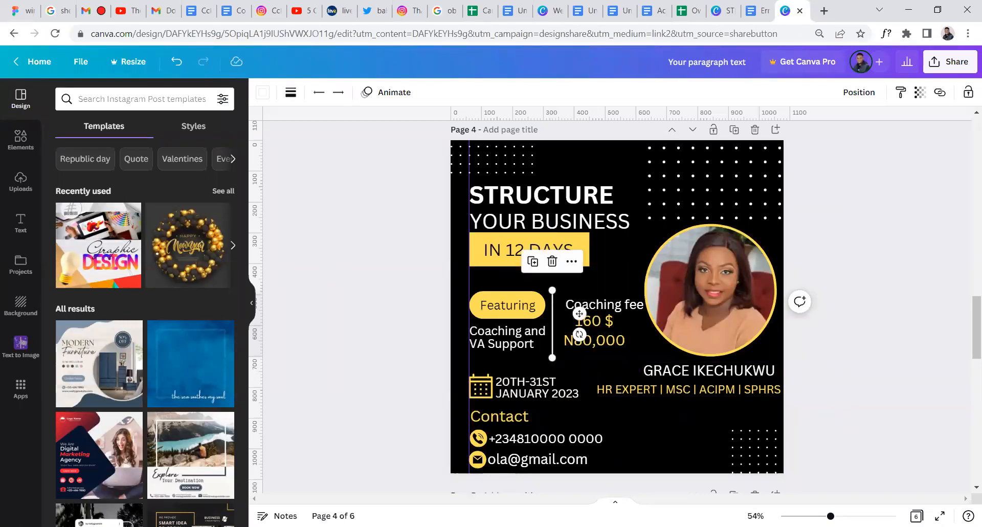
Left-align the "160 $ N80,000" price text under the "Coaching fee" heading
click(593, 322)
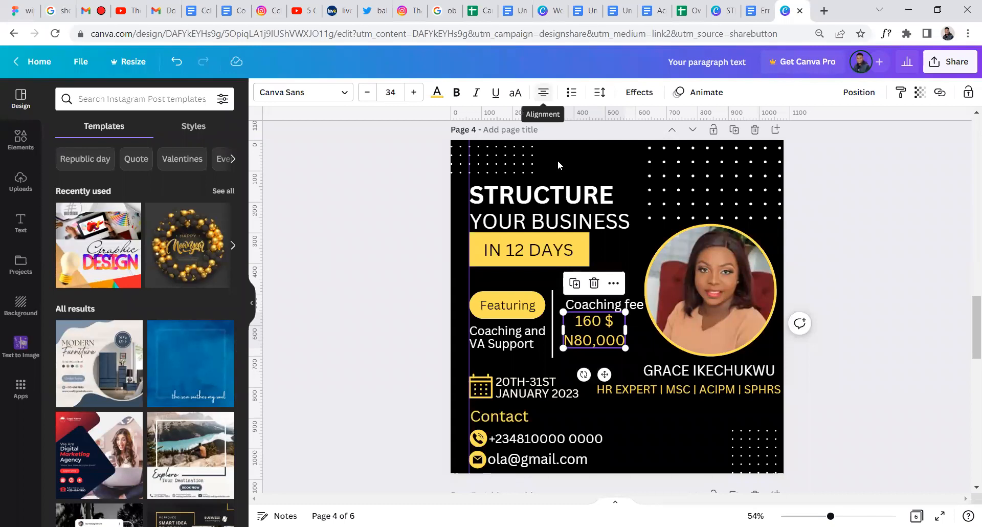
click(635, 309)
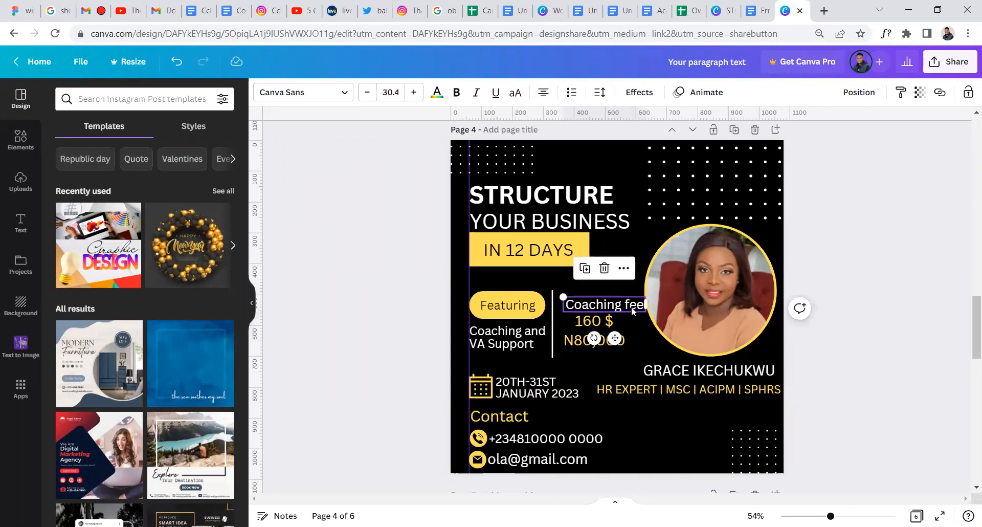
click(579, 323)
click(539, 98)
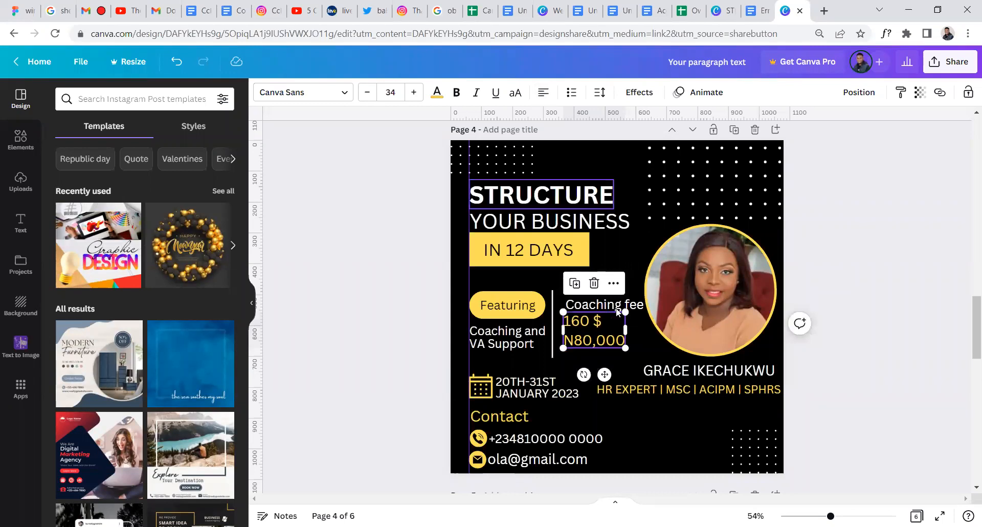
click(518, 342)
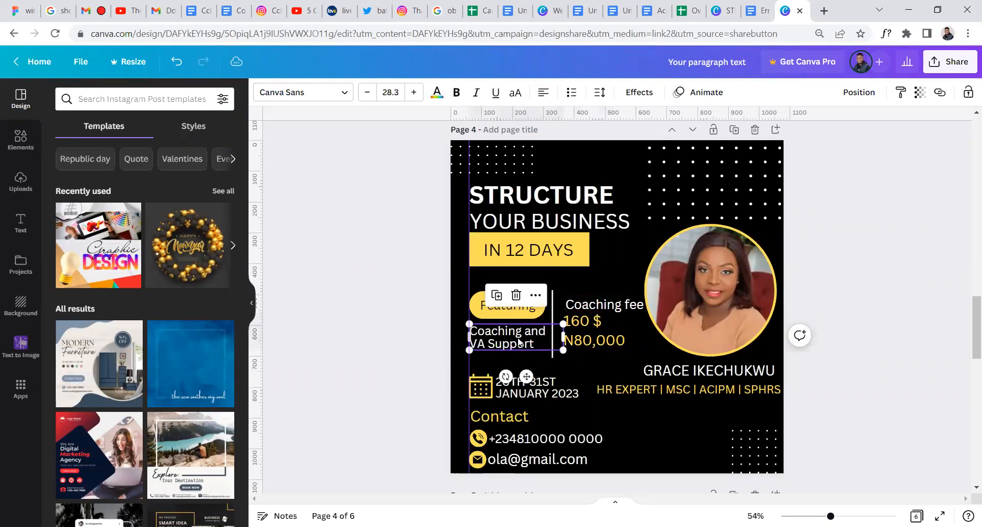
Narrow the "Coaching and VA Support" text box to fit its text and nudge the vertical divider slightly right
drag(563, 336, 545, 337)
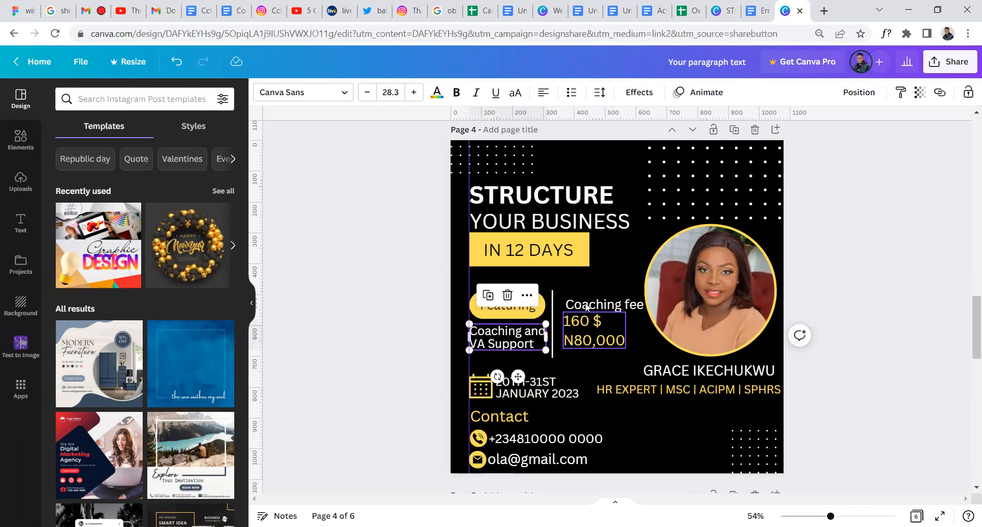
click(588, 324)
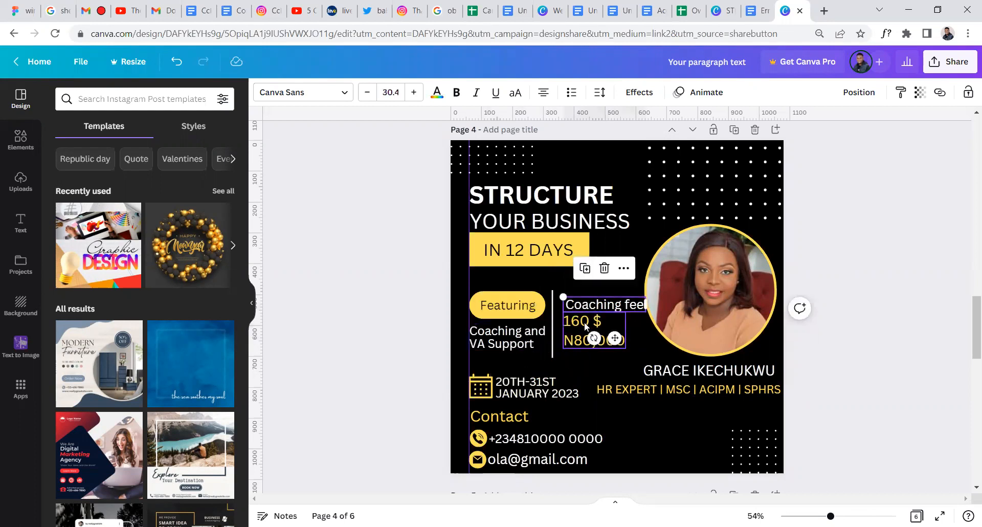
click(534, 335)
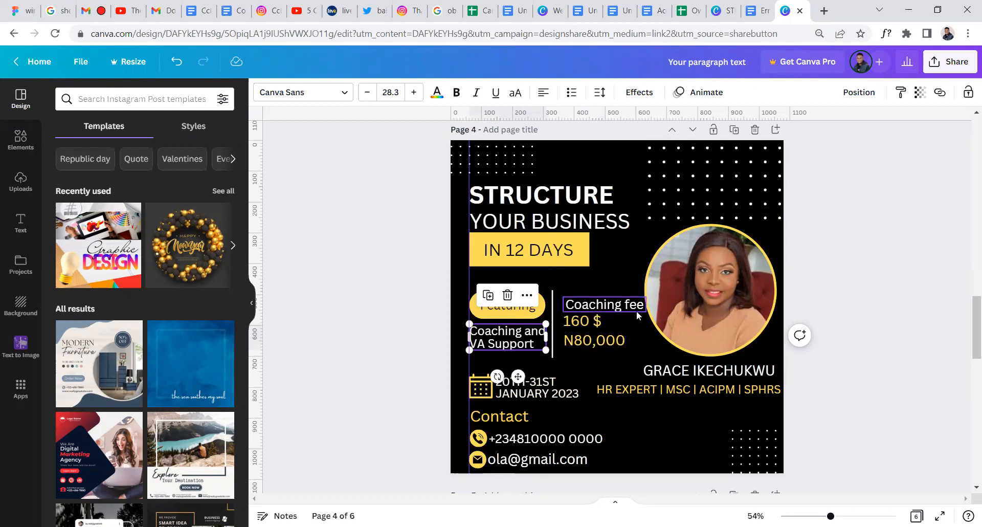
click(557, 319)
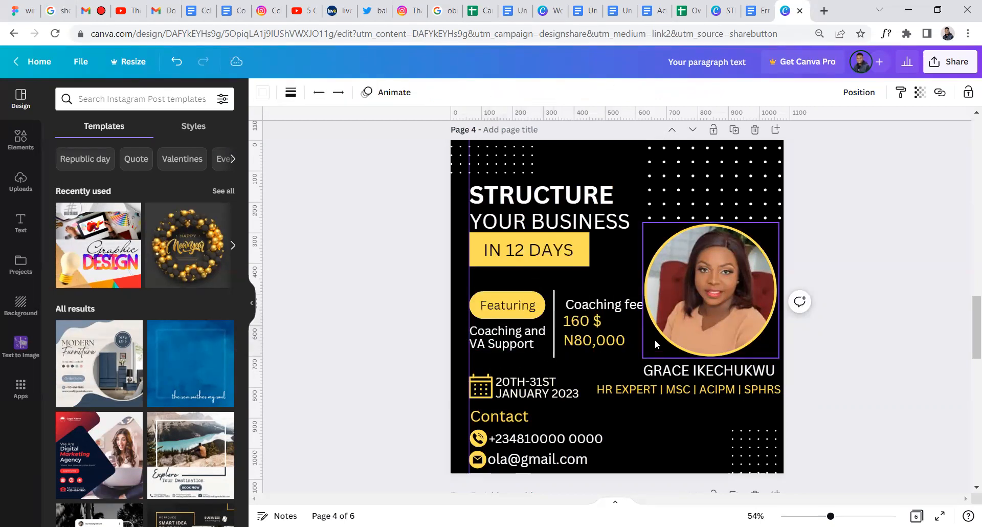
click(534, 332)
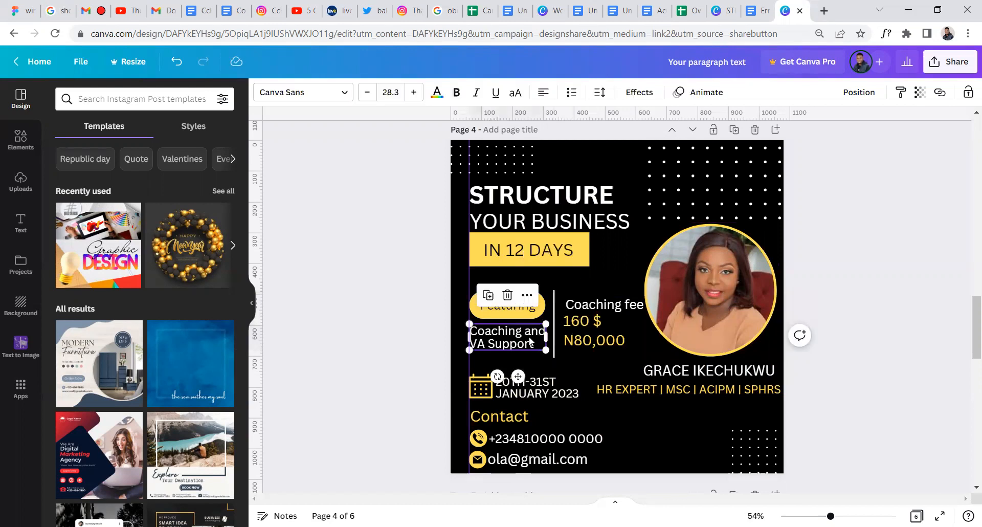
Set the font size of the "Coaching fee" heading to 28
click(590, 305)
shift+click(589, 323)
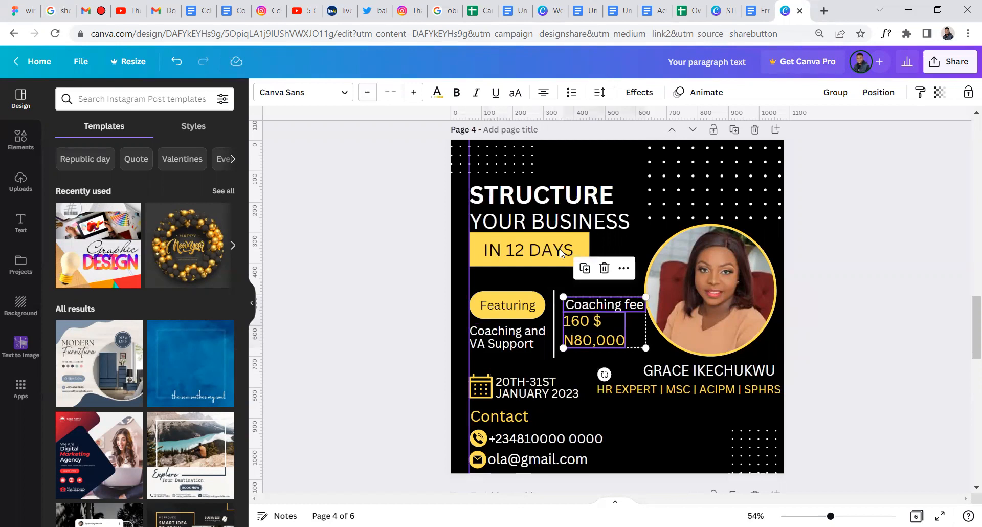
click(579, 294)
click(588, 304)
click(385, 93)
text(12)
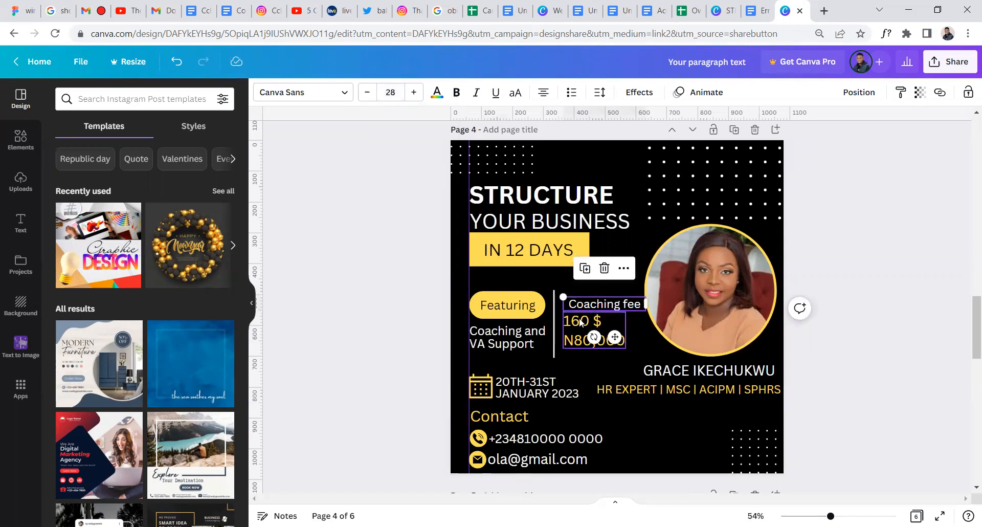
Set the "160 $ N80,000" price text to font size 28 with line spacing 1.19
click(593, 330)
click(390, 93)
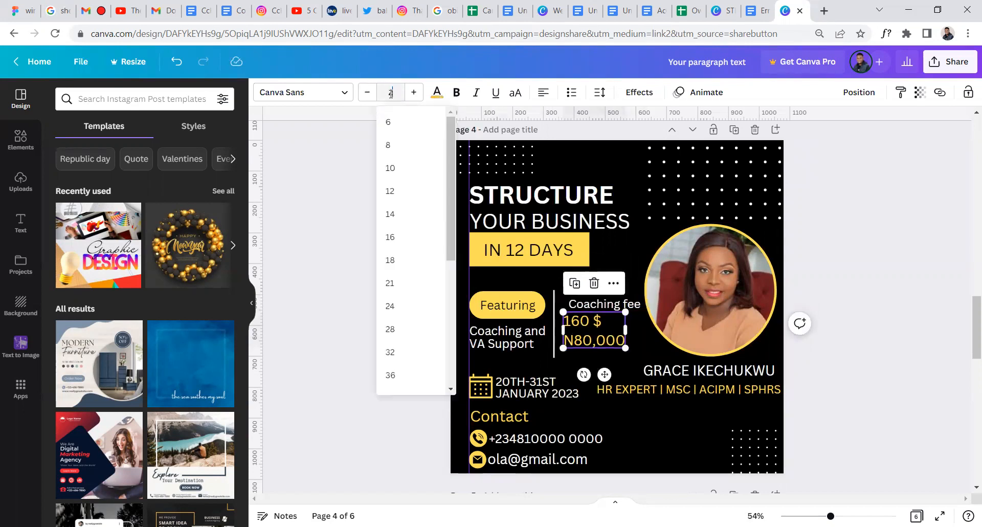
text(28)
key(Return)
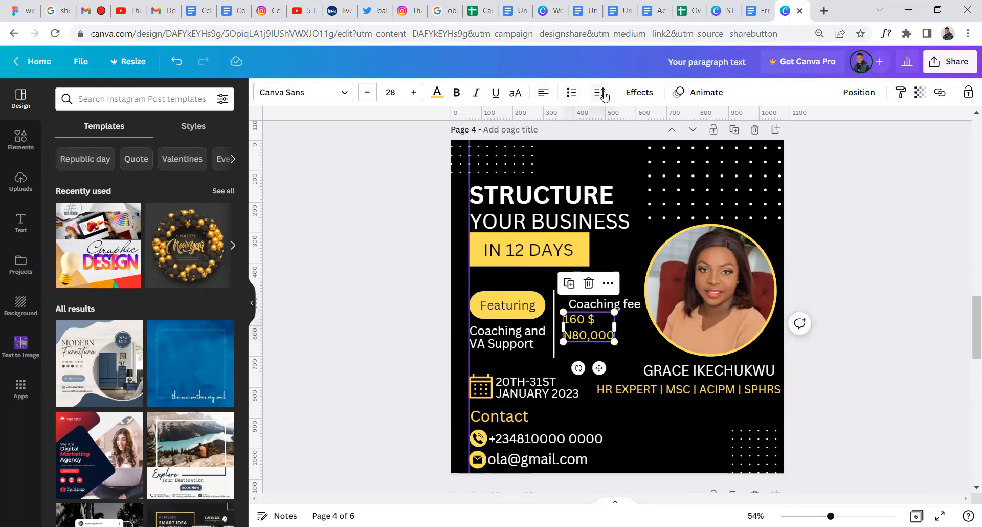
click(600, 93)
drag(669, 176, 654, 174)
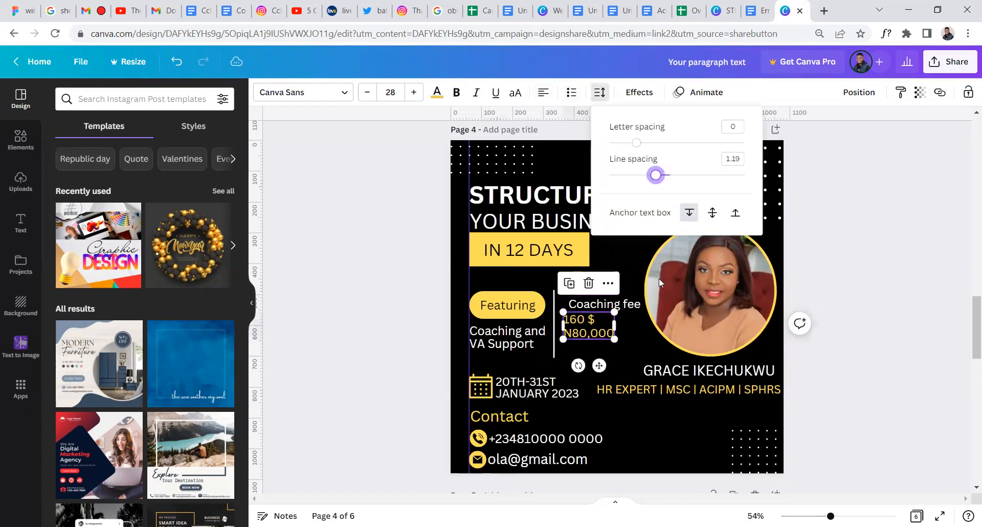
click(631, 327)
Narrow the "Coaching fee" text box to a width of about 248 and move the heading and price slightly up
drag(618, 302, 637, 301)
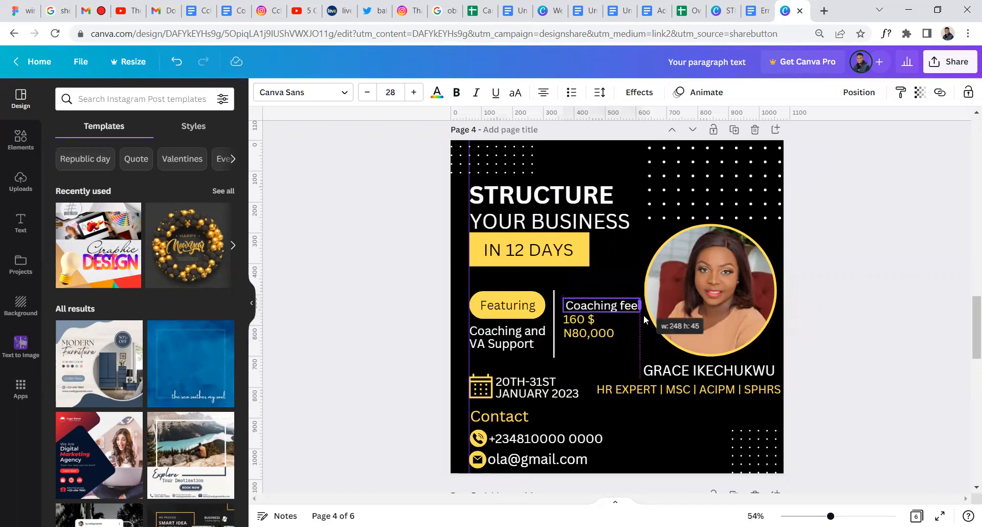
click(608, 290)
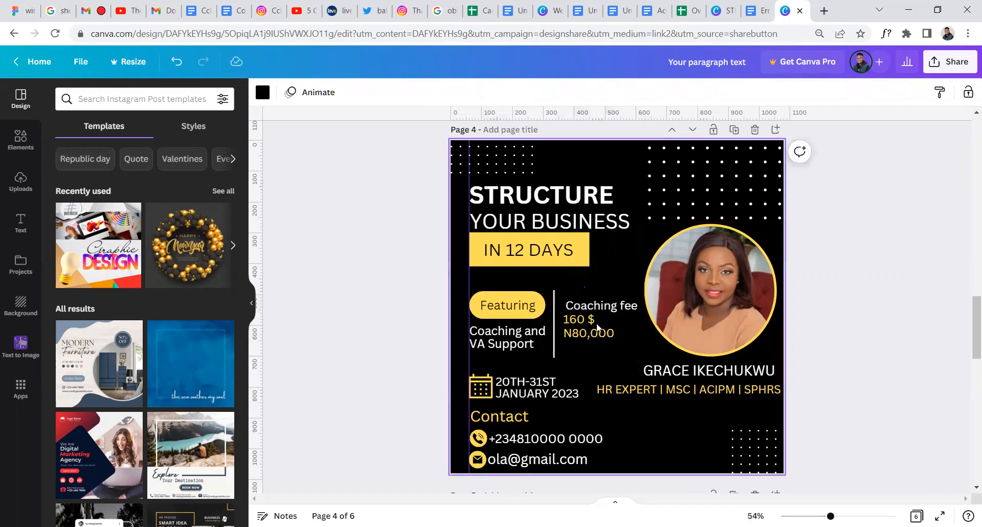
drag(591, 306, 588, 295)
Reduce the "Featuring" text to font size 24.5 and make it bold, keeping it centred in its yellow pill
click(519, 301)
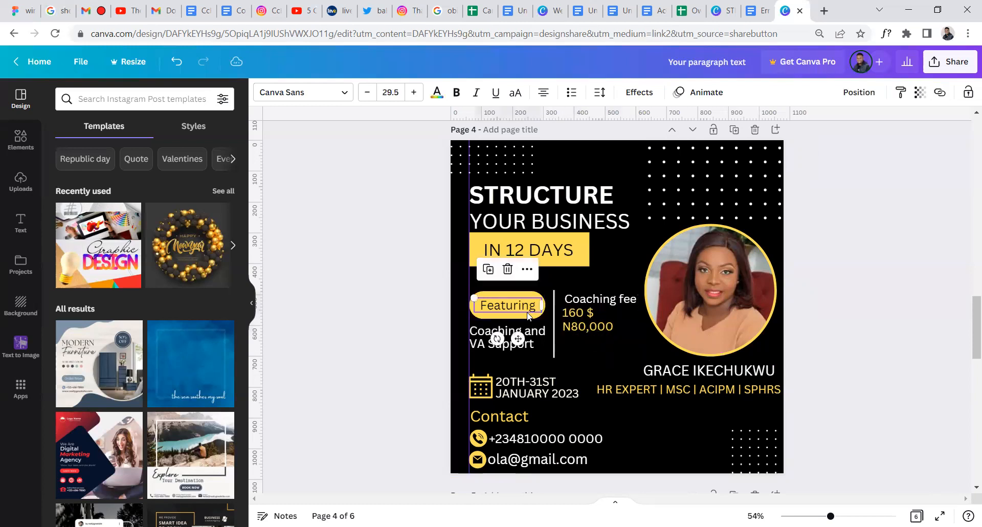
click(369, 97)
click(369, 97)
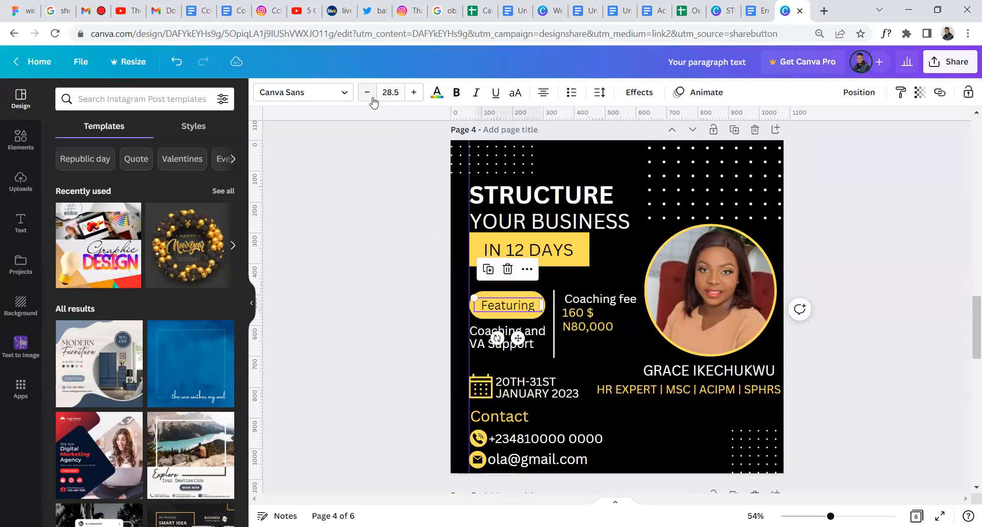
click(369, 97)
click(369, 97)
click(369, 98)
click(456, 92)
drag(541, 303, 507, 311)
click(581, 371)
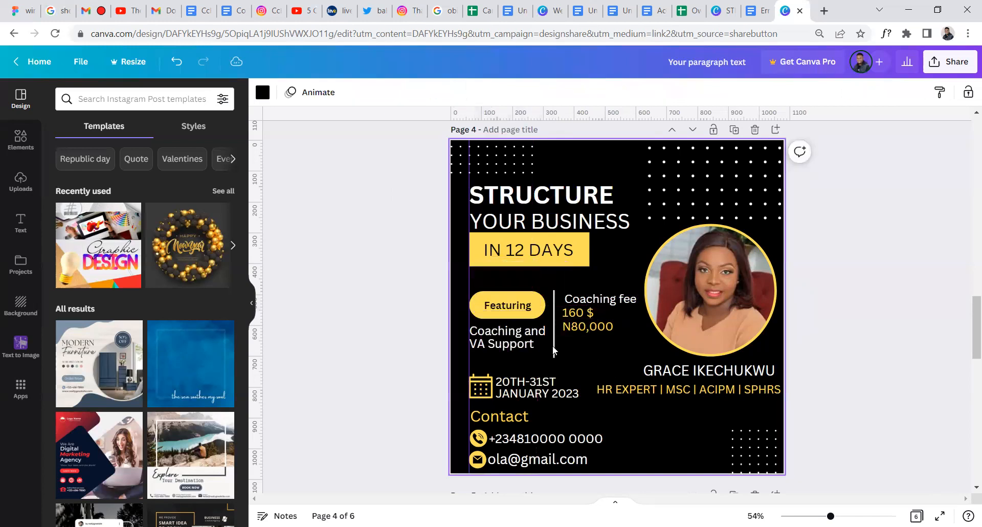
Move the "Coaching and VA Support" text slightly up, closer to the "Featuring" pill
click(532, 343)
drag(532, 343, 532, 340)
click(621, 274)
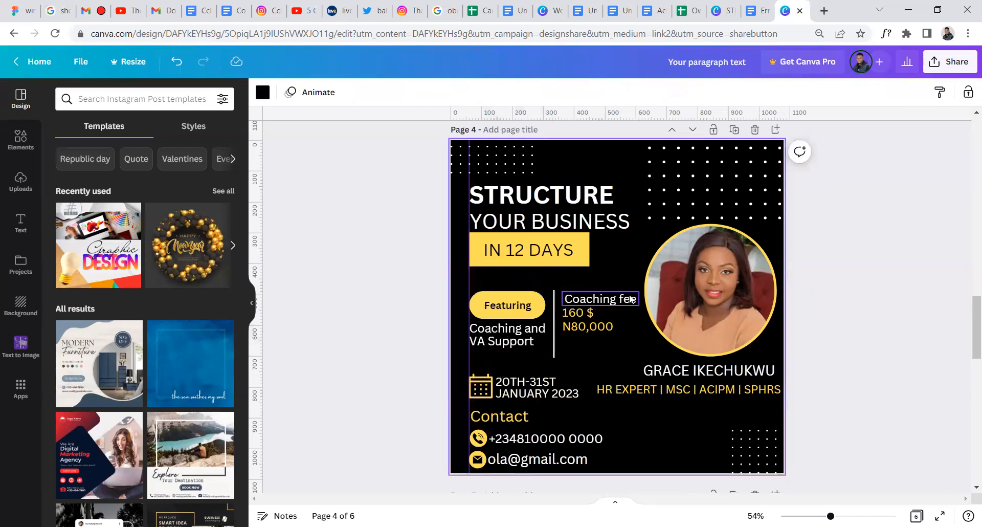
Set the "Coaching fee" heading to font size 24.5 to match the "Featuring" text
click(601, 299)
click(510, 308)
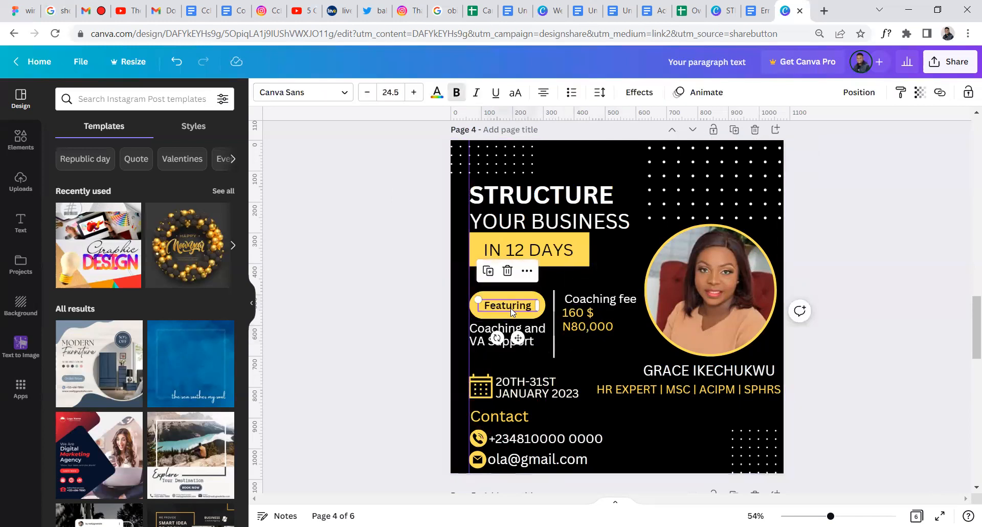
click(607, 302)
click(391, 92)
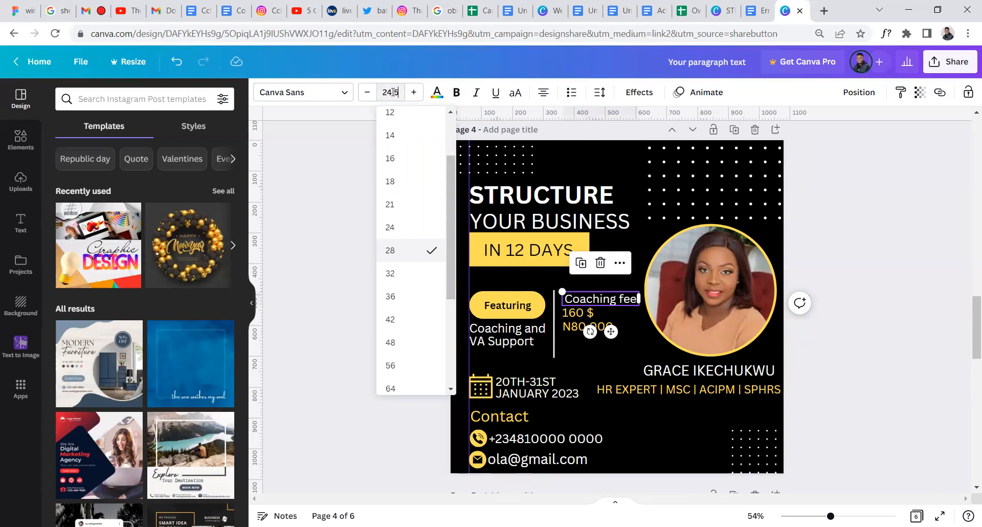
text(24.5)
key(Return)
Lower the "Coaching fee" heading and price slightly and shorten the vertical divider at both ends to match the text beside it
drag(635, 296, 593, 306)
click(603, 305)
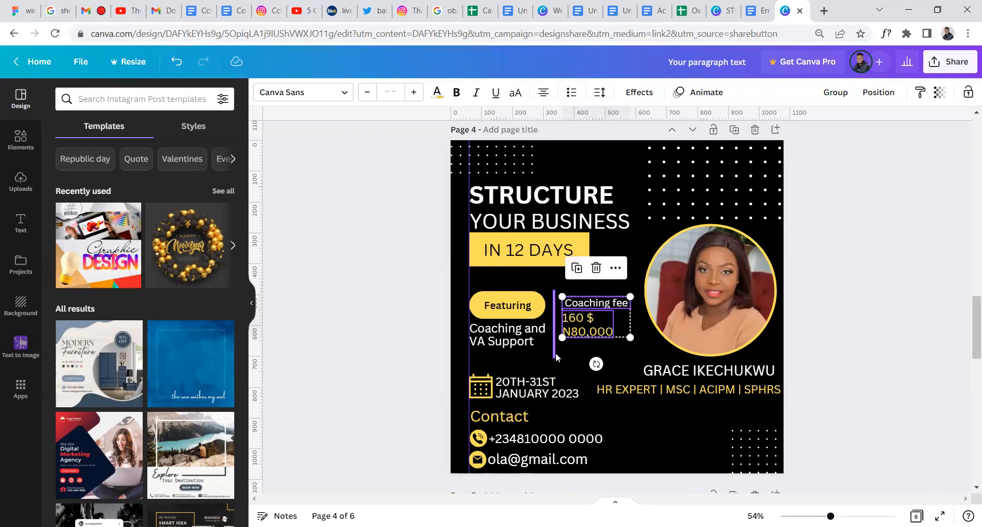
click(555, 356)
drag(555, 350, 553, 341)
drag(554, 290, 554, 293)
click(643, 303)
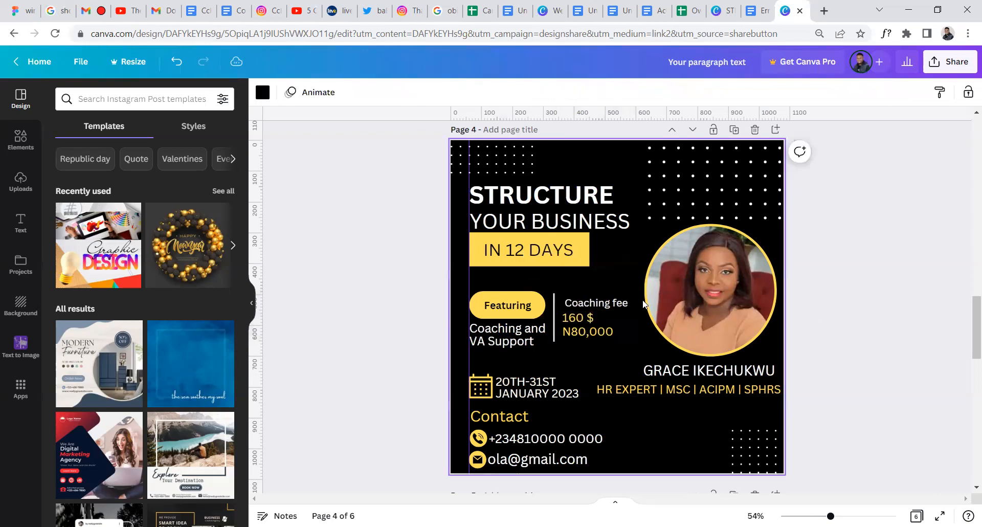
Move the whole "Featuring" and "Coaching fee" section, including the divider, slightly down as one selection
drag(621, 284, 492, 348)
drag(518, 300, 519, 305)
click(601, 274)
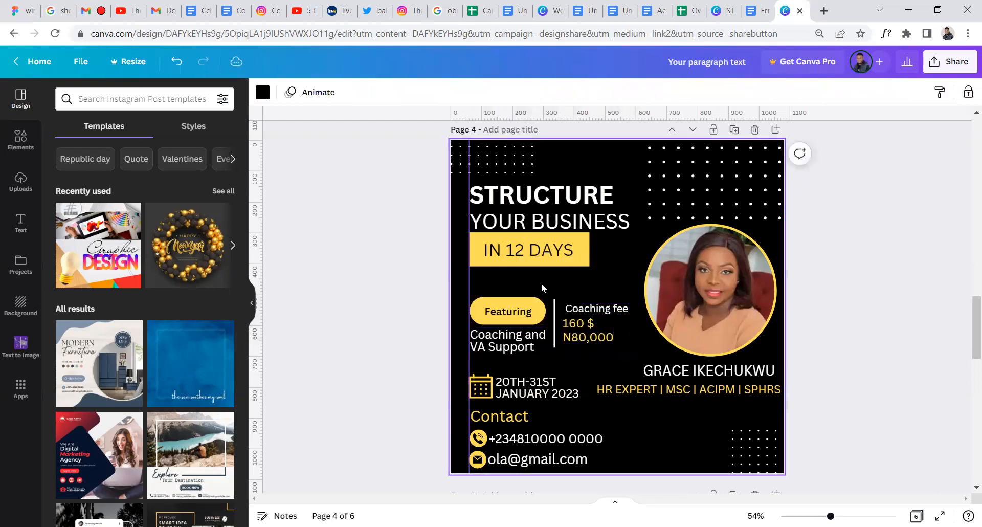
scroll(542, 394, down, 2)
click(543, 311)
scroll(541, 360, up, 1)
click(562, 401)
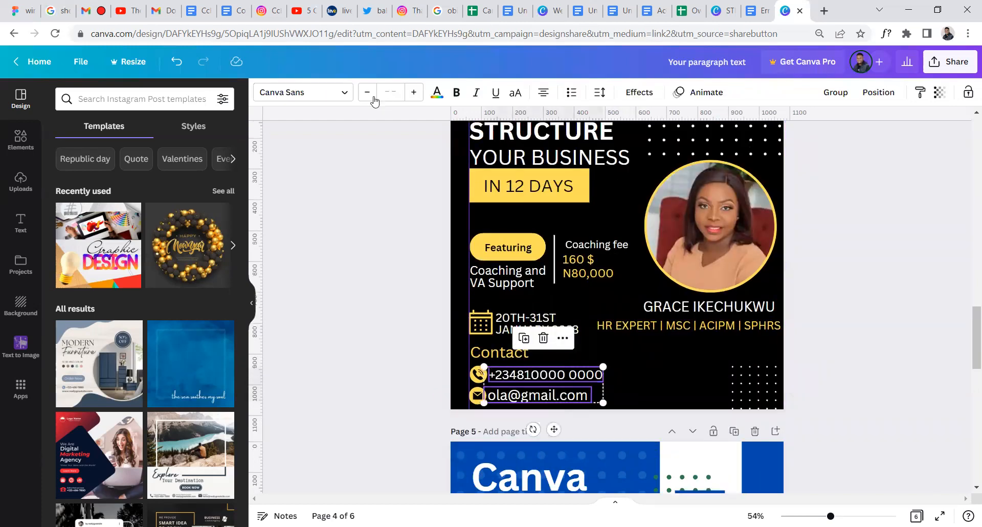
click(614, 376)
click(543, 375)
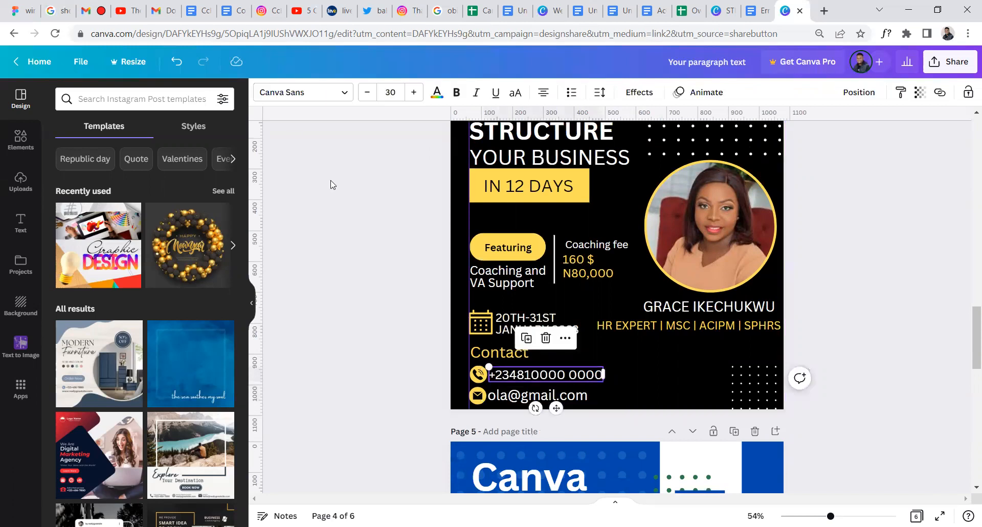
click(402, 96)
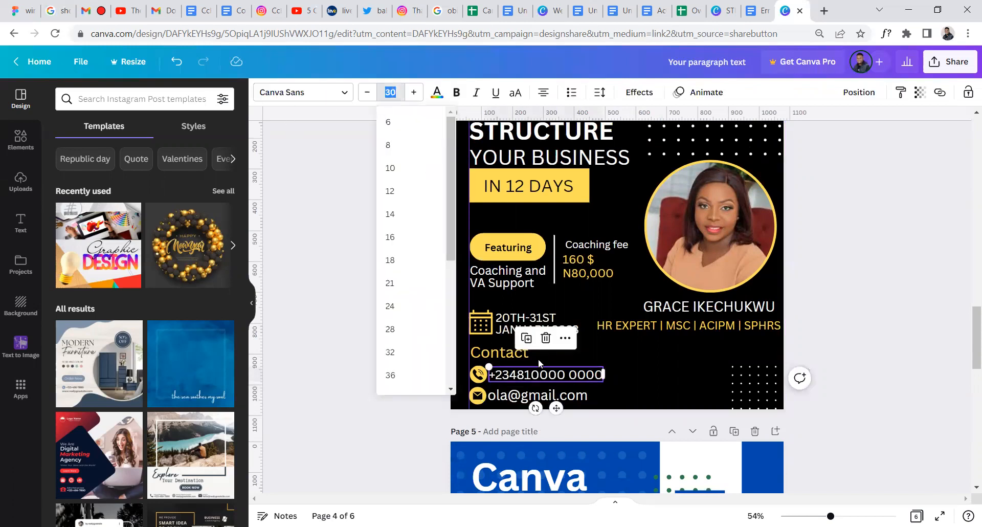
click(640, 375)
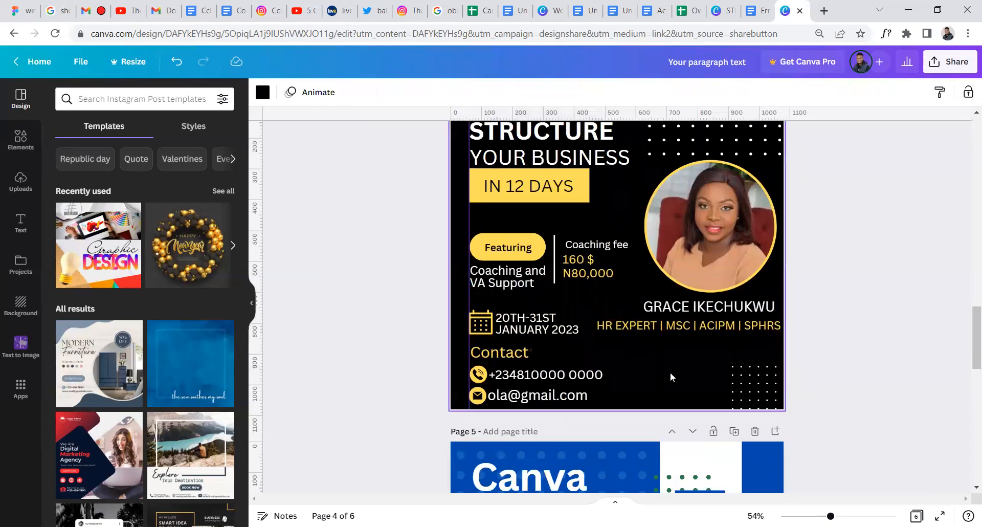
click(575, 377)
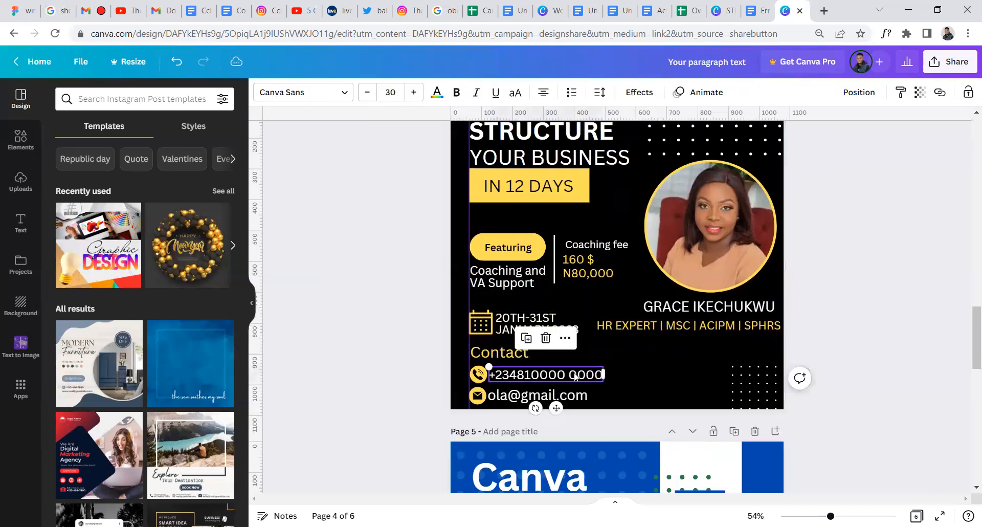
click(628, 400)
Try placing the email icon and address on the same row beside the phone number, then undo the move
click(477, 395)
shift+click(520, 396)
drag(524, 395, 665, 376)
drag(484, 395, 672, 394)
key(ctrl+z)
key(ctrl+z)
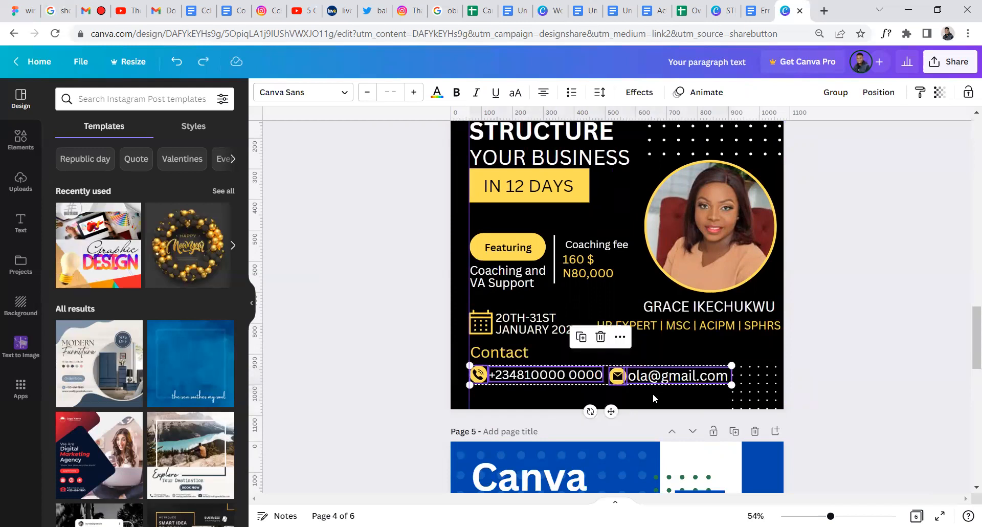
click(643, 390)
Shift the phone number and email text slightly right, away from their icons
click(545, 397)
drag(546, 396, 576, 377)
click(570, 376)
Try scaling down the phone and email rows with their icons as one selection, and undo the resize
drag(642, 372, 477, 399)
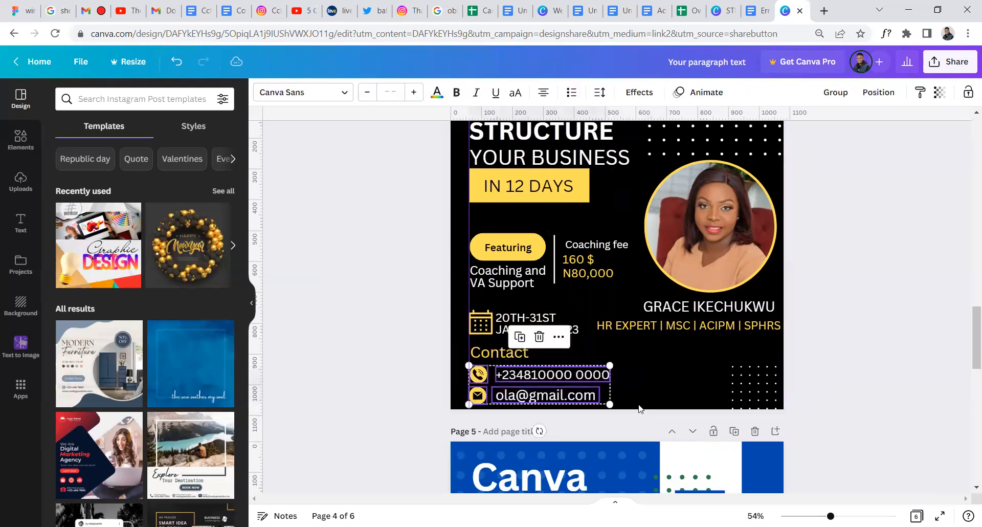
drag(610, 404, 568, 388)
click(604, 360)
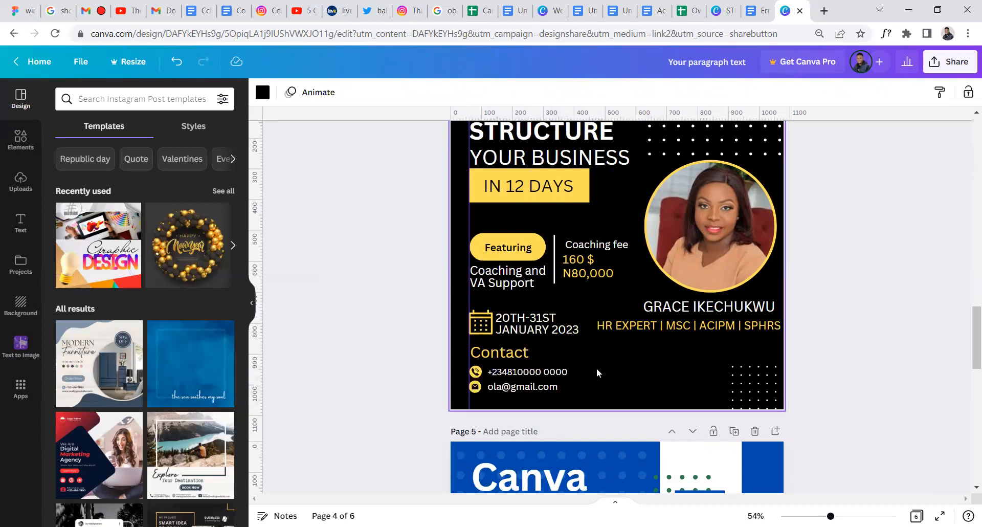
key(ctrl+z)
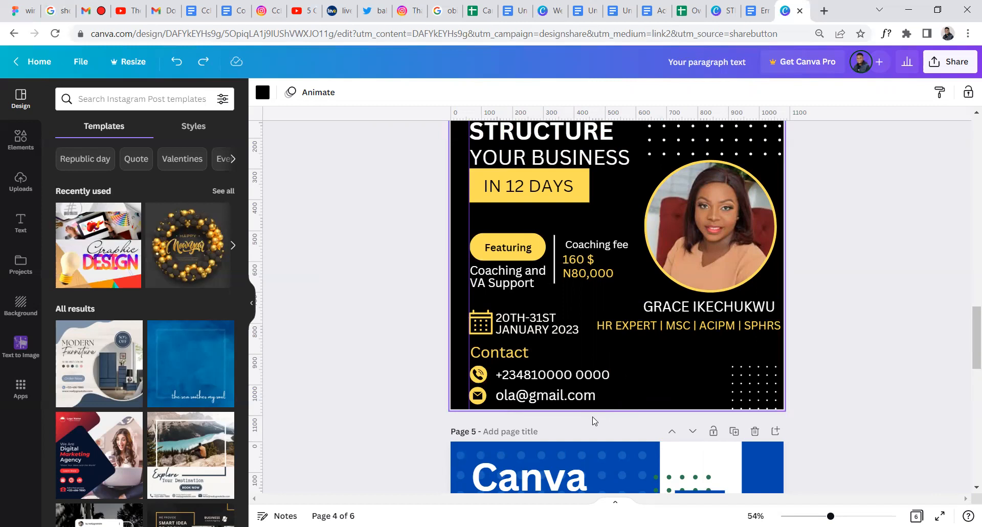
Scale down the phone and email rows together with their icons, bringing the phone number to font size 23.4
scroll(630, 366, up, 3)
scroll(644, 367, down, 4)
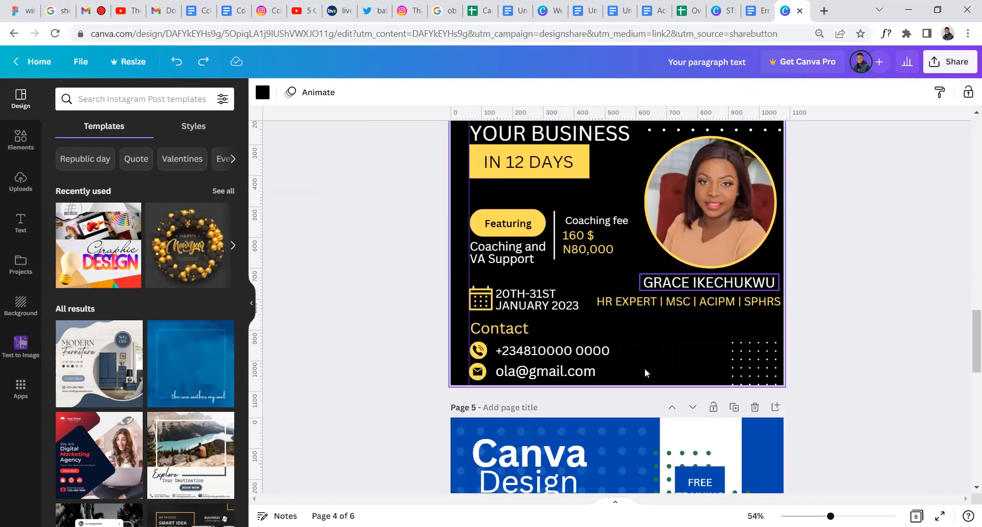
scroll(646, 373, up, 3)
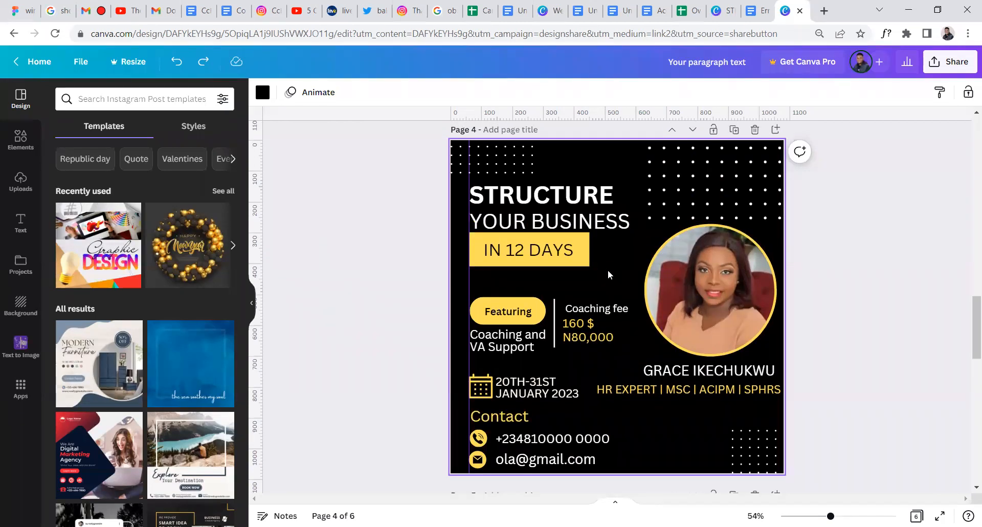
scroll(608, 268, down, 2)
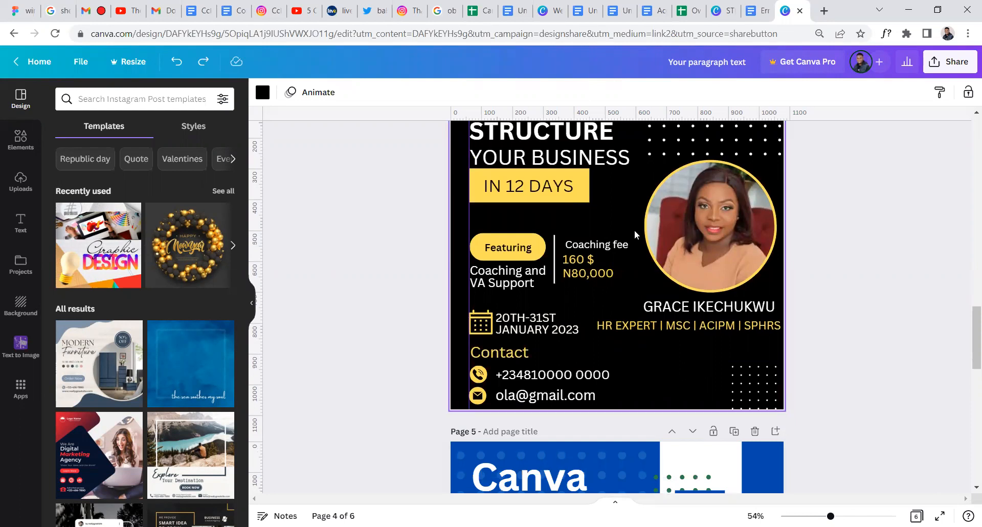
drag(637, 369, 472, 397)
drag(610, 404, 578, 396)
click(625, 384)
Select the phone number and email text without their icons and enlarge both rows slightly
click(557, 376)
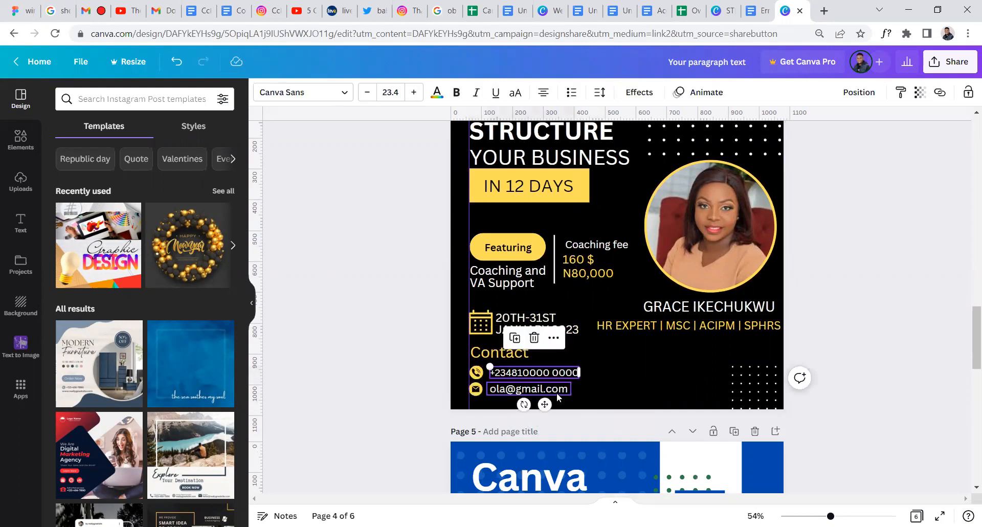
click(558, 393)
drag(620, 366, 478, 395)
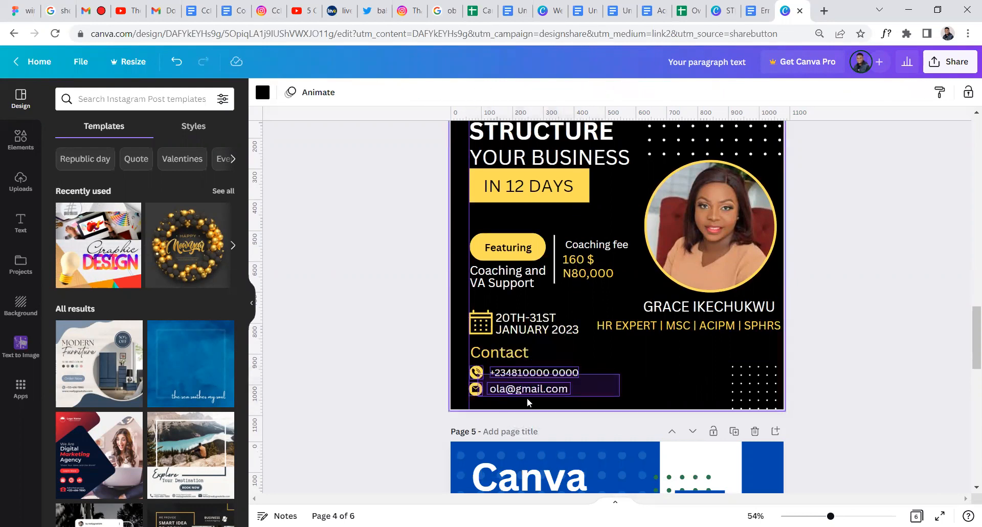
drag(628, 373, 490, 397)
drag(580, 395, 584, 397)
Scale down the "Contact" heading and keep it just above the phone row, aligned with the left guide
click(529, 353)
drag(527, 352, 495, 358)
click(619, 358)
click(618, 367)
click(560, 328)
click(635, 355)
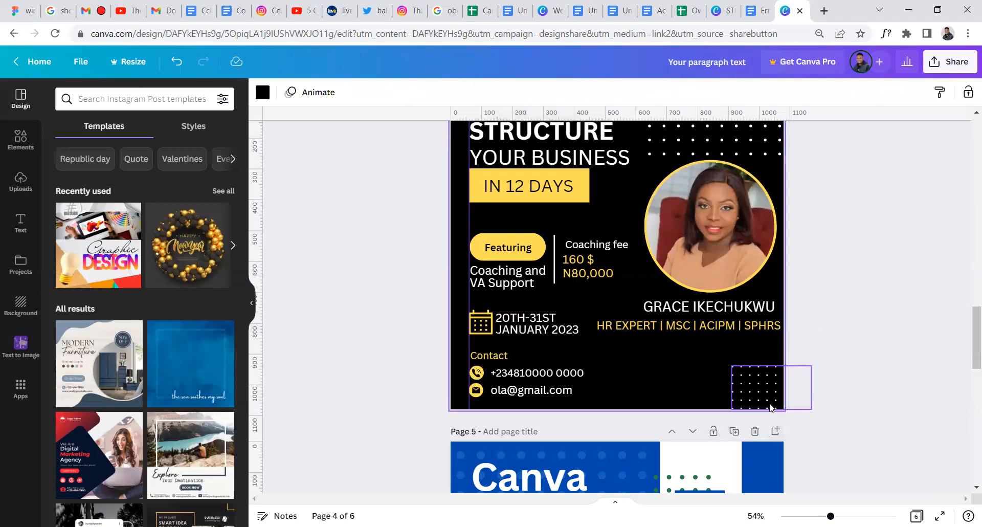
Enlarge the coach's name to font size 35.5 and scale the credentials line beneath it down to 19.7
scroll(673, 385, up, 3)
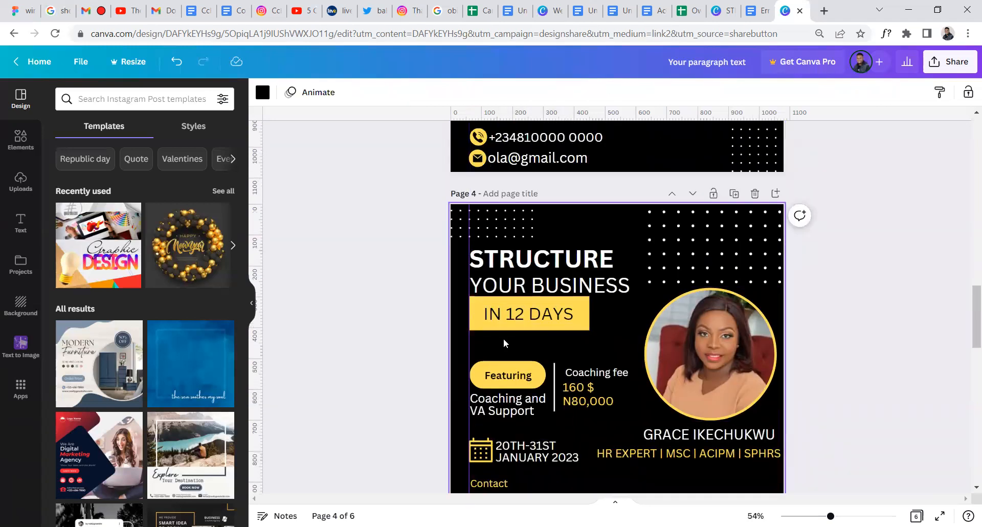
scroll(683, 245, down, 2)
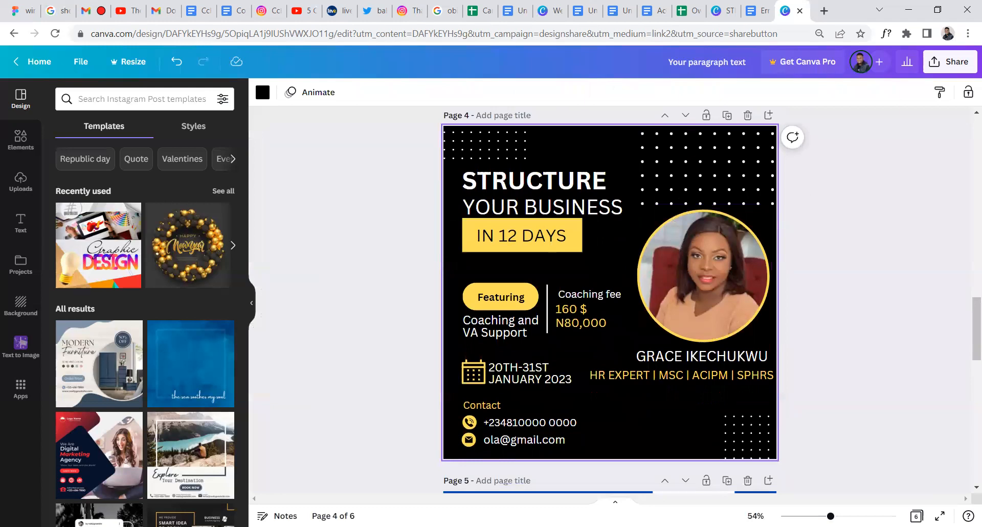
drag(830, 516, 822, 515)
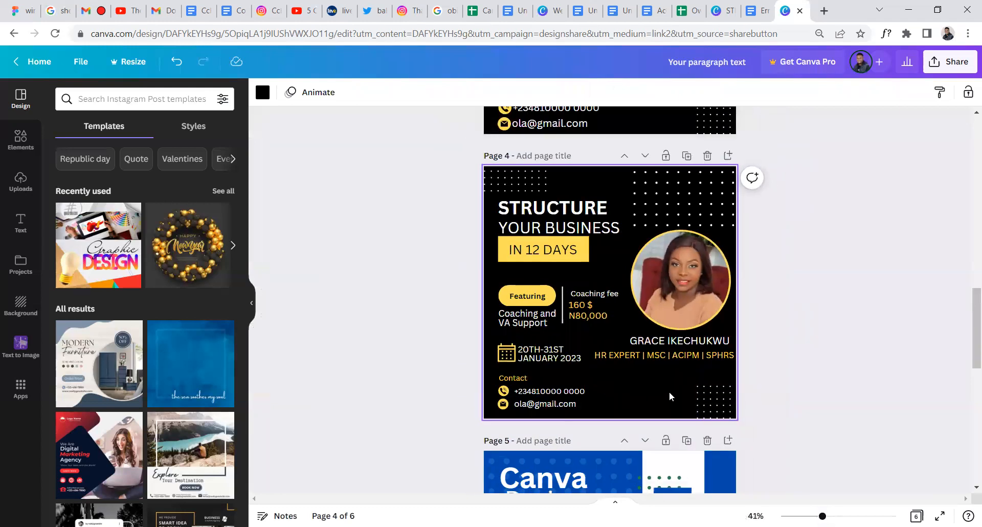
drag(823, 515, 835, 515)
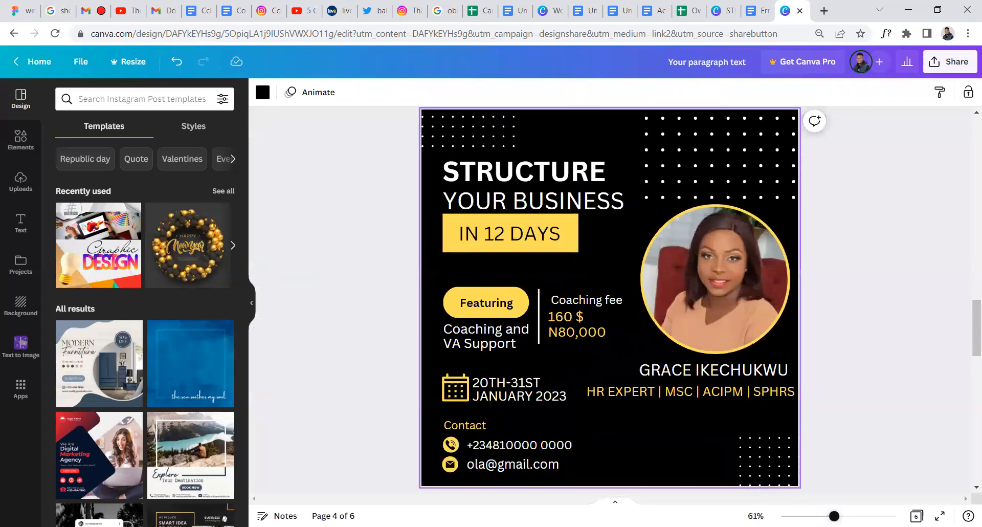
click(708, 378)
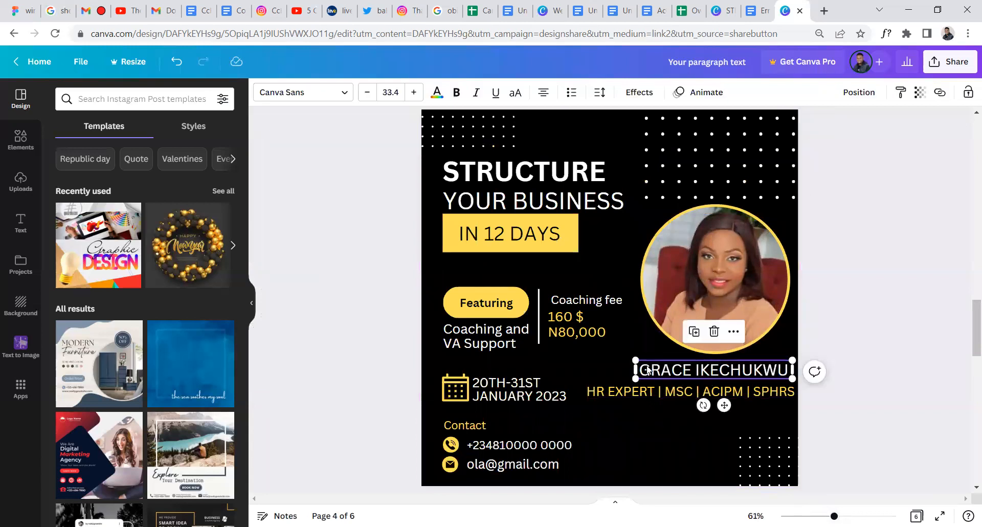
click(622, 397)
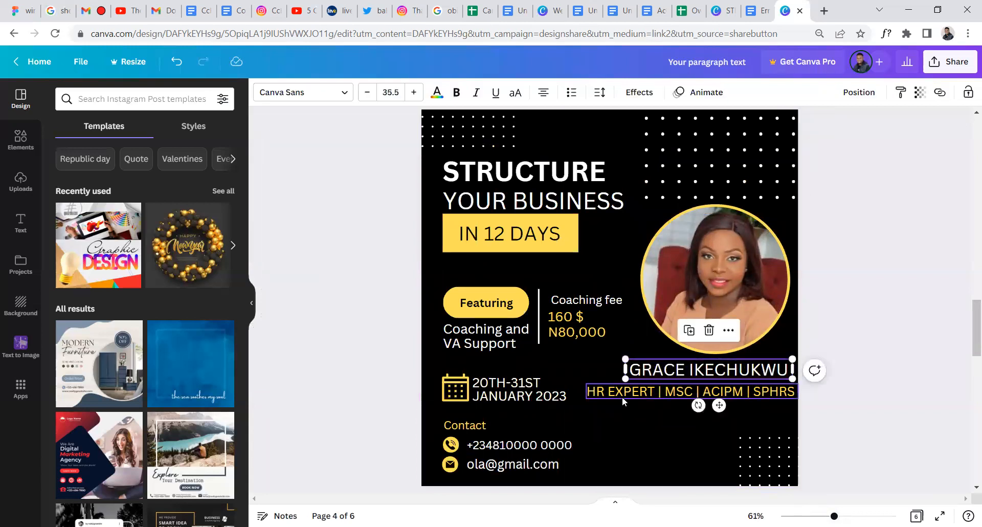
drag(587, 384, 645, 399)
mouse_move(749, 394)
mouse_down()
mouse_move(722, 390)
mouse_move(732, 393)
mouse_up()
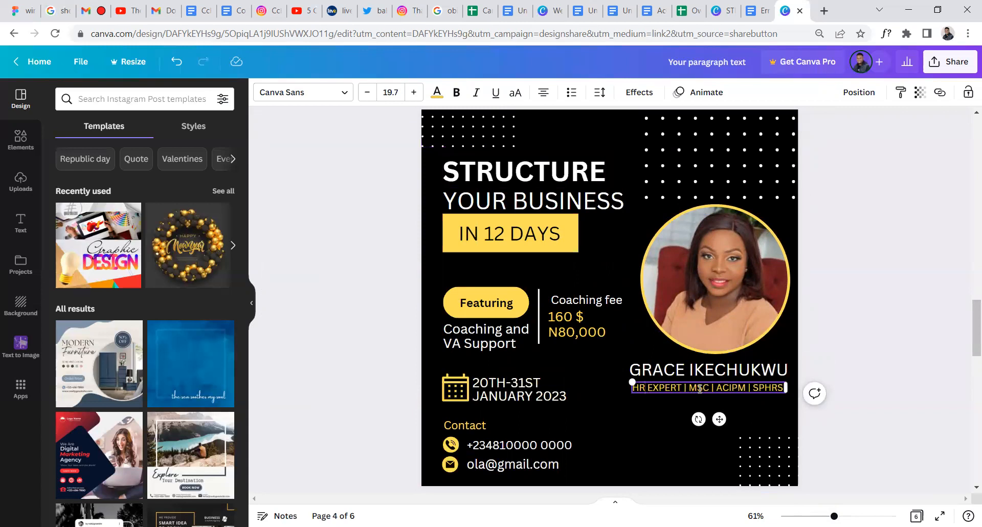
Try nudging the coach's name slightly right and down, then undo the move
click(771, 378)
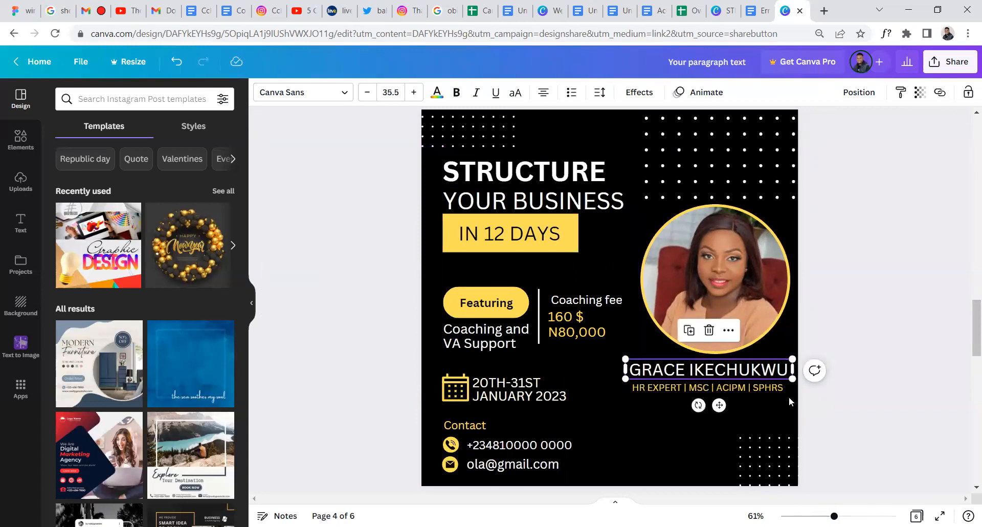
drag(721, 369, 730, 372)
key(ctrl+z)
Center-align the portrait photo, the coach's name and the credentials line with each other, and shift them slightly down together
shift+click(734, 388)
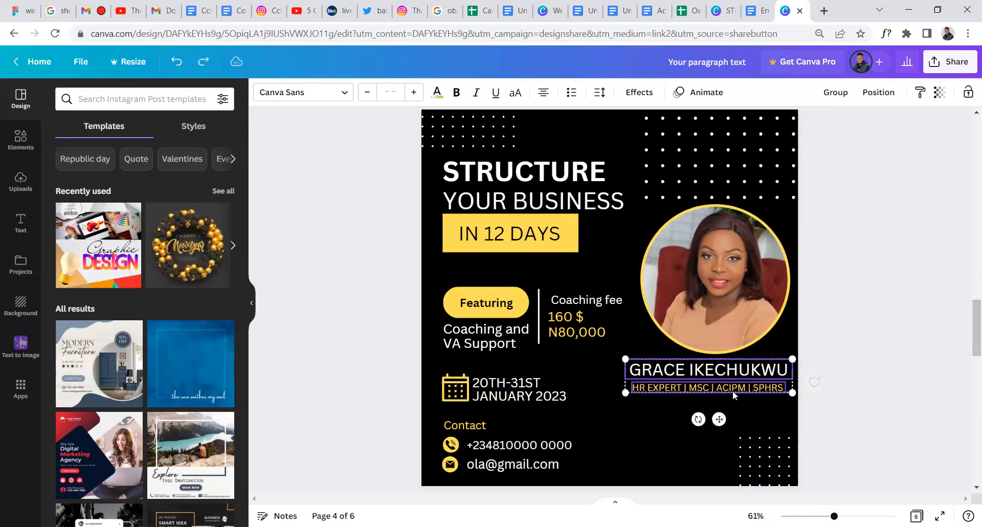
click(718, 264)
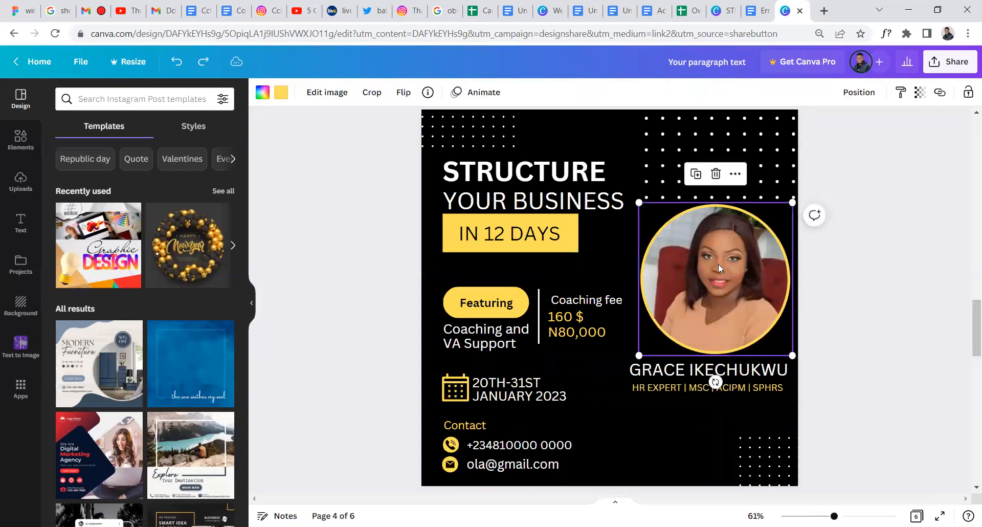
click(742, 375)
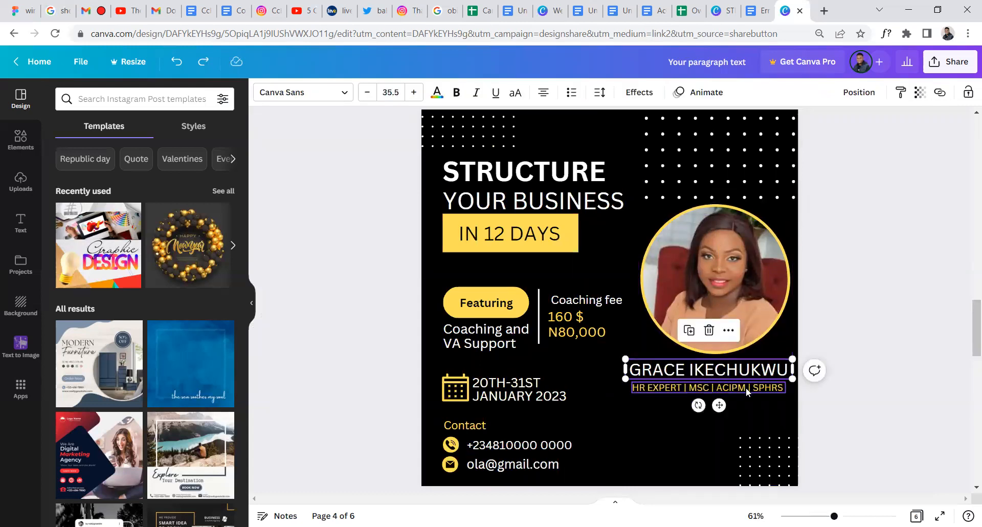
shift+click(745, 388)
shift+click(728, 299)
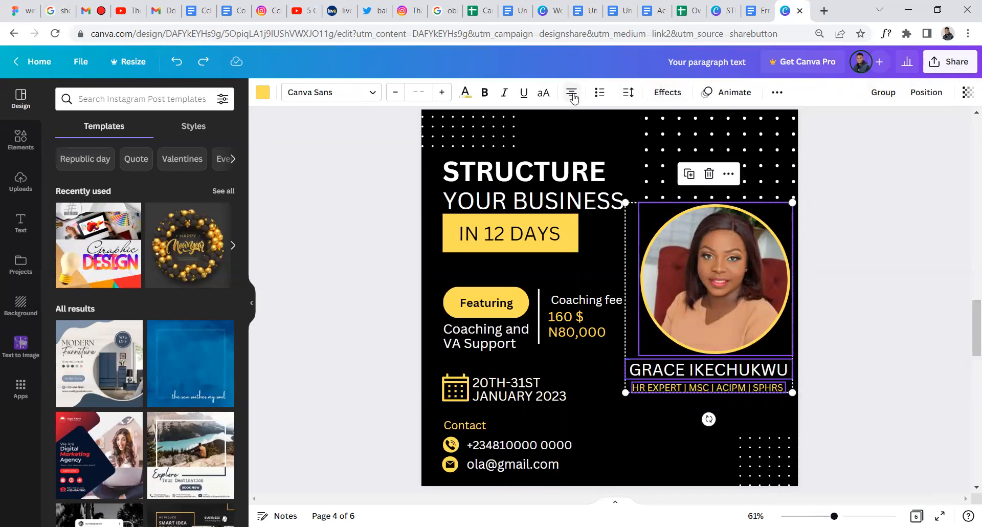
click(926, 92)
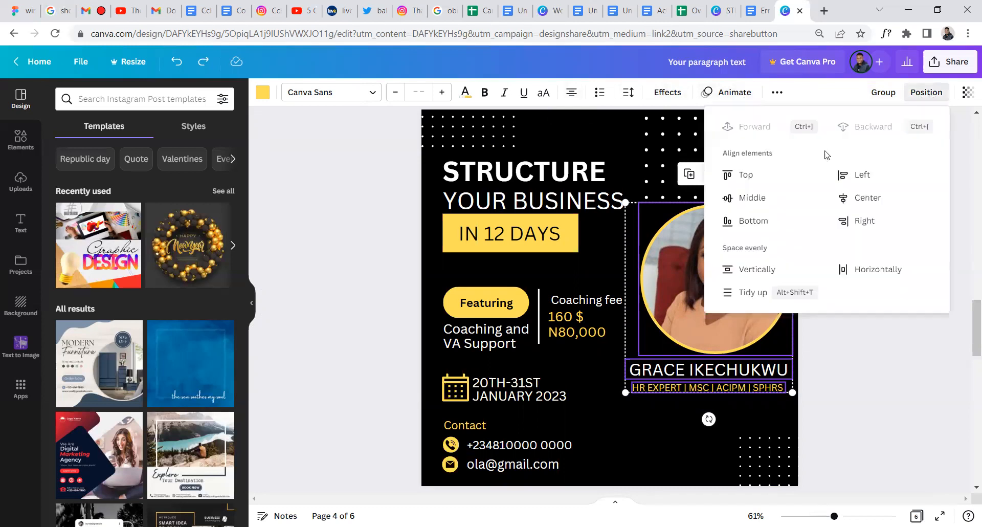
click(844, 199)
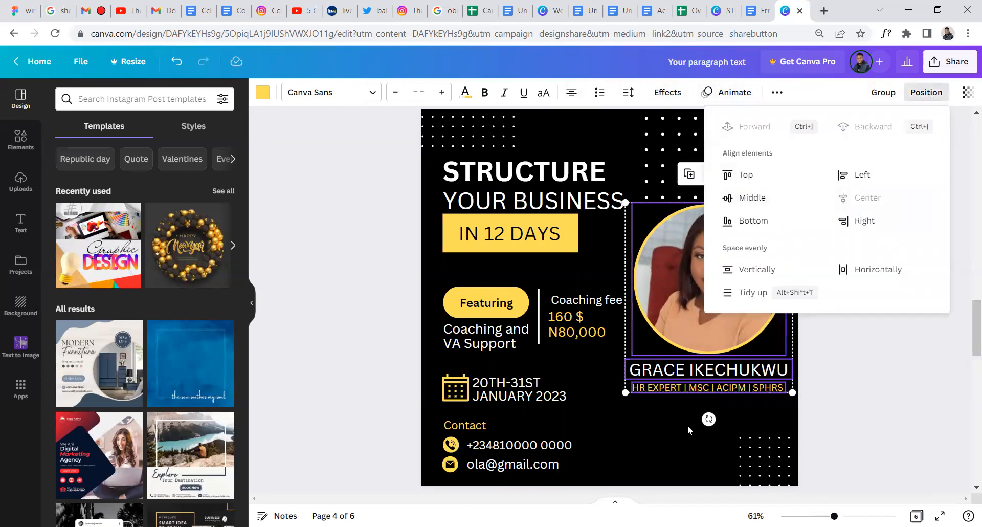
click(688, 426)
drag(689, 415, 725, 287)
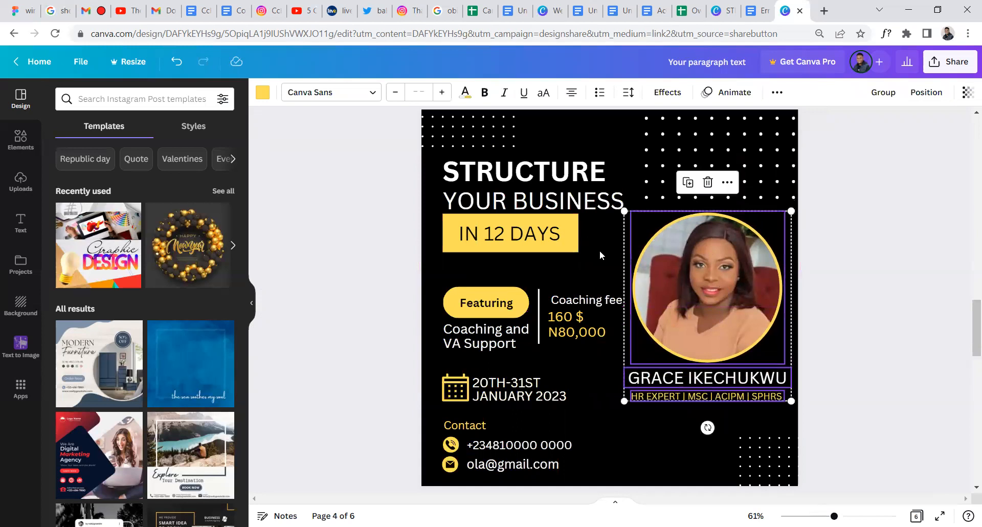
Resize "YOUR BUSINESS" and "STRUCTURE" to the same width and move the heading block with "IN 12 DAYS" slightly down
click(599, 250)
click(600, 207)
drag(624, 212, 609, 208)
drag(665, 255, 665, 254)
click(579, 172)
drag(593, 154, 549, 232)
click(591, 227)
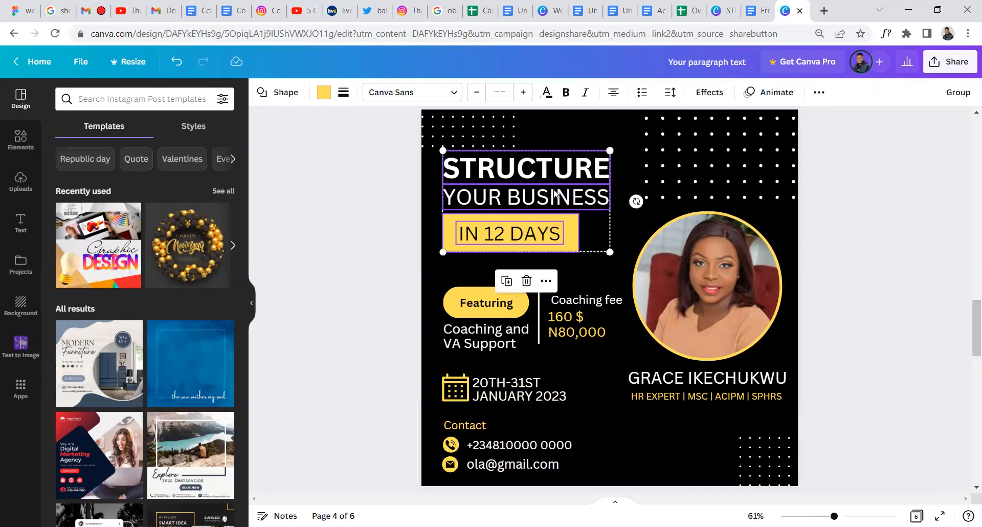
Move the calendar icon and the "20TH-31ST JANUARY 2023" text up slightly, away from the contact section
click(578, 385)
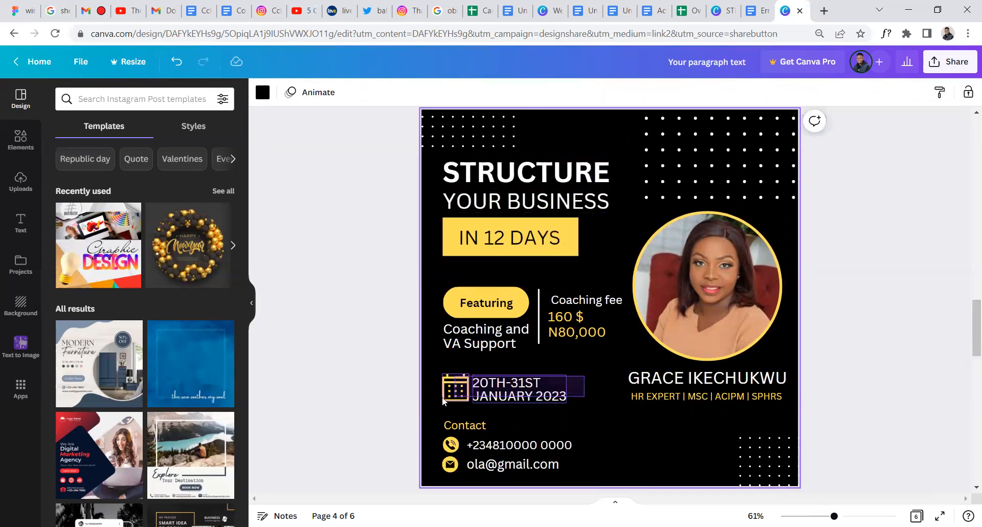
click(479, 391)
drag(479, 390, 479, 384)
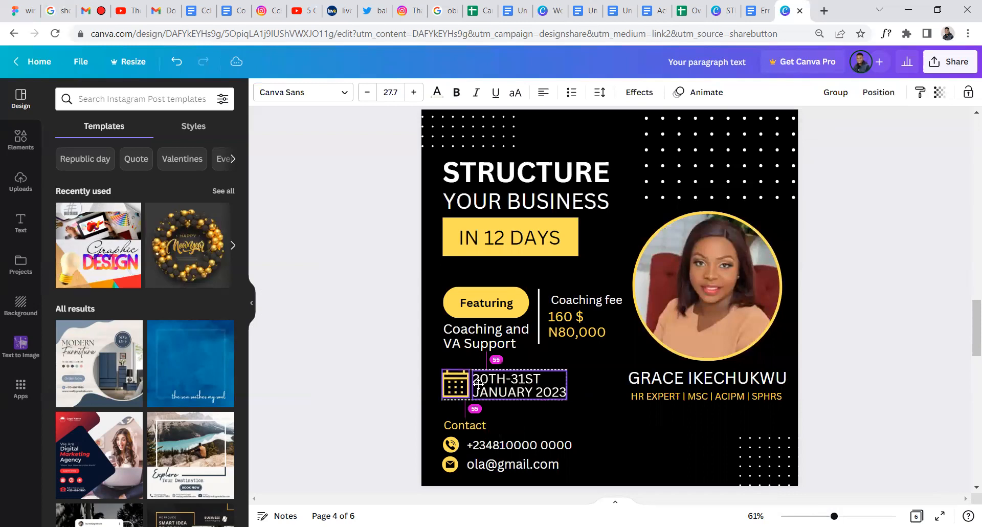
click(623, 415)
click(521, 390)
drag(521, 390, 524, 392)
click(594, 389)
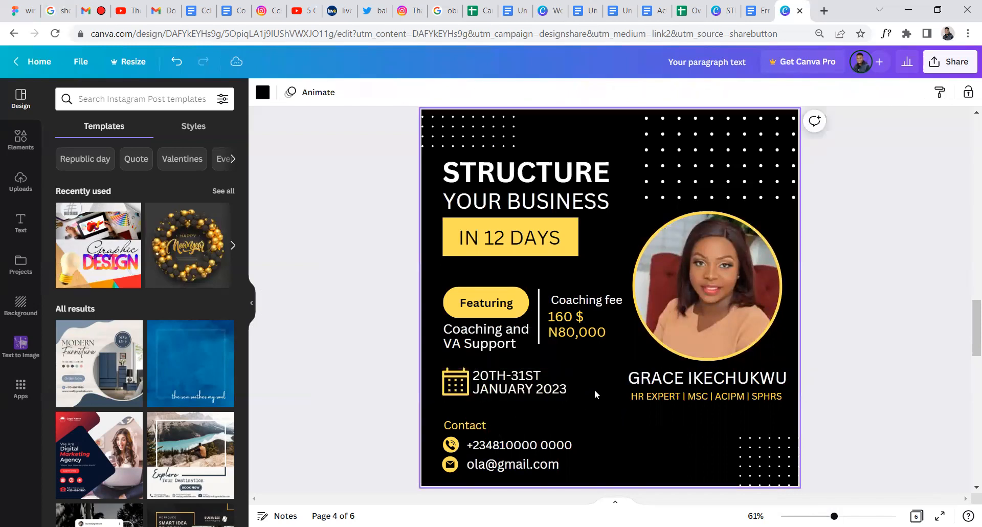
click(447, 404)
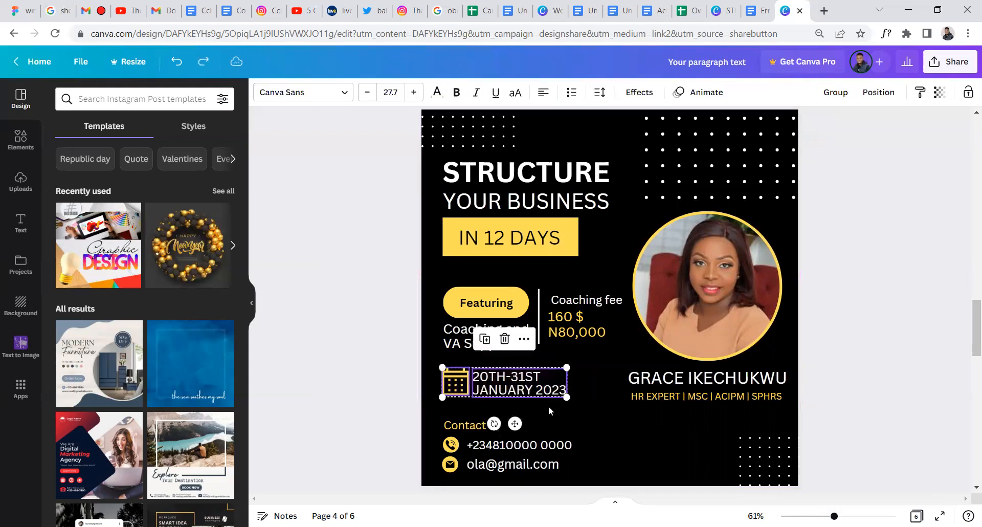
click(583, 410)
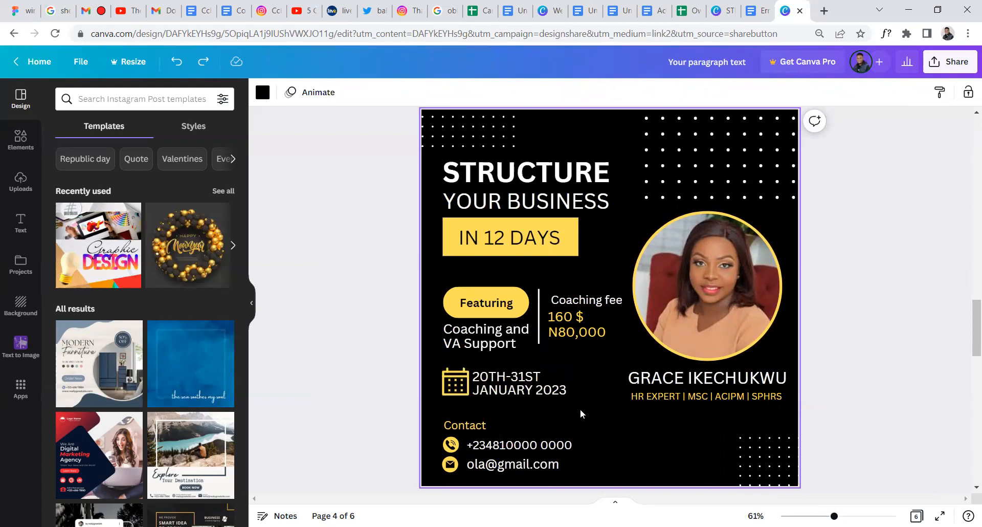
Nudge the calendar icon and date text slightly down between the coaching and contact sections
click(452, 396)
click(559, 431)
click(542, 393)
click(542, 393)
mouse_move(478, 391)
mouse_down()
mouse_move(562, 396)
mouse_move(538, 376)
mouse_move(472, 376)
mouse_up()
click(535, 376)
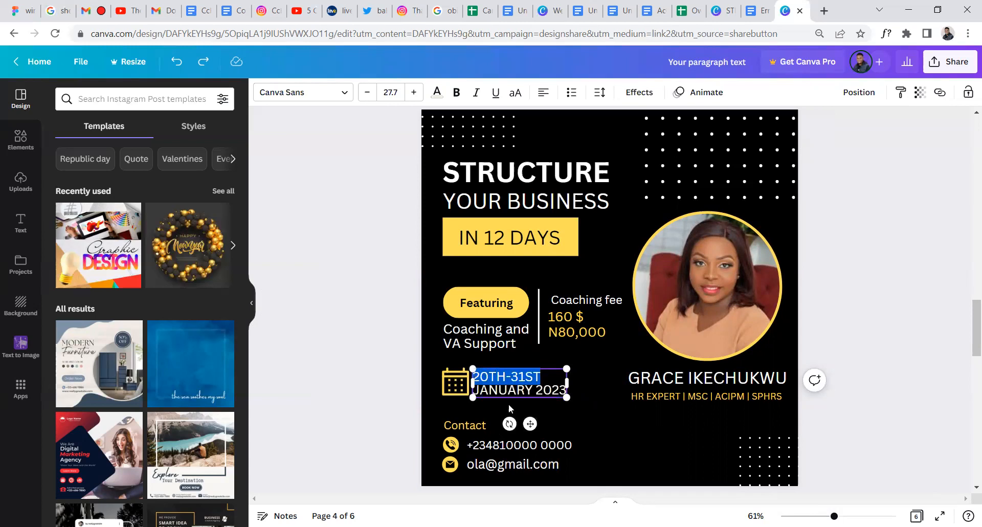
click(581, 397)
drag(505, 382, 504, 386)
click(626, 436)
Compare the original flyer on page 3 with the refined version on page 4, checking headings, spacing, coaching and contact sections
scroll(667, 409, down, 3)
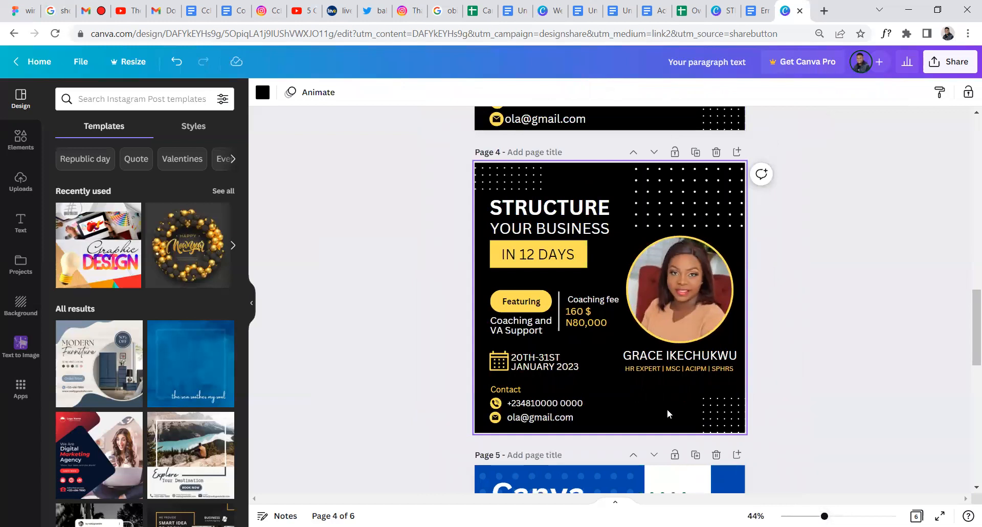
scroll(689, 299, down, 2)
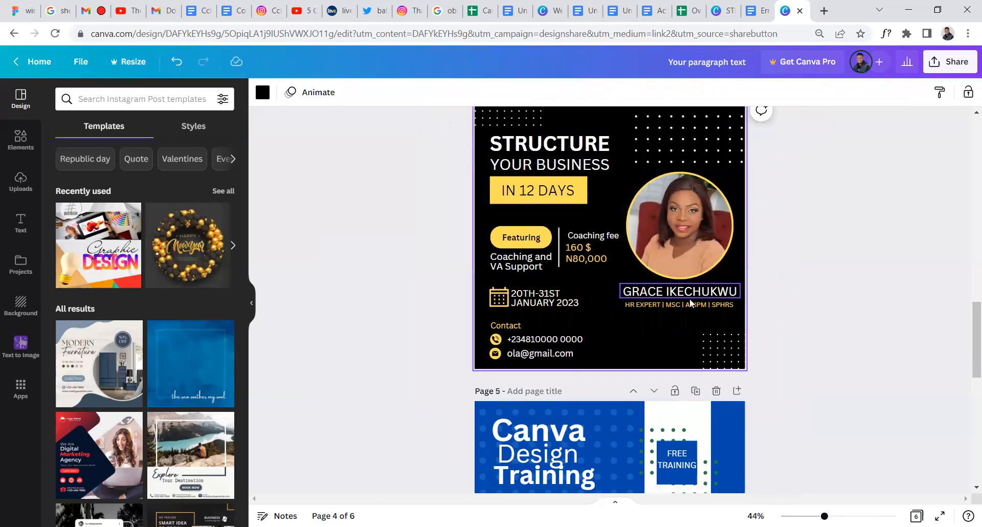
scroll(691, 299, up, 5)
scroll(690, 299, up, 3)
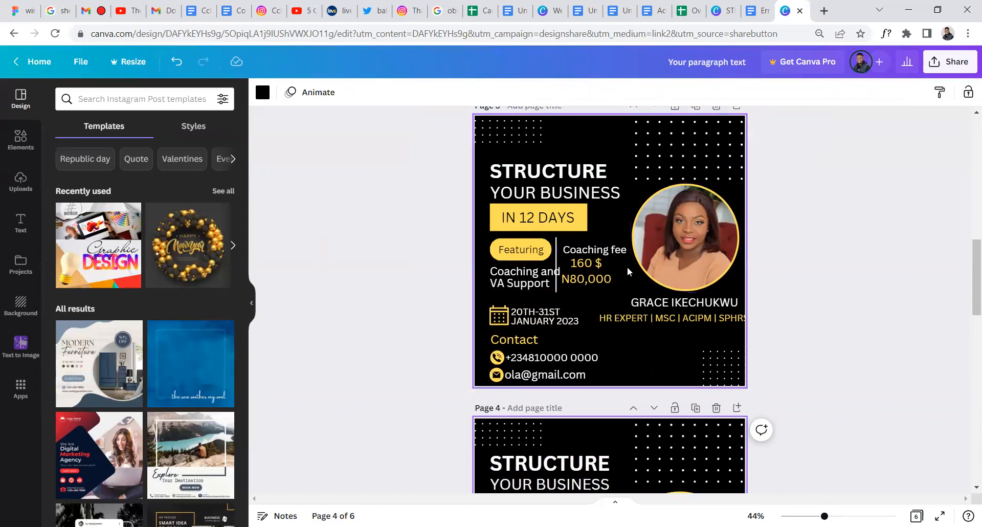
scroll(551, 192, up, 2)
scroll(553, 220, down, 4)
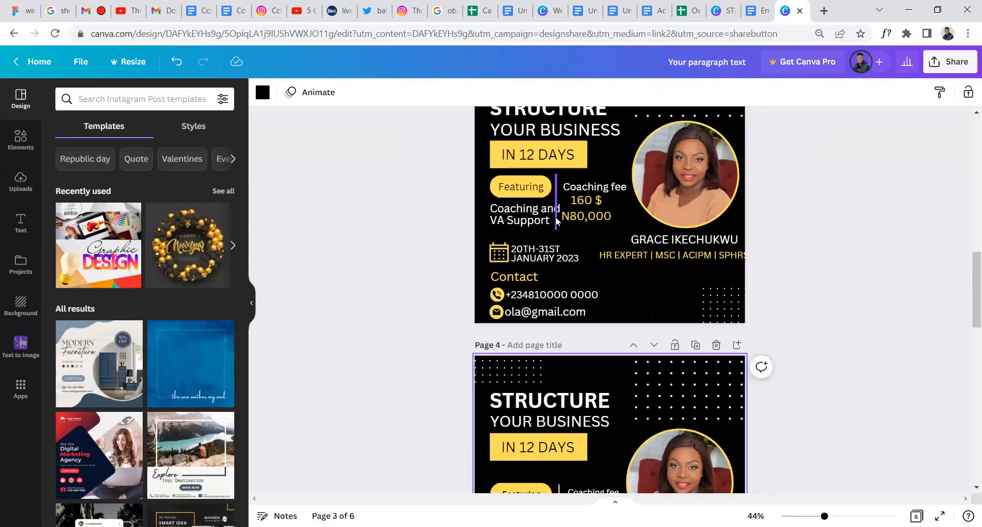
scroll(554, 221, up, 3)
scroll(554, 222, down, 1)
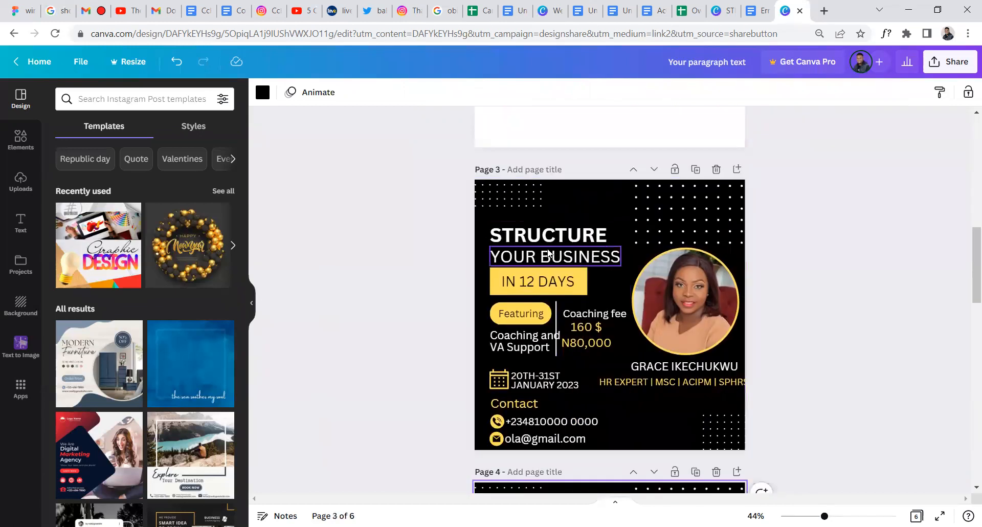
scroll(546, 208, down, 1)
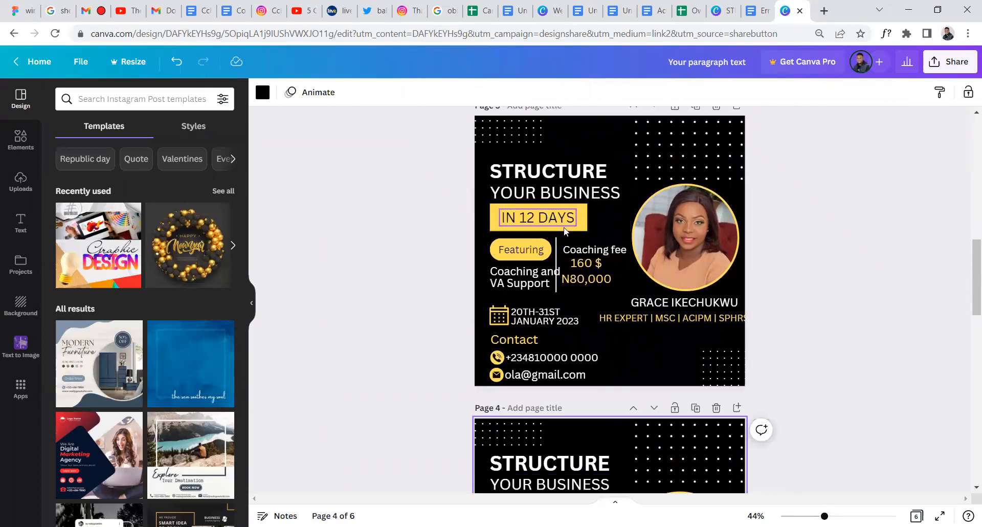
scroll(598, 215, down, 1)
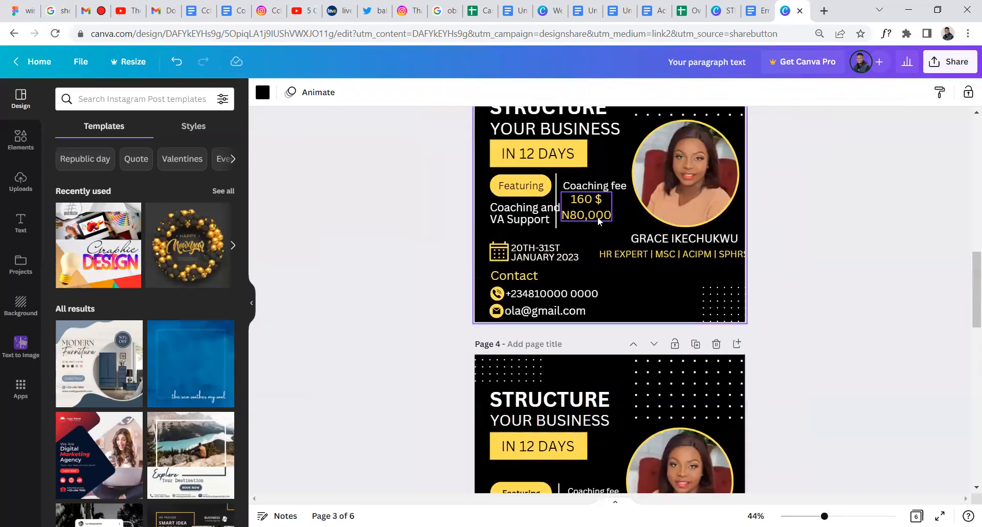
scroll(912, 439, down, 3)
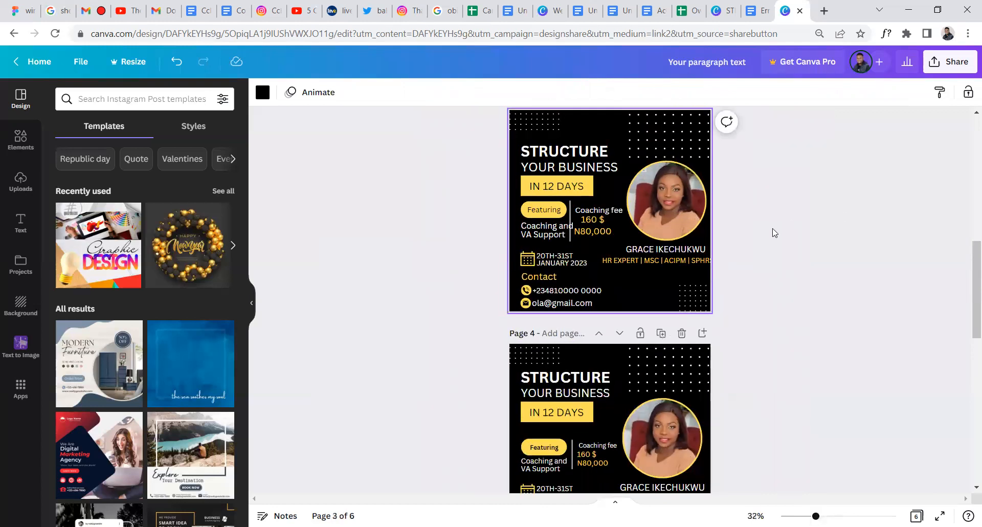
scroll(757, 231, down, 1)
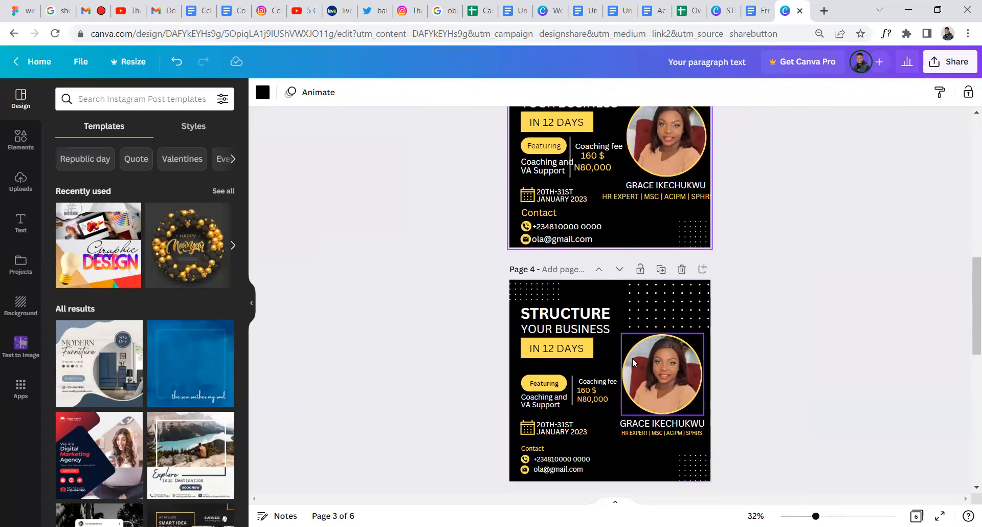
click(675, 384)
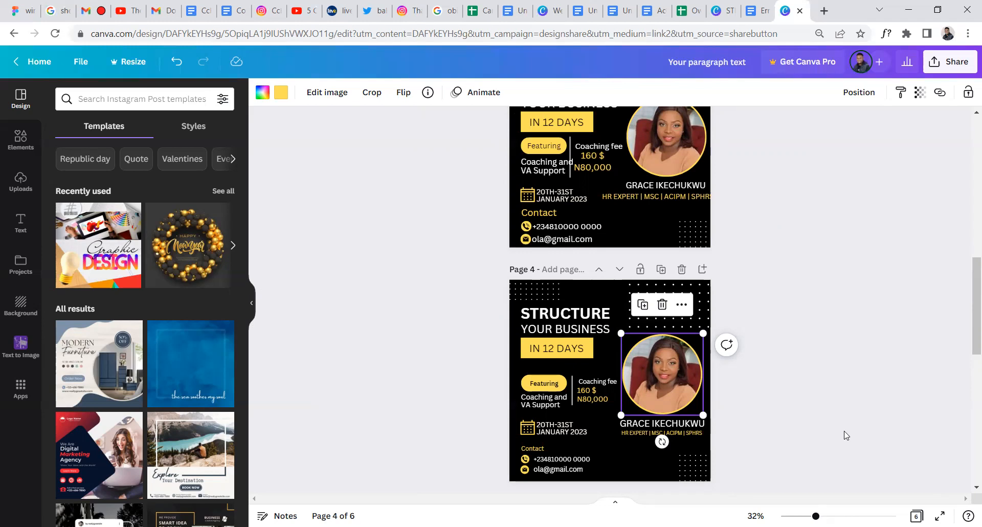
Check the refined flyer on page 4 once more beside the original on page 3
scroll(710, 381, down, 1)
scroll(706, 360, up, 1)
click(586, 320)
scroll(751, 348, down, 1)
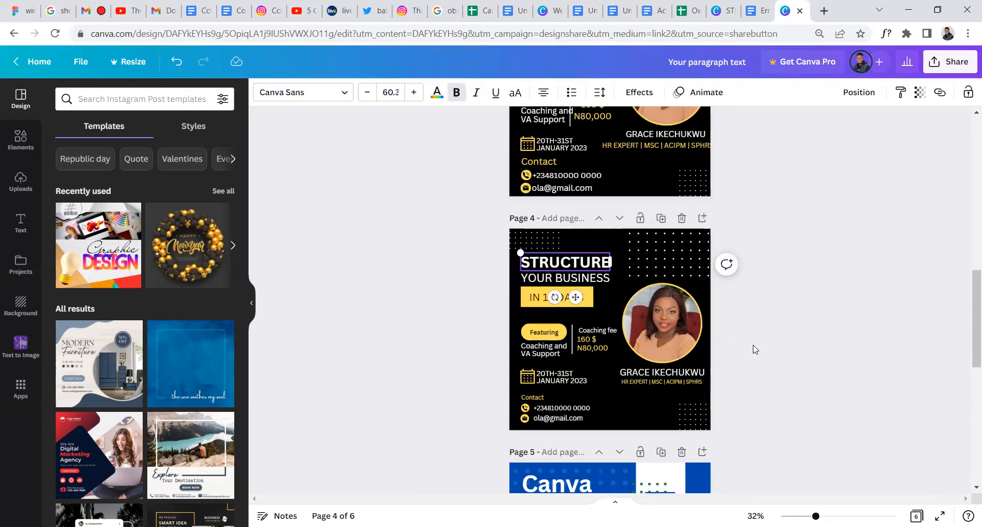
scroll(677, 328, up, 1)
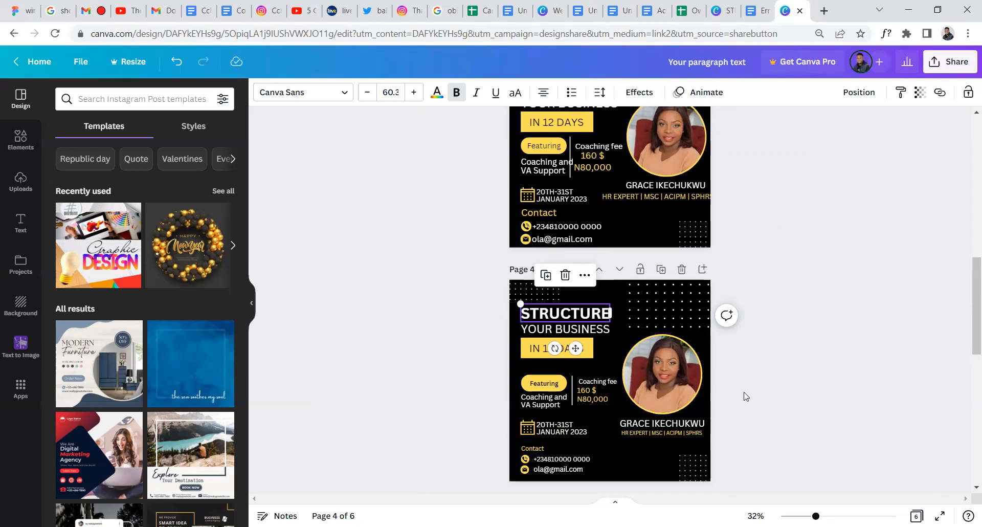
scroll(745, 396, down, 2)
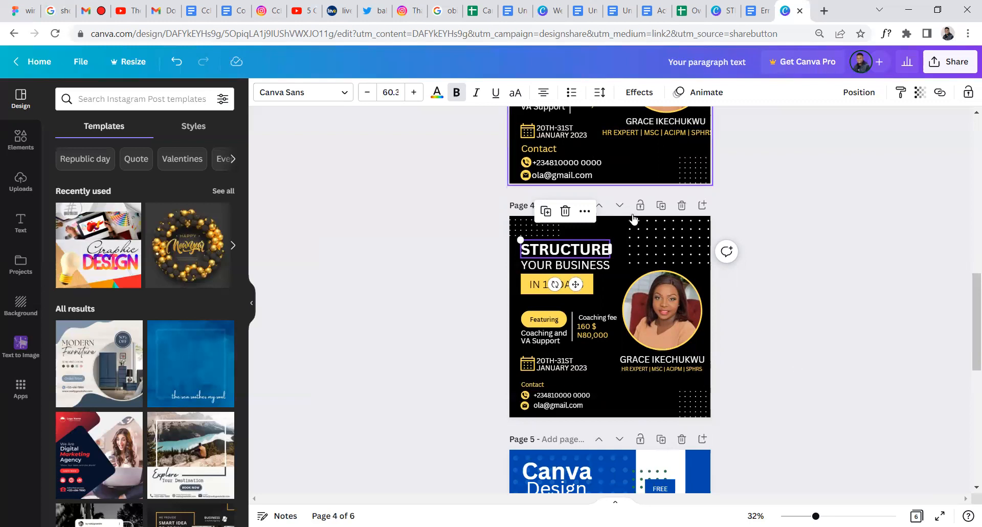
Shift the two upper dotted patterns on page 4 outward, so each runs partly past its corner of the flyer
click(666, 250)
drag(665, 251, 724, 244)
drag(542, 220, 518, 223)
drag(696, 241, 700, 238)
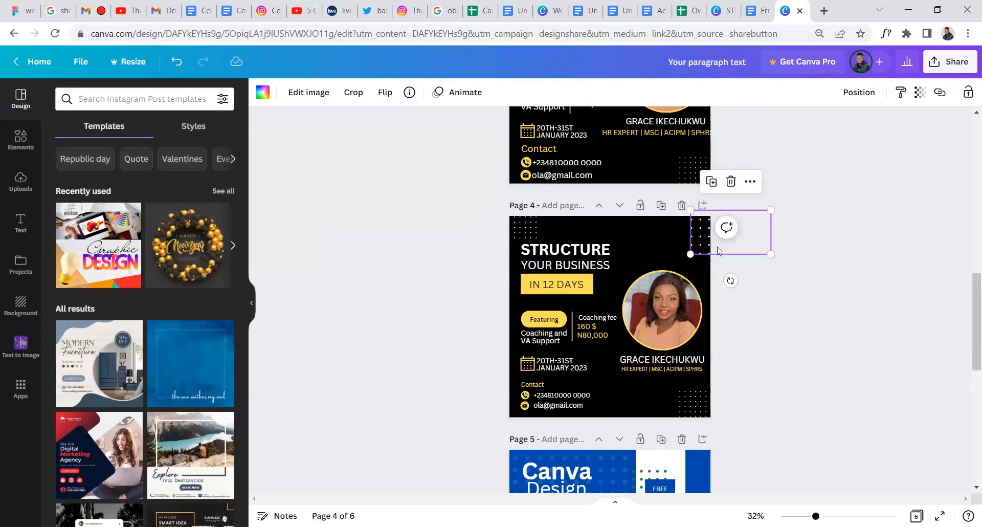
click(751, 248)
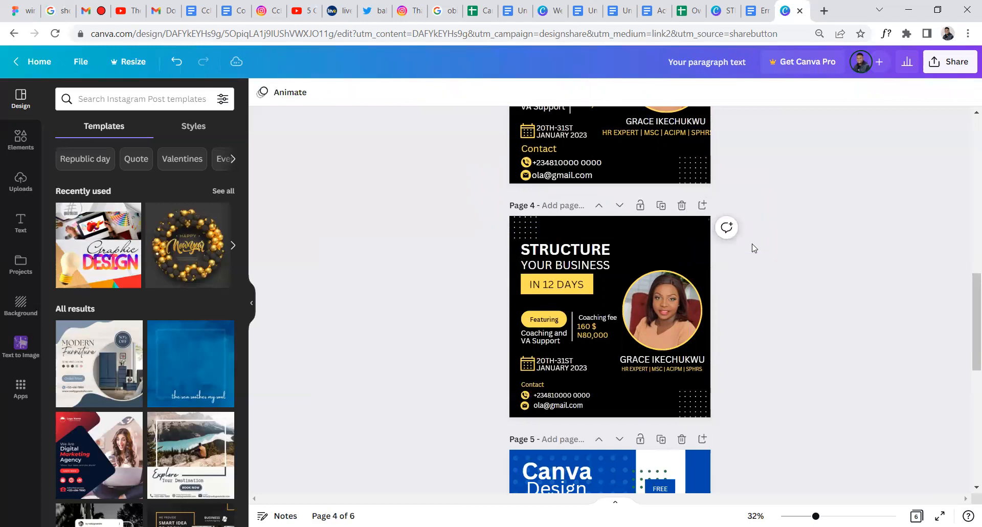
Restore the upper-right dotted pattern on page 4 with an undo and nudge the upper-left dots slightly up
ctrl+scroll(809, 463, up, 5)
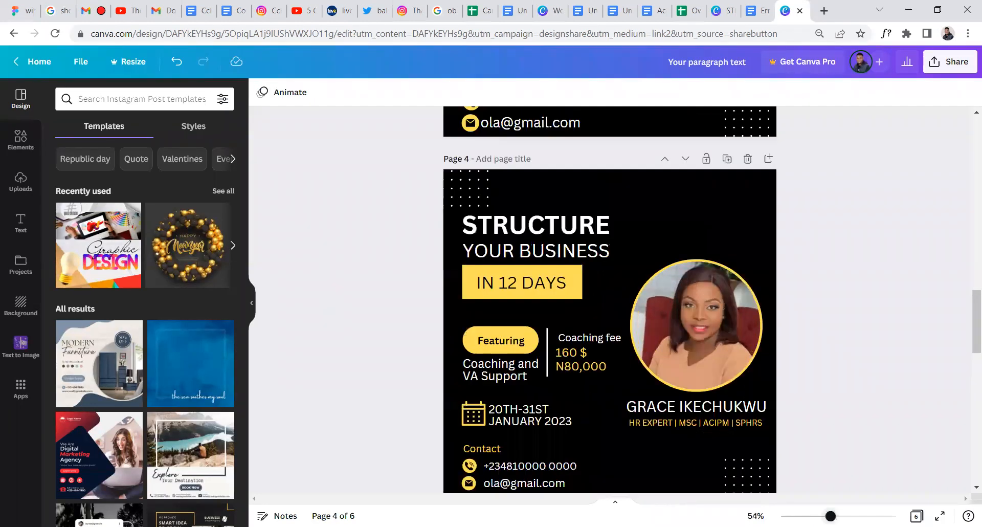
scroll(776, 393, up, 3)
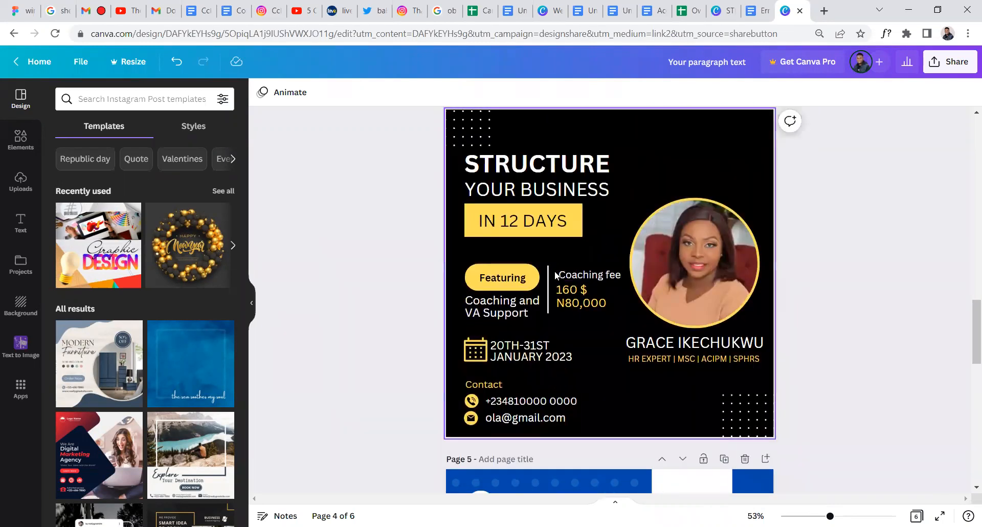
click(588, 274)
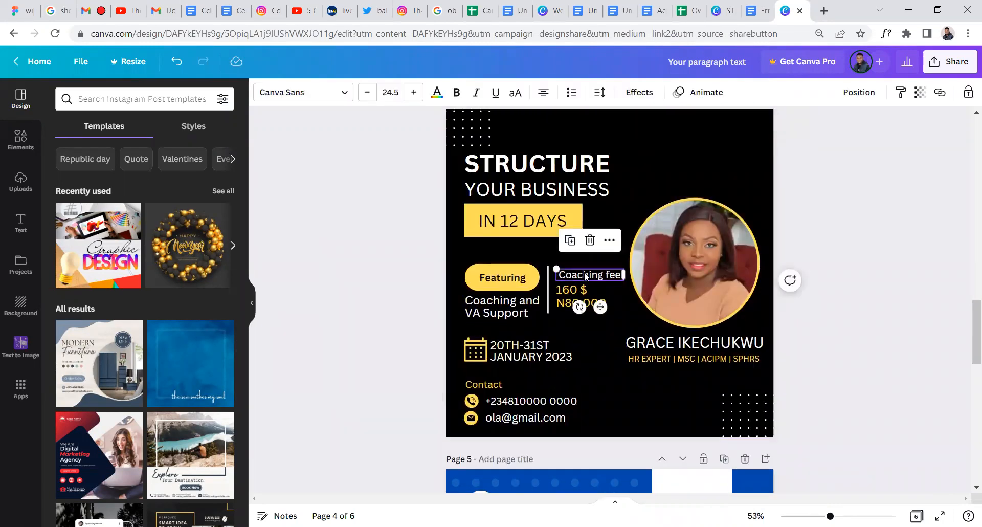
click(534, 401)
click(703, 177)
scroll(702, 179, up, 2)
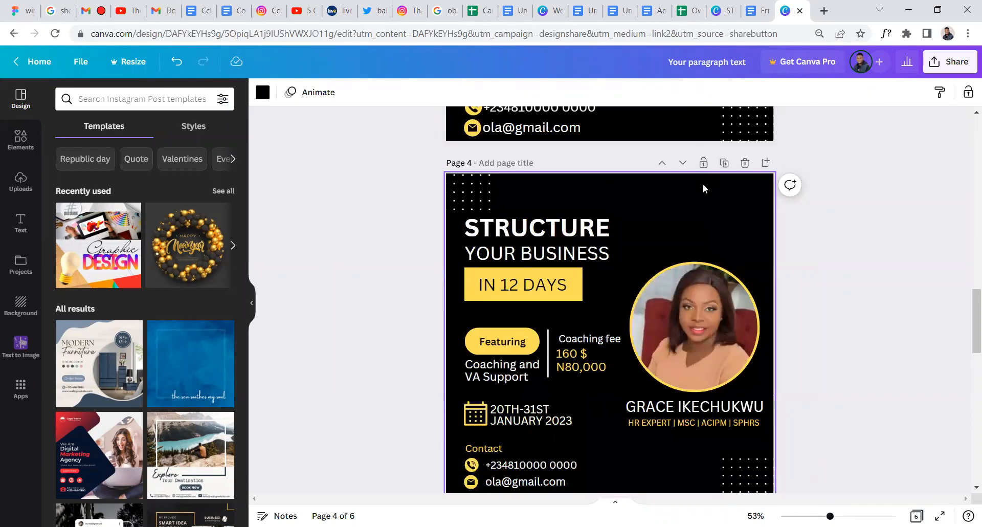
key(ctrl+z)
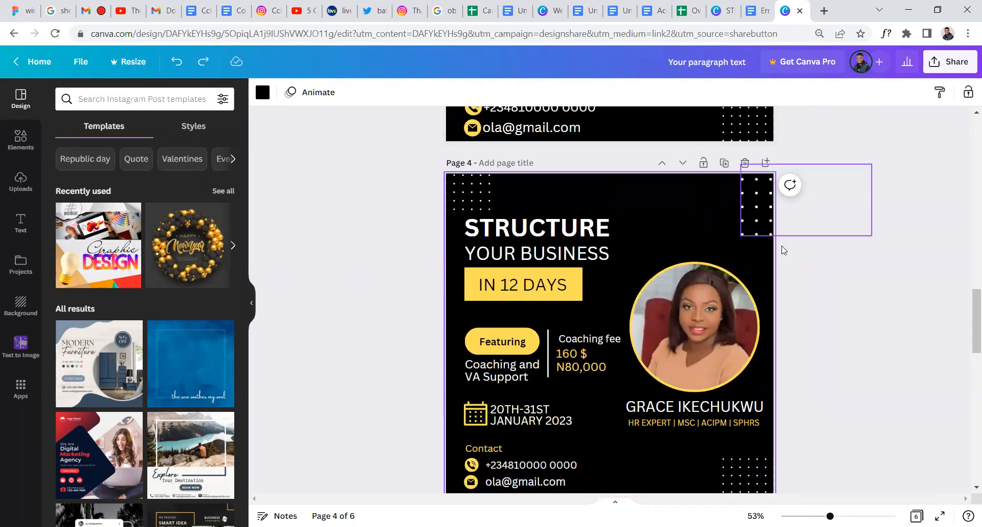
drag(482, 192, 482, 183)
click(709, 229)
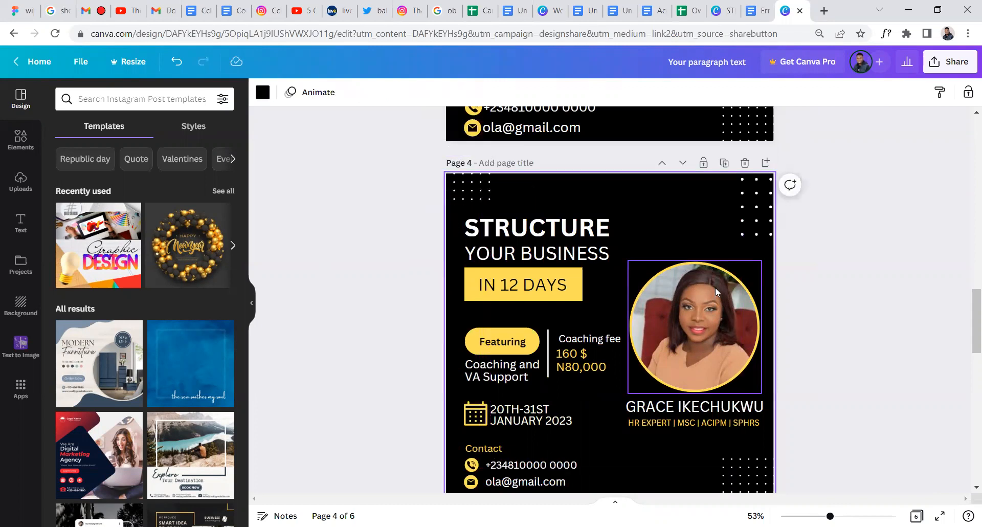
On the page 5 training flyer, narrow the "Canva" heading's text box to fit the word and shift it slightly right above "Design"
scroll(714, 287, down, 2)
scroll(682, 243, down, 4)
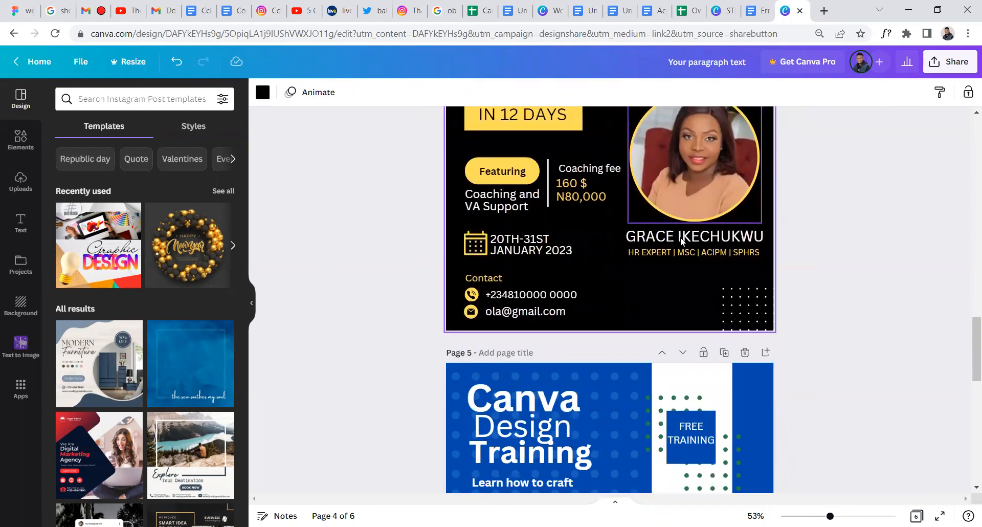
scroll(680, 238, down, 8)
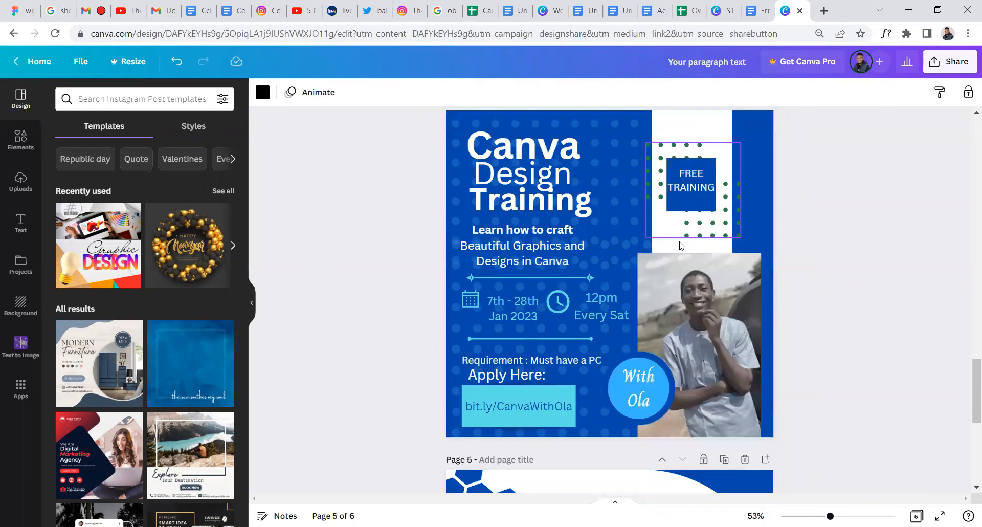
scroll(699, 258, up, 2)
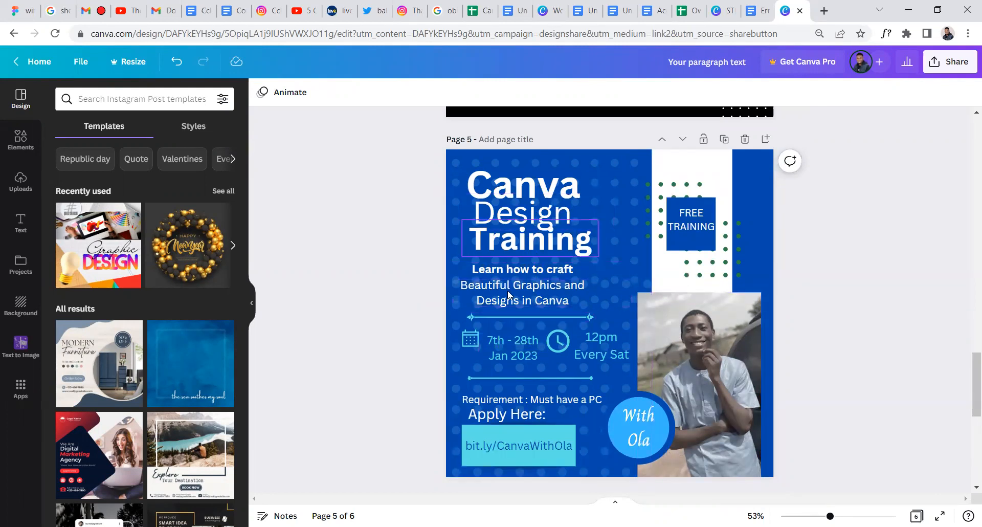
click(526, 197)
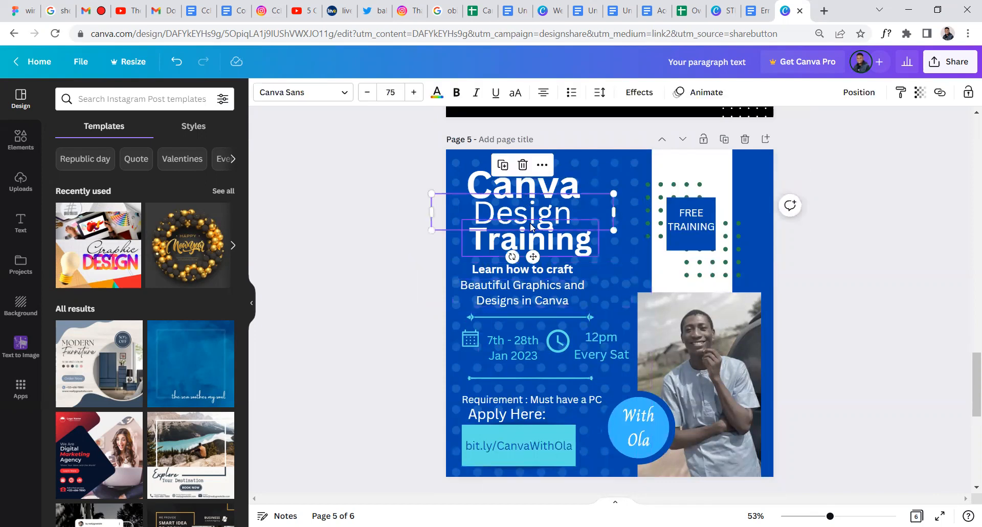
click(560, 284)
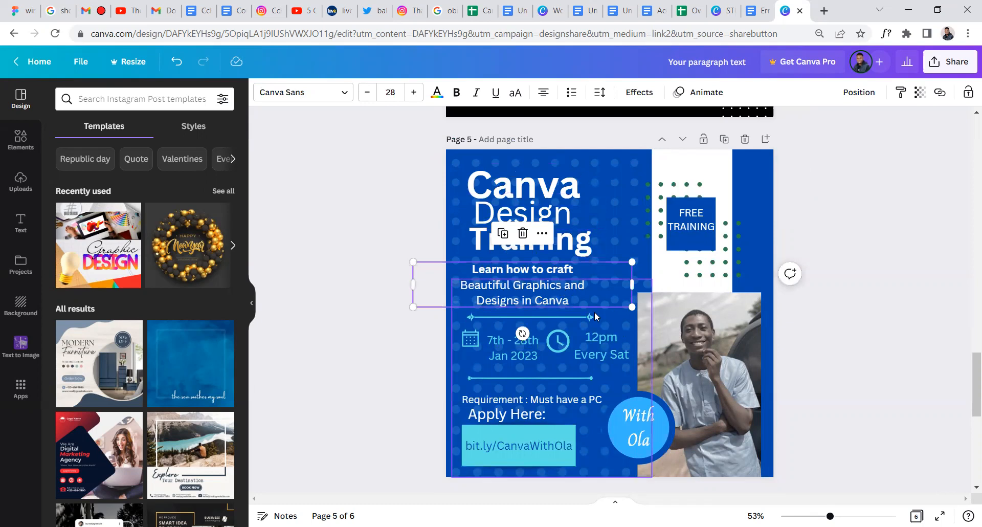
click(571, 201)
click(577, 183)
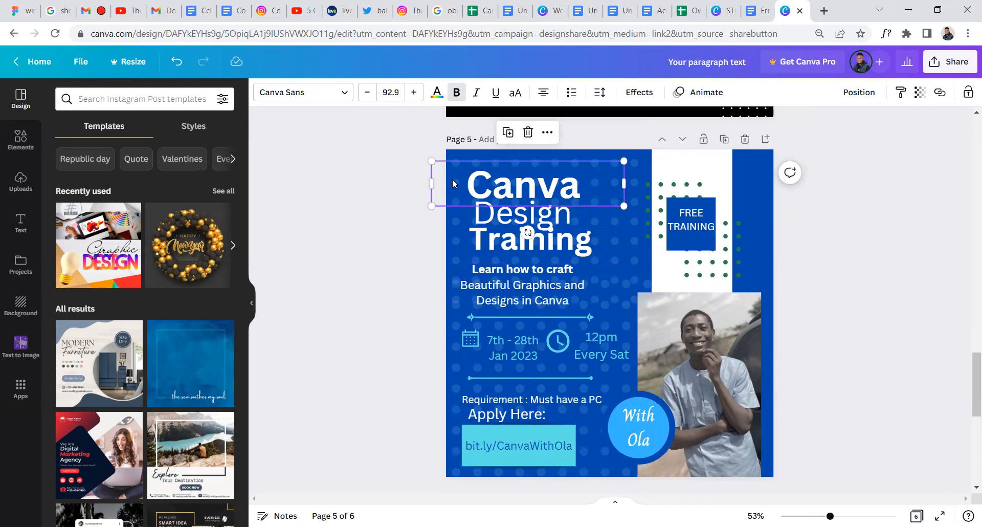
drag(627, 187, 544, 185)
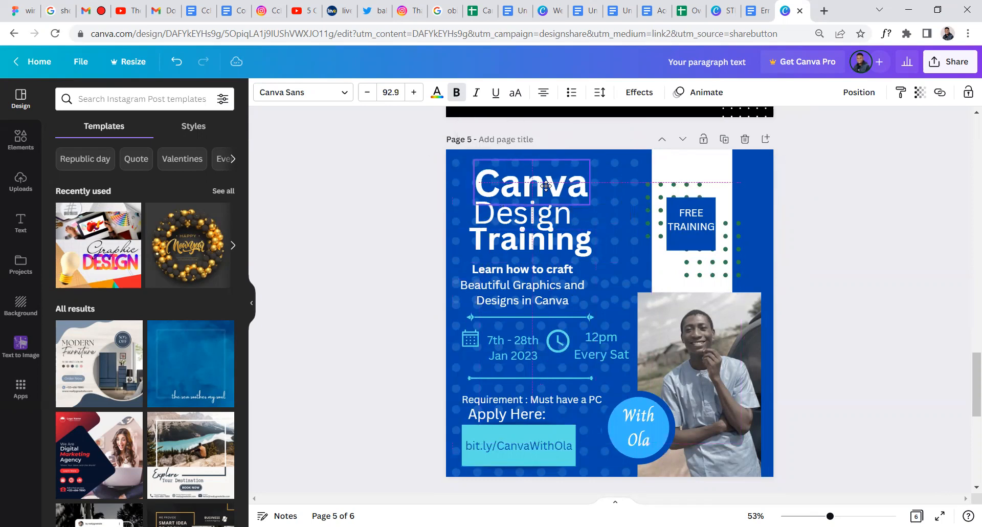
Narrow the "Design" heading's text box on page 5 to fit the word
click(554, 221)
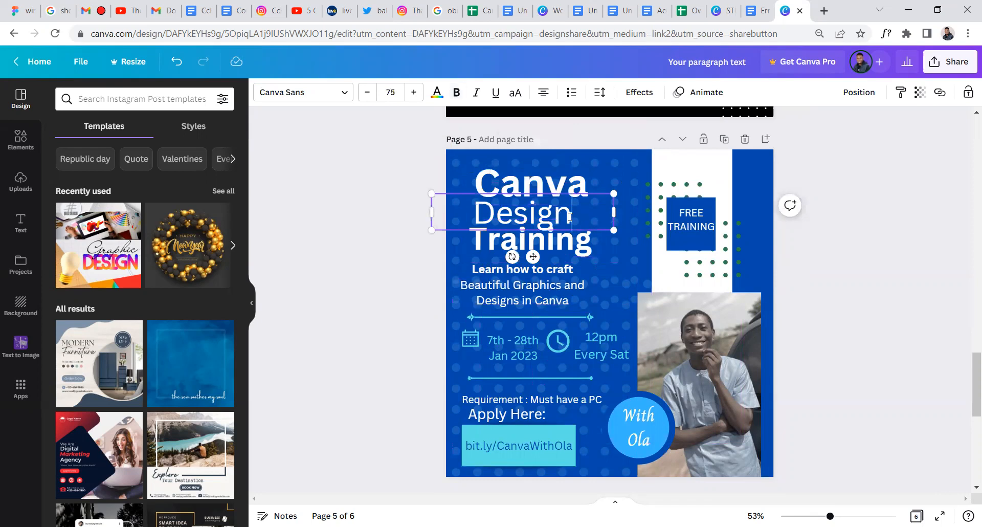
click(562, 187)
click(562, 215)
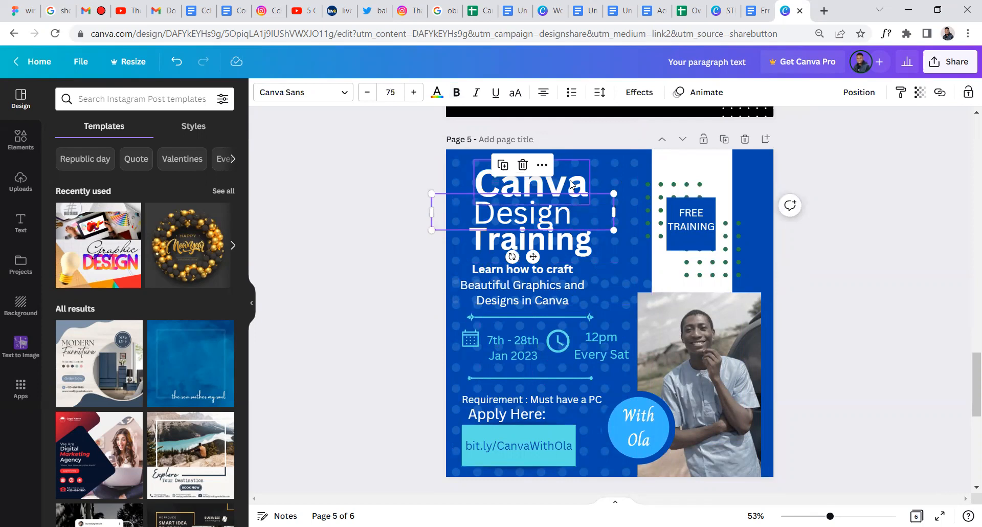
click(568, 186)
click(561, 215)
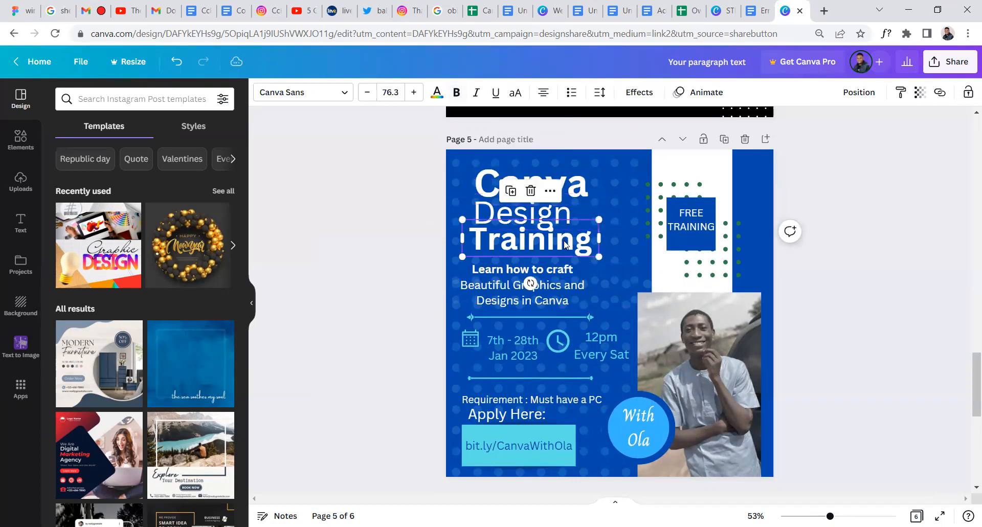
drag(613, 211, 536, 211)
click(559, 221)
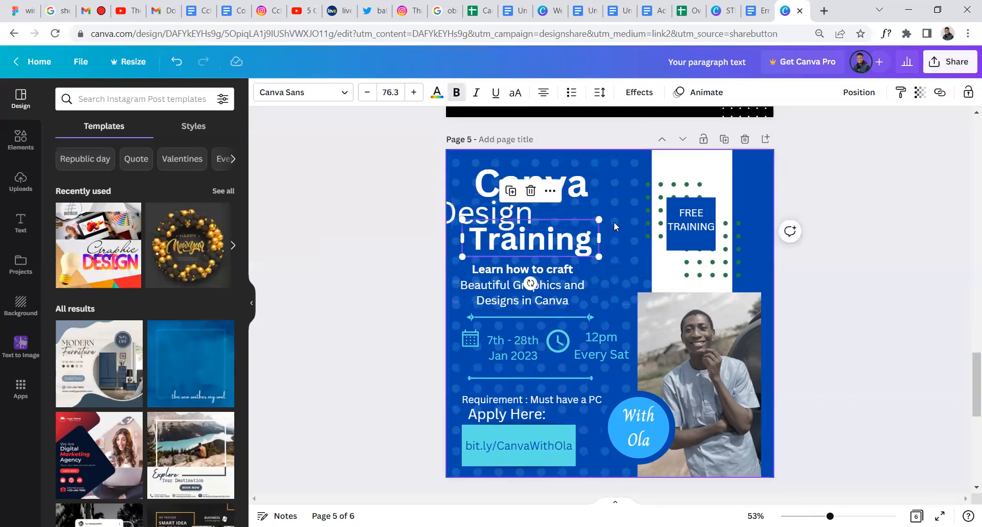
Show the rulers and duplicate the Canva Design Training flyer on page 5
click(690, 224)
click(259, 382)
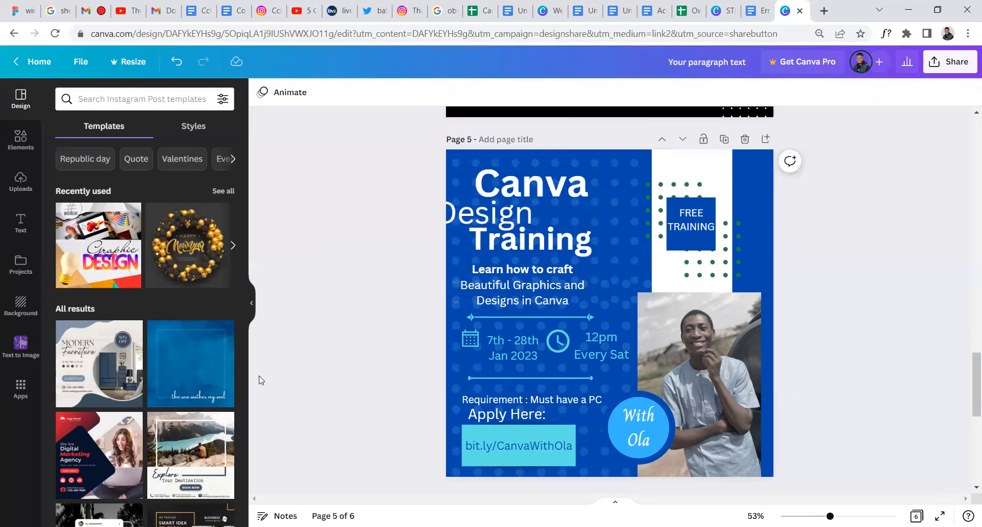
key(shift+r)
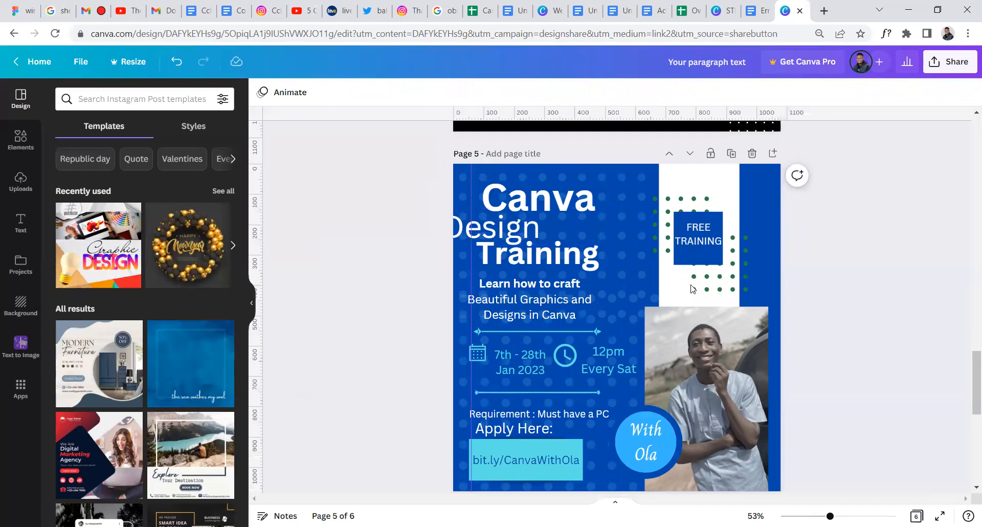
click(731, 153)
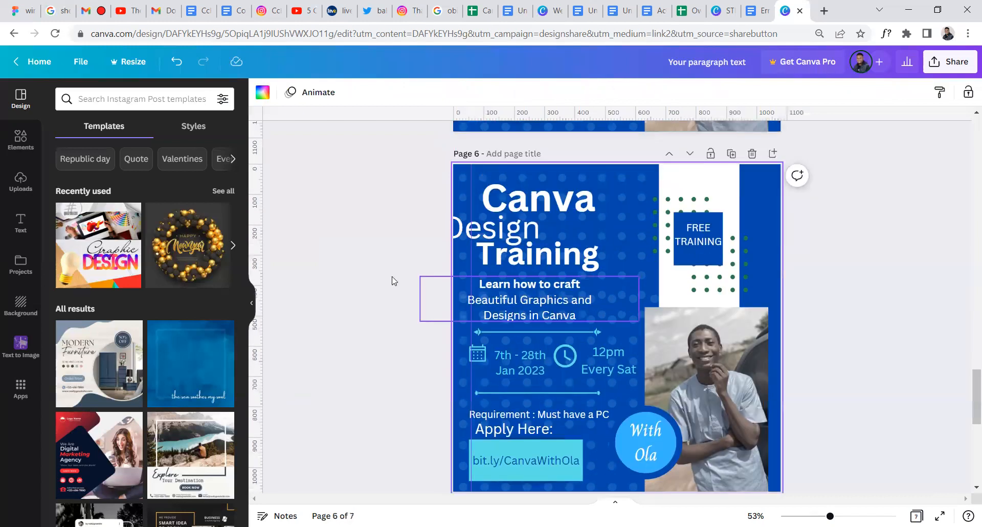
Place a vertical guide at about 62 on the ruler and line up "Canva", "Design" and "Training" along it on page 6
drag(261, 236, 473, 253)
drag(525, 228, 577, 199)
click(587, 199)
drag(584, 253, 581, 252)
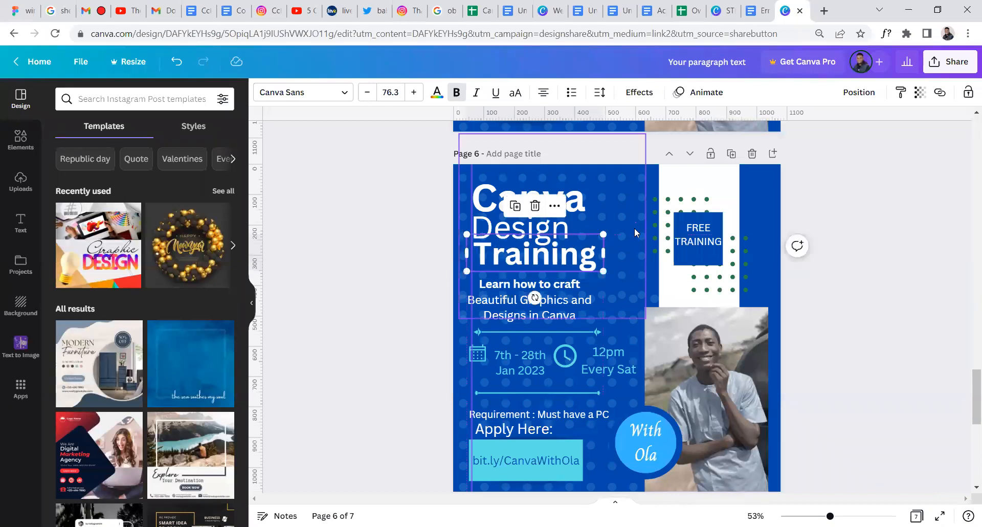
click(637, 224)
drag(612, 206, 628, 233)
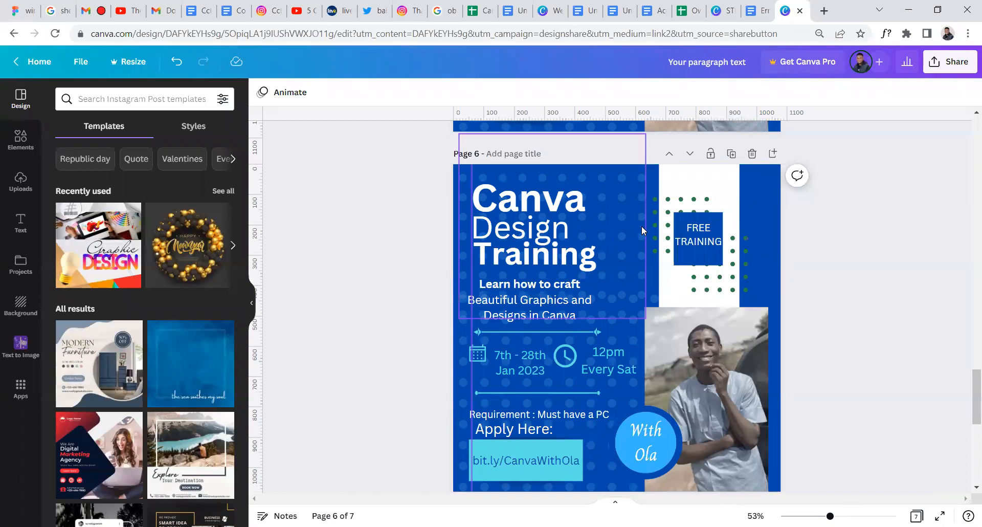
click(641, 226)
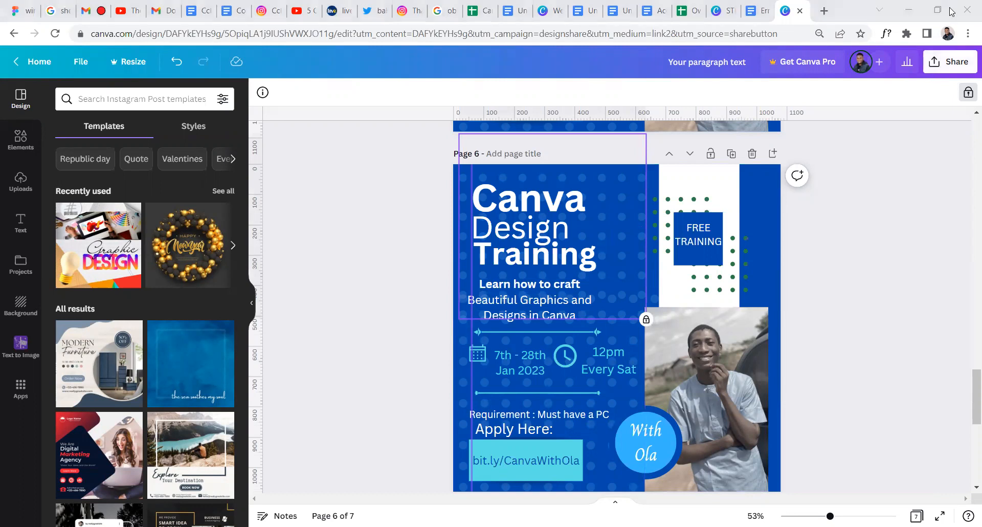
click(615, 250)
click(622, 266)
click(637, 244)
click(637, 320)
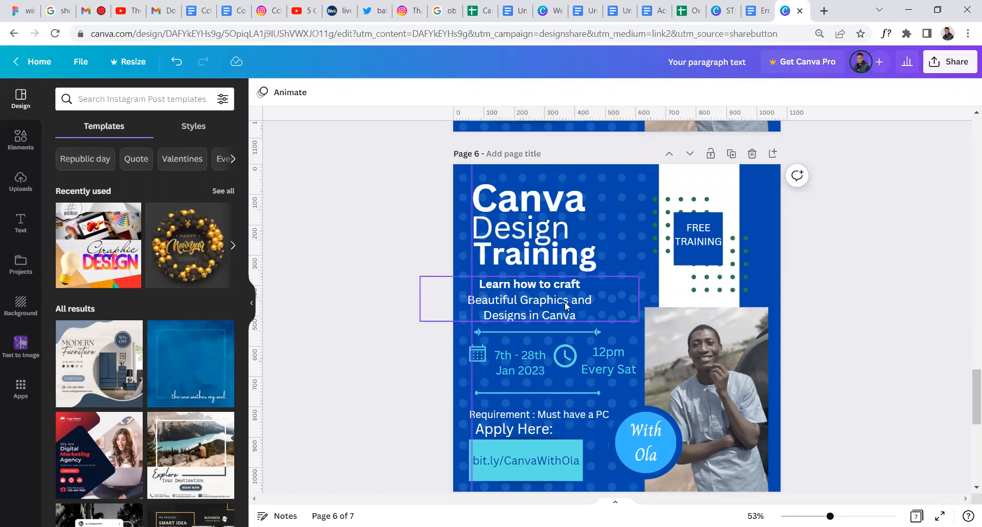
Left-align the "Learn how to craft" paragraph, move it onto the vertical guide and narrow its text box to fit the lines
click(639, 301)
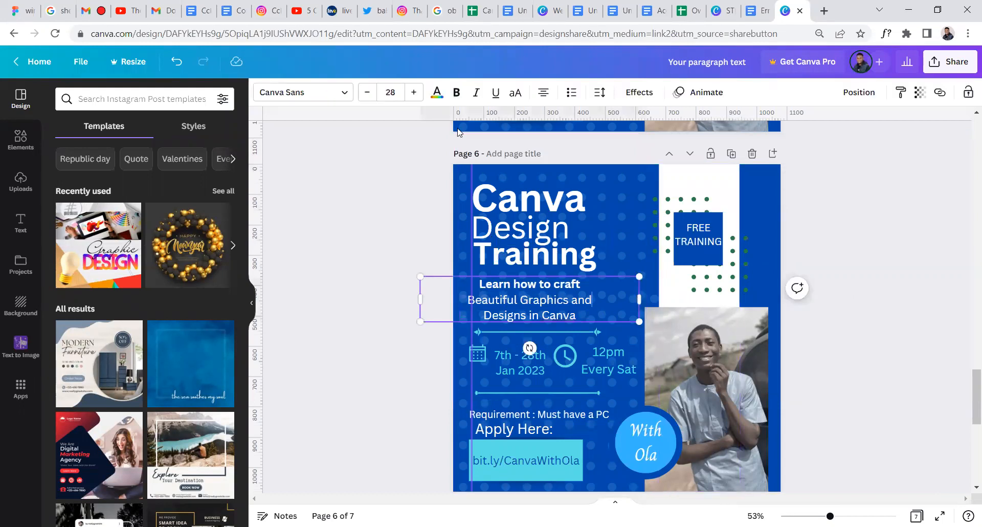
click(543, 94)
key(ctrl+z)
click(727, 304)
drag(528, 288, 551, 288)
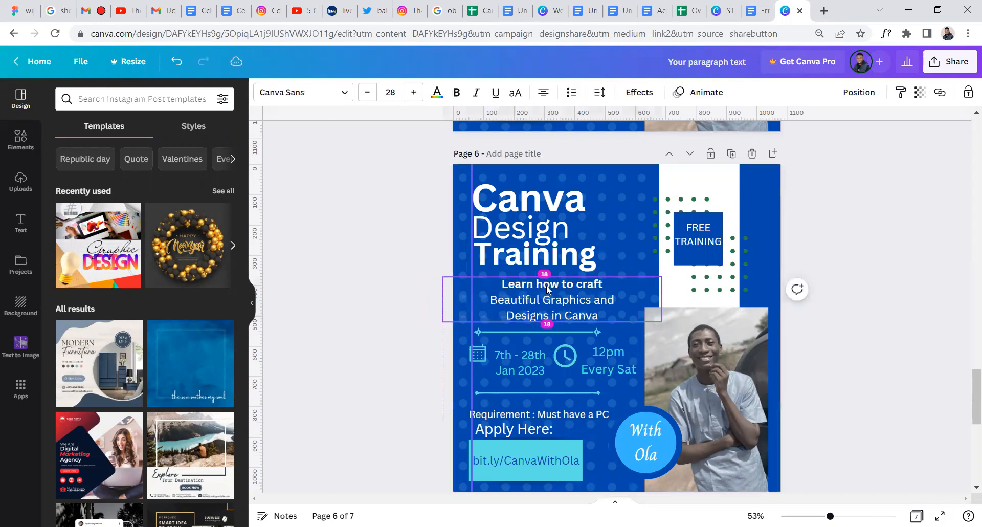
click(543, 92)
drag(516, 288, 545, 288)
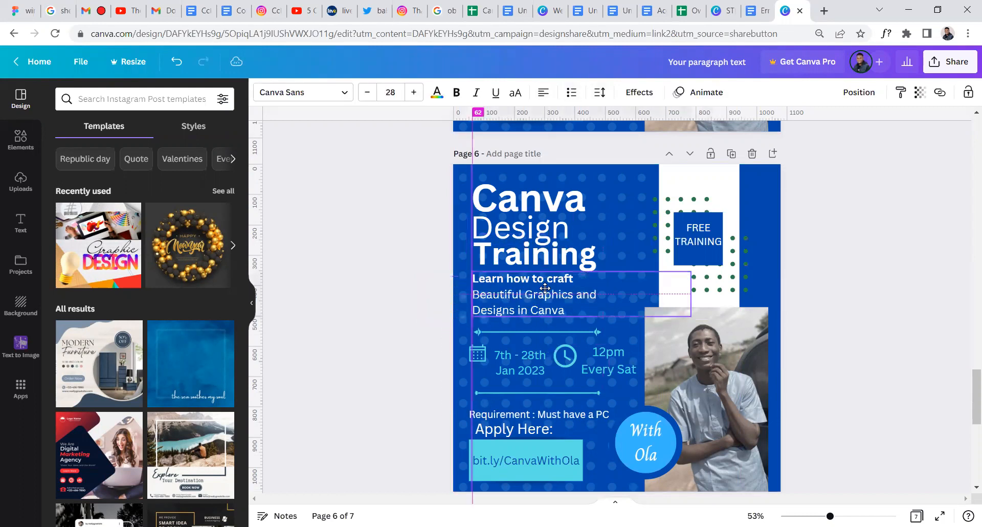
drag(691, 294, 604, 298)
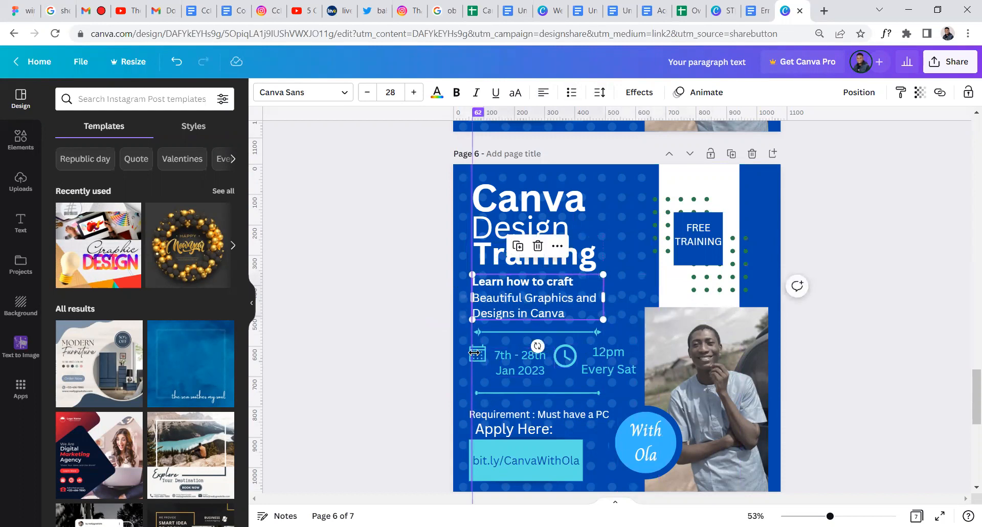
Move the calendar icon onto the guide and left-align the "7th - 28th Jan 2023" text beside it and the "12pm Every Sat" text
drag(479, 355, 482, 356)
click(526, 363)
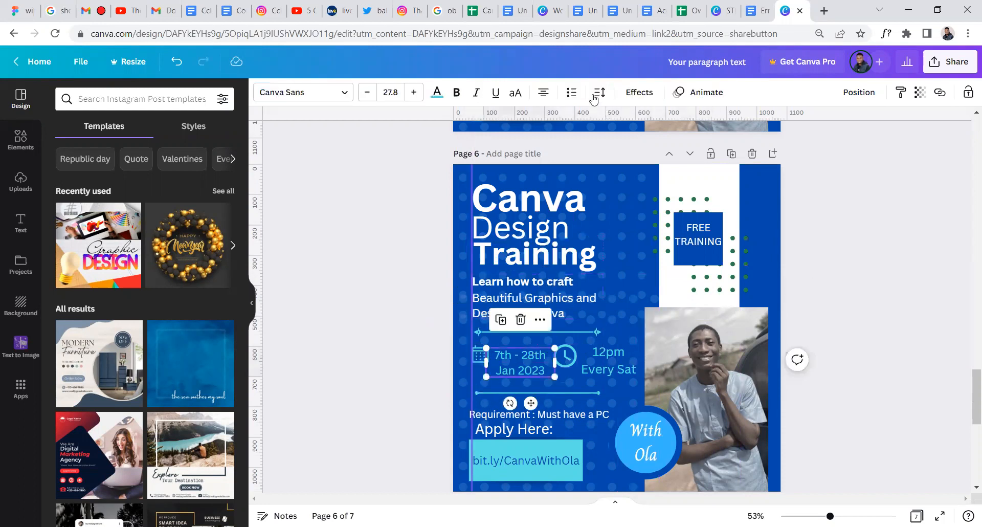
click(543, 92)
drag(528, 348, 532, 346)
click(604, 354)
click(543, 92)
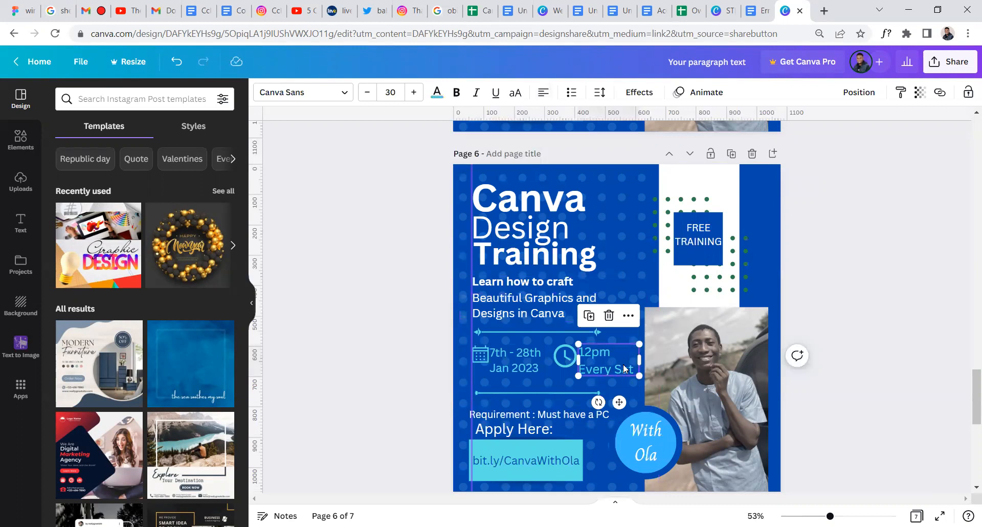
Narrow the "Requirement : Must have a PC" text box to fit its line and move it back towards the vertical guide
scroll(618, 278, down, 2)
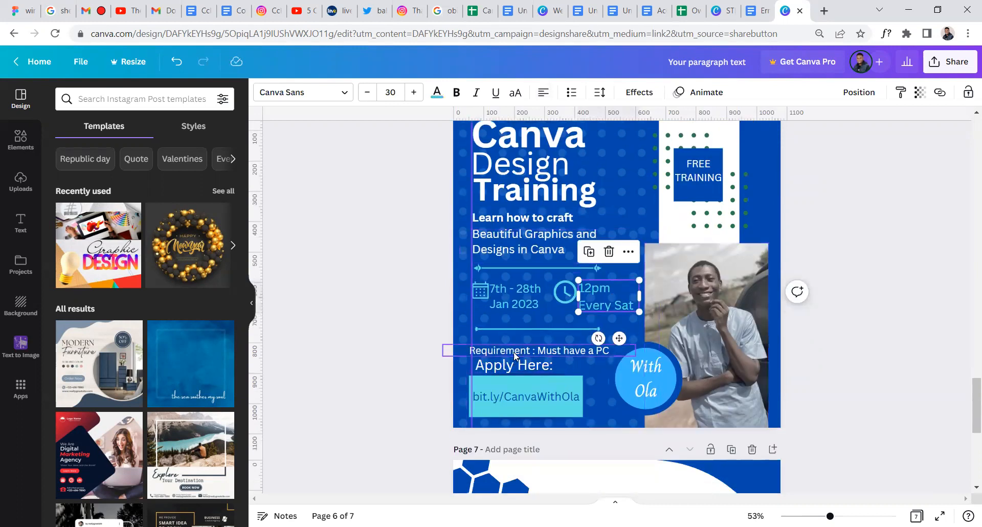
click(449, 356)
drag(437, 351, 487, 349)
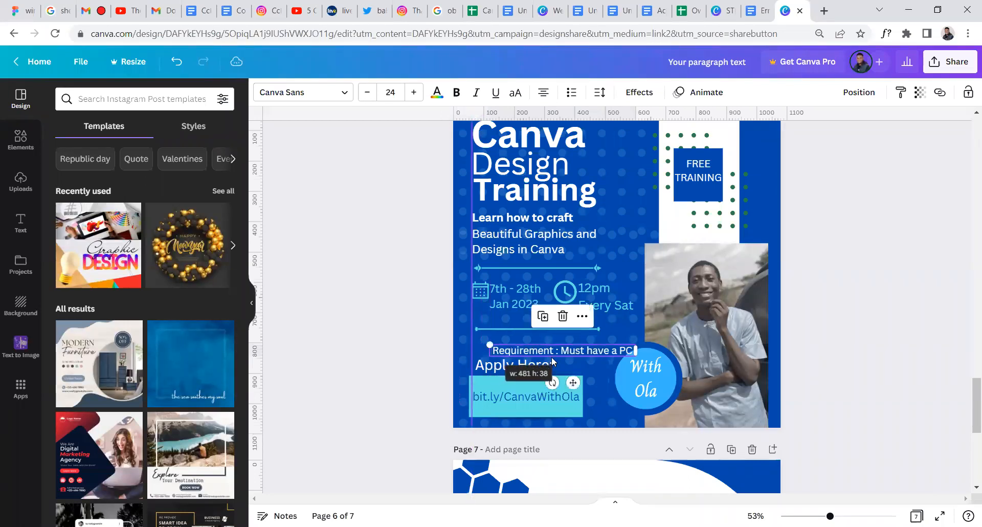
drag(554, 348, 521, 364)
Align the "Requirement : Must have a PC" and "Apply Here:" texts precisely on the vertical guide
click(543, 368)
scroll(600, 317, up, 5)
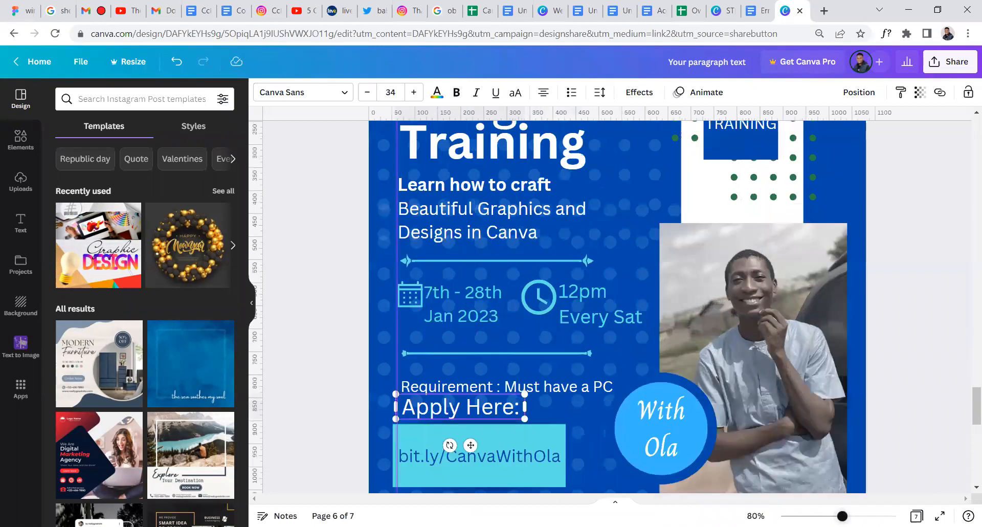
scroll(600, 317, down, 4)
click(369, 227)
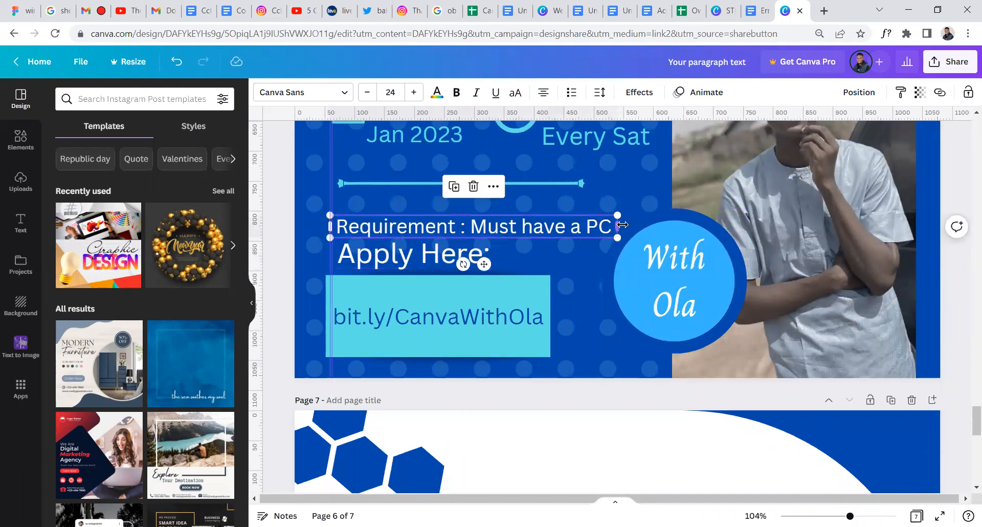
mouse_move(616, 226)
mouse_down()
mouse_move(599, 226)
mouse_move(613, 227)
mouse_up()
click(481, 258)
drag(491, 256, 489, 251)
Shift the turquoise rectangle onto the guide, scale down the "bit.ly/CanvaWithOla" link and centre it inside the rectangle
click(477, 304)
drag(574, 317, 530, 316)
drag(434, 318, 459, 319)
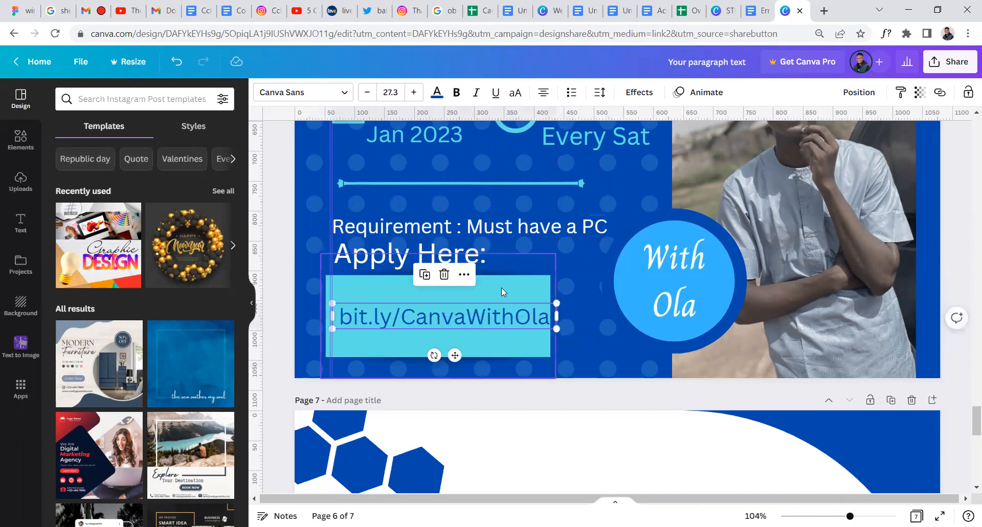
shift+click(492, 286)
drag(492, 286, 521, 299)
click(547, 320)
drag(563, 329, 506, 315)
click(513, 290)
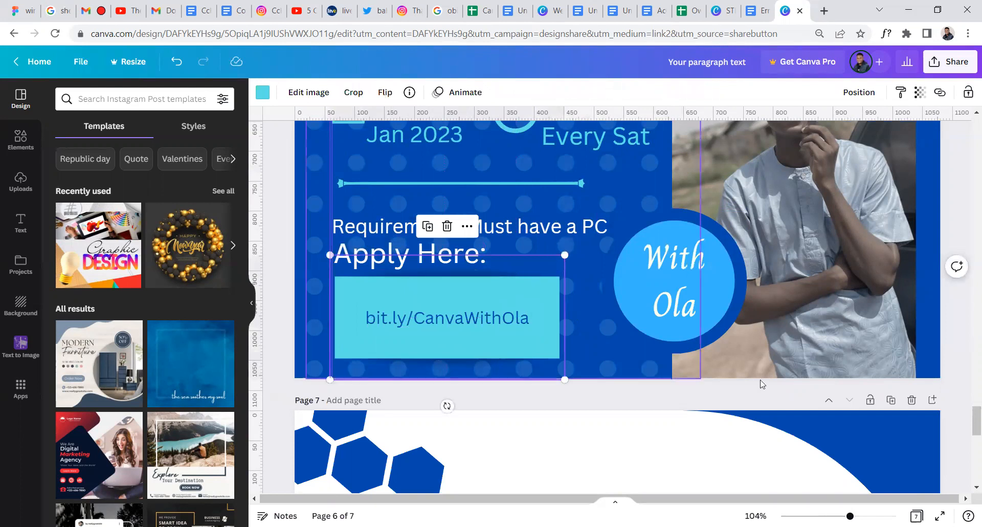
Hide the rulers and guide and deselect everything to view the realigned page 6 flyer
scroll(637, 214, down, 5)
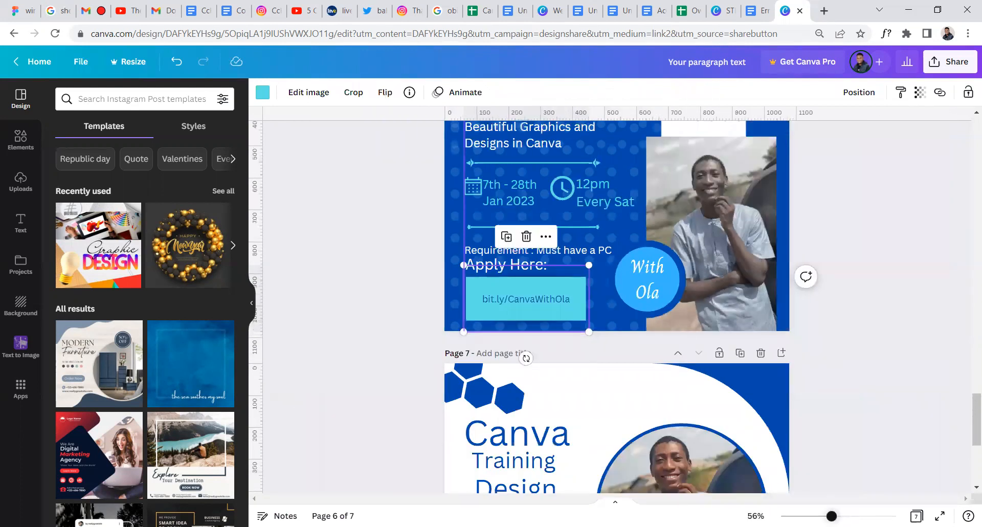
scroll(637, 211, up, 2)
click(638, 212)
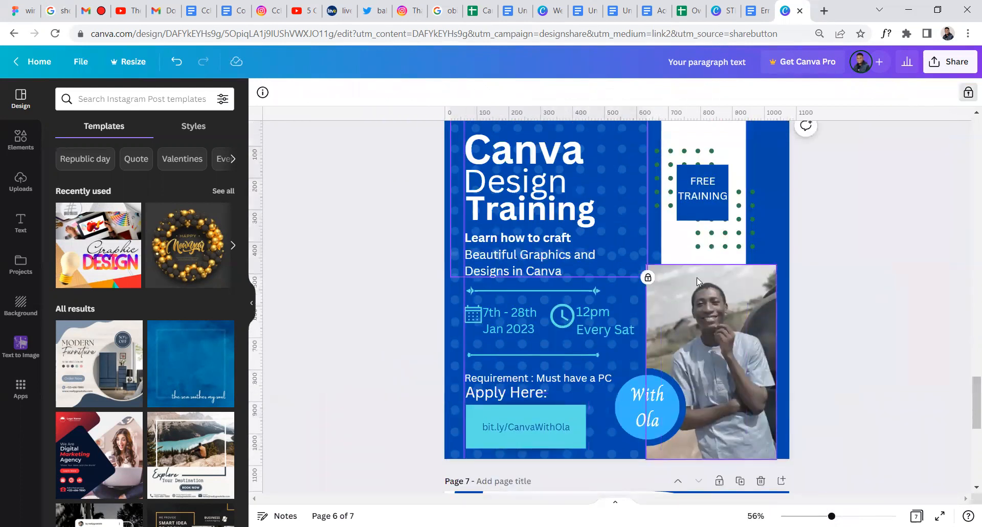
key(shift+r)
click(873, 261)
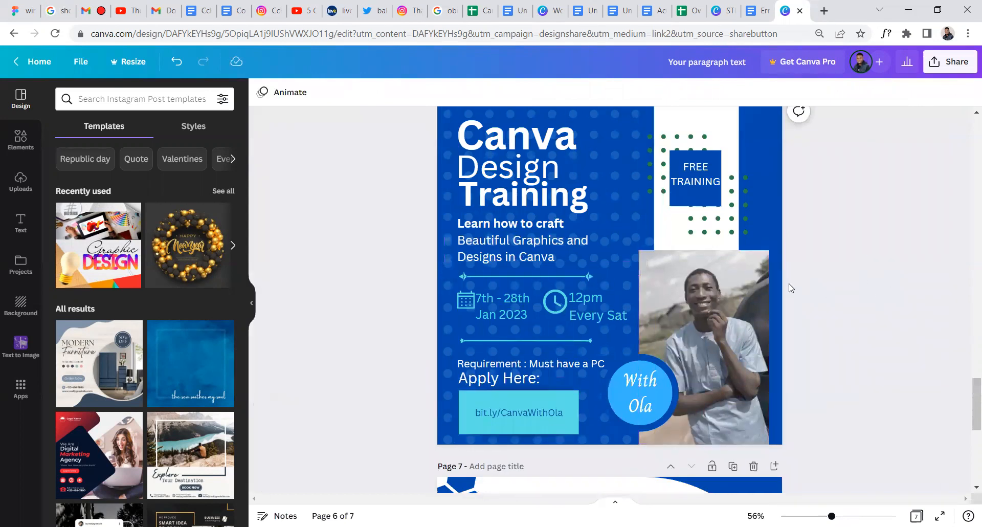
Move "Design" on the page 5 flyer so it is centred between "Canva" and "Training"
scroll(790, 288, up, 7)
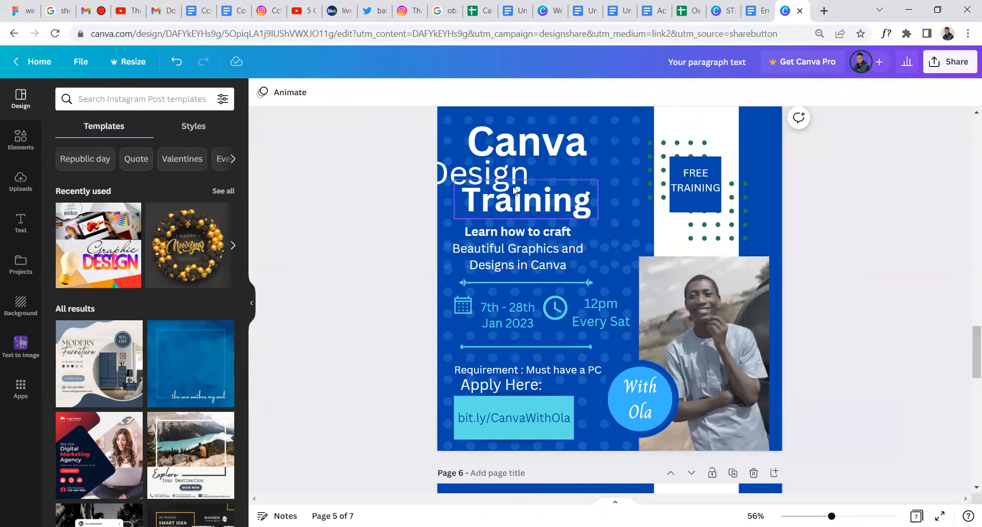
drag(504, 177, 554, 177)
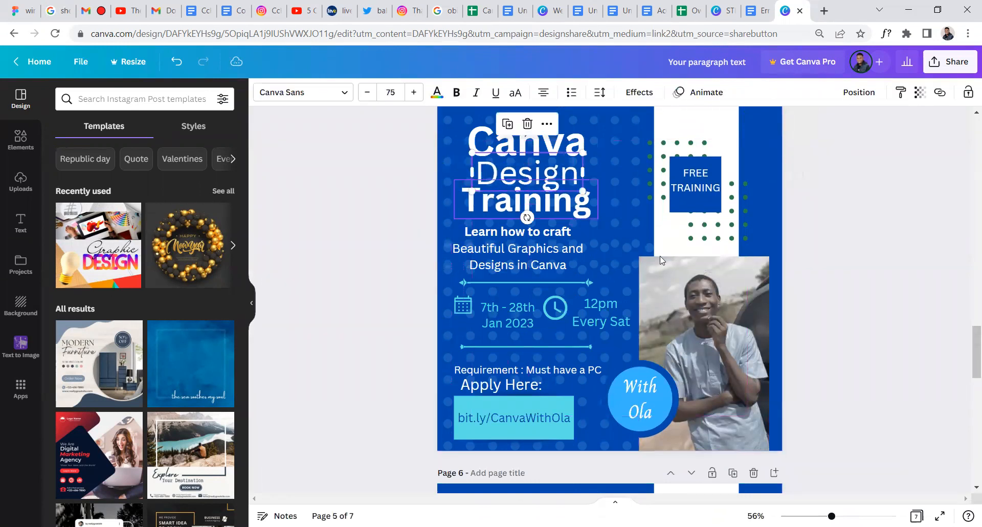
Review the page 6 layout and check the font sizes of "Canva", "Design" and "Training"
scroll(581, 177, down, 8)
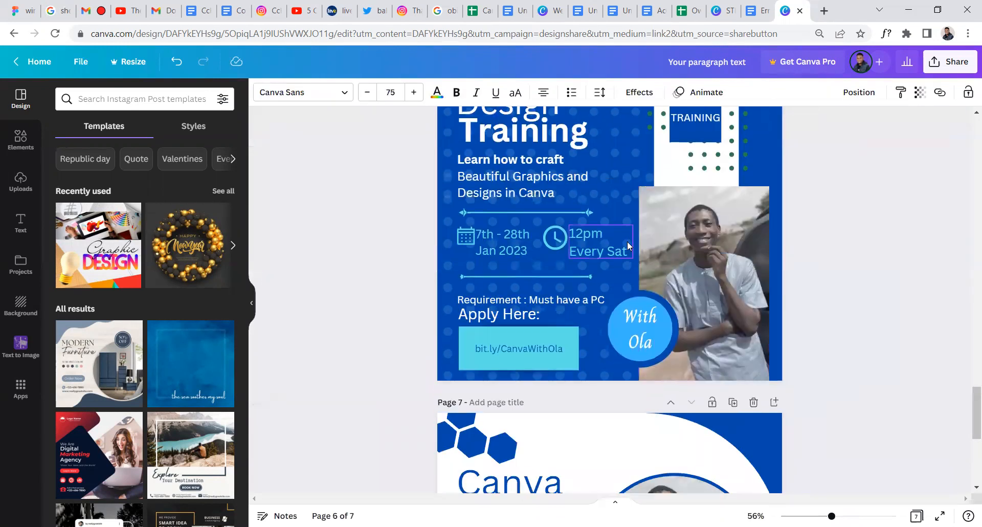
scroll(627, 241, up, 1)
scroll(765, 262, up, 1)
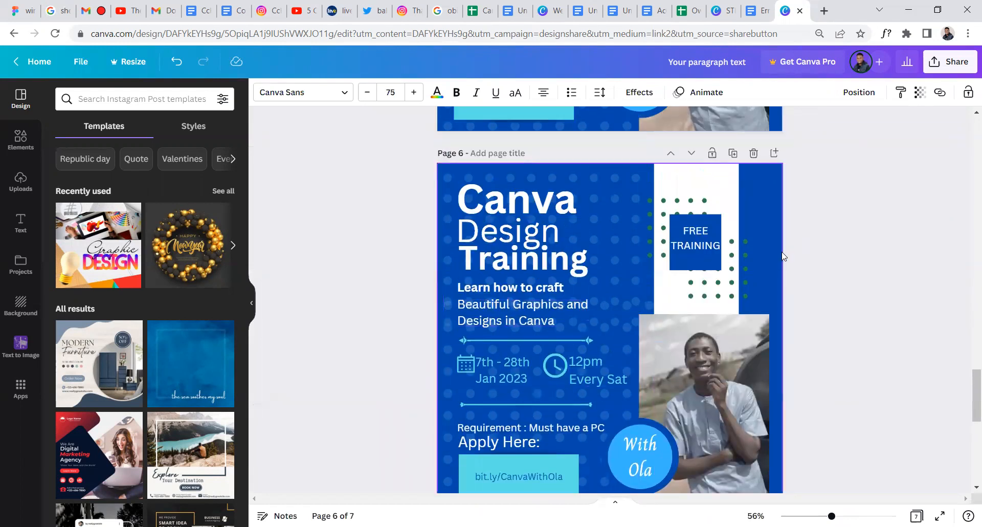
scroll(668, 307, down, 1)
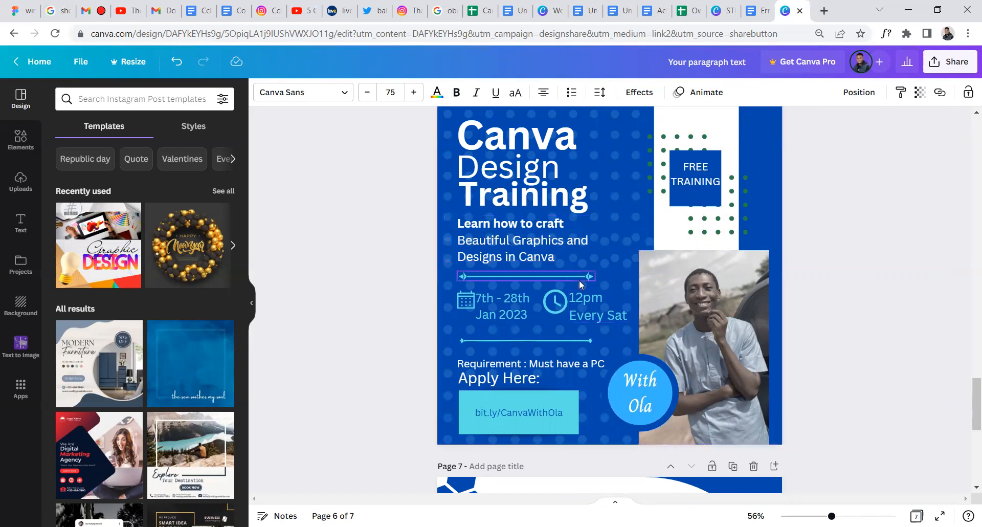
scroll(444, 294, up, 3)
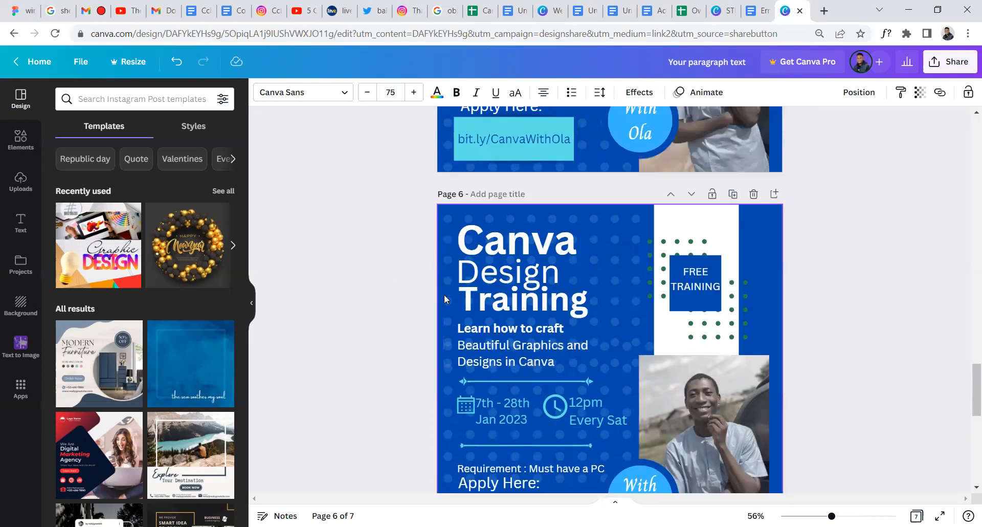
scroll(526, 266, down, 2)
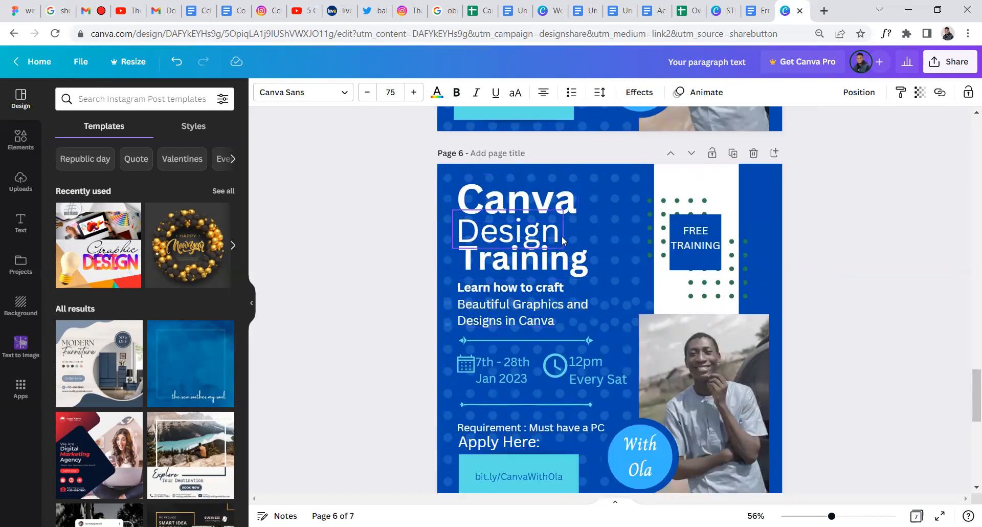
click(534, 237)
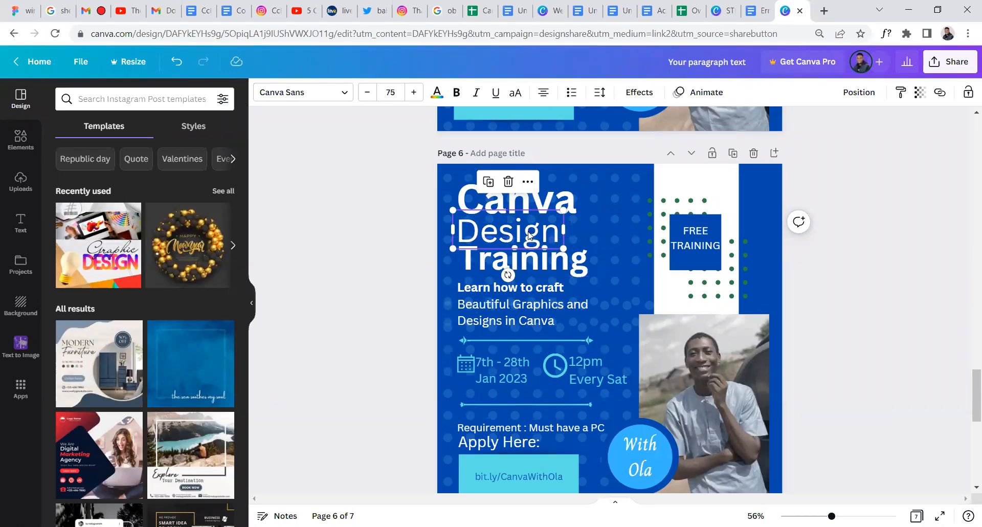
click(555, 199)
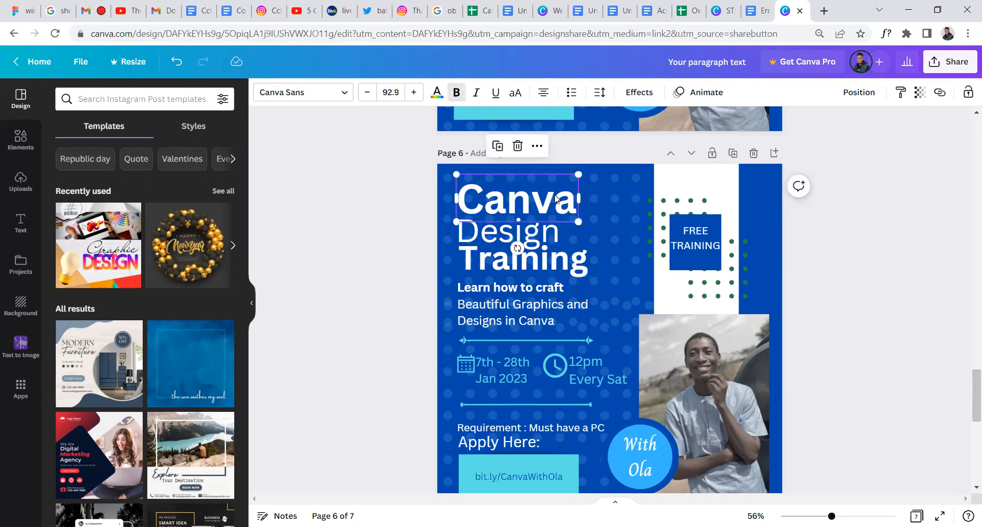
click(555, 242)
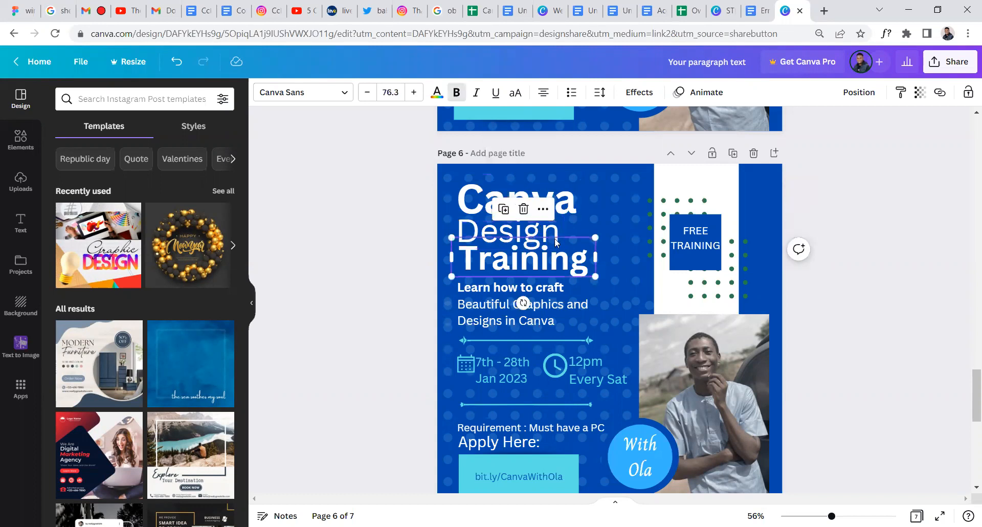
click(554, 236)
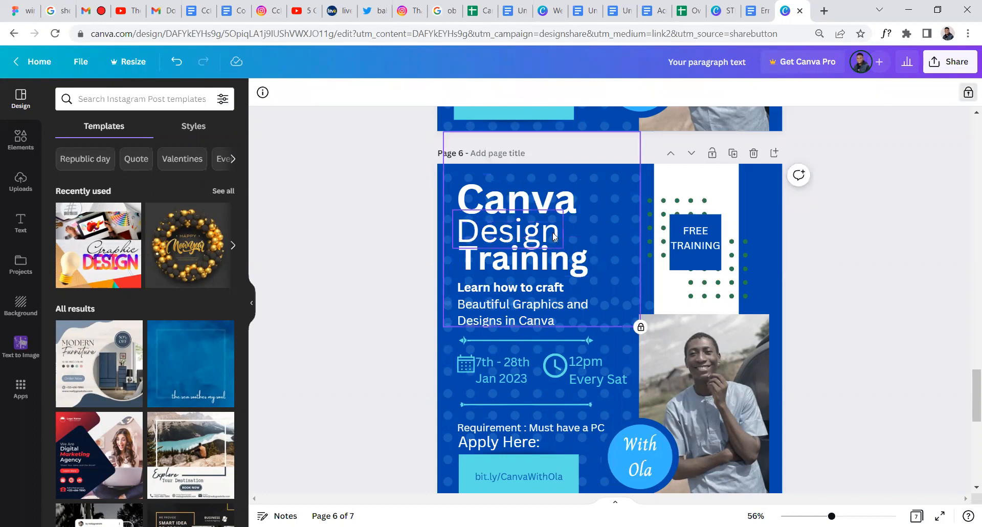
click(554, 236)
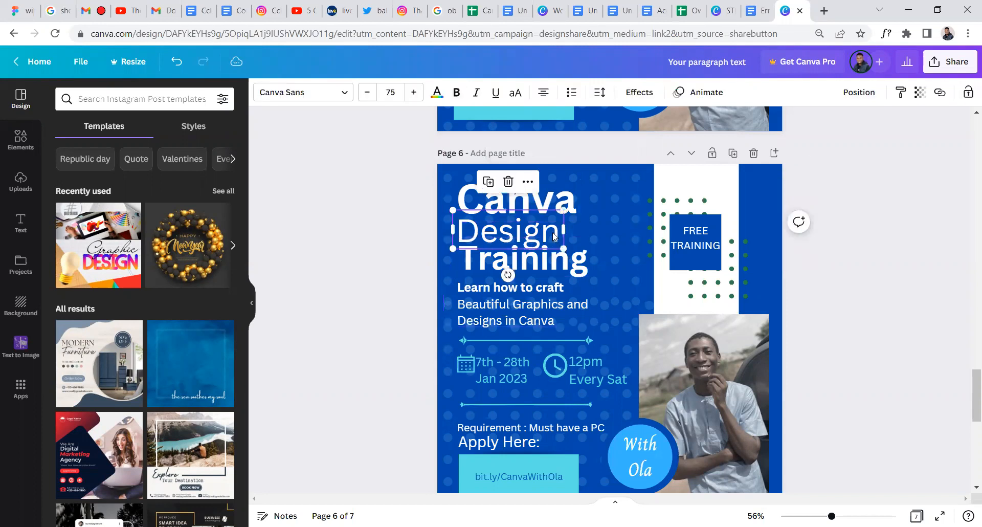
Try setting "Canva" and "Design" to font size 90 and widening the "Design" box to keep it on one line
click(562, 202)
click(391, 92)
text(90)
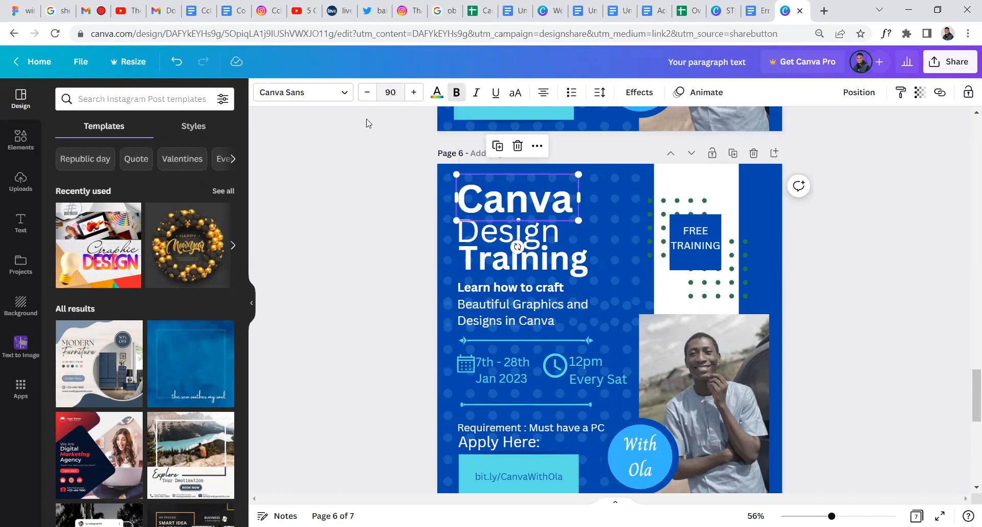
click(541, 232)
click(396, 92)
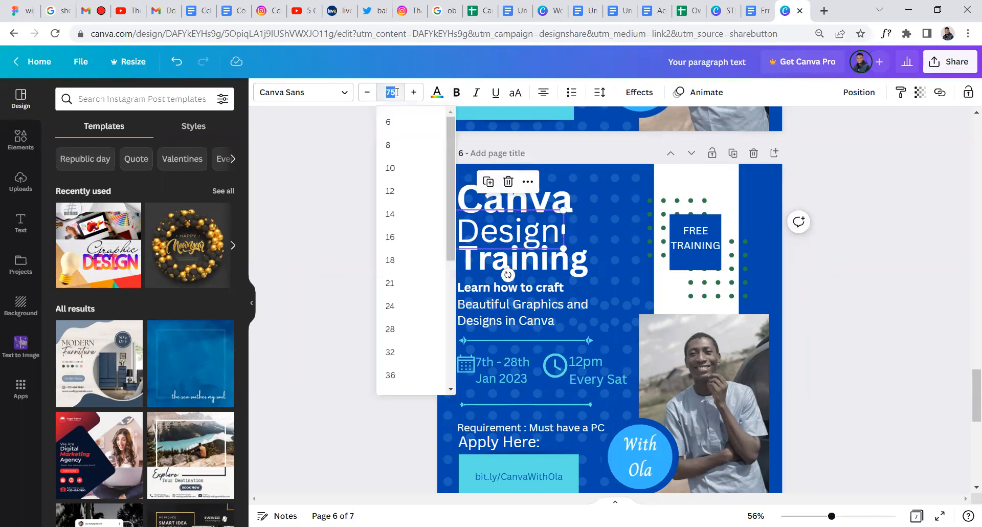
text(90)
key(Return)
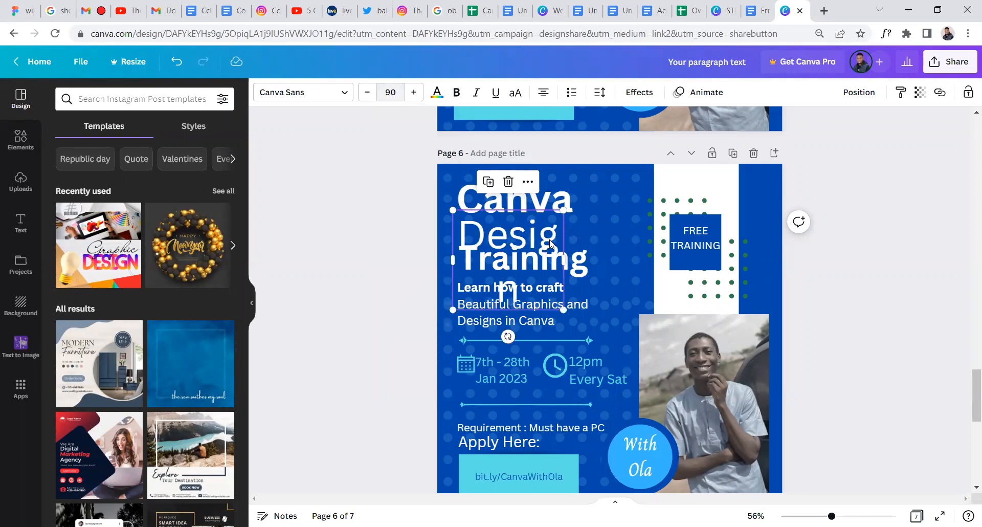
drag(563, 260, 583, 241)
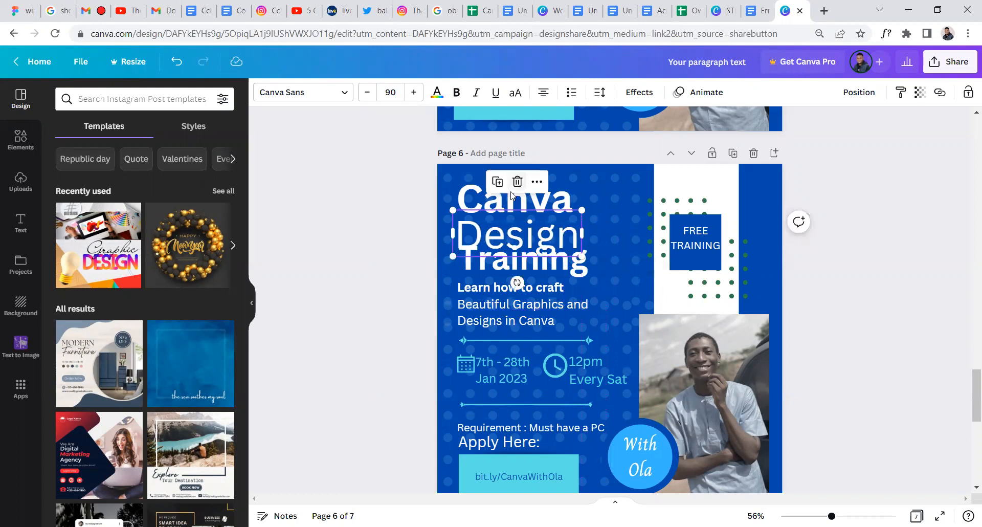
click(511, 198)
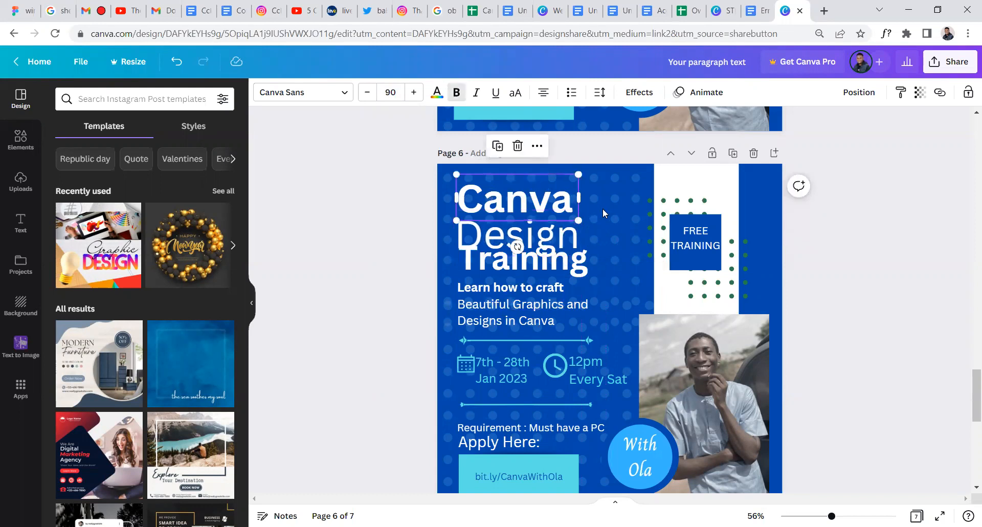
Undo the font size and box width changes on "Canva" and "Design"
key(ctrl+z)
key(ctrl+z)
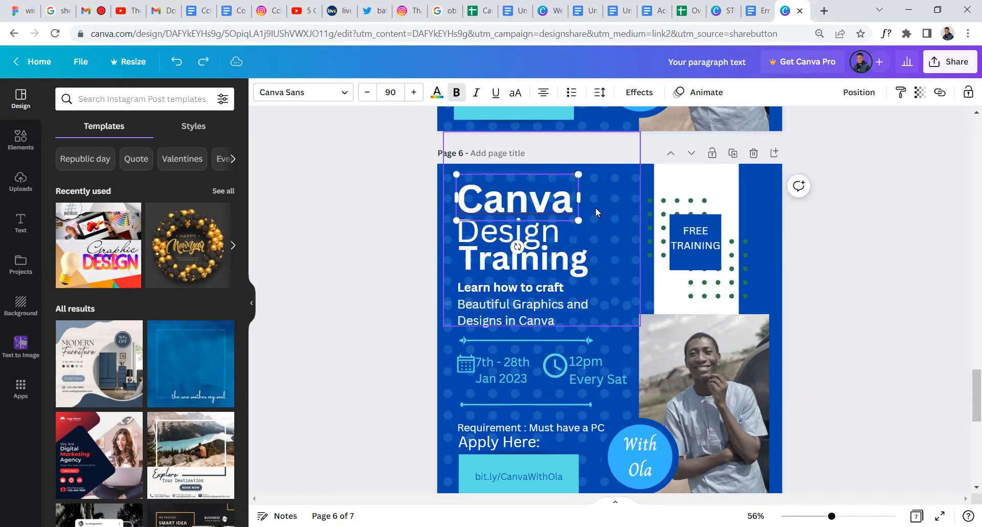
key(ctrl+z)
click(555, 206)
click(550, 241)
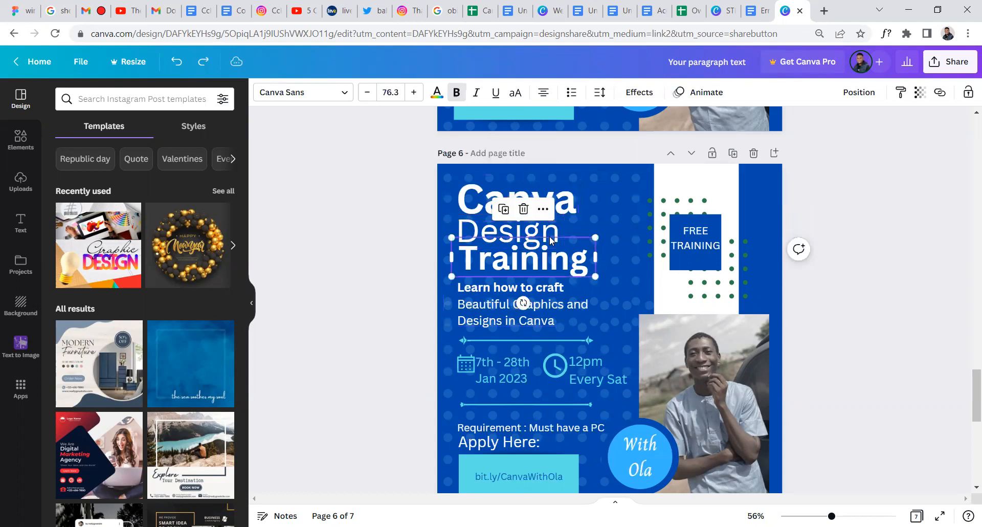
click(607, 223)
Make "Design" bold and remove the bold from "Training" in the page 6 title
click(550, 230)
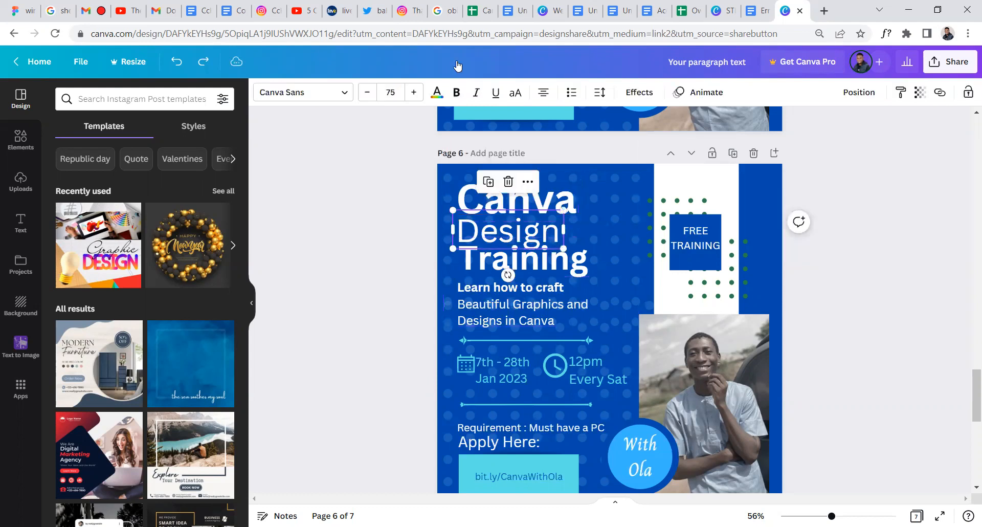
key(ctrl+b)
click(564, 269)
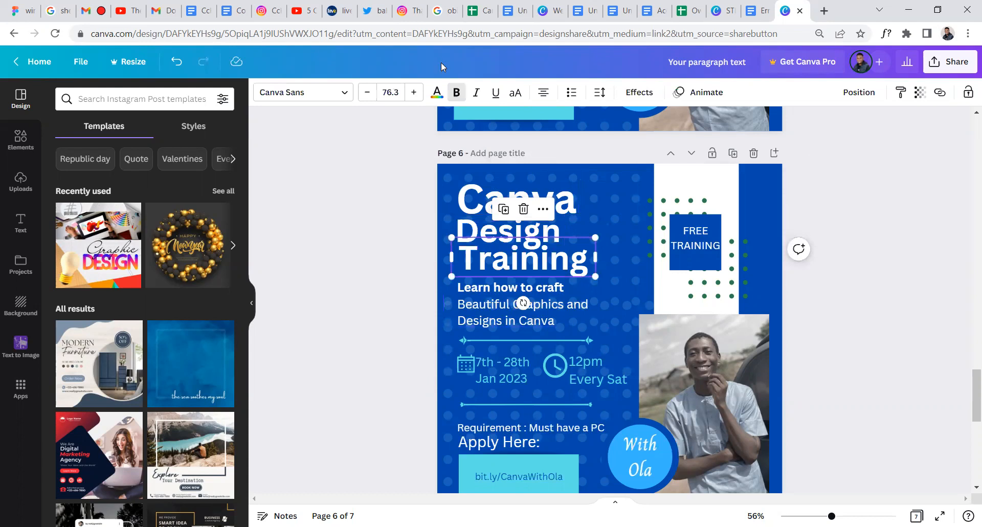
click(457, 93)
click(640, 236)
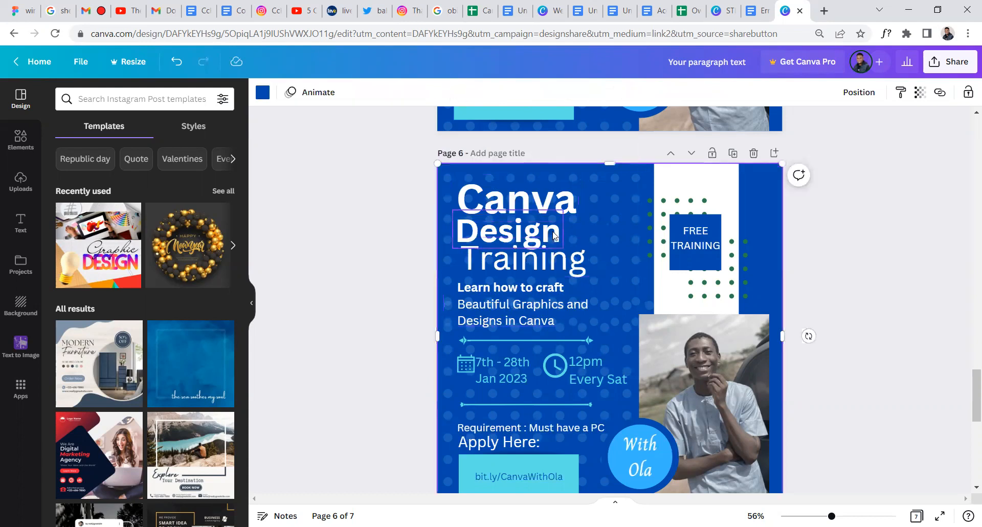
Enlarge "Design" to match the width of "Canva", align their left edges, and shrink "Training" below to font size 64.9
click(554, 236)
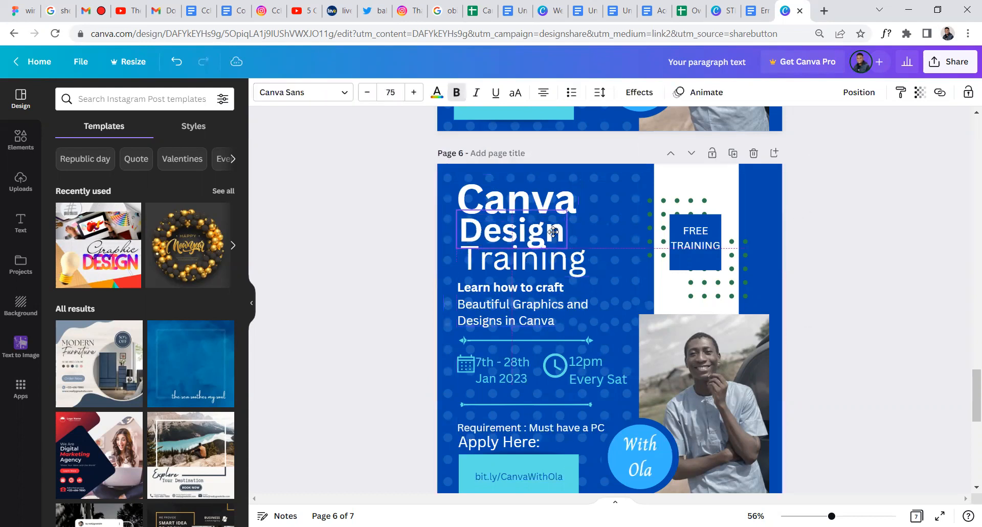
click(561, 262)
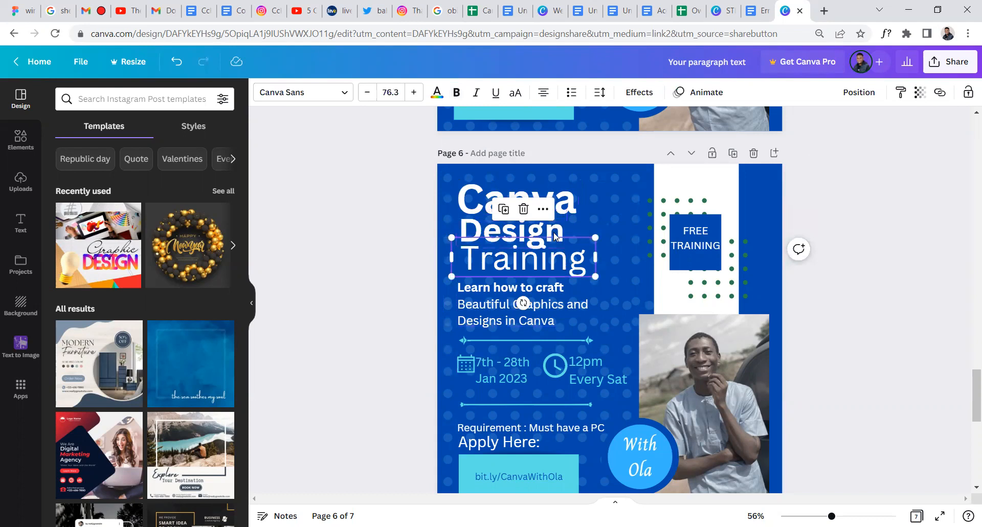
click(556, 236)
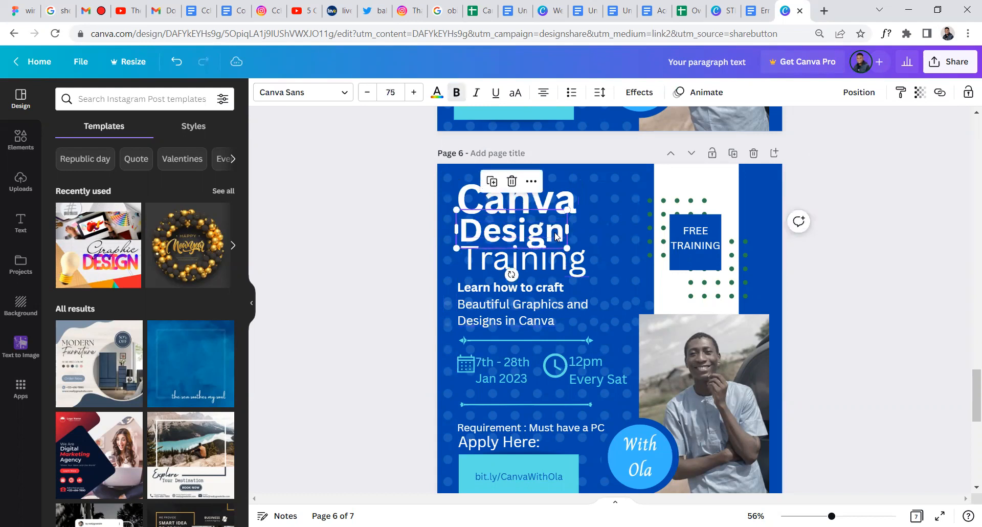
click(582, 256)
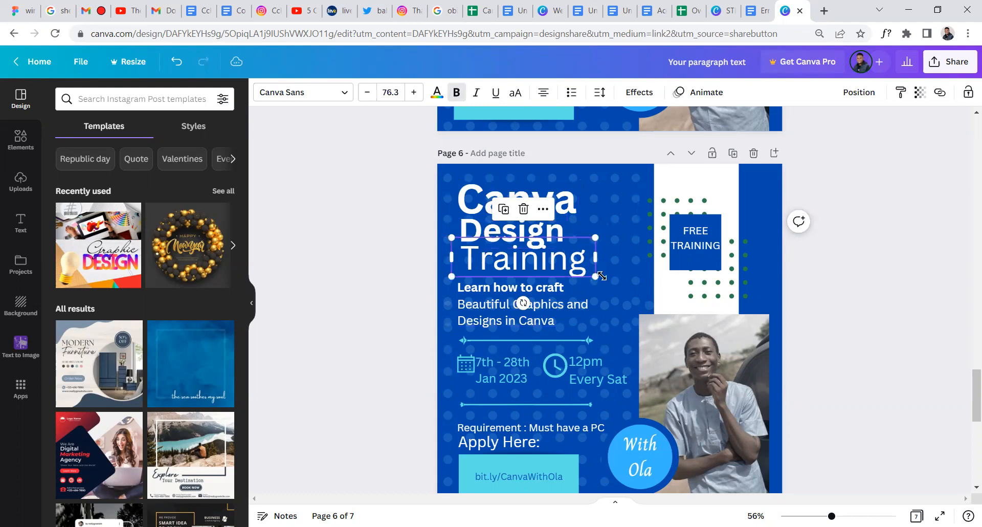
click(567, 213)
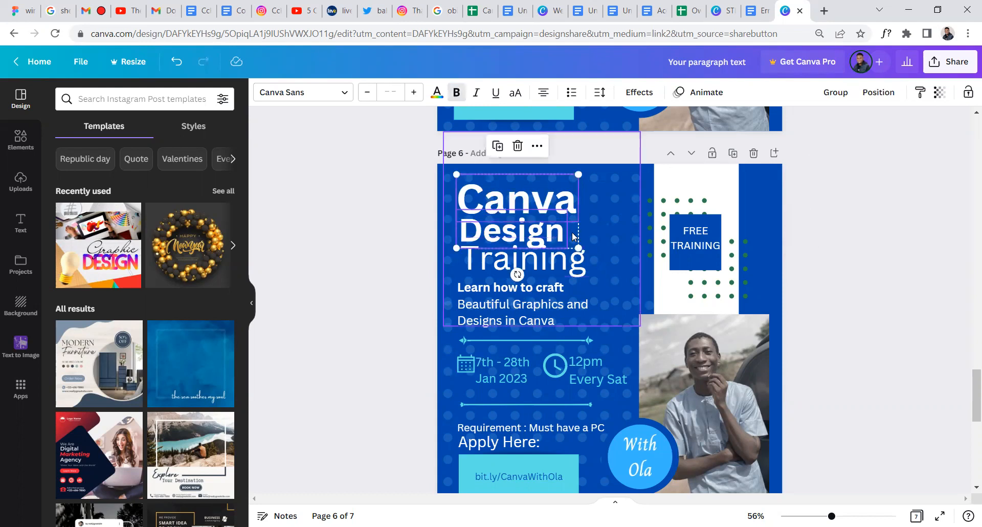
drag(567, 248, 565, 271)
click(580, 264)
click(578, 268)
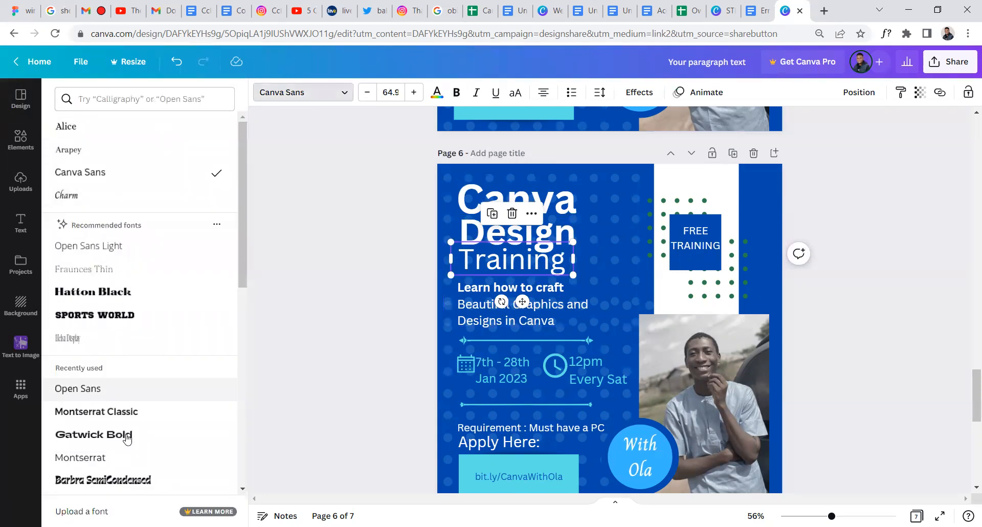
Try the Charm font and a Jonathan handwriting font on "Training" in the page 6 title
click(125, 196)
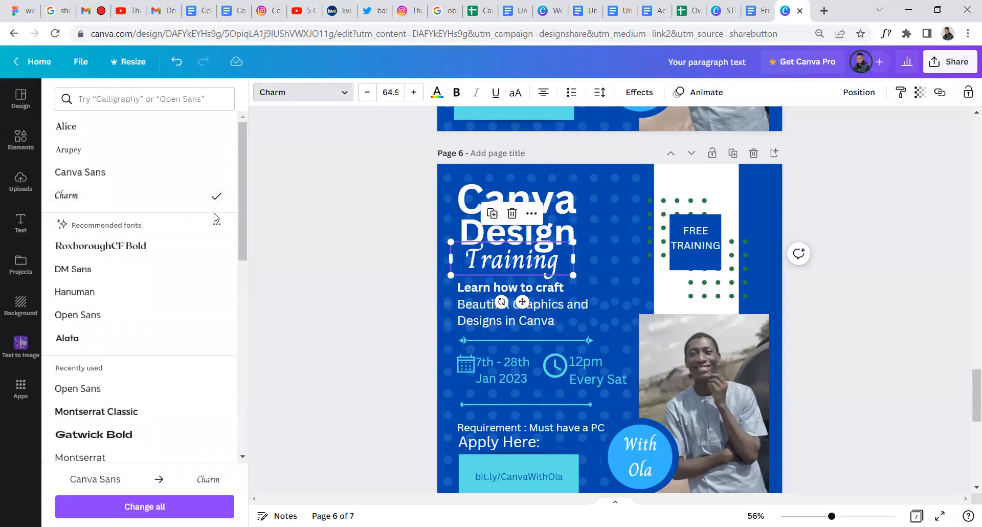
scroll(158, 317, down, 3)
scroll(118, 309, down, 8)
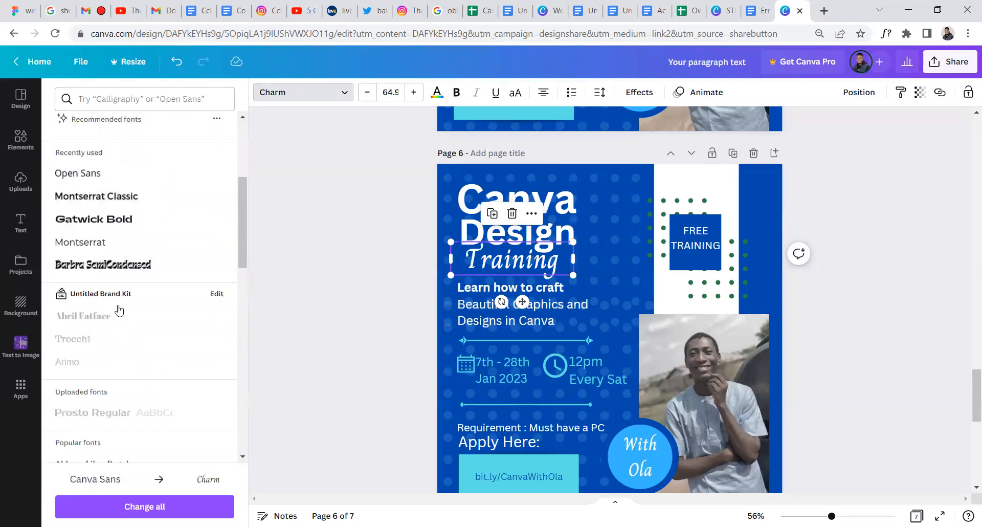
scroll(116, 311, down, 5)
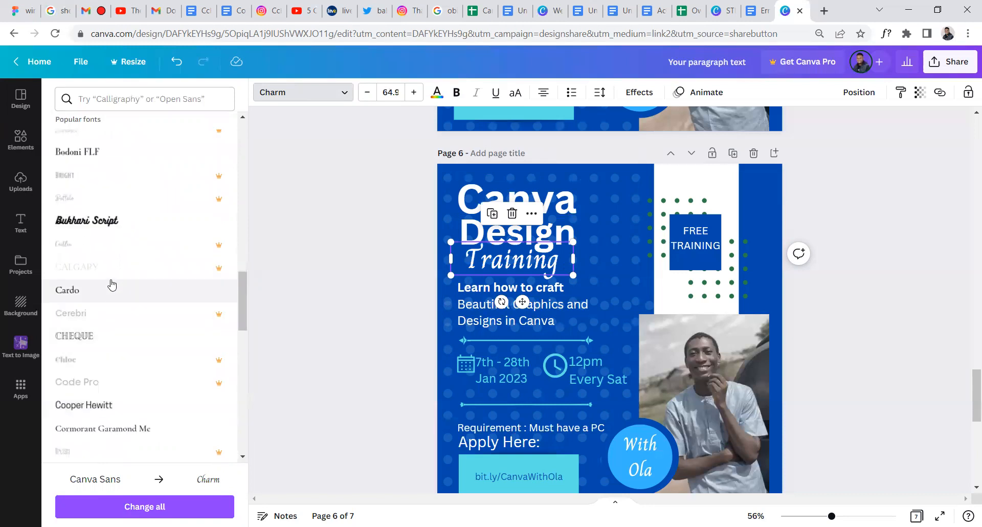
scroll(127, 347, down, 3)
scroll(127, 328, down, 4)
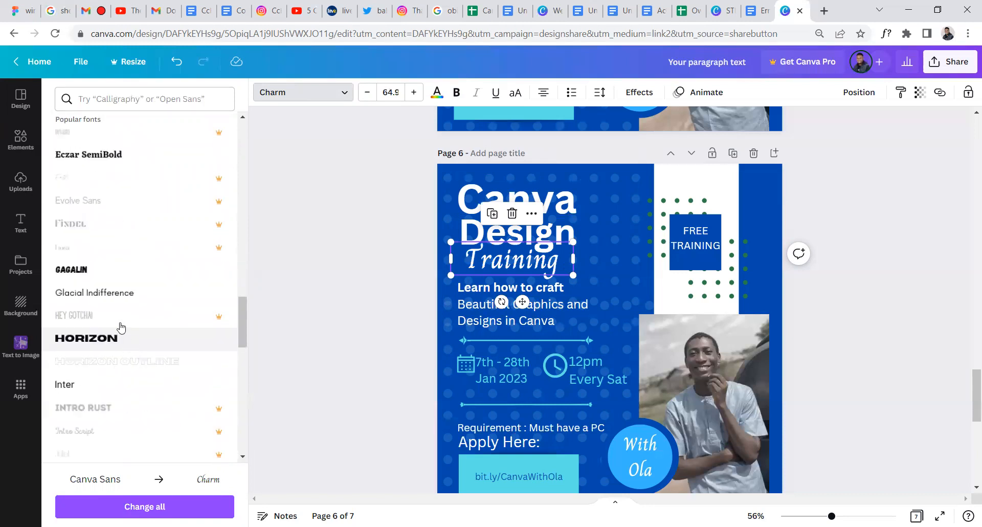
scroll(117, 388, down, 1)
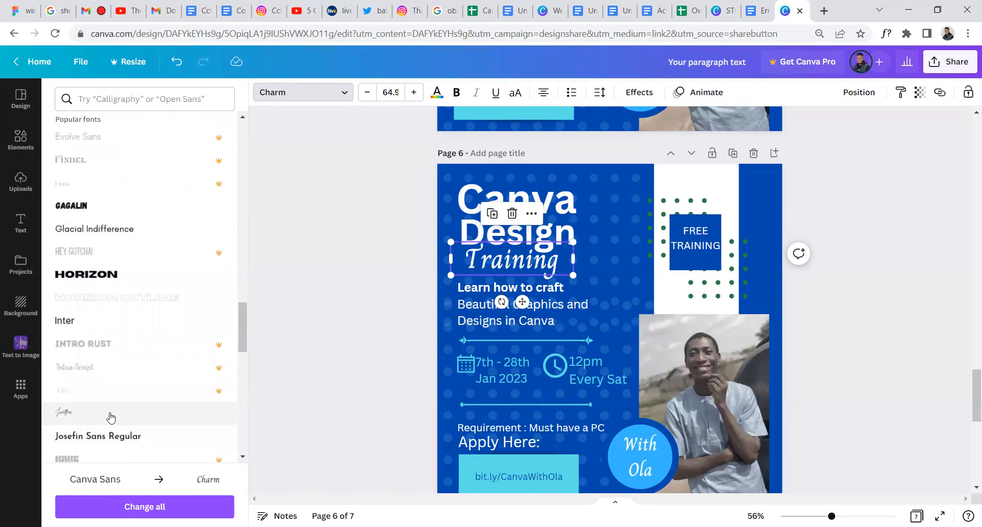
click(116, 416)
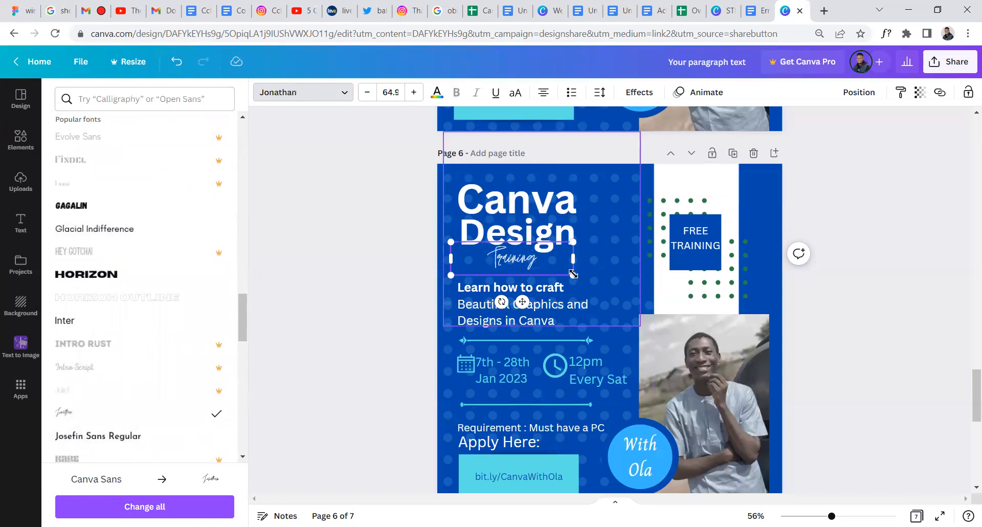
Try enlarging the "Training" text, then undo the resizing and font changes back to Canva Sans
drag(573, 275, 719, 328)
drag(632, 293, 557, 277)
key(ctrl+z)
key(ctrl+z)
key(ctrl+z)
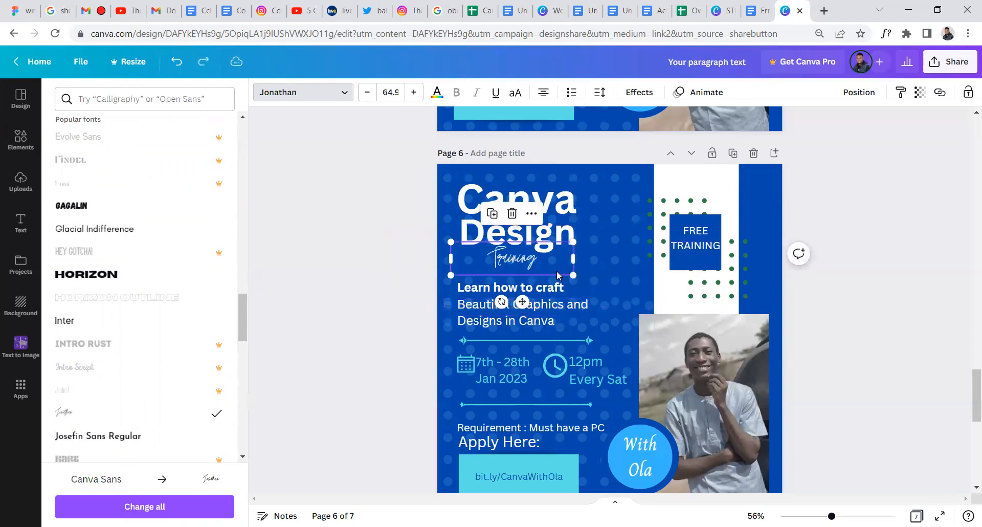
Enlarge "Training" to about font size 67.4 and position it directly below "Design"
mouse_move(572, 276)
mouse_down()
mouse_move(597, 278)
mouse_move(562, 281)
mouse_up()
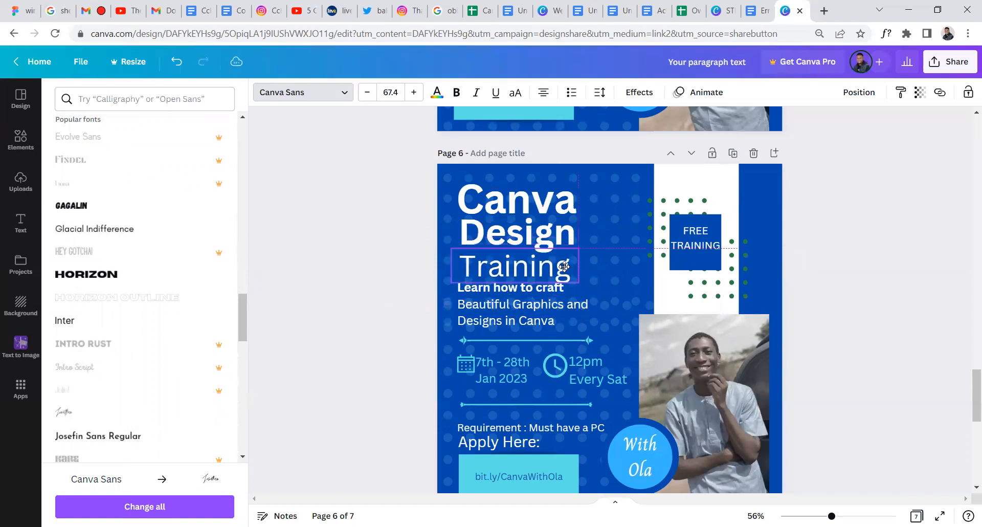
click(586, 266)
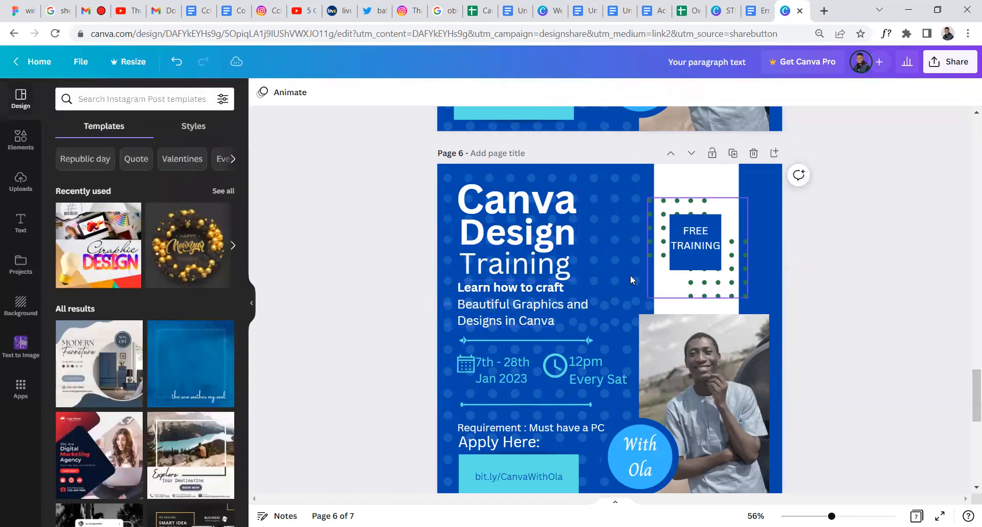
click(551, 294)
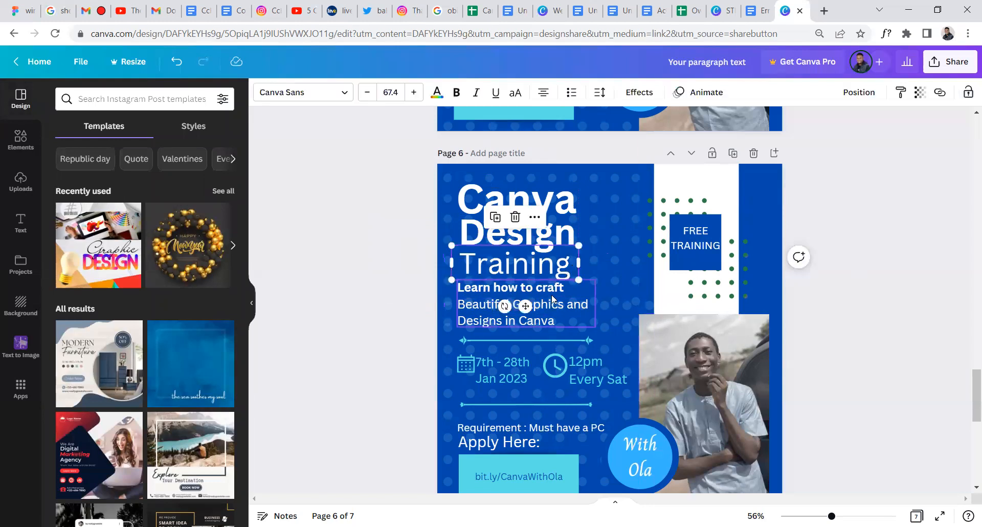
Search the fonts for "gatwick" and try to apply Gatwick Bold to the "Canva" title text
click(563, 206)
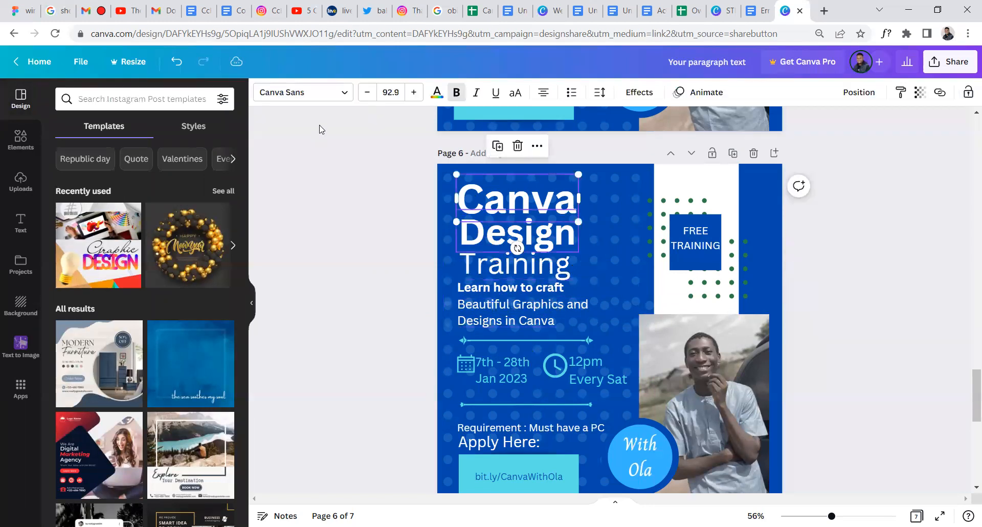
click(315, 95)
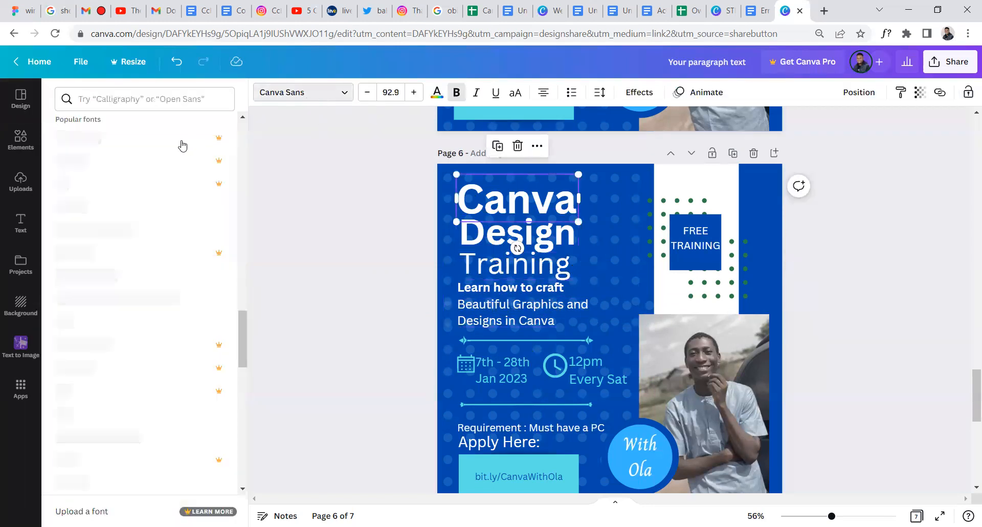
click(188, 99)
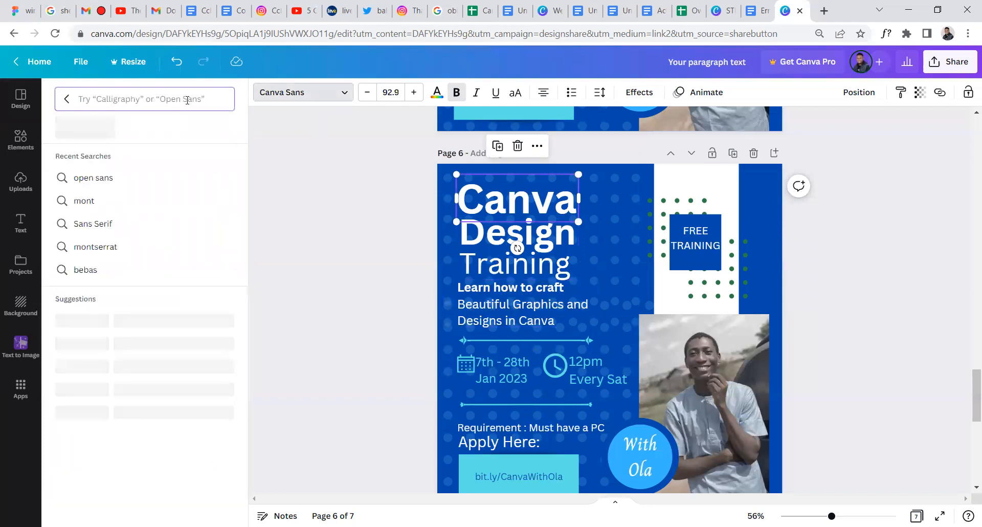
text(gatwick)
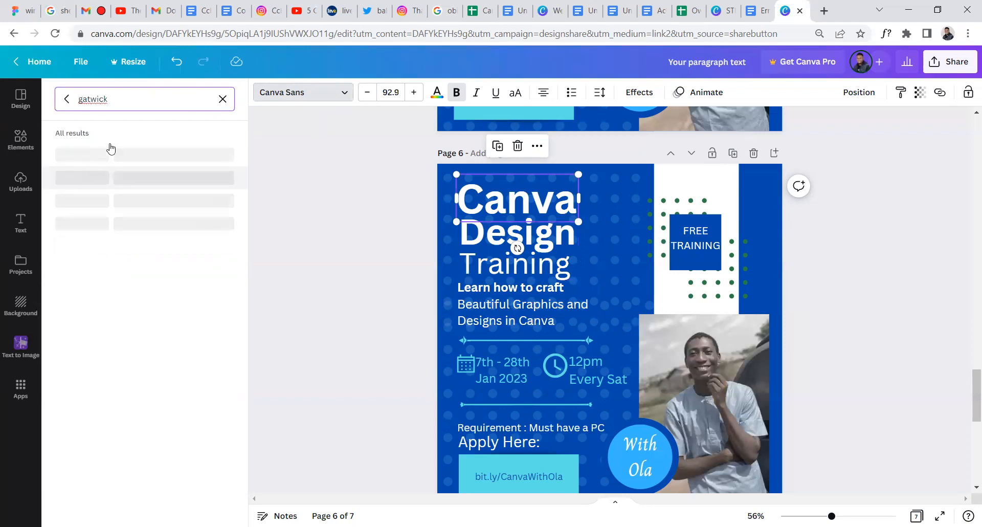
click(113, 179)
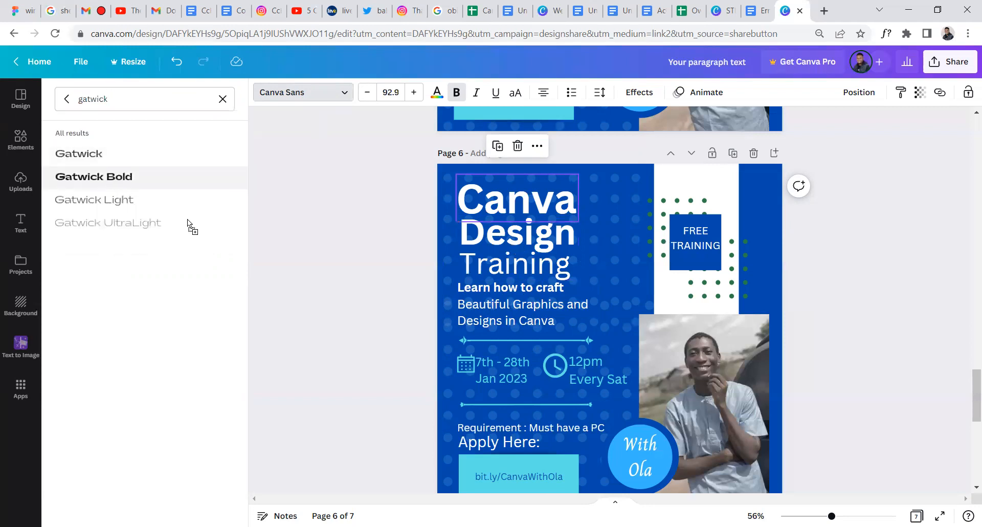
Nudge "Training" slightly upward so it sits closer to "Design" in the title
click(562, 230)
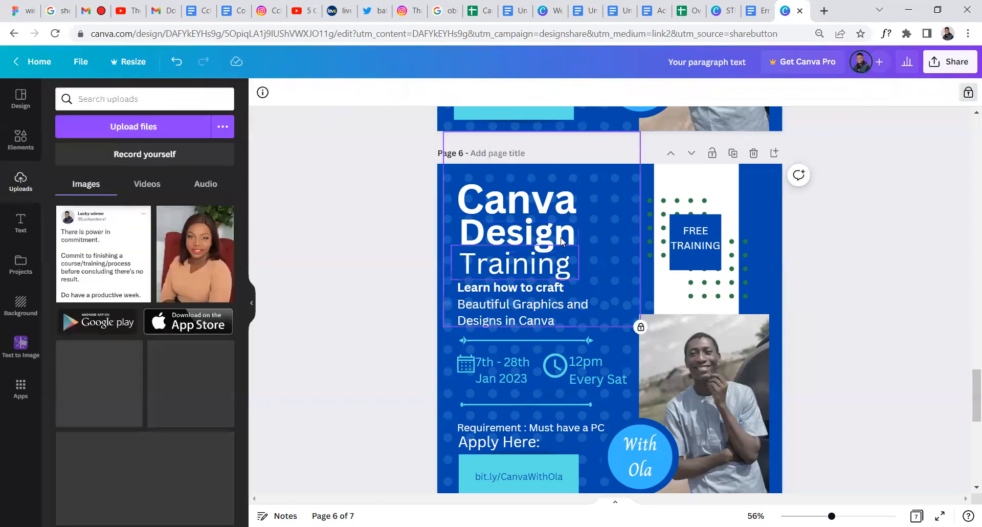
click(572, 204)
click(566, 269)
click(614, 247)
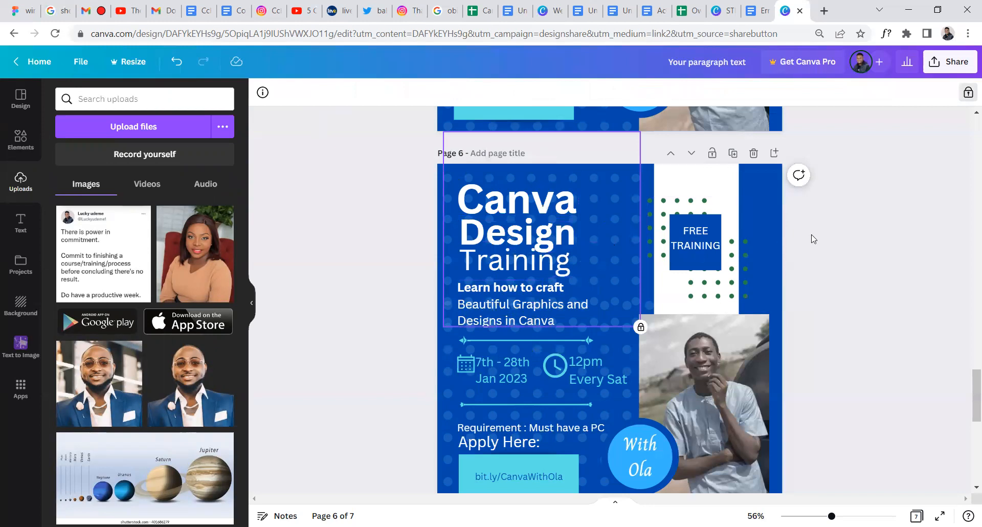
Remove the bold from "Learn how to craft" so the whole description paragraph has regular weight
click(549, 306)
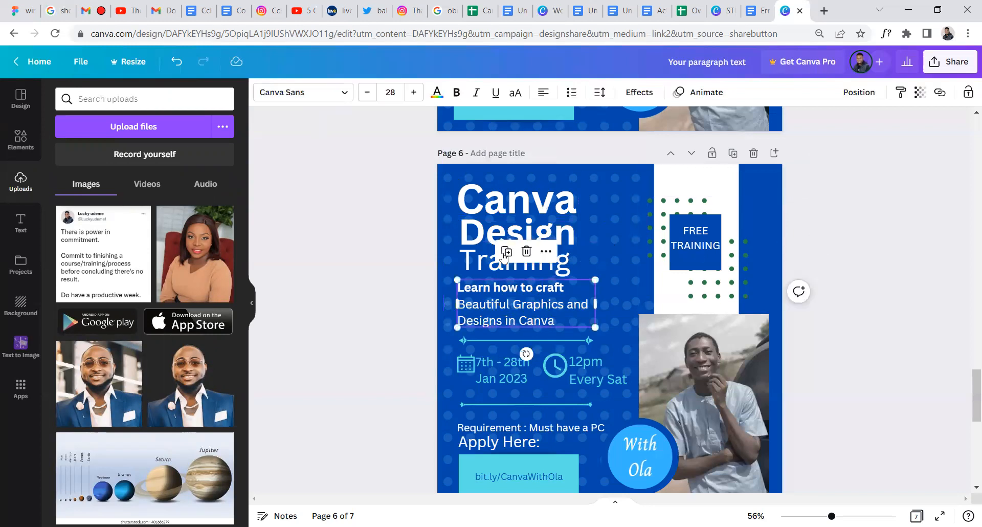
double_click(547, 290)
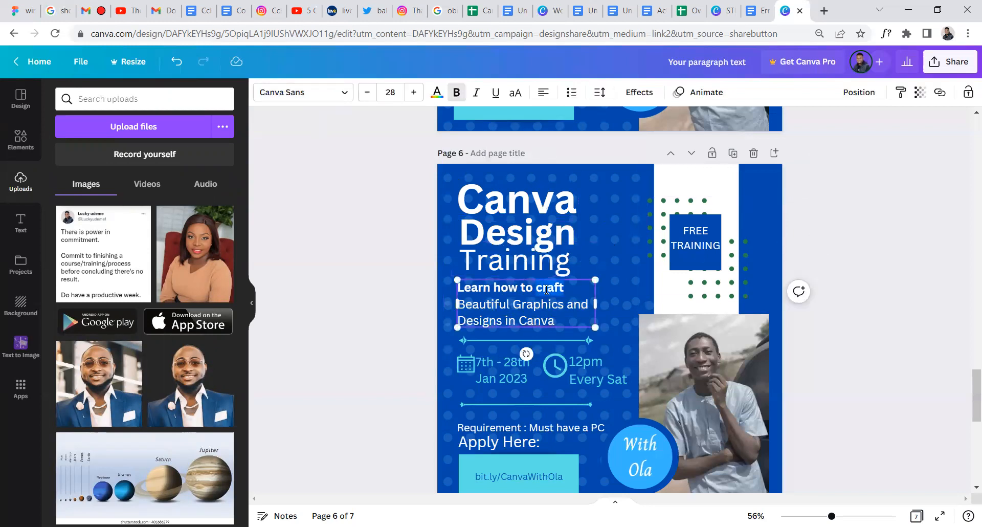
click(534, 305)
drag(551, 321, 449, 281)
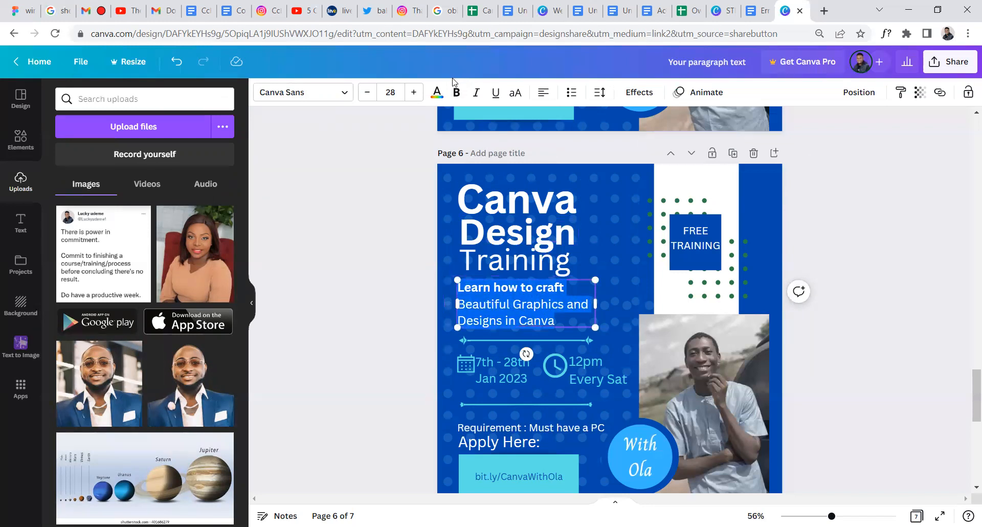
click(456, 92)
click(456, 92)
click(616, 306)
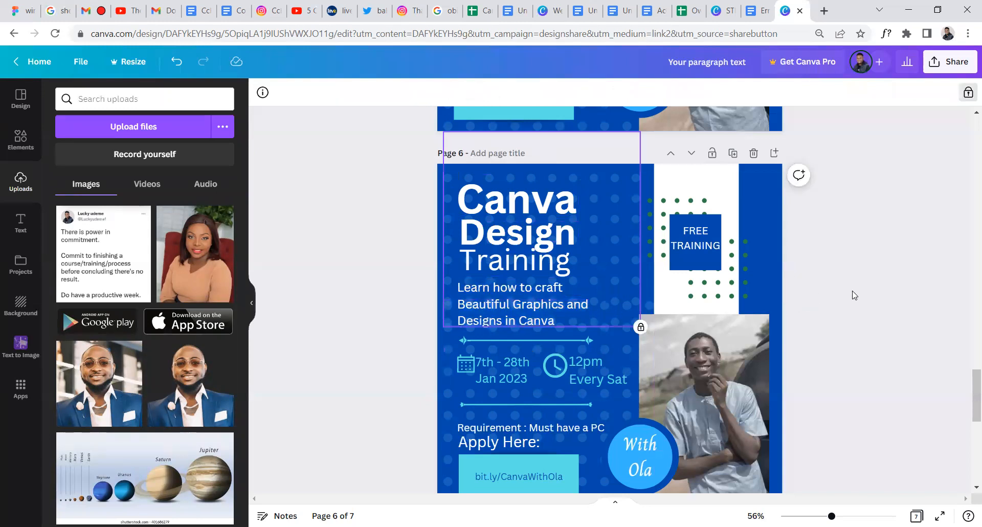
click(513, 308)
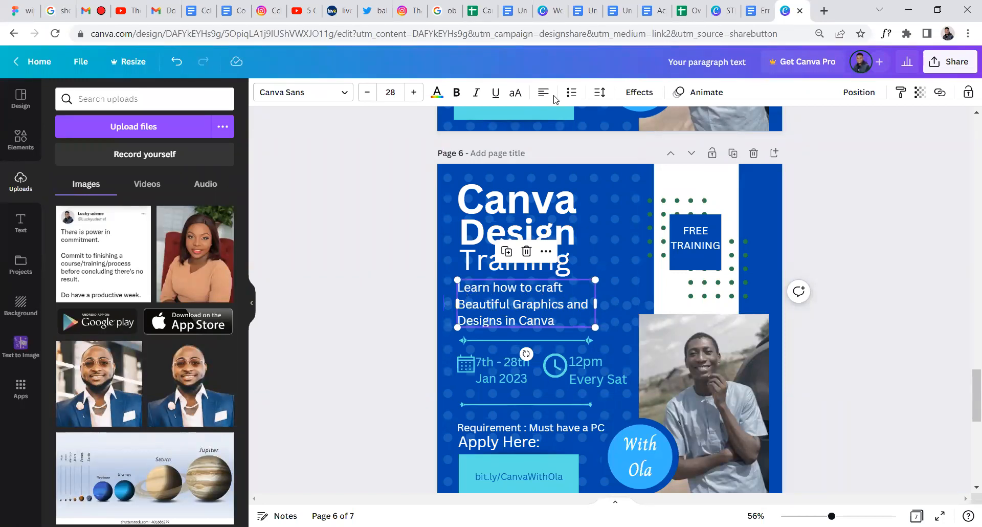
click(868, 265)
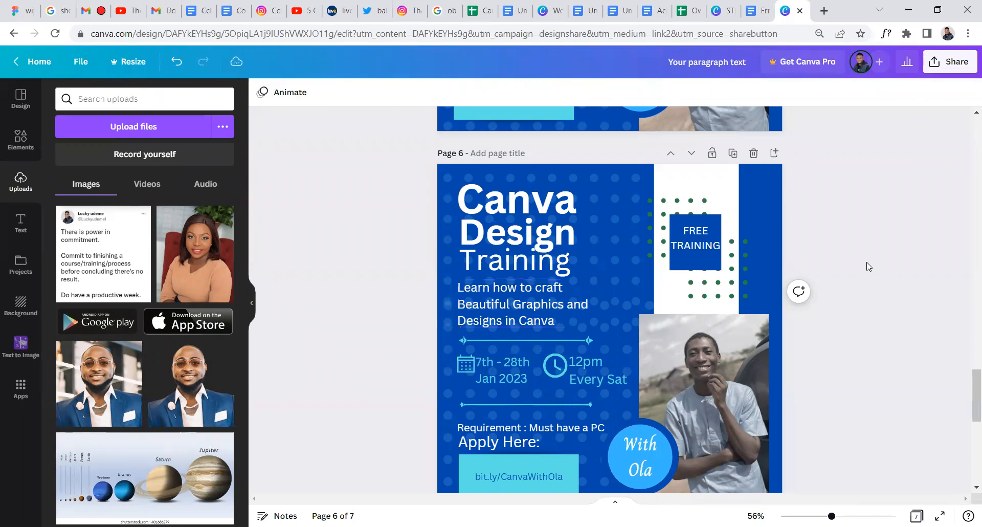
click(572, 305)
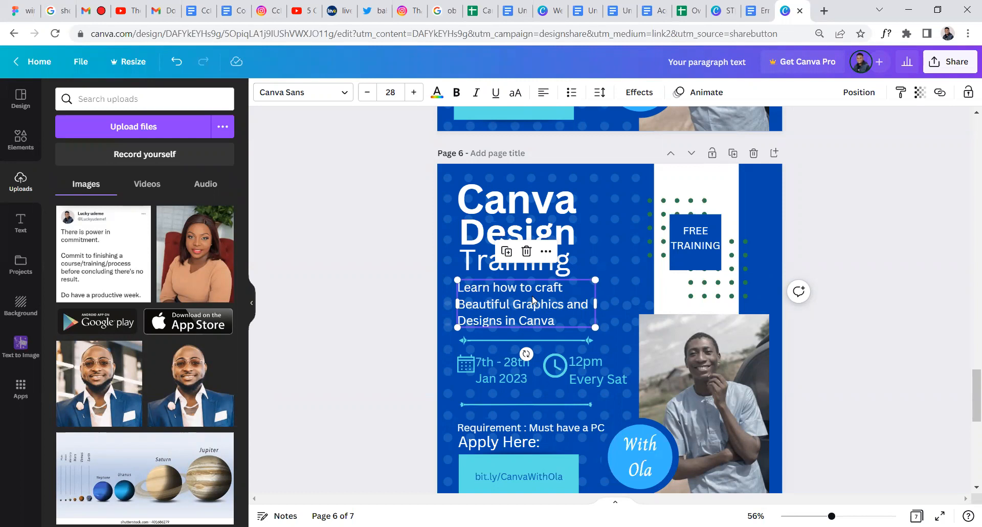
click(618, 312)
Set the line spacing of the "Learn how to craft" description paragraph to 1.1
click(559, 290)
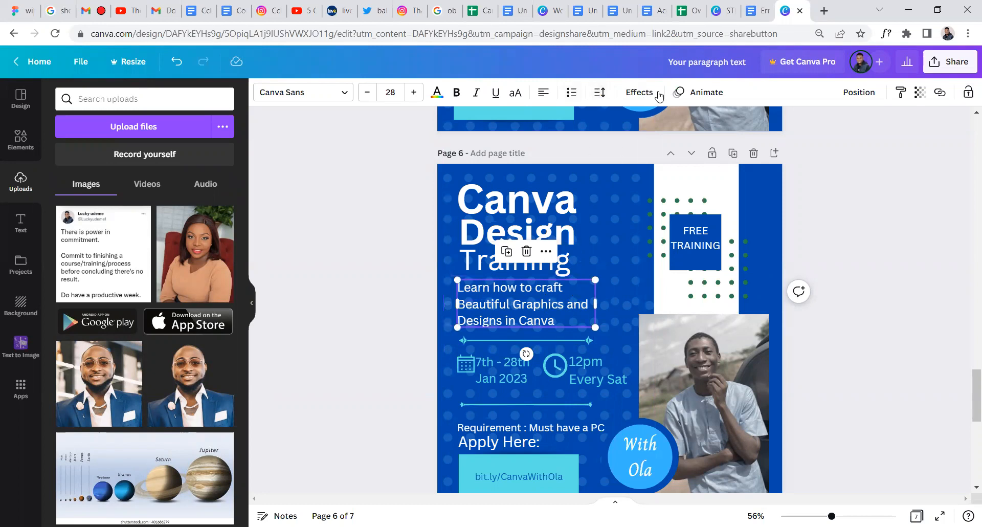
click(599, 94)
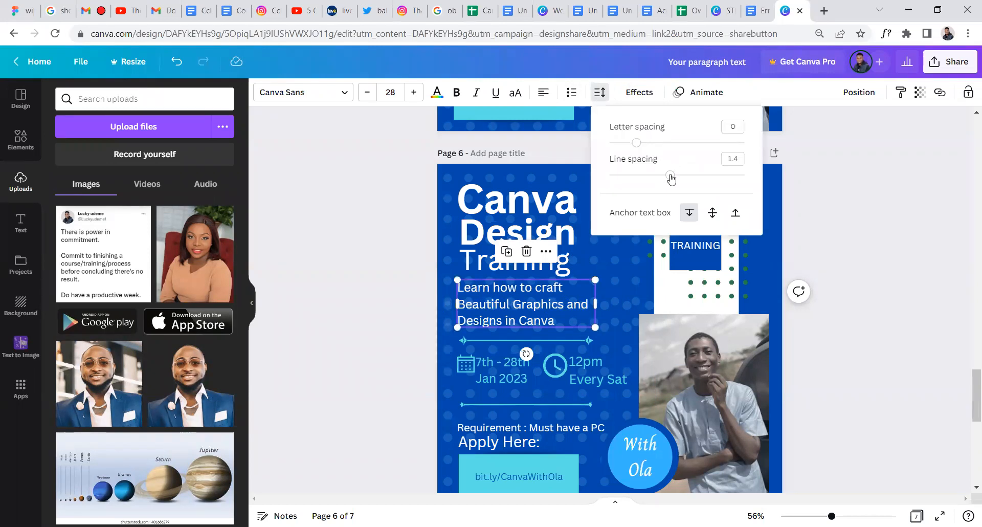
drag(671, 179, 651, 176)
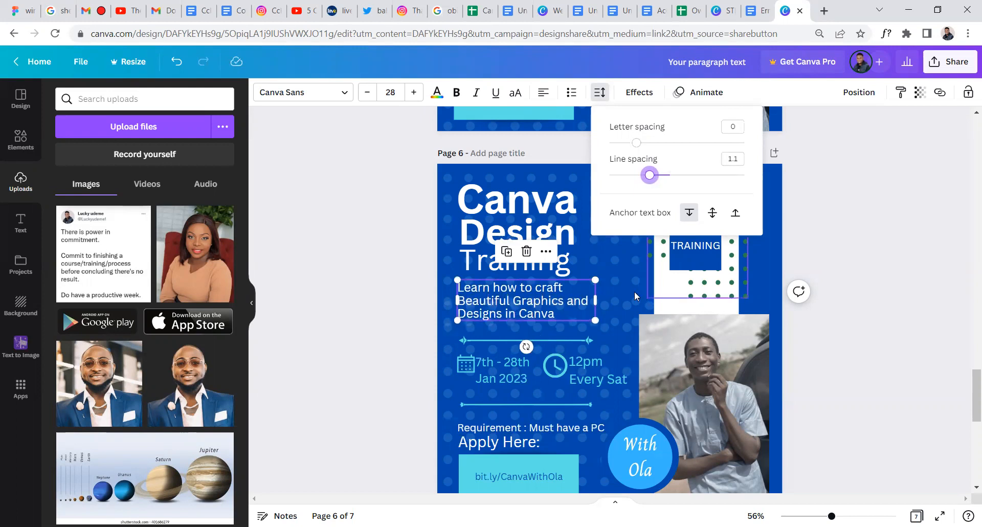
click(608, 297)
click(818, 290)
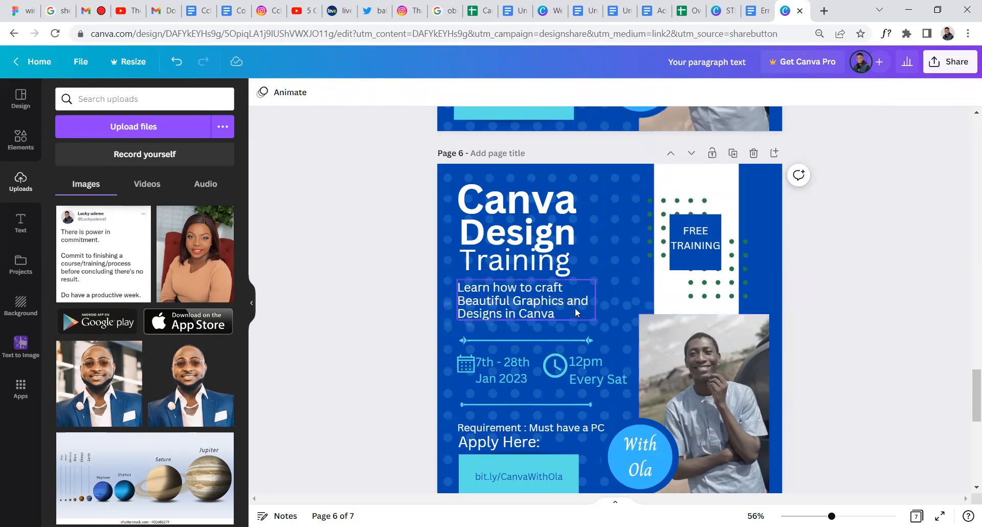
Reduce the font size of the "Learn how to craft" description paragraph to 26
click(577, 313)
click(367, 92)
click(367, 92)
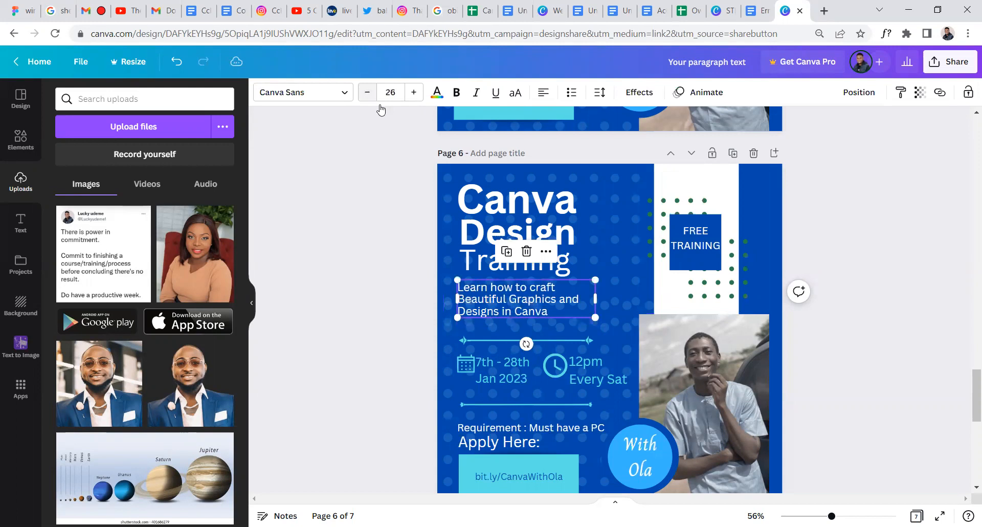
Move the "Learn how to craft" description paragraph slightly down, away from the title
click(888, 292)
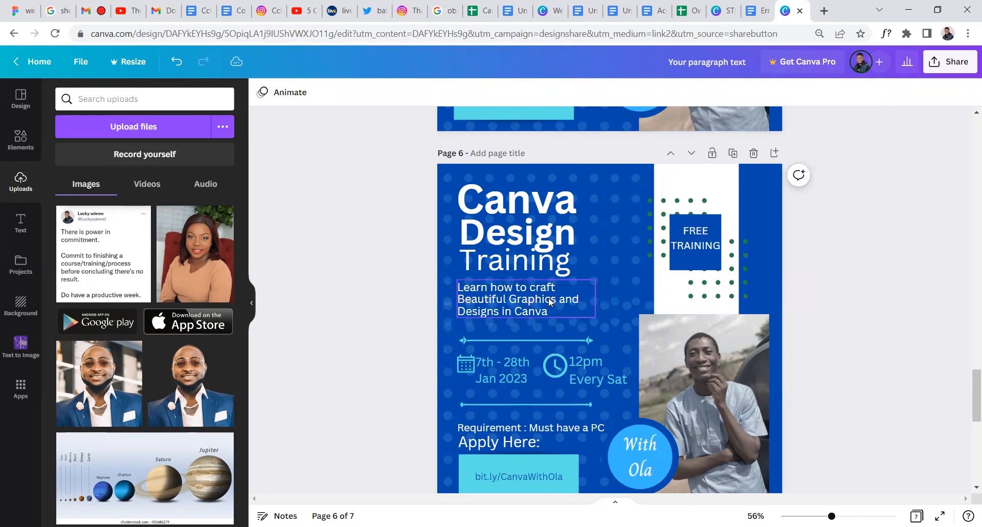
drag(547, 298, 548, 298)
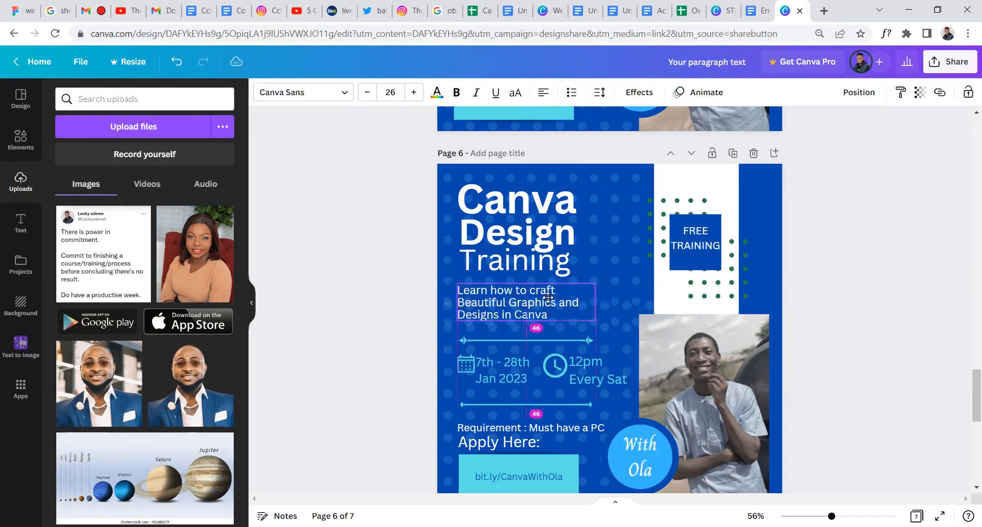
click(845, 307)
Tighten the line spacing of the "7th - 28th Jan 2023" date text to 1.07
scroll(716, 307, down, 1)
click(494, 307)
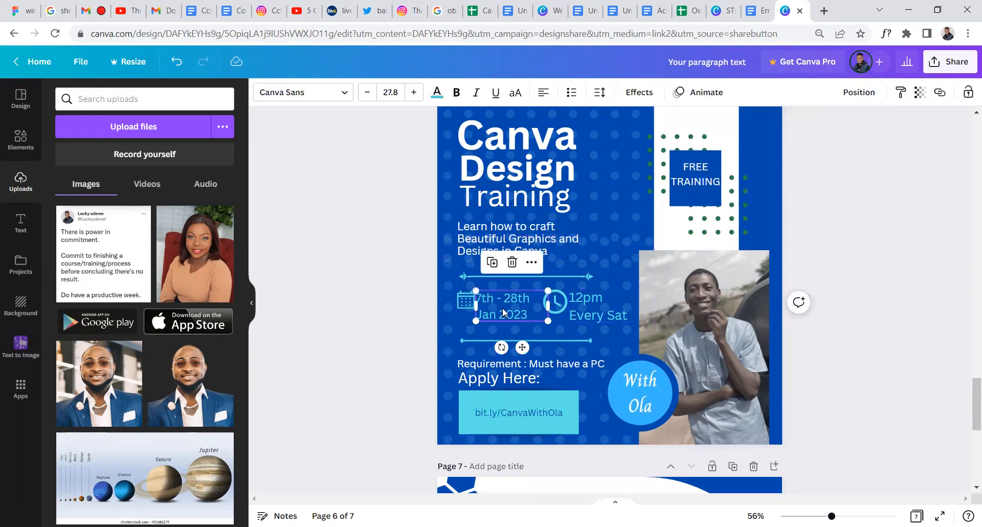
click(603, 94)
drag(668, 178, 648, 178)
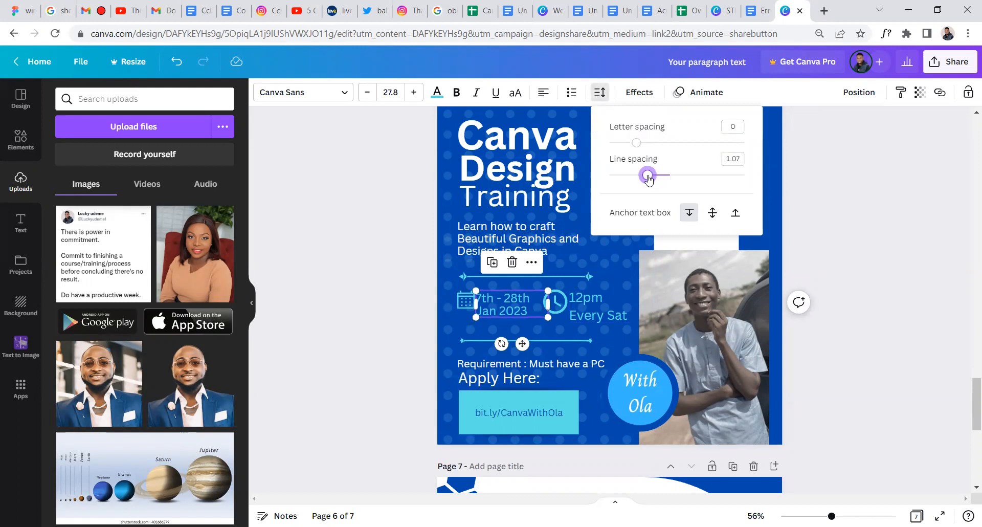
Tighten the line spacing of the "12pm Every Sat" text to 1.02
click(587, 310)
click(599, 93)
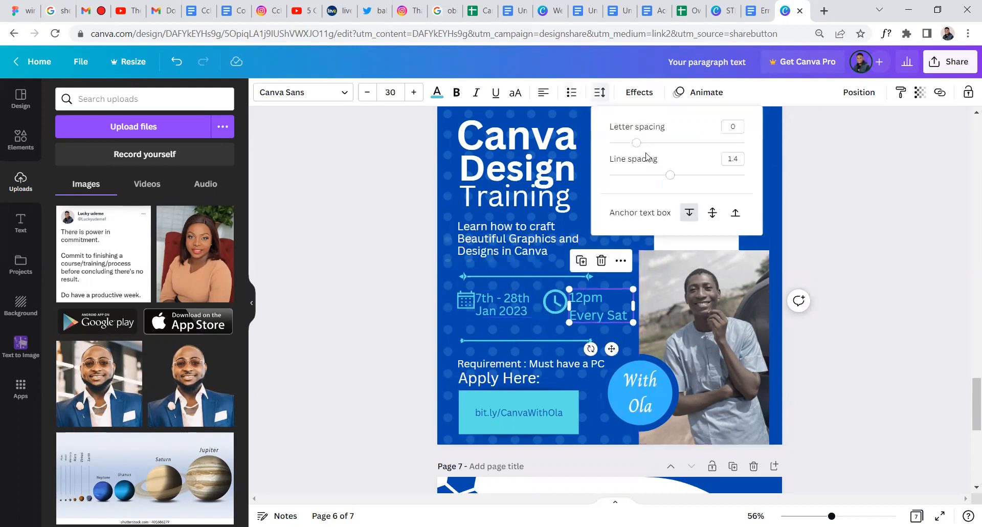
drag(669, 176, 645, 176)
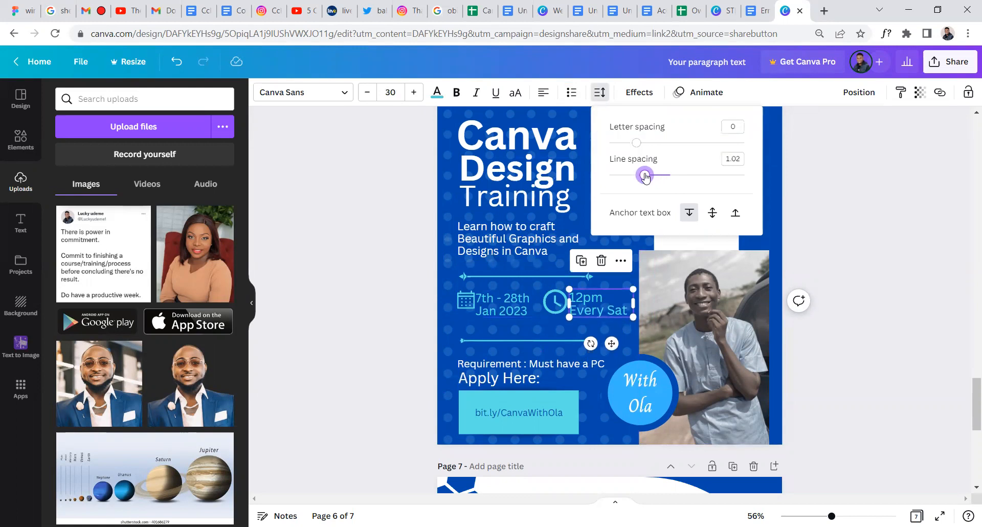
click(829, 296)
Shift the "7th - 28th Jan 2023" text slightly right to leave a small gap after the calendar icon
click(556, 310)
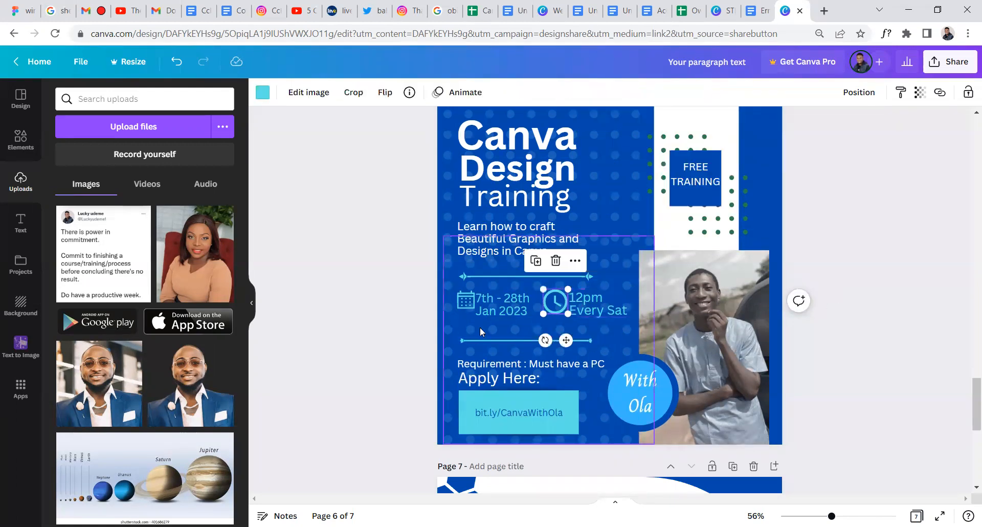
click(468, 303)
click(551, 309)
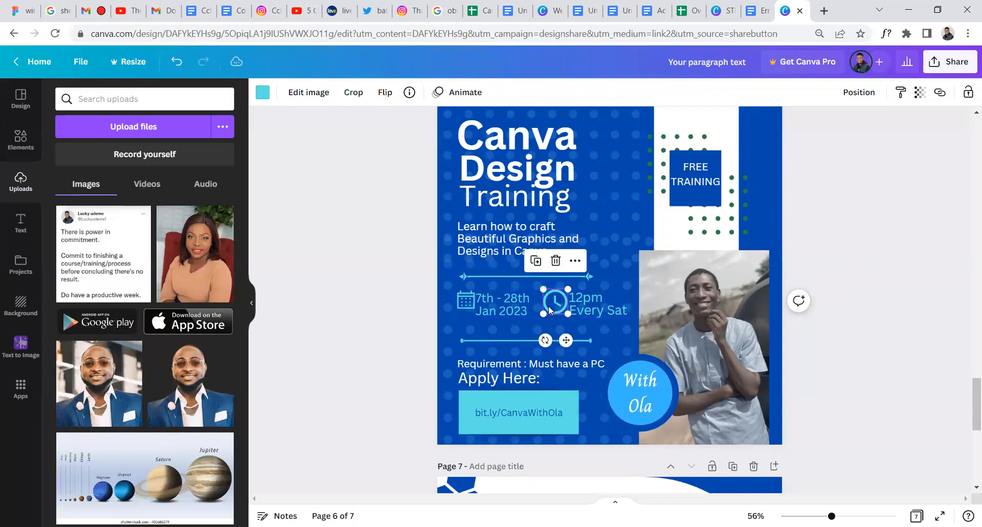
click(466, 307)
click(501, 305)
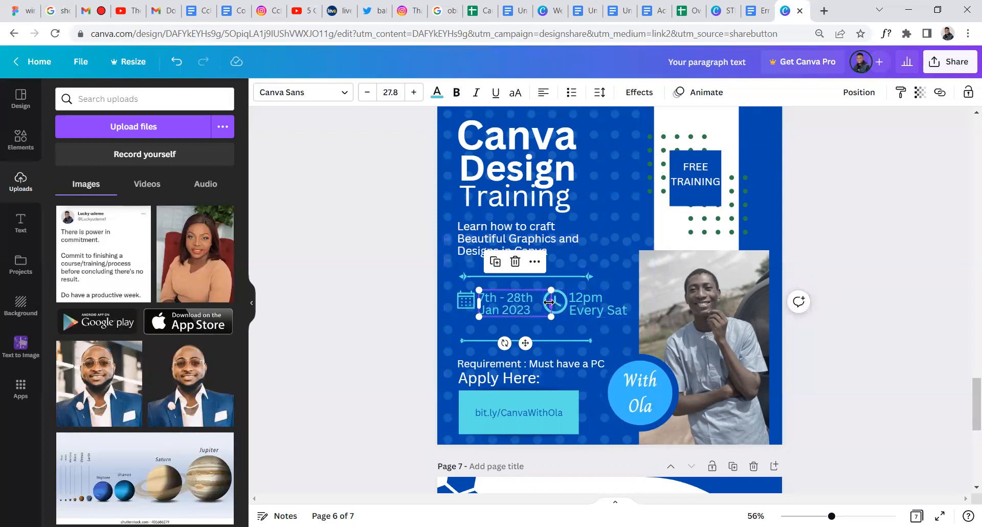
Shrink the clock icon to about the calendar icon's size and place it between the date and time texts
click(569, 304)
click(559, 307)
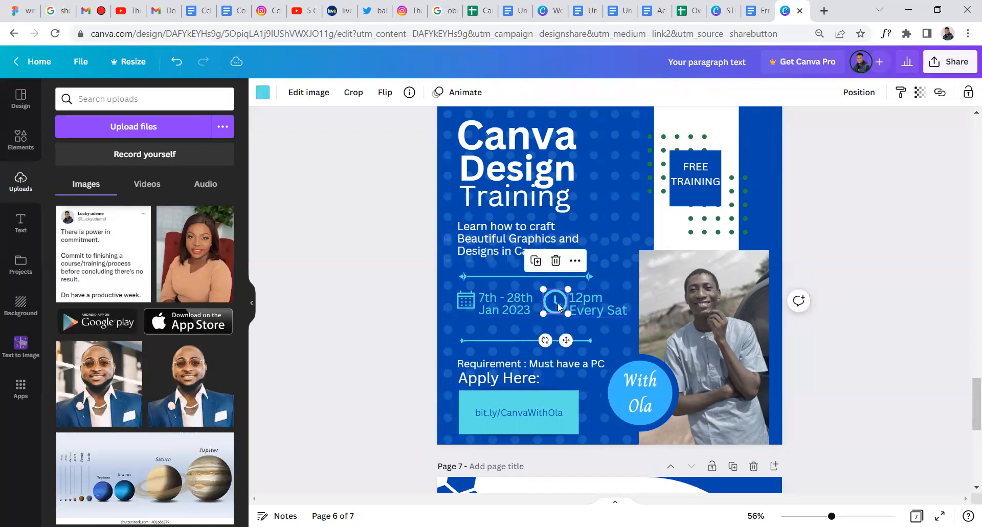
click(466, 303)
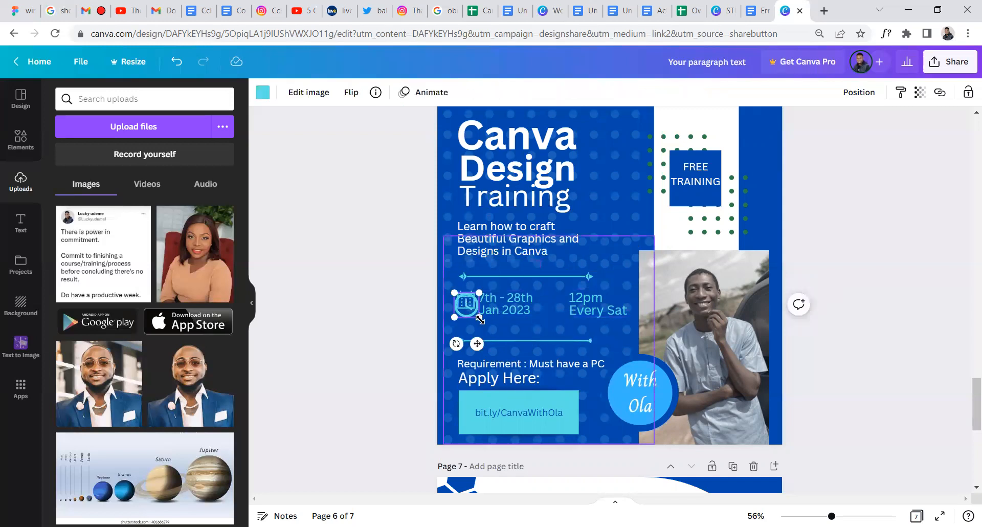
drag(480, 319, 552, 303)
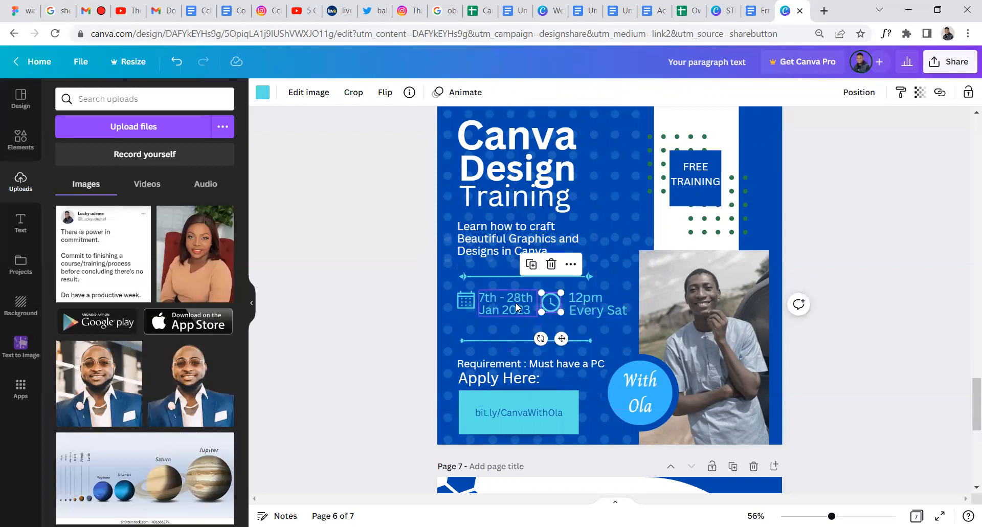
Set the font size of the "12pm Every Sat" text to 27.8 to match the date text
click(518, 307)
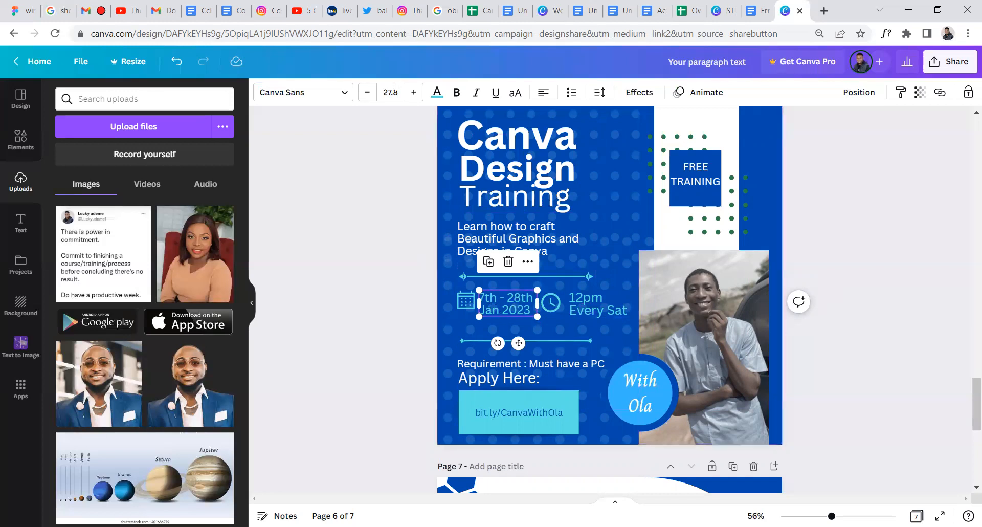
click(585, 310)
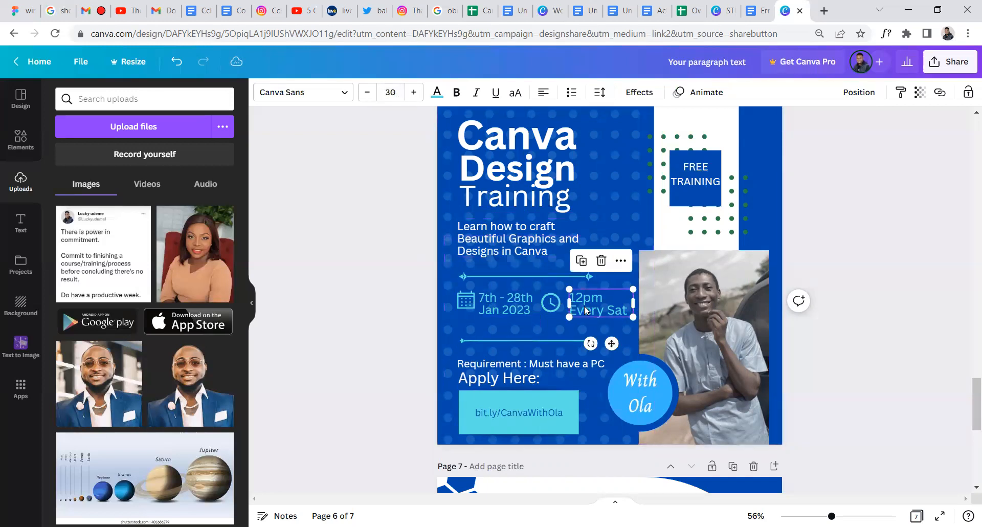
click(395, 93)
text(27.8)
key(Return)
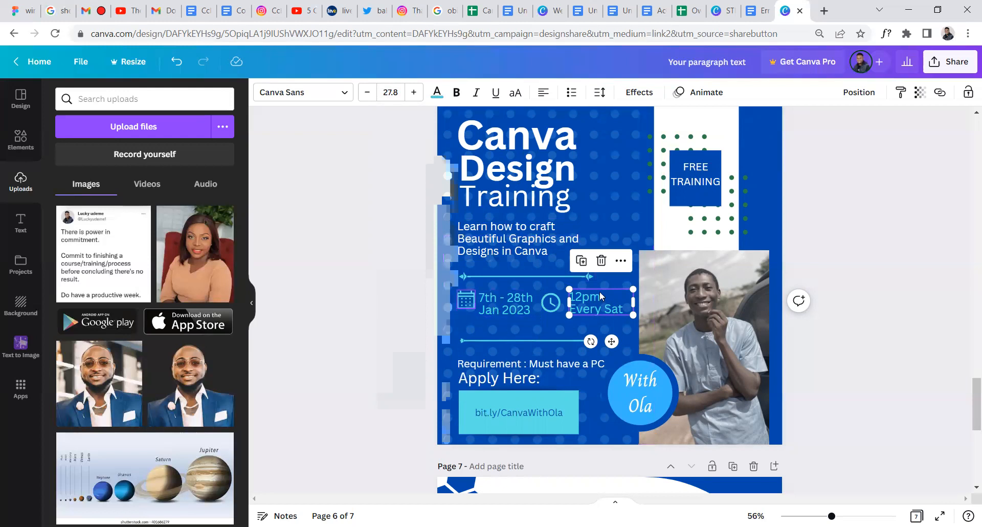
Compare the clock icon with the calendar icon for size, then place it beside the date with the "12pm Every Sat" text closer to it
click(478, 302)
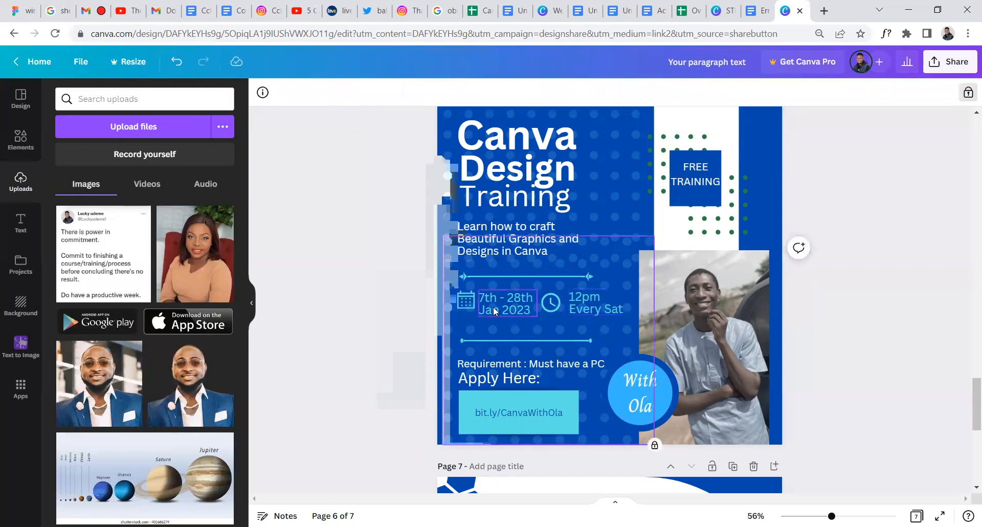
drag(553, 302, 555, 302)
click(514, 307)
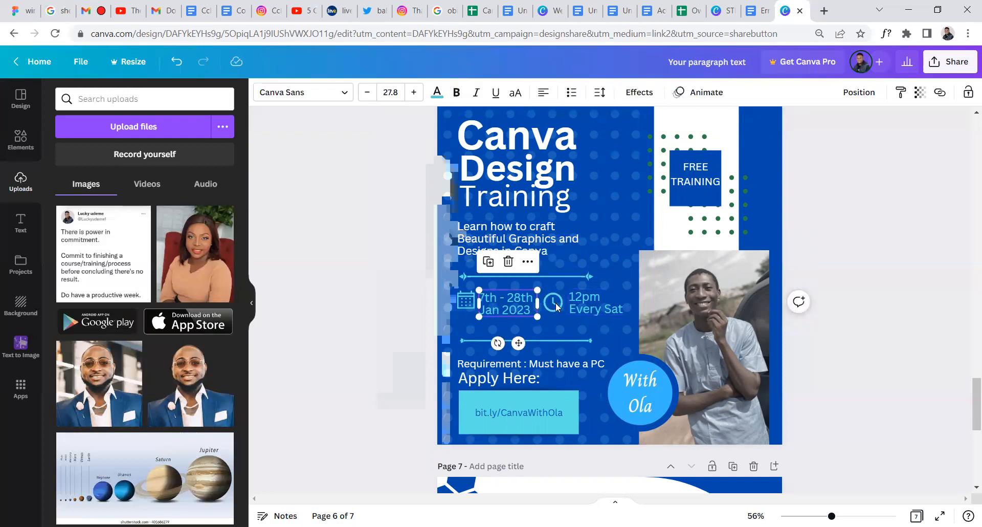
click(593, 303)
click(467, 307)
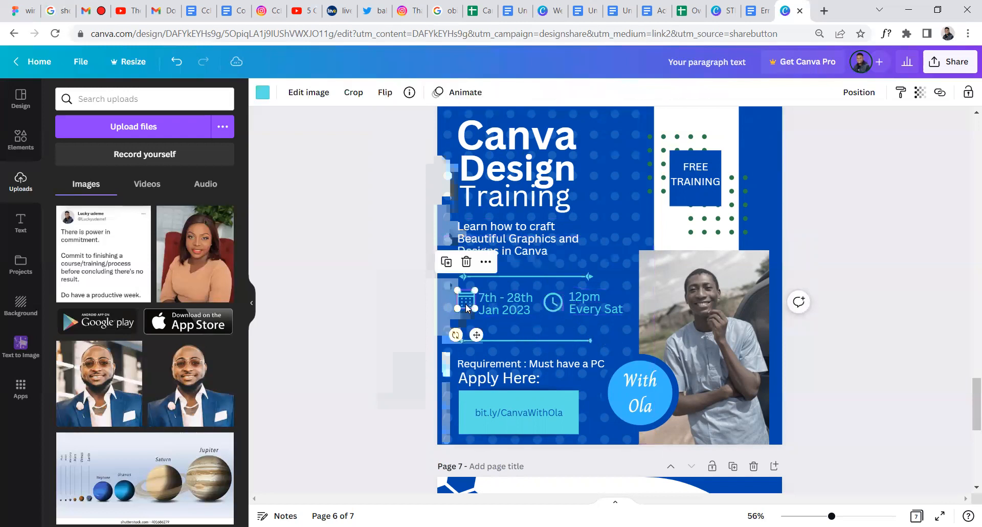
click(557, 307)
drag(556, 304, 478, 301)
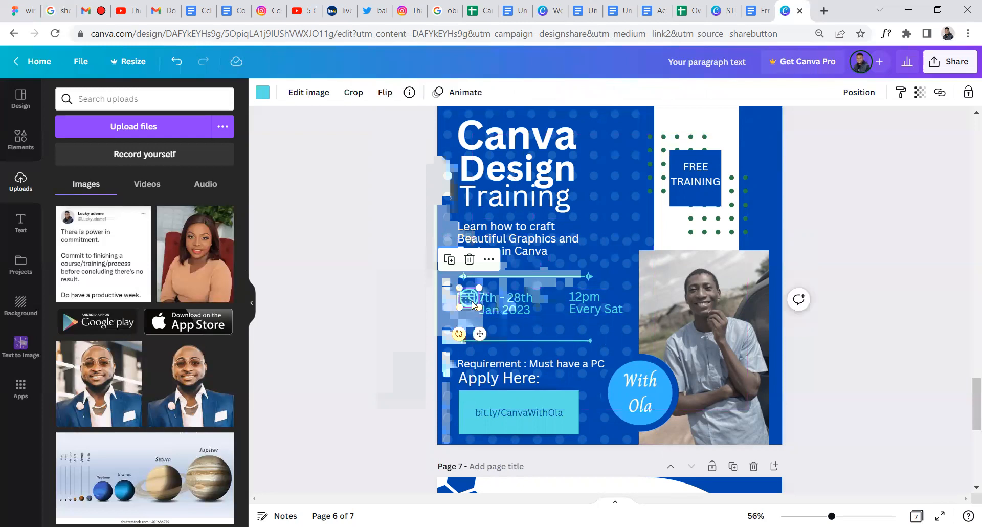
drag(479, 303, 581, 301)
shift+click(588, 302)
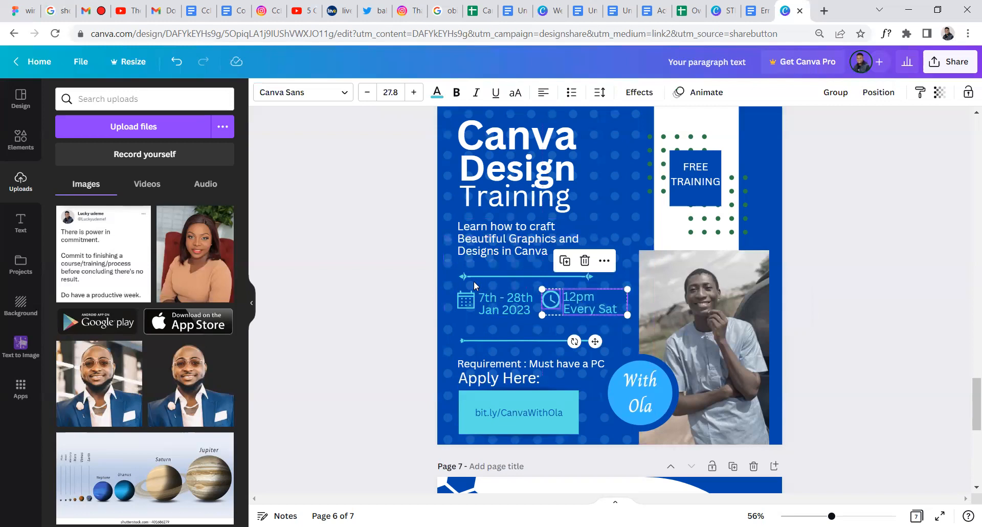
Delete the two horizontal divider lines above and below the date and time row
click(540, 277)
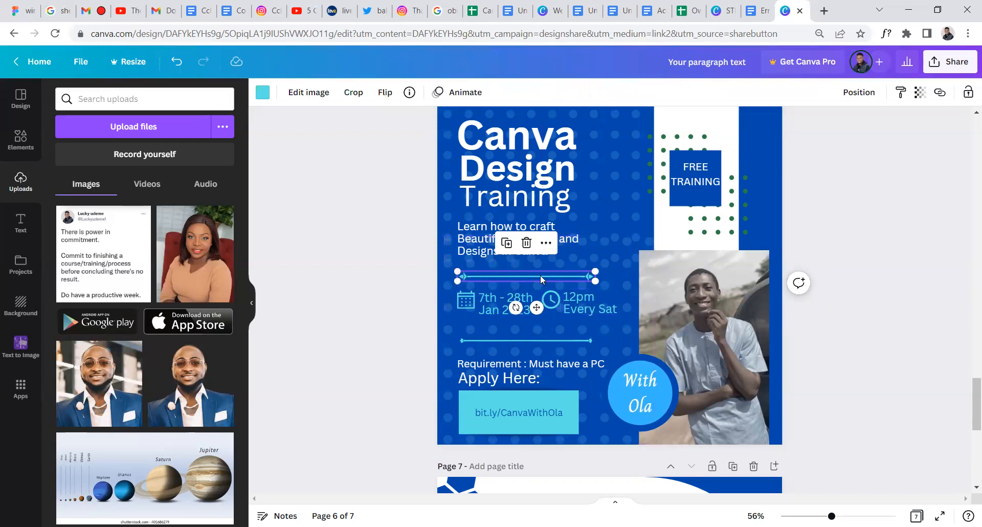
key(Delete)
click(557, 340)
key(Delete)
Move the date and time texts with their icons slightly down as one selection
drag(618, 278, 469, 315)
drag(556, 297, 557, 302)
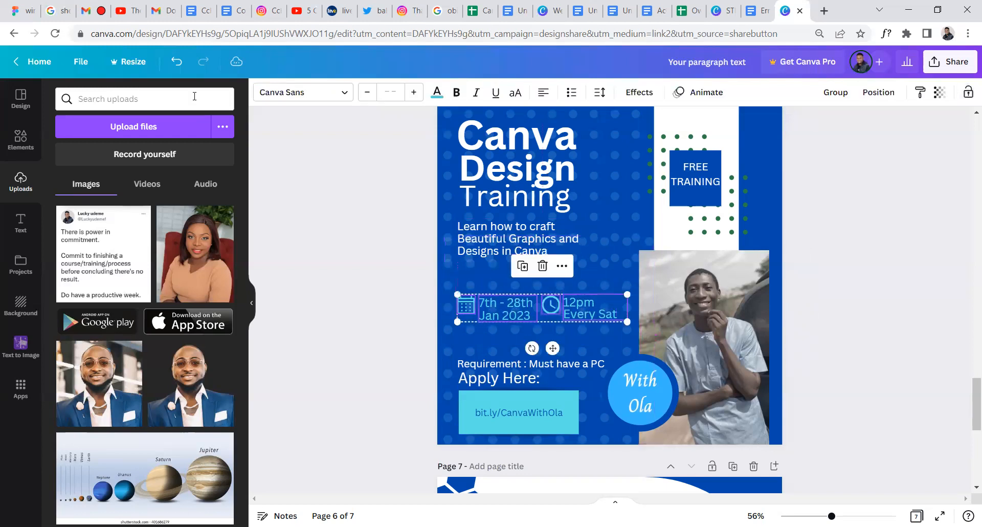
Find a straight line through an elements search for "line", place it above the date and time row, and put a copy below the row
click(19, 138)
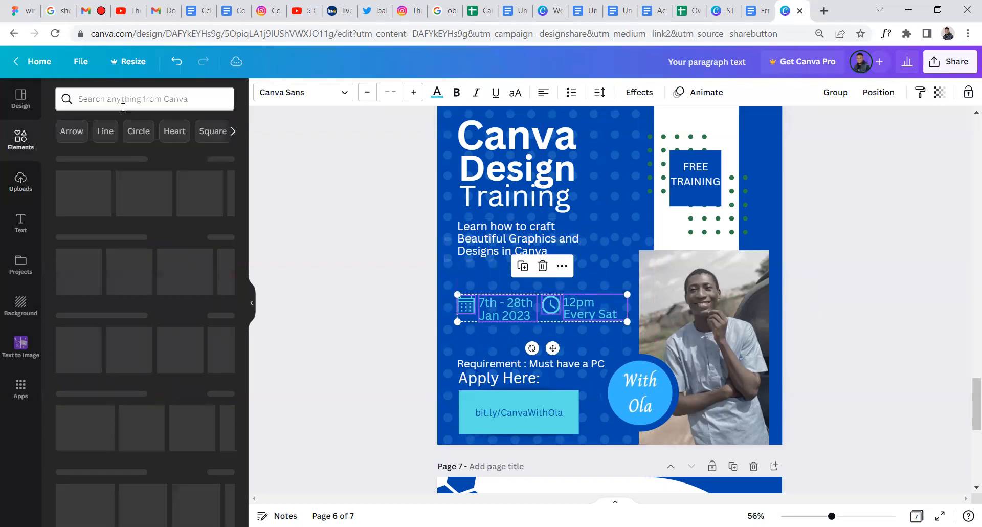
click(128, 99)
text(line)
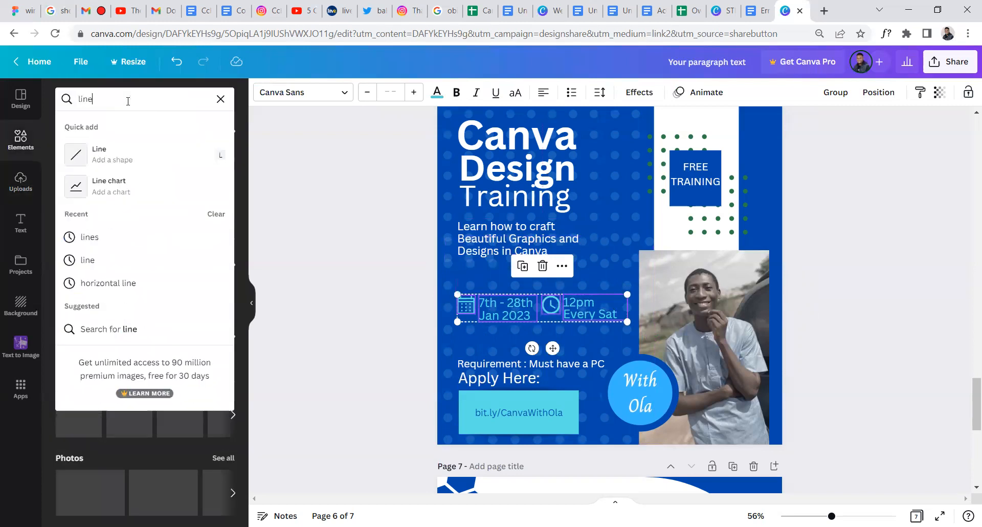
key(Return)
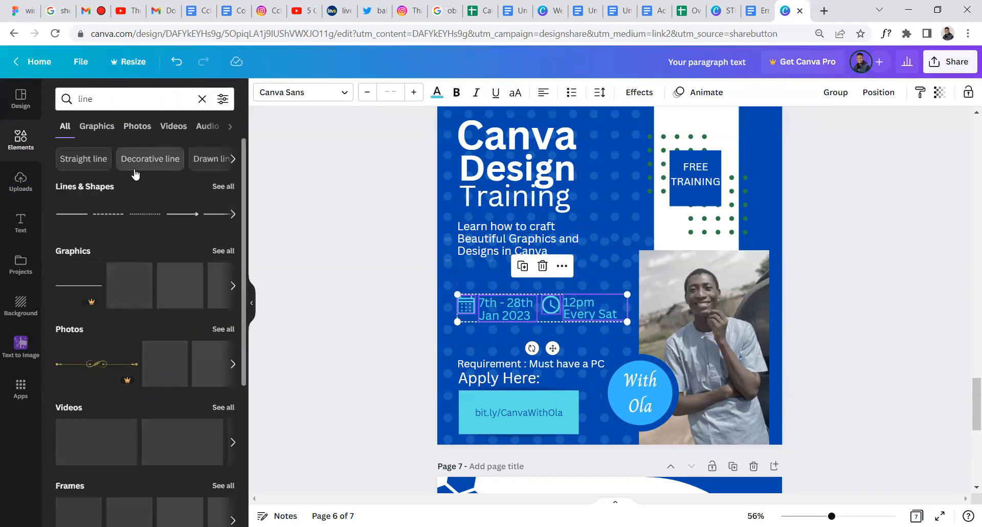
drag(513, 278, 539, 270)
drag(539, 270, 619, 286)
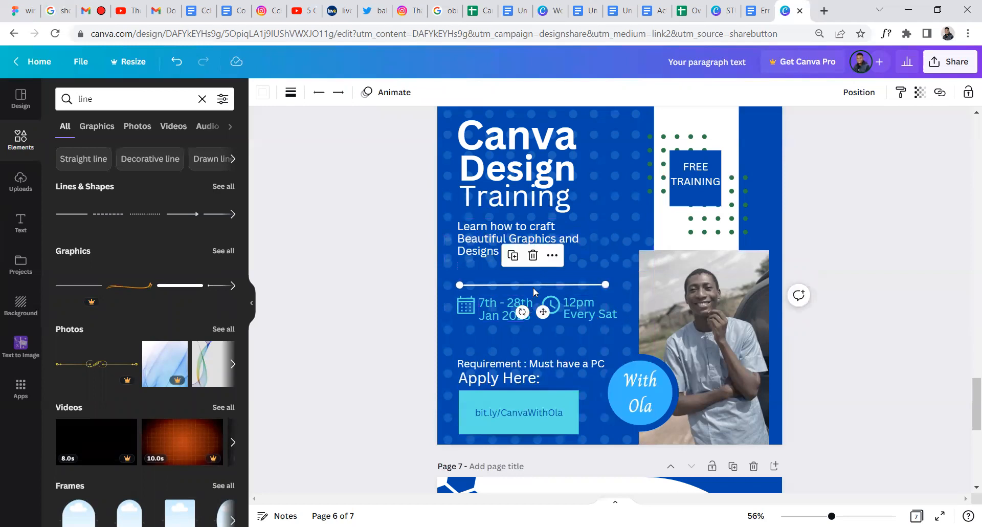
drag(543, 312, 545, 355)
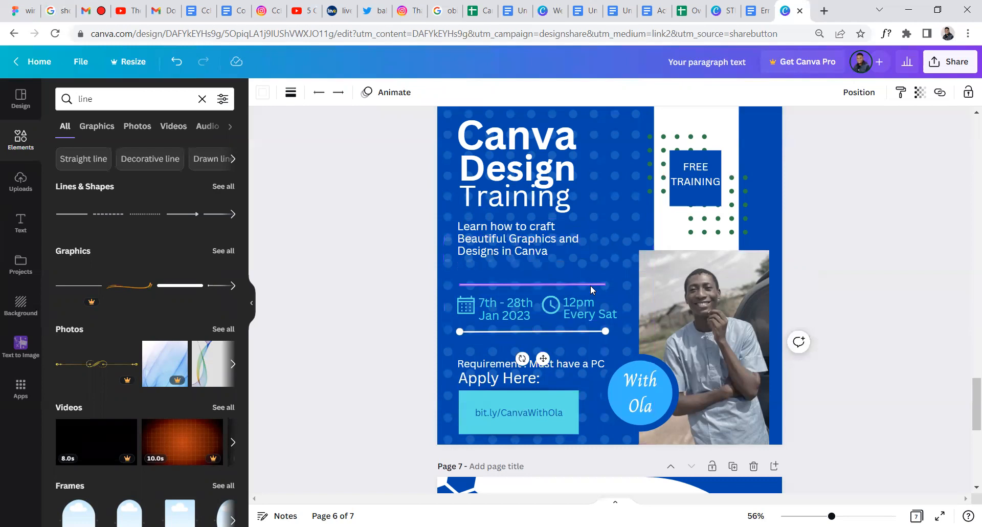
Set the transparency of the line above the date and time row to 33
shift+click(590, 285)
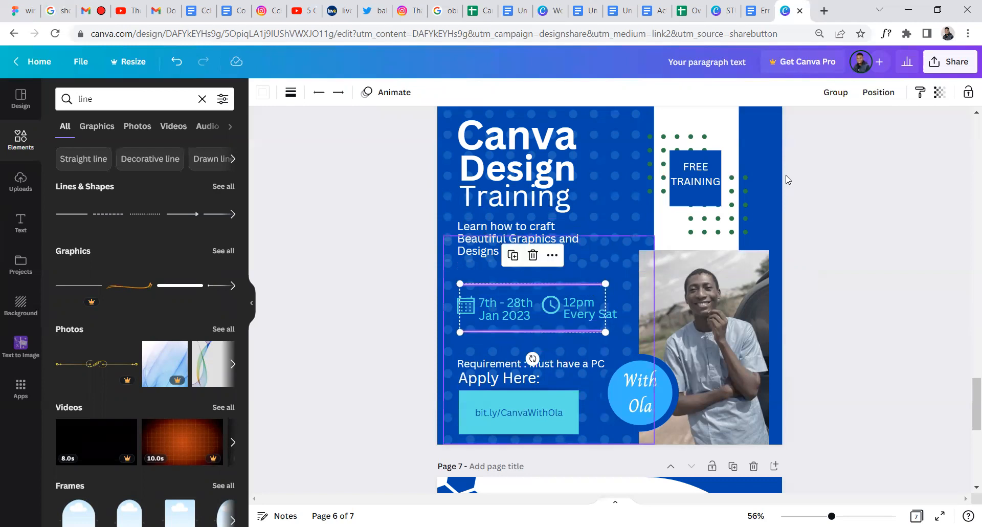
click(613, 271)
click(599, 284)
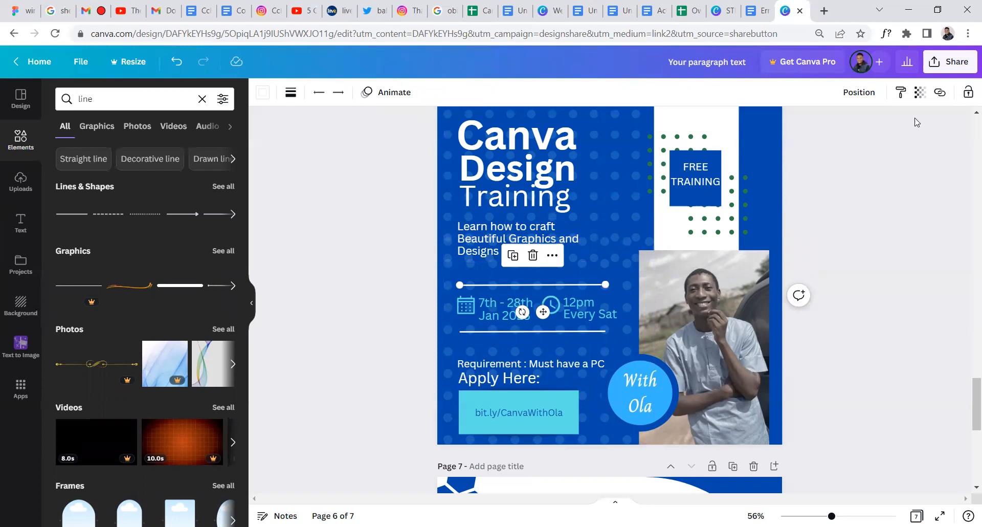
click(920, 92)
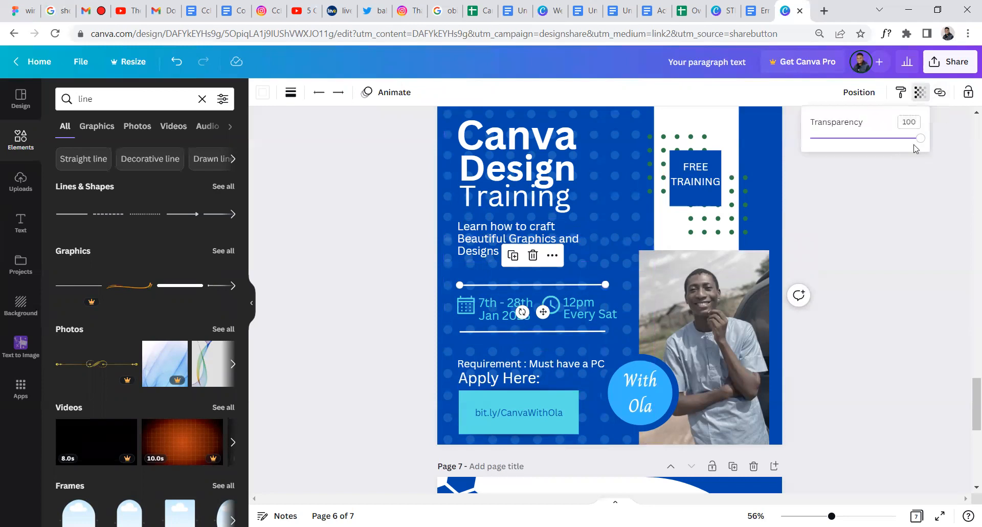
drag(919, 139, 847, 138)
click(629, 210)
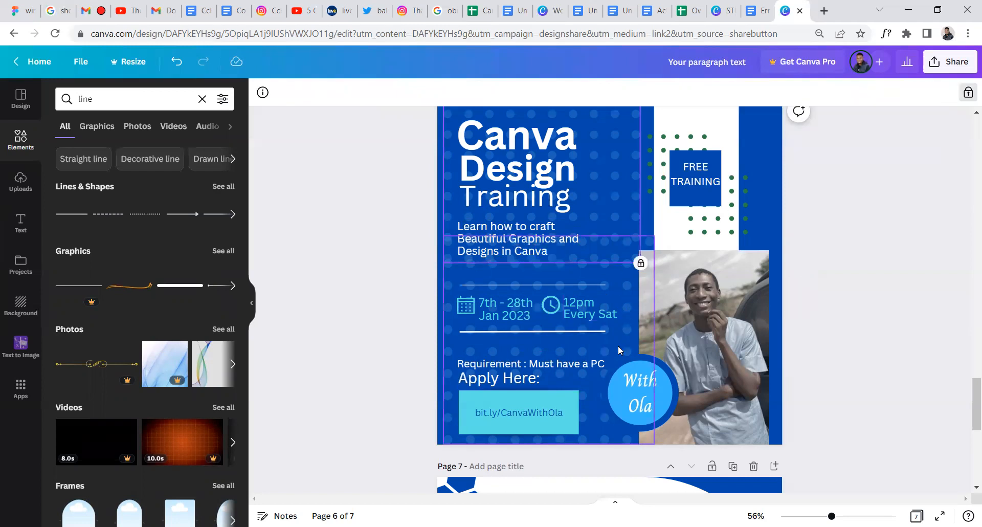
Match the line below the date and time row to the upper line by setting its transparency to 33
click(601, 330)
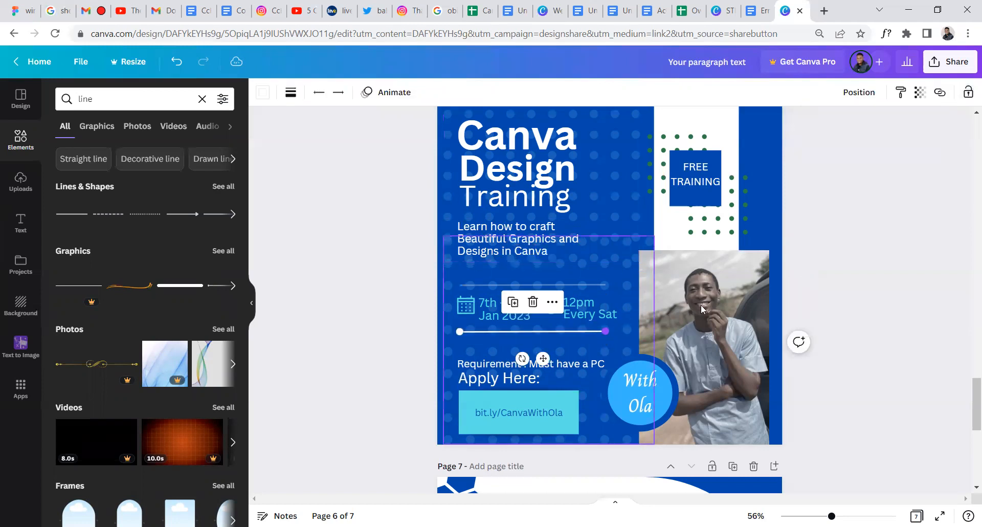
click(592, 284)
click(919, 92)
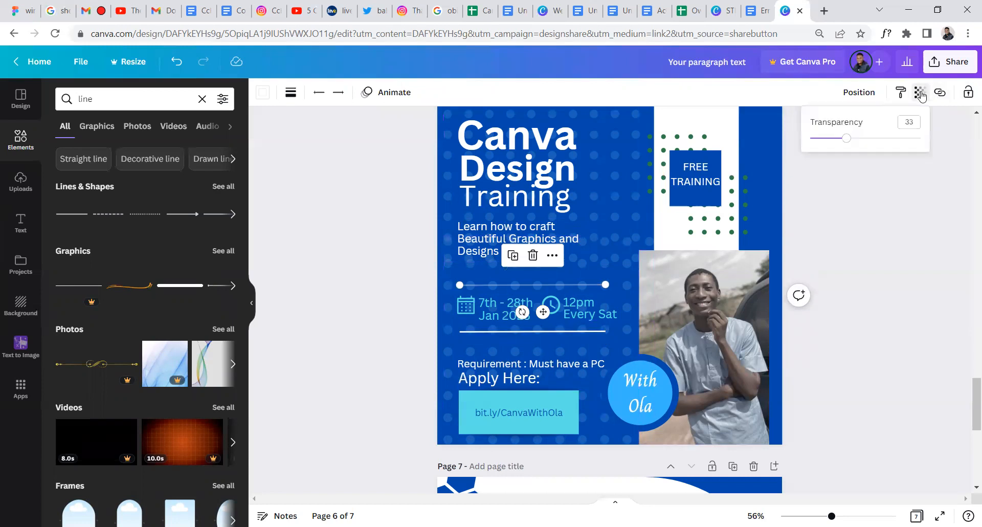
click(515, 330)
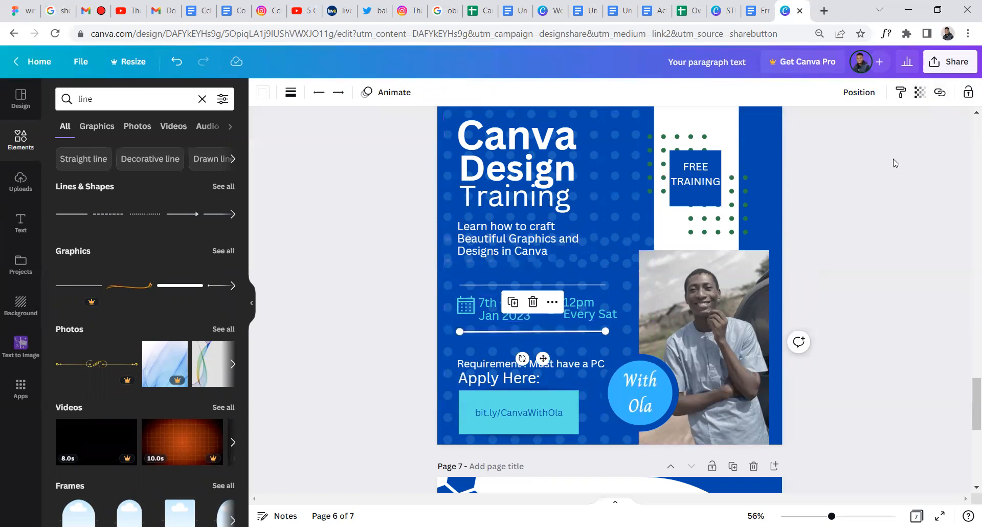
click(919, 92)
click(908, 122)
text(33)
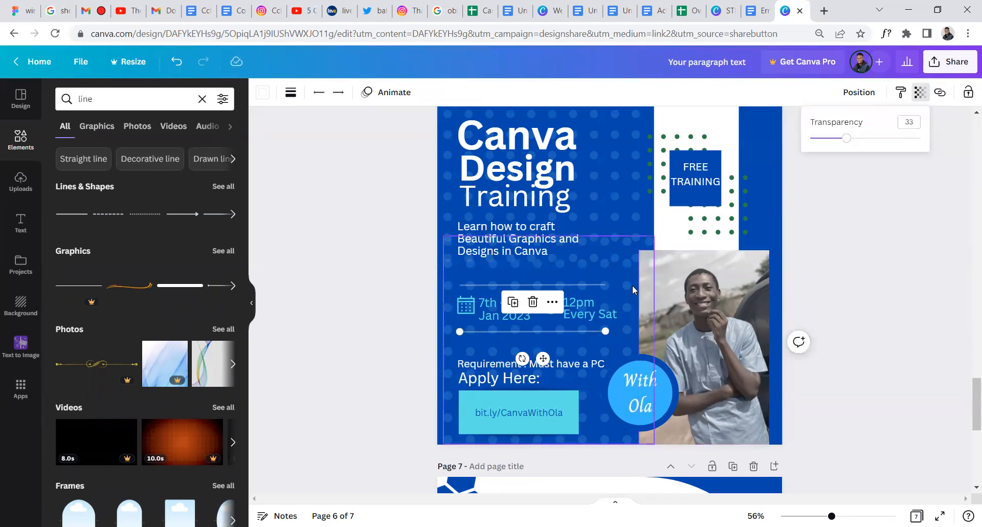
click(632, 284)
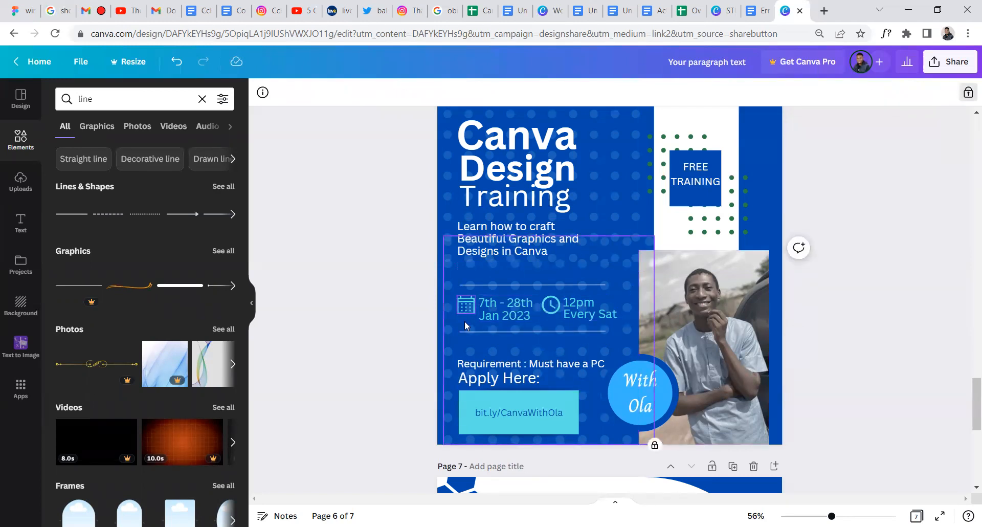
Move the "Requirement : Must have a PC" text slightly up toward the lower line
drag(488, 367, 488, 358)
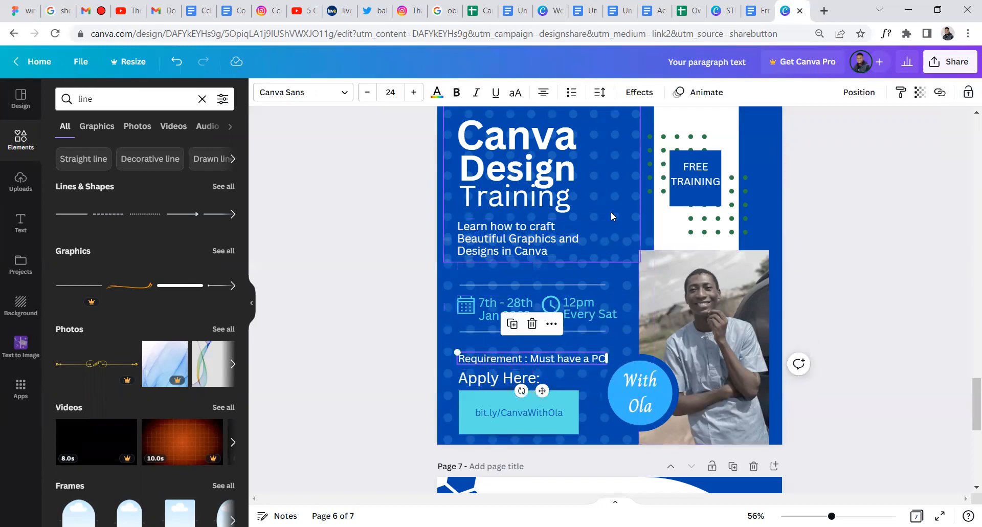
click(701, 311)
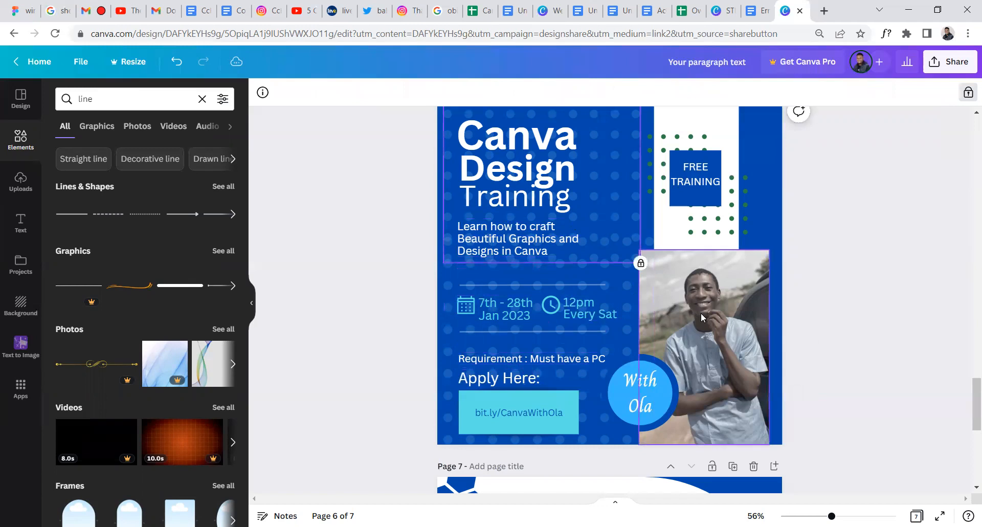
Group the title lines Canva, Design and Training, and move the "Learn how to craft" description slightly down
click(533, 231)
click(552, 148)
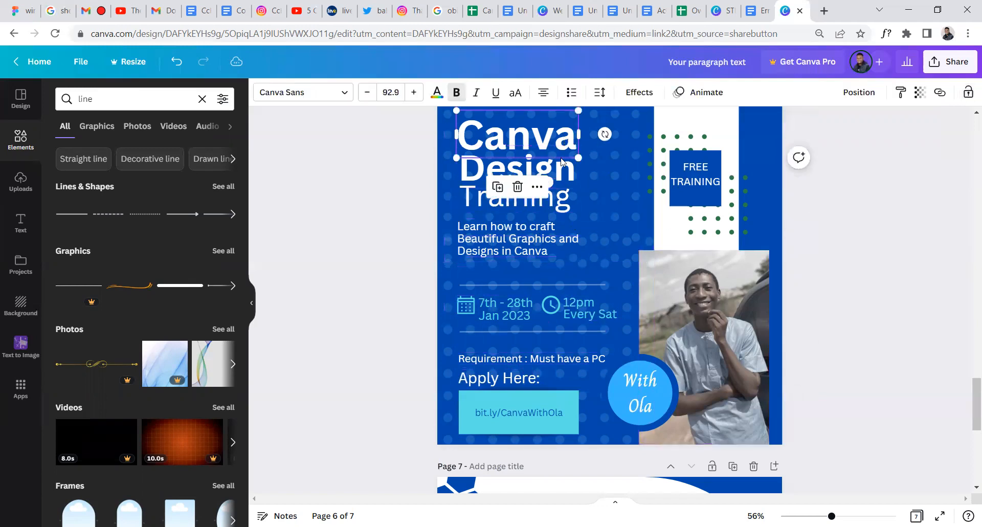
shift+click(561, 168)
shift+click(562, 199)
key(ctrl+g)
click(575, 249)
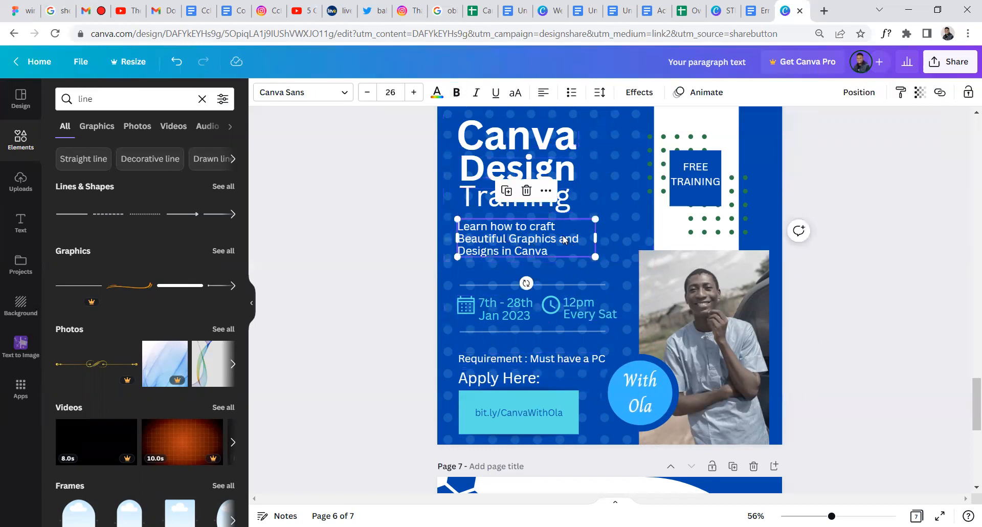
drag(563, 233, 563, 240)
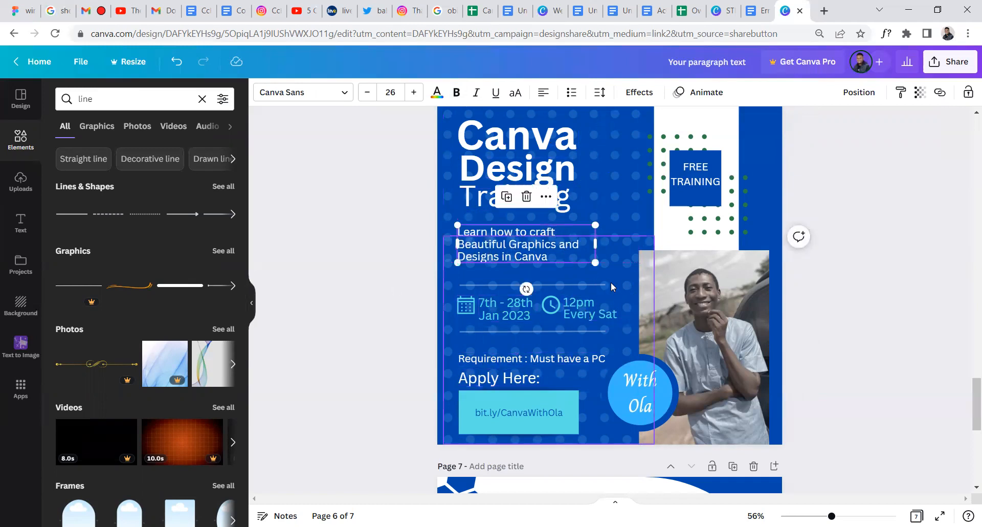
Group the date and time row with its two lines, and raise and italicize the requirement text below it
drag(618, 280, 513, 352)
key(ctrl+g)
click(514, 359)
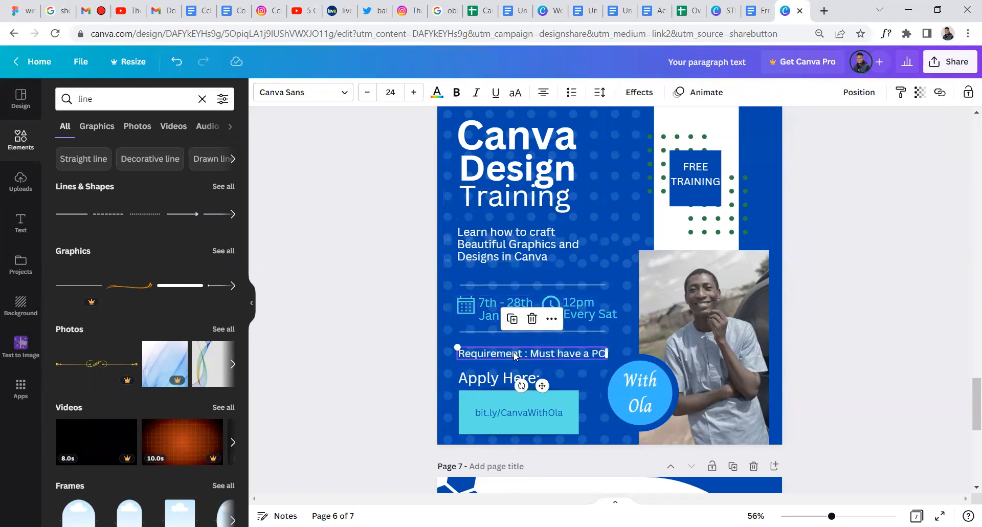
click(476, 93)
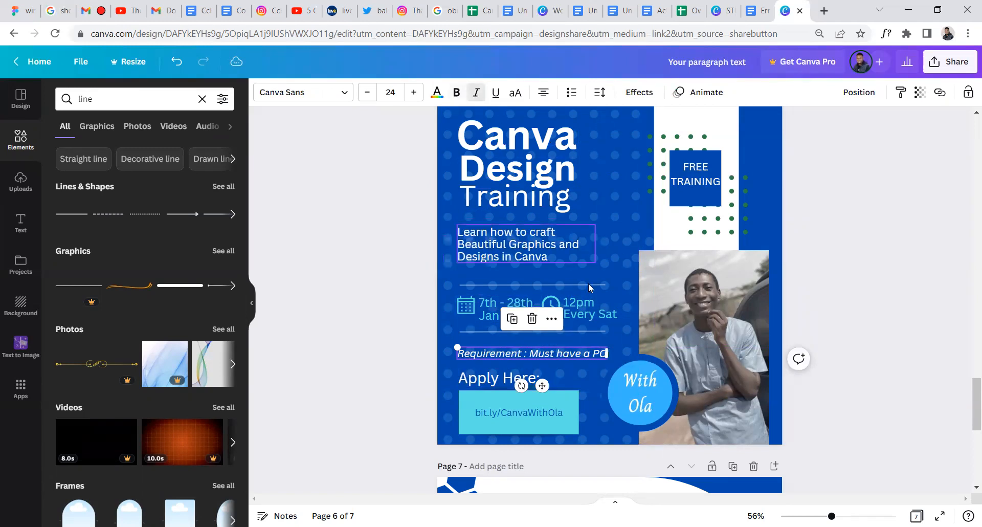
Reduce the "Apply Here:" text to size 24 and narrow its text box, keeping it just above the link box
click(538, 380)
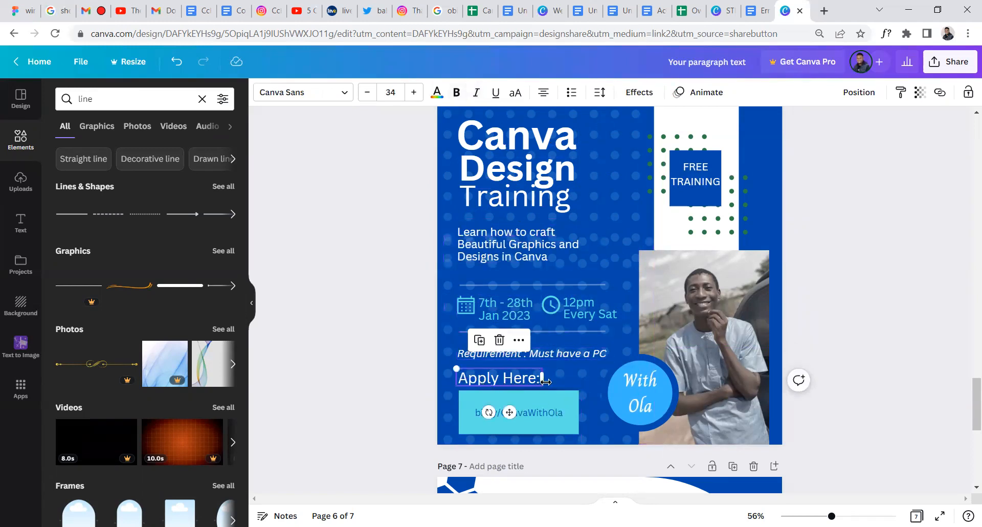
mouse_move(541, 383)
mouse_down()
mouse_move(526, 386)
mouse_move(526, 396)
mouse_move(541, 383)
mouse_up()
click(369, 93)
click(370, 94)
click(369, 94)
click(369, 93)
click(368, 93)
click(369, 93)
click(368, 92)
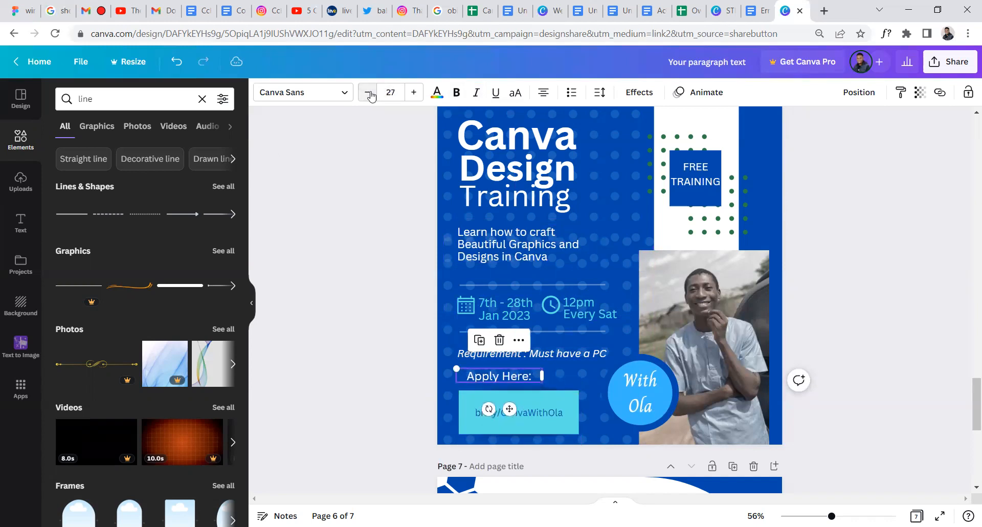
click(367, 93)
click(368, 93)
click(367, 93)
drag(542, 374, 509, 377)
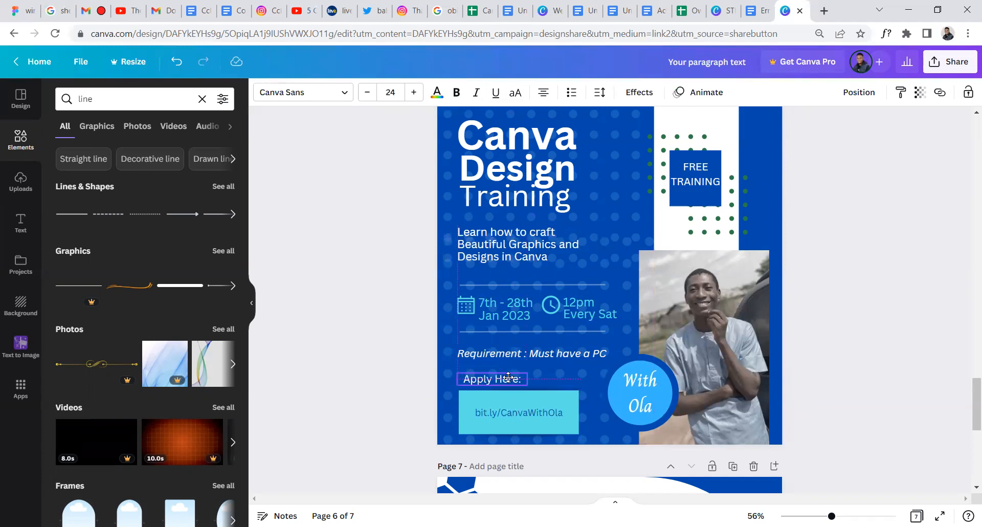
Make the "bit.ly/CanvaWithOla" link text bold
click(524, 412)
double_click(524, 412)
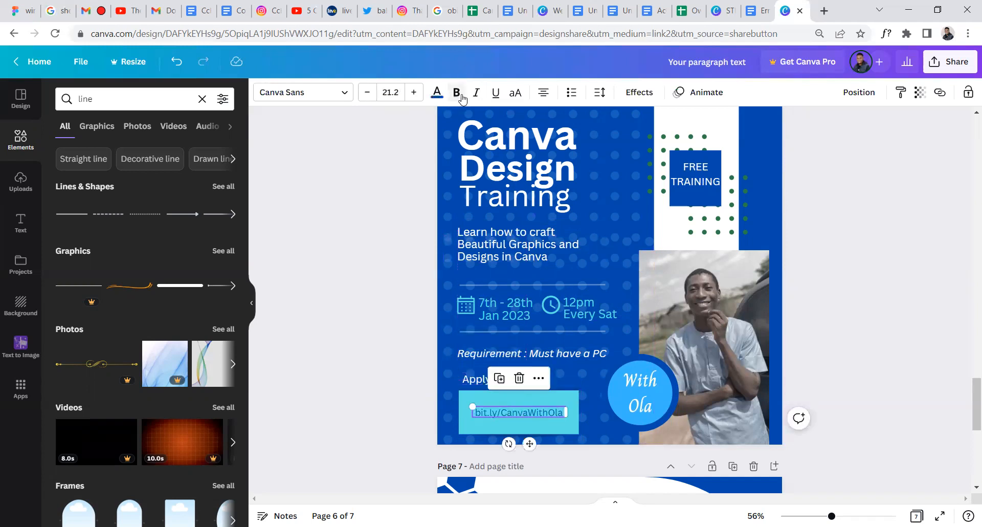
click(799, 248)
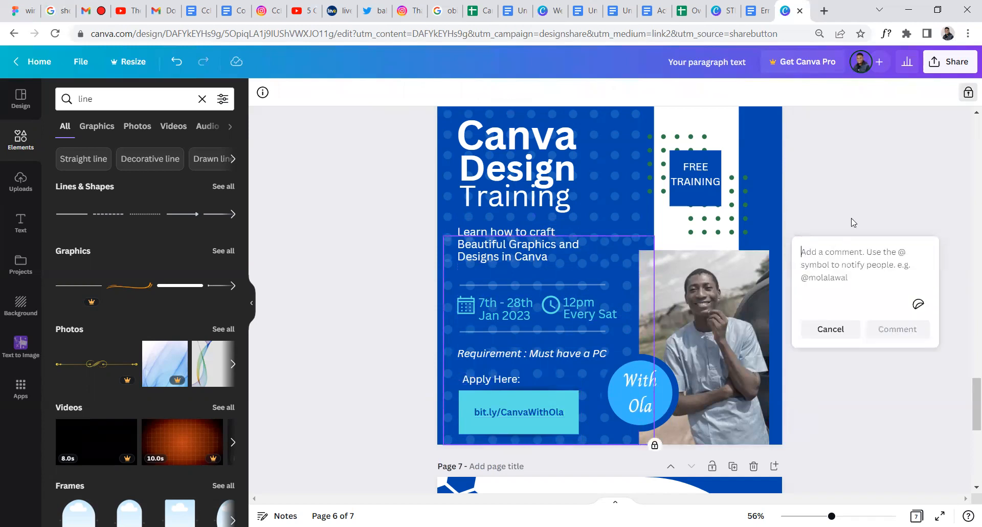
click(845, 191)
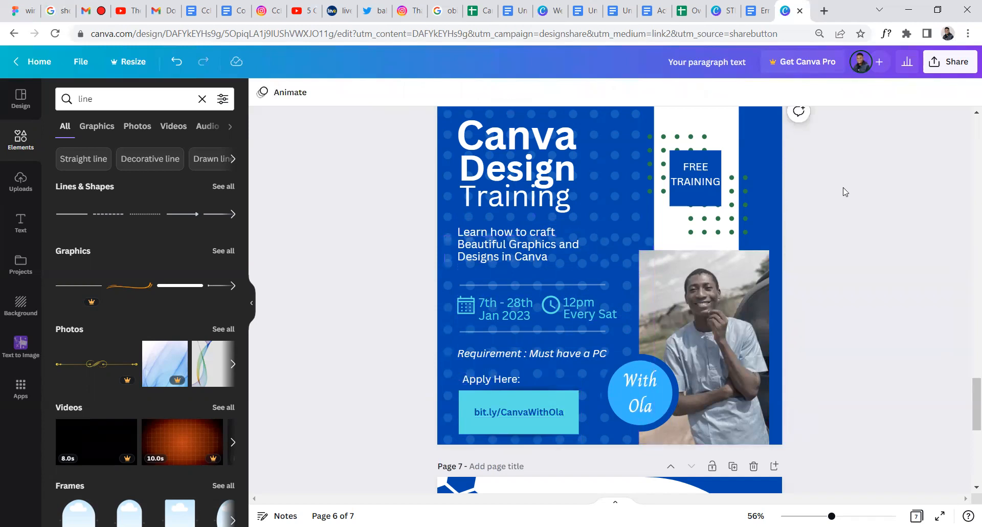
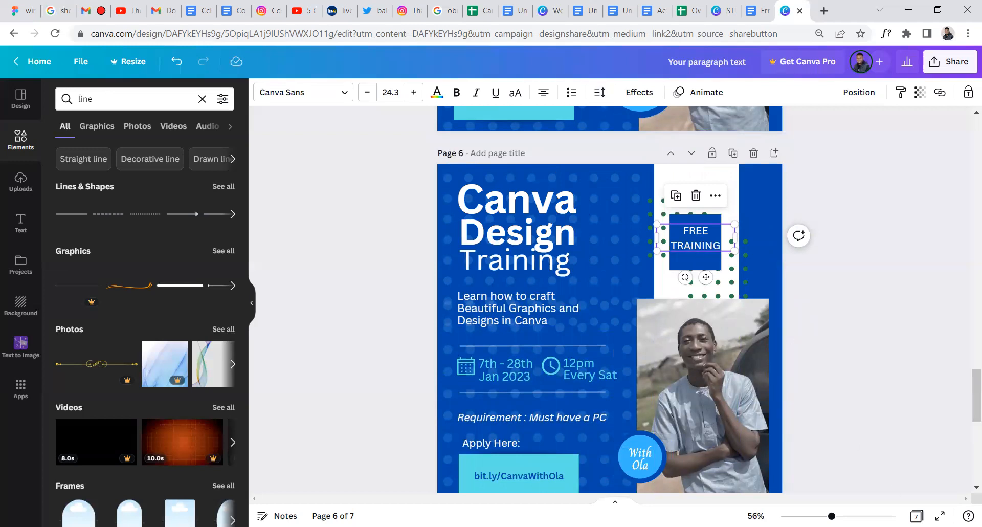
Narrow the "FREE TRAINING" text box to its words and scale the text down to size 19.1 inside the blue square
scroll(794, 231, up, 5)
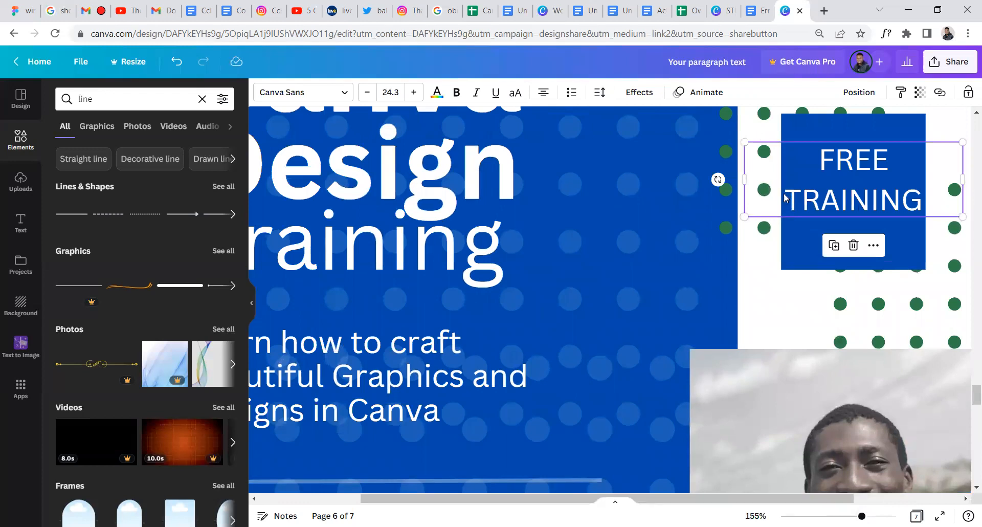
drag(788, 194, 785, 185)
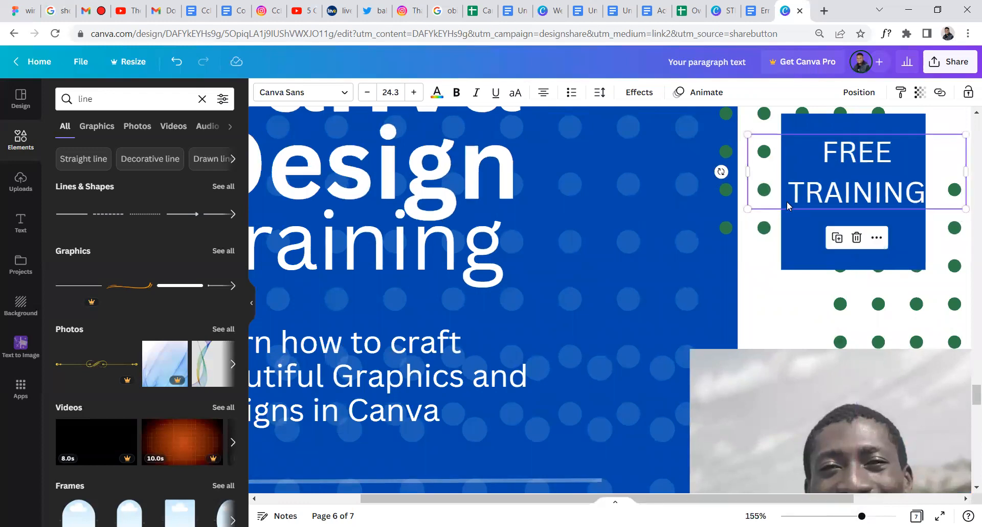
key(ctrl+z)
drag(821, 498, 864, 494)
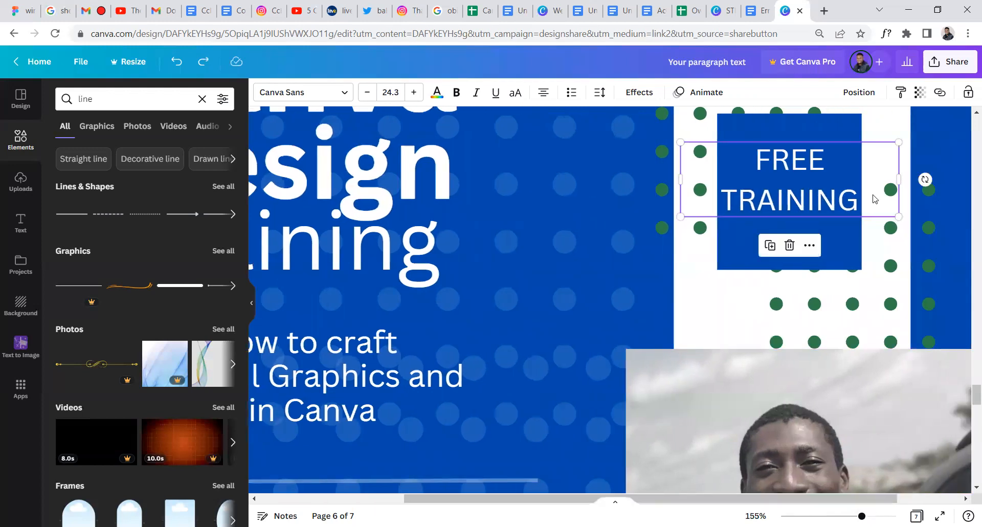
drag(899, 179, 822, 183)
drag(760, 165, 797, 170)
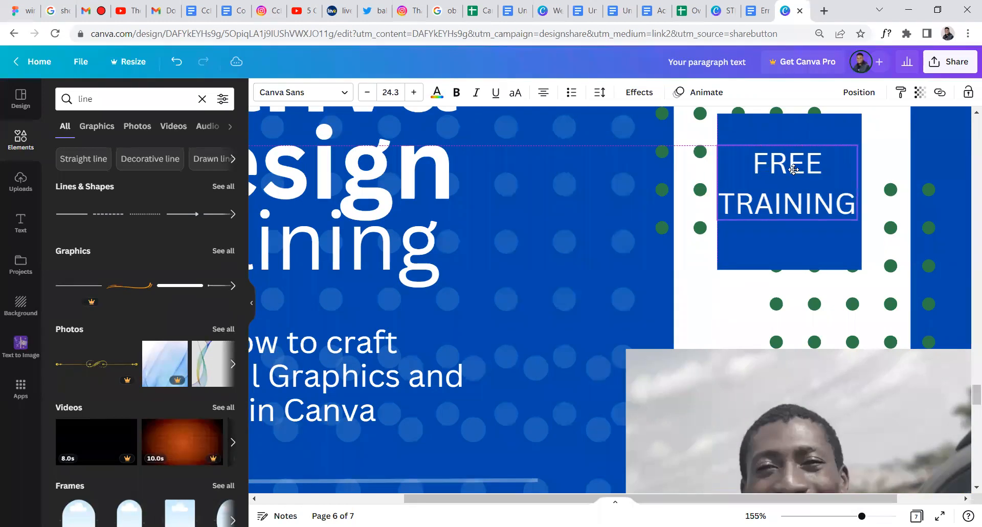
drag(857, 220, 841, 211)
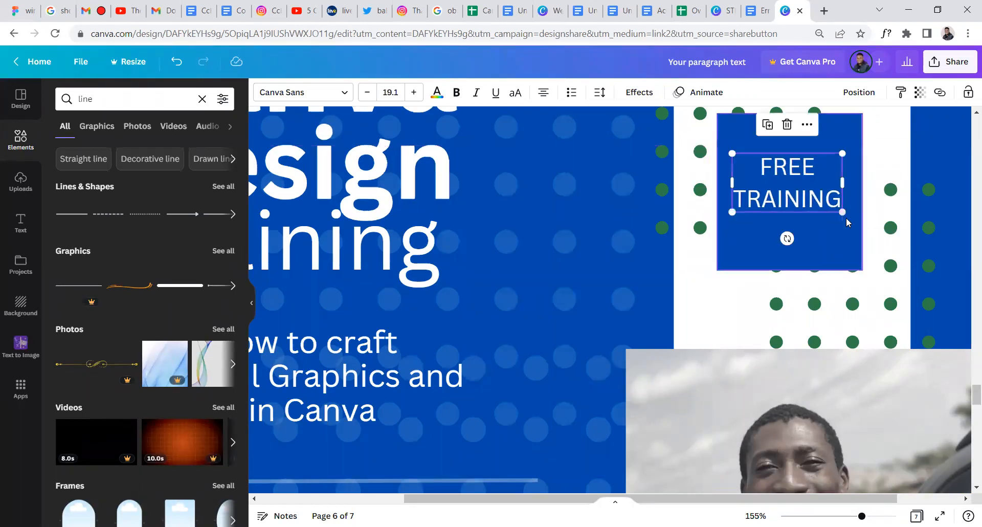
Tighten the "FREE TRAINING" line spacing to 1.05 and center the text in the blue square
click(599, 92)
drag(672, 178, 648, 177)
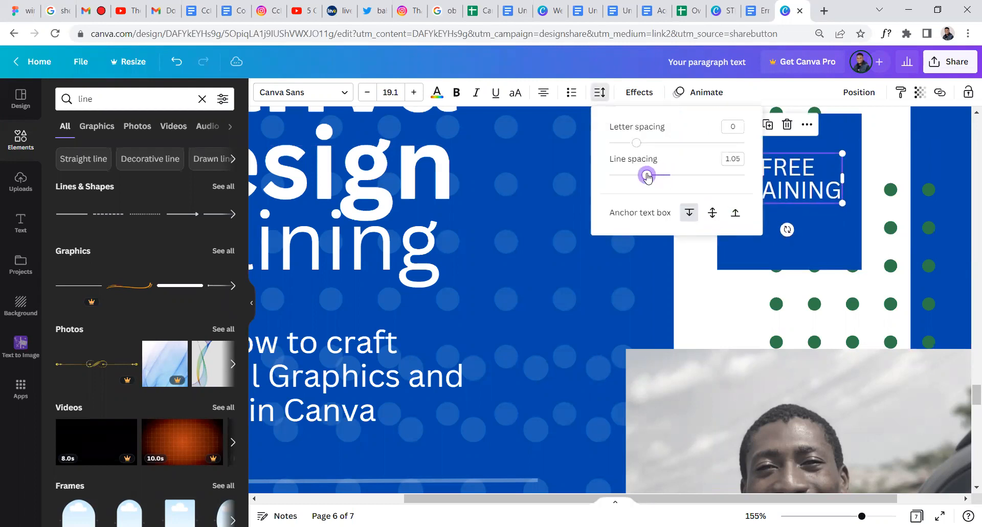
click(893, 157)
drag(818, 184, 821, 238)
click(878, 319)
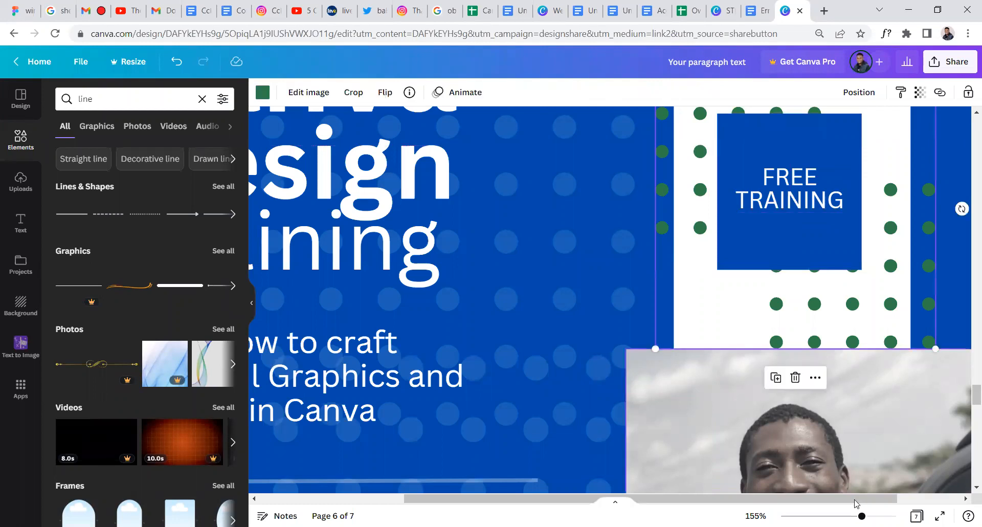
Show the rulers and narrow the "Apply Here:" text box on page 6 to its words, lining the text up with the vertical guide
drag(862, 516, 855, 516)
scroll(681, 350, down, 4)
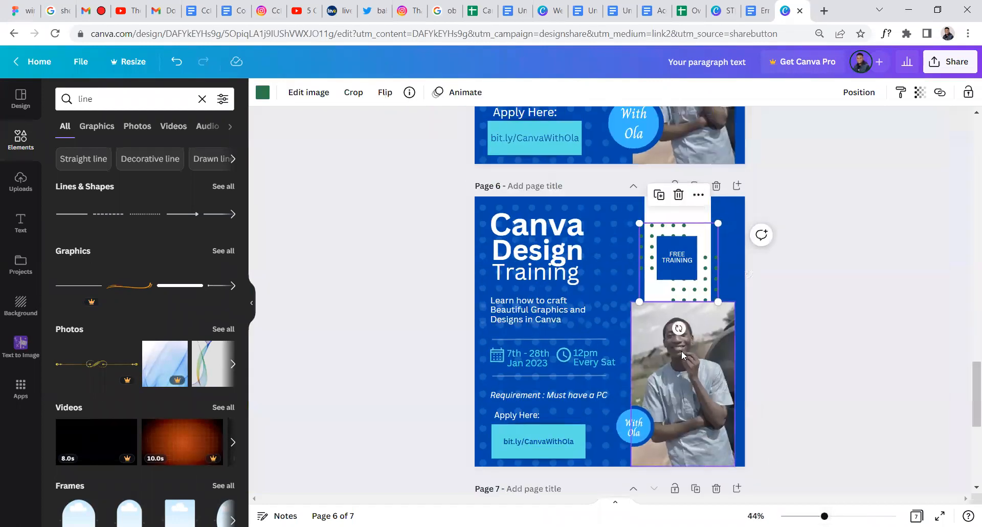
scroll(717, 315, up, 5)
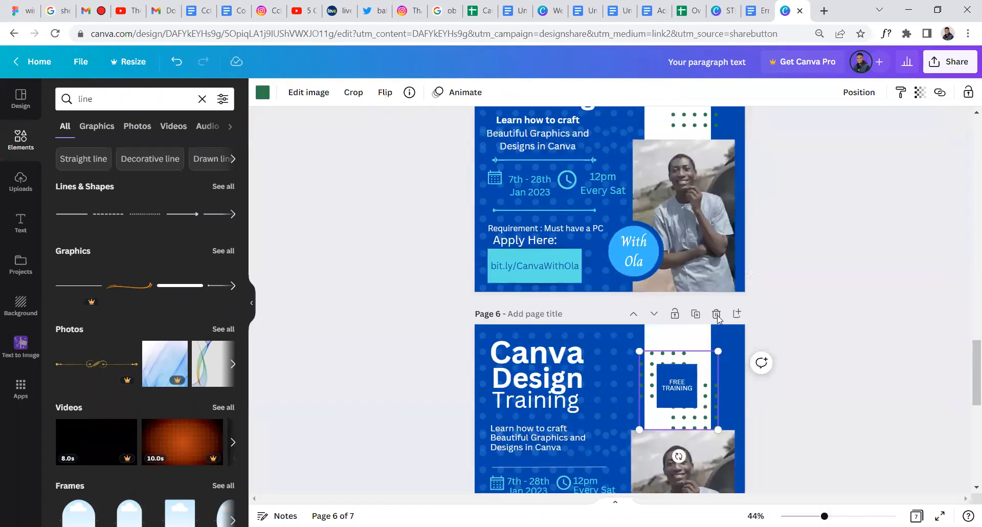
scroll(716, 324, down, 5)
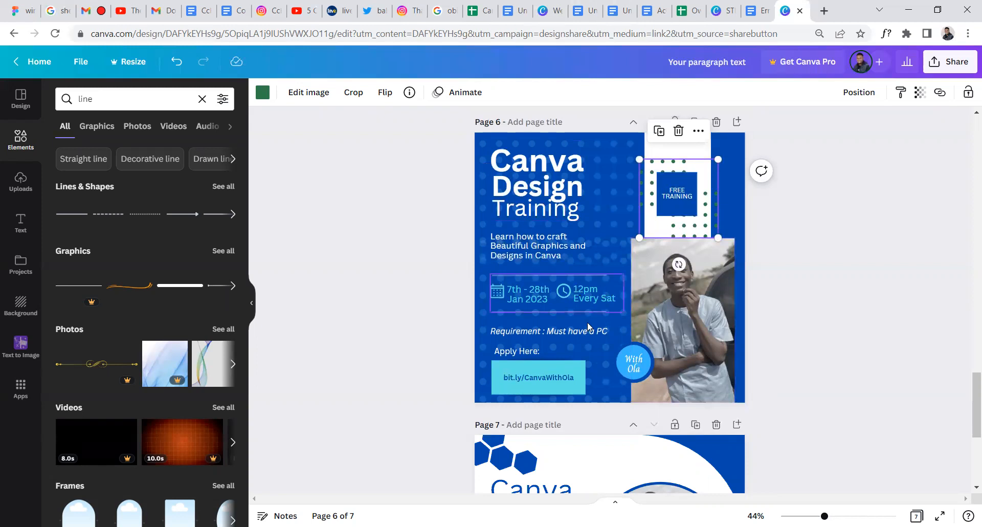
click(515, 351)
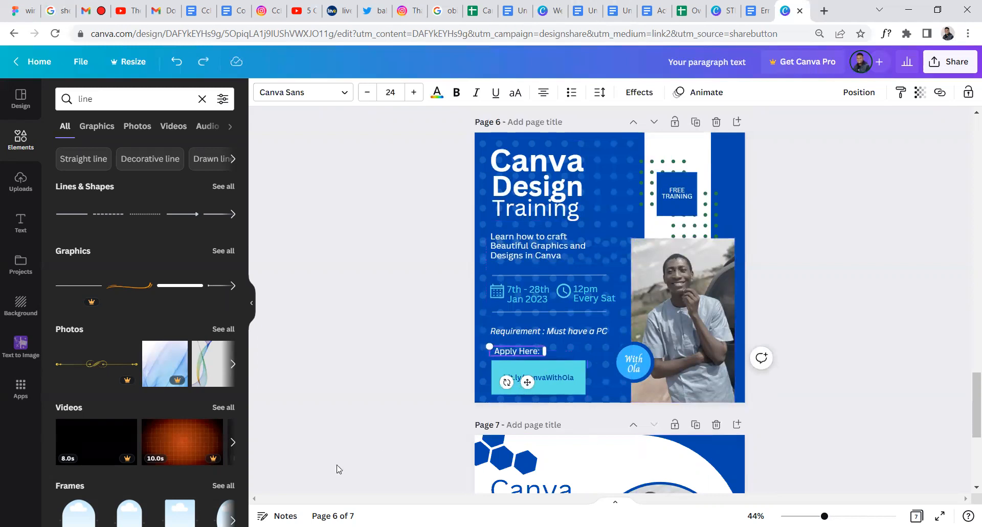
key(shift+r)
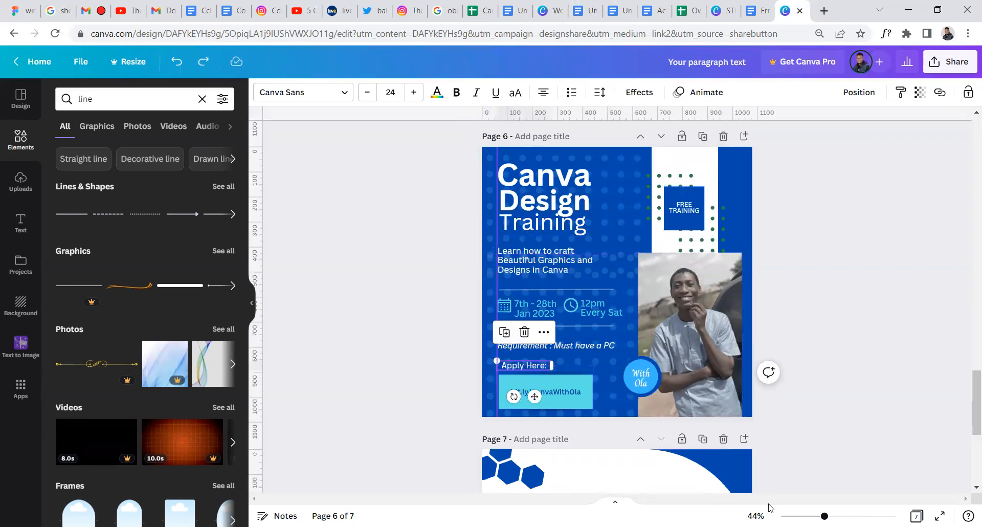
drag(825, 516, 867, 515)
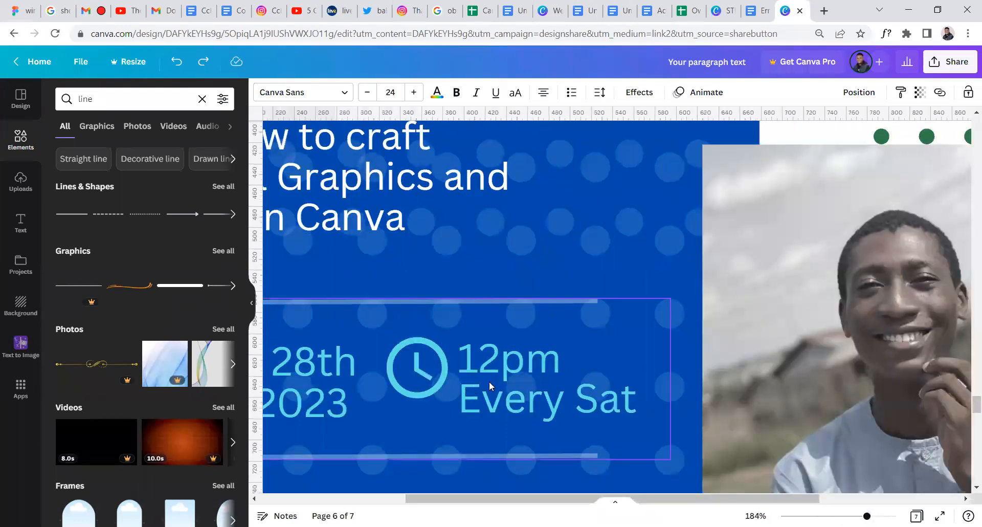
scroll(491, 382, down, 3)
drag(652, 503, 506, 503)
drag(590, 433, 552, 434)
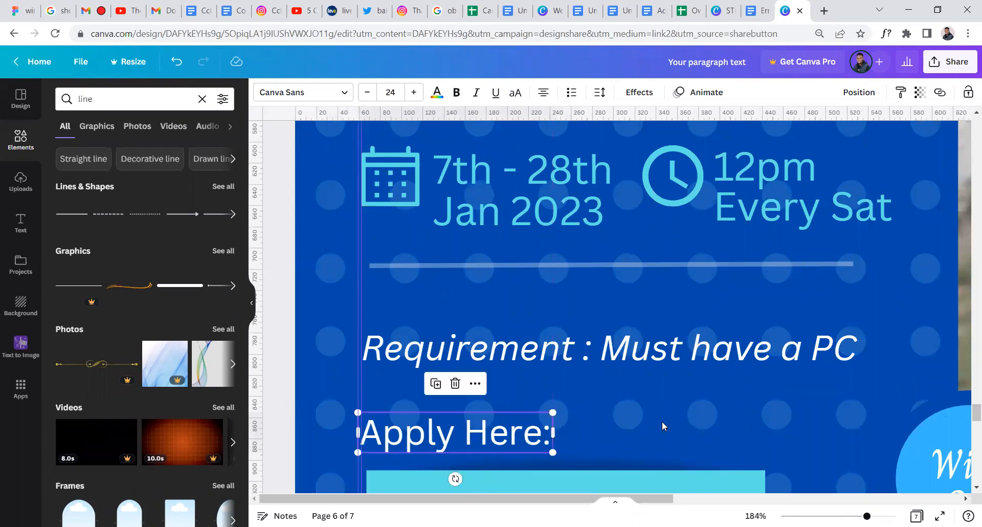
click(721, 406)
Examine the page 7 flyer's title, date, requirement and link texts for alignment against the vertical guide
drag(866, 516, 816, 516)
scroll(617, 256, up, 1)
click(827, 264)
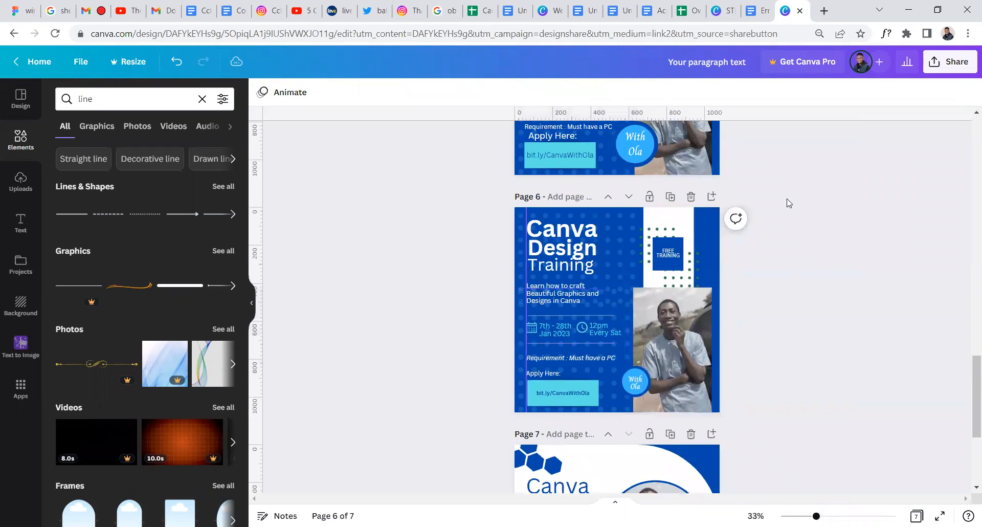
scroll(693, 335, down, 4)
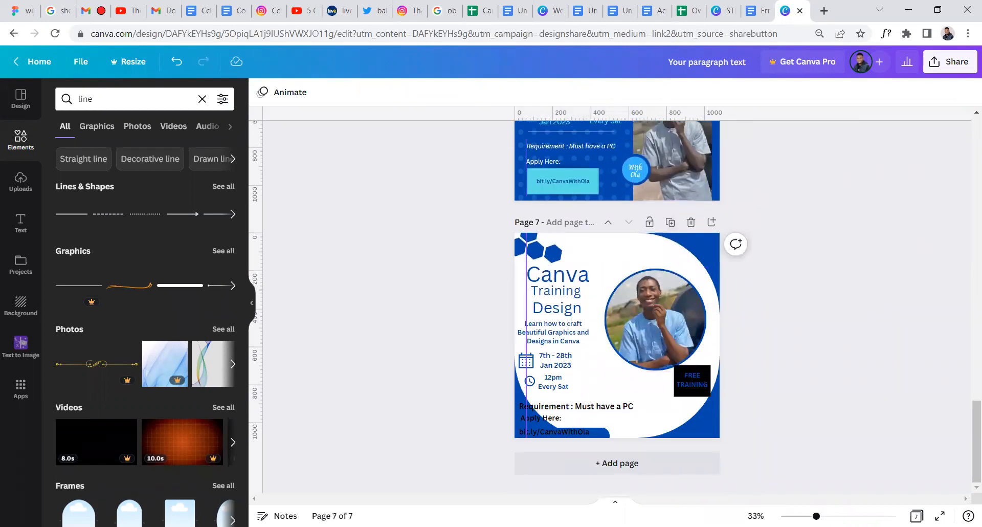
scroll(599, 394, up, 5)
scroll(599, 394, down, 2)
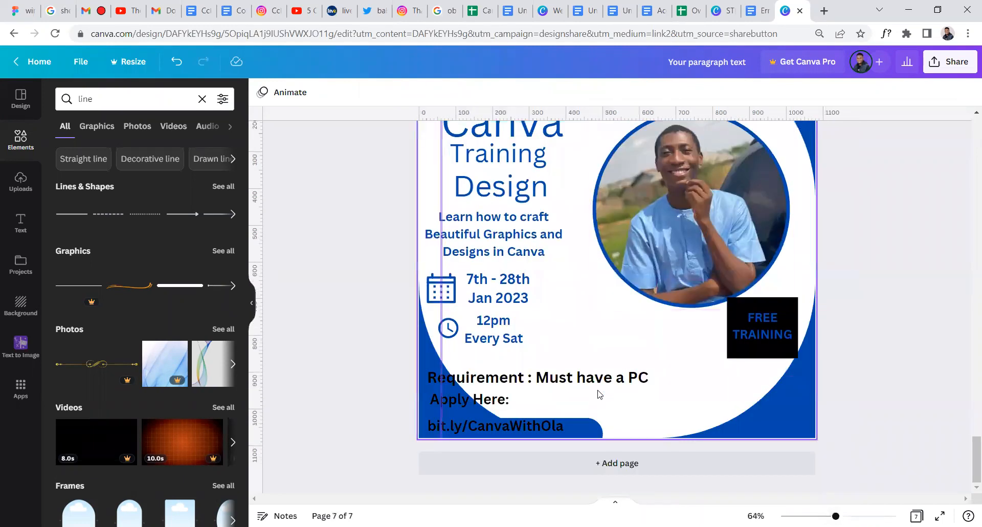
scroll(599, 394, up, 3)
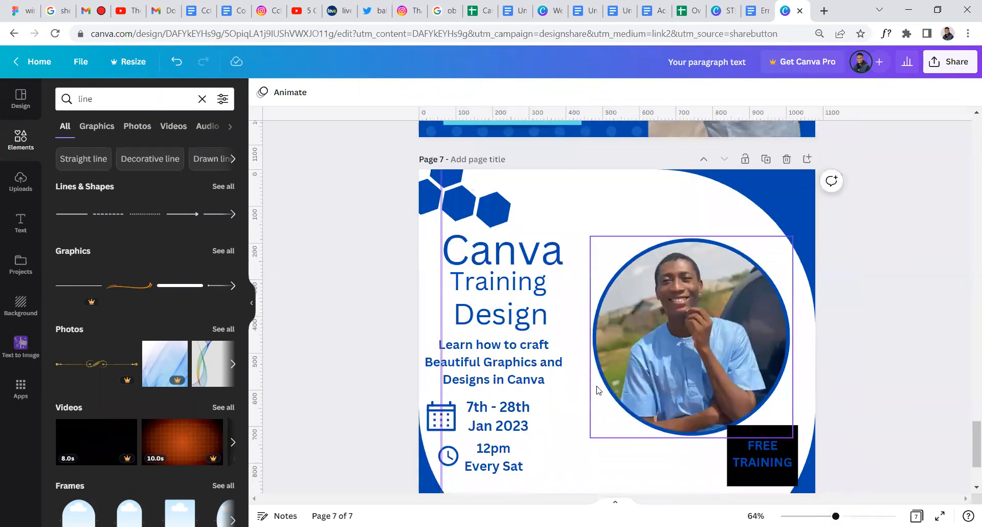
scroll(598, 390, down, 2)
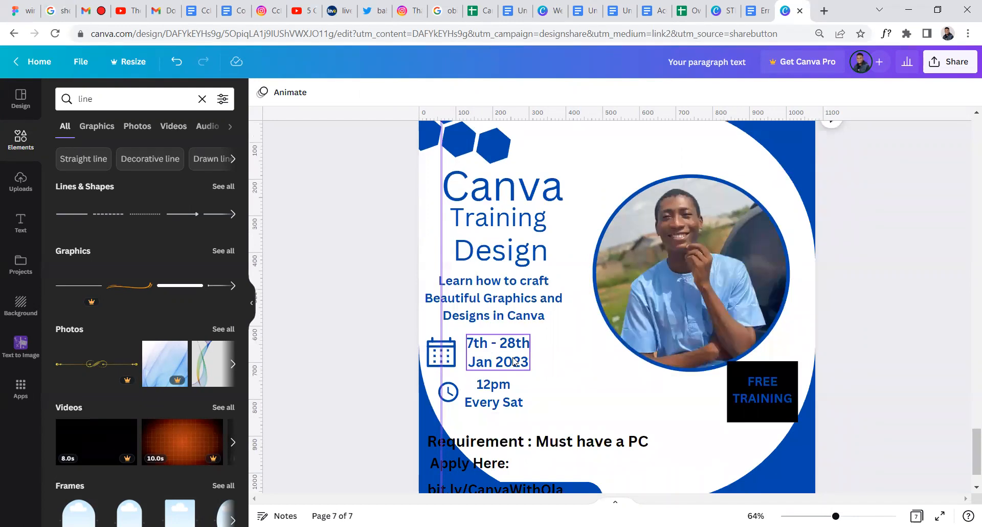
scroll(514, 361, up, 2)
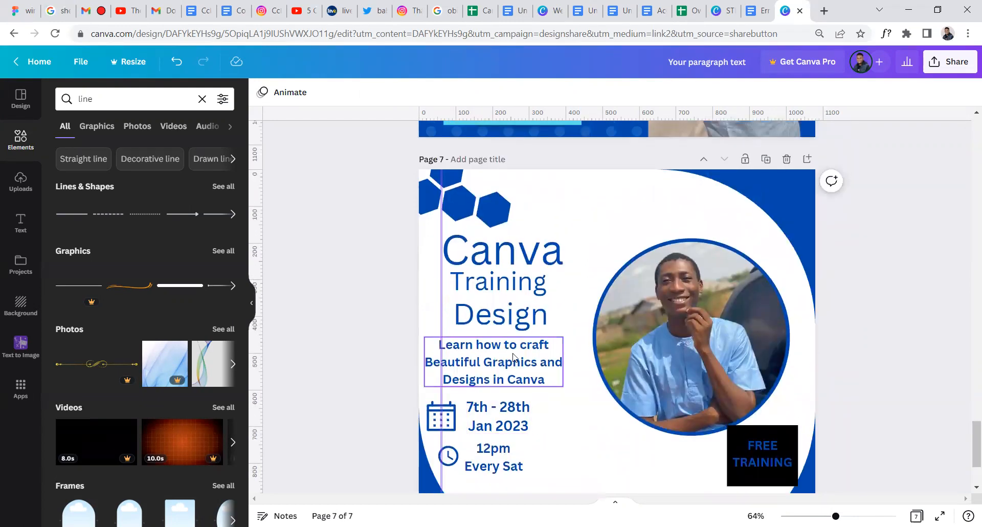
scroll(514, 360, down, 3)
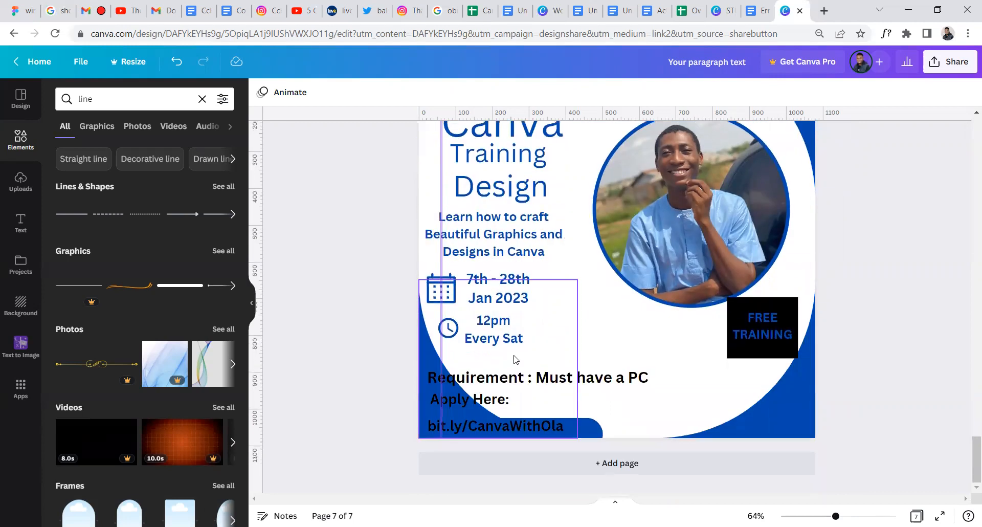
scroll(514, 360, up, 2)
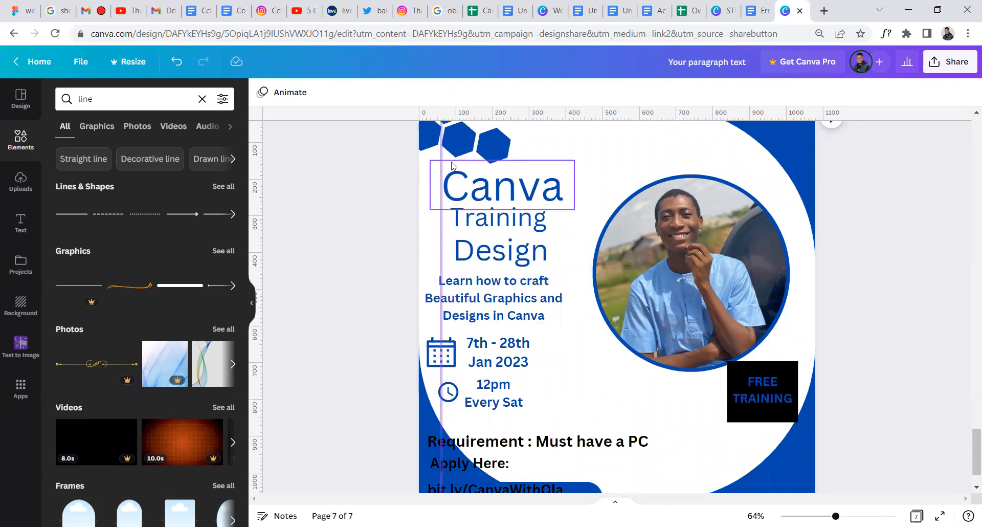
Undo the last guide change and narrow the "Canva" title's text box on page 7 from its left side
mouse_move(442, 167)
mouse_down()
mouse_move(397, 197)
mouse_move(432, 202)
mouse_move(406, 207)
mouse_up()
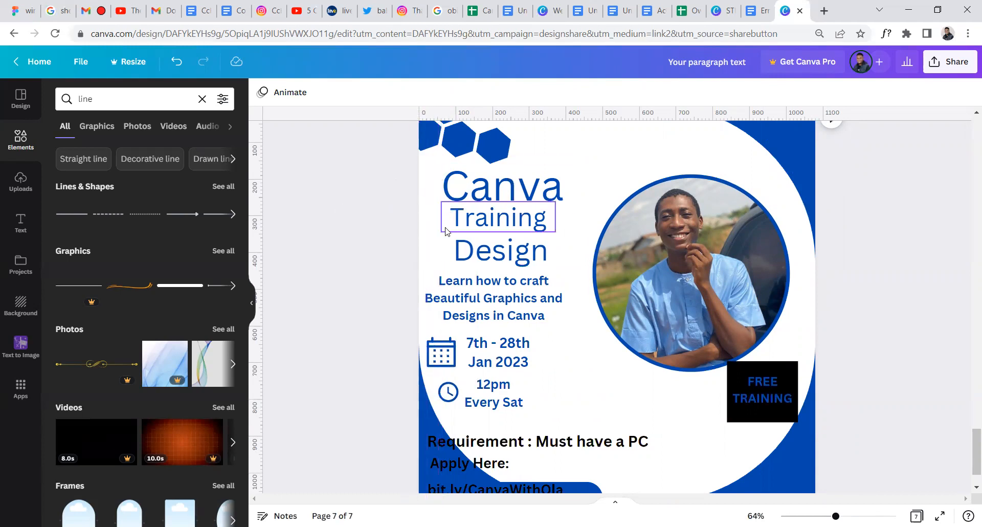
key(ctrl+z)
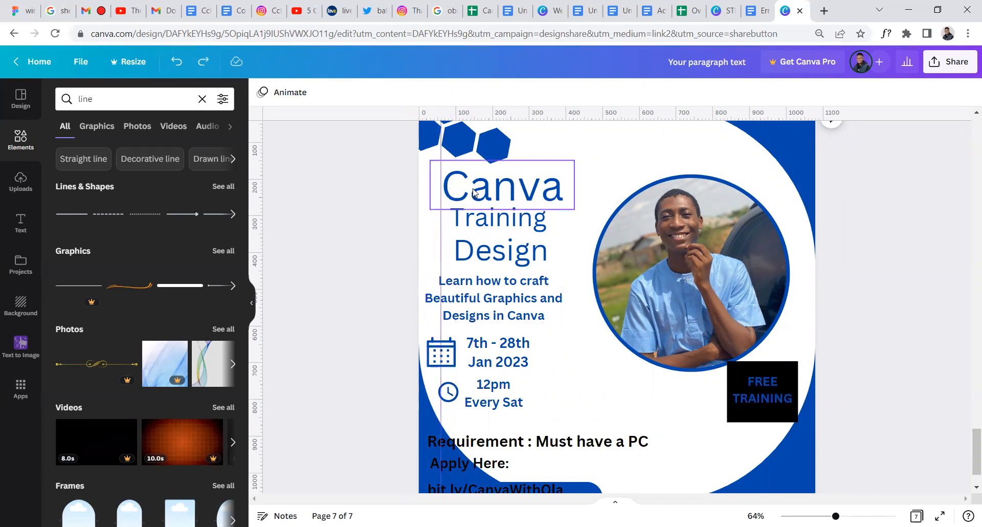
click(438, 187)
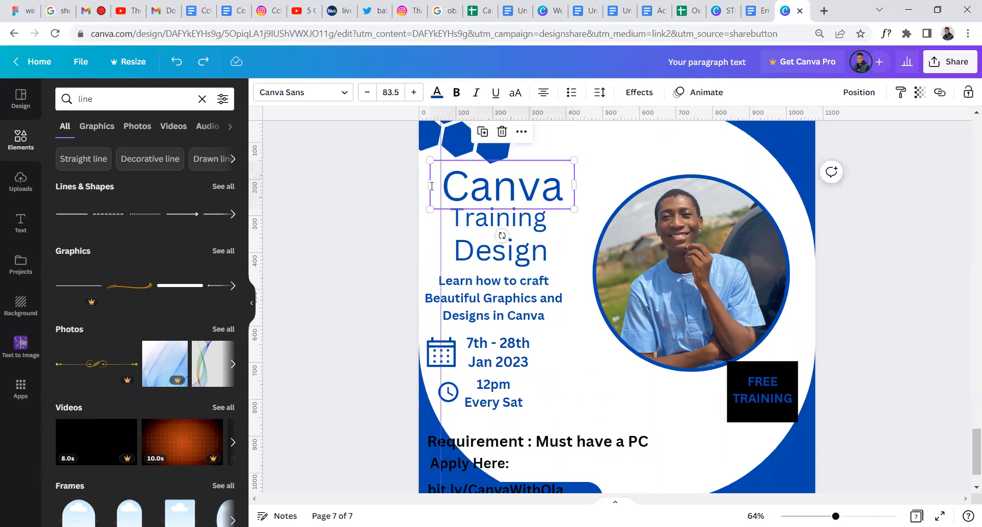
mouse_move(432, 186)
mouse_down()
mouse_move(461, 184)
mouse_move(442, 182)
mouse_up()
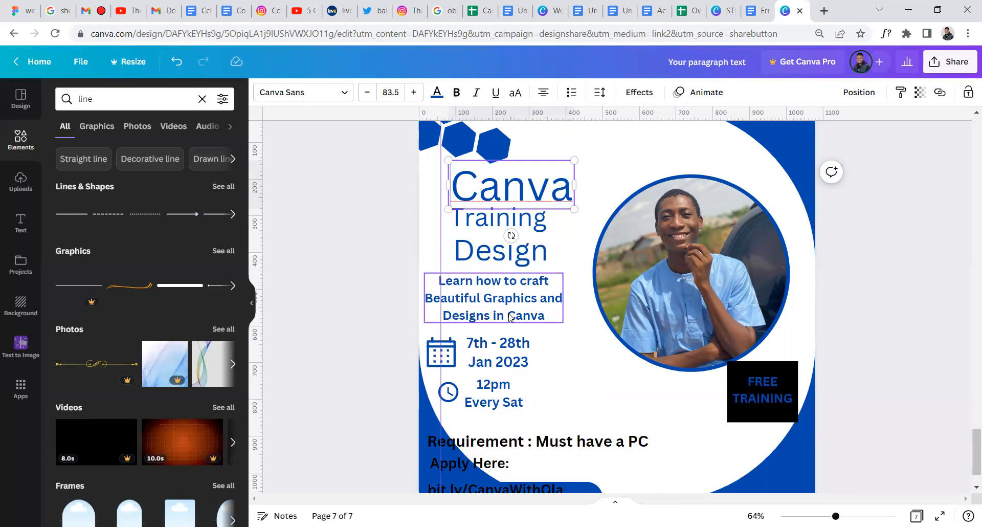
Compare the text alignment and spacing of the page 7 flyer with the page 6 flyer
scroll(527, 353, down, 1)
scroll(527, 353, down, 3)
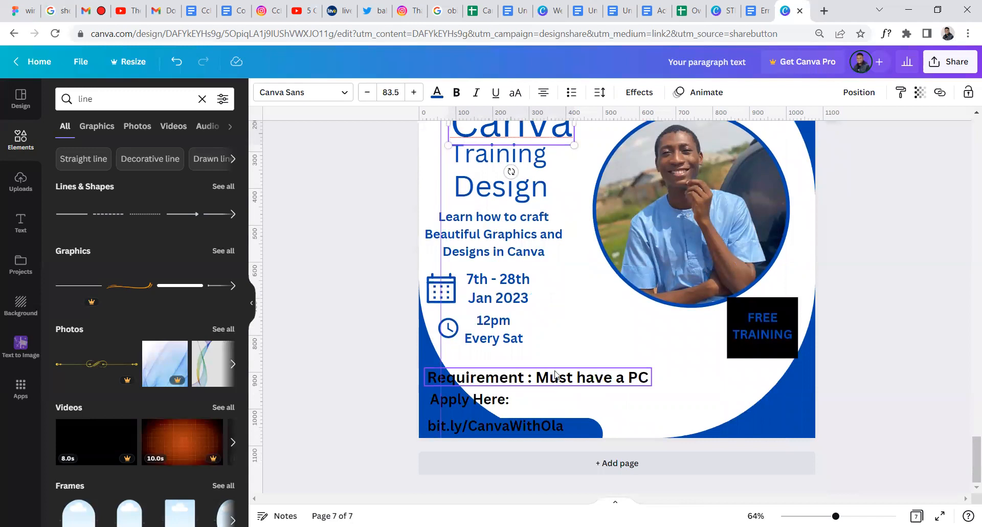
scroll(543, 341, up, 4)
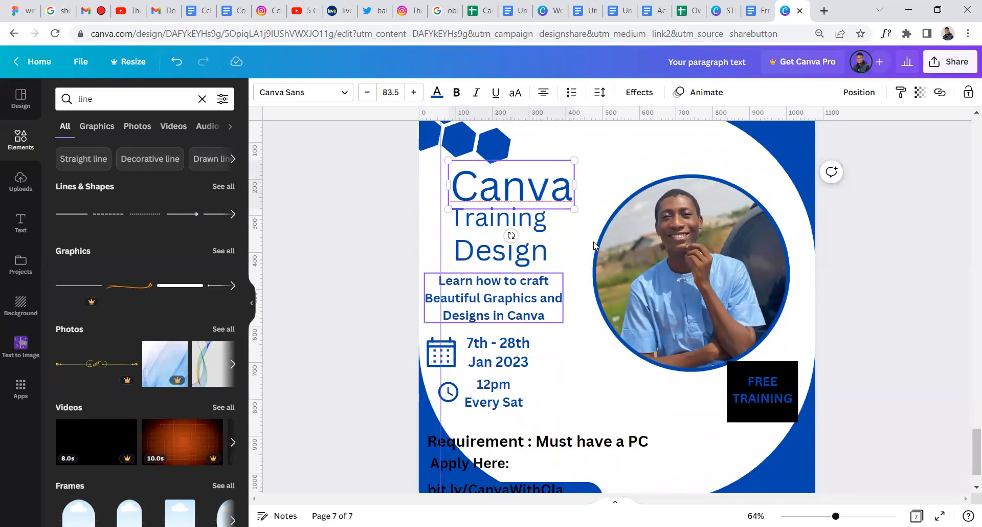
scroll(579, 307, up, 20)
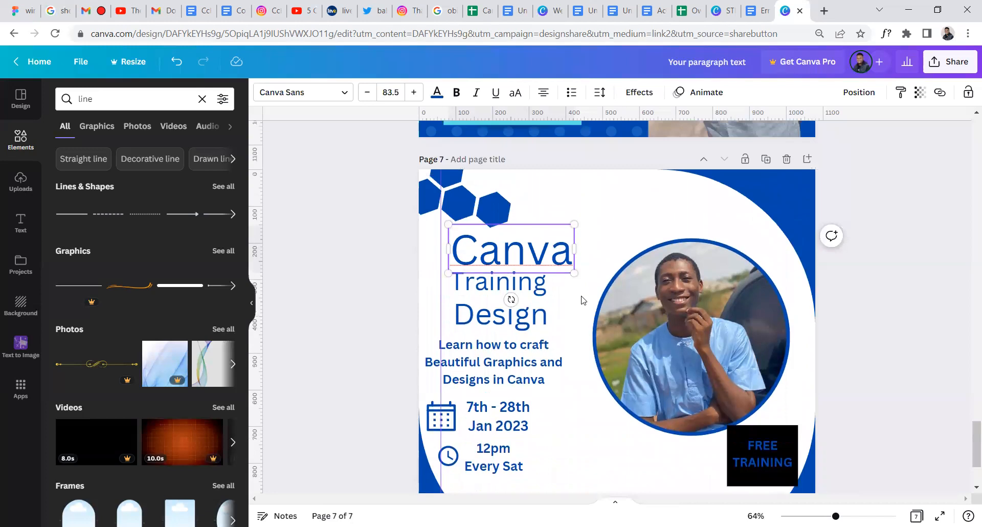
scroll(581, 296, down, 10)
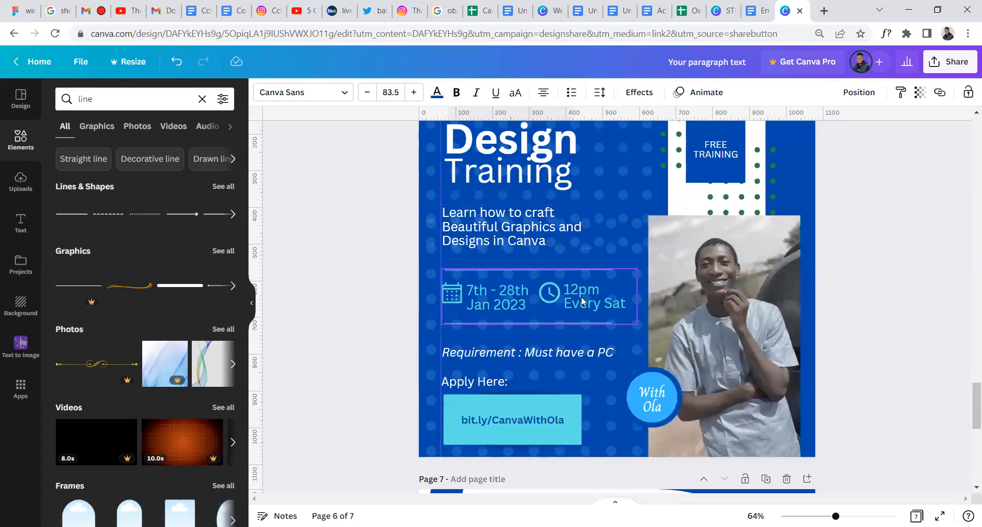
scroll(595, 301, up, 3)
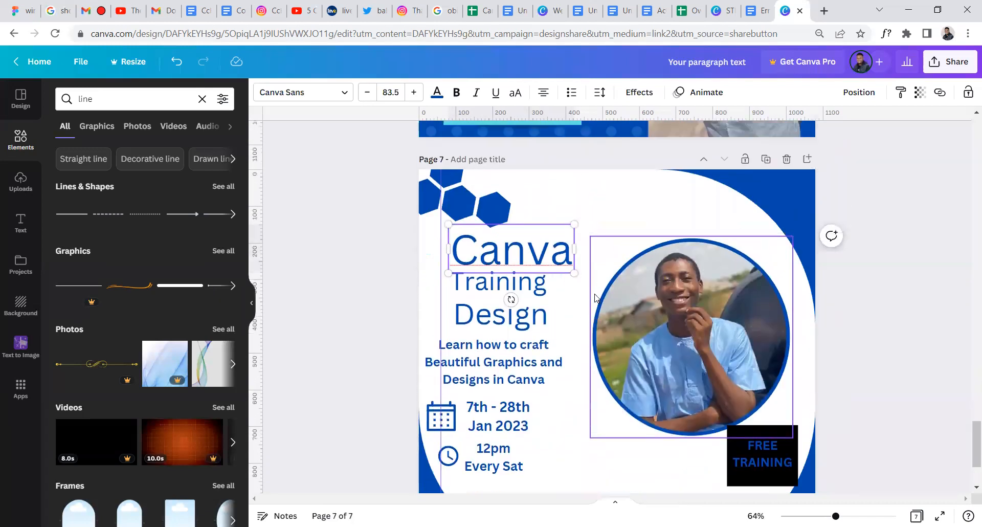
scroll(596, 296, down, 2)
scroll(596, 297, down, 2)
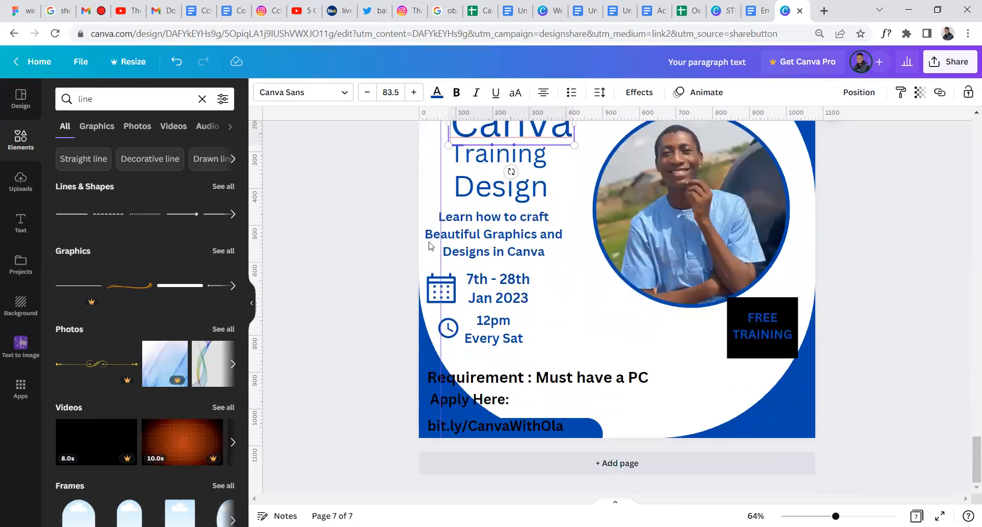
Look through the participants spreadsheet in Google Sheets and the flyers on pages 3 and 2 of the "STRUCTURE YOUR BUSINESS" Canva design
click(476, 7)
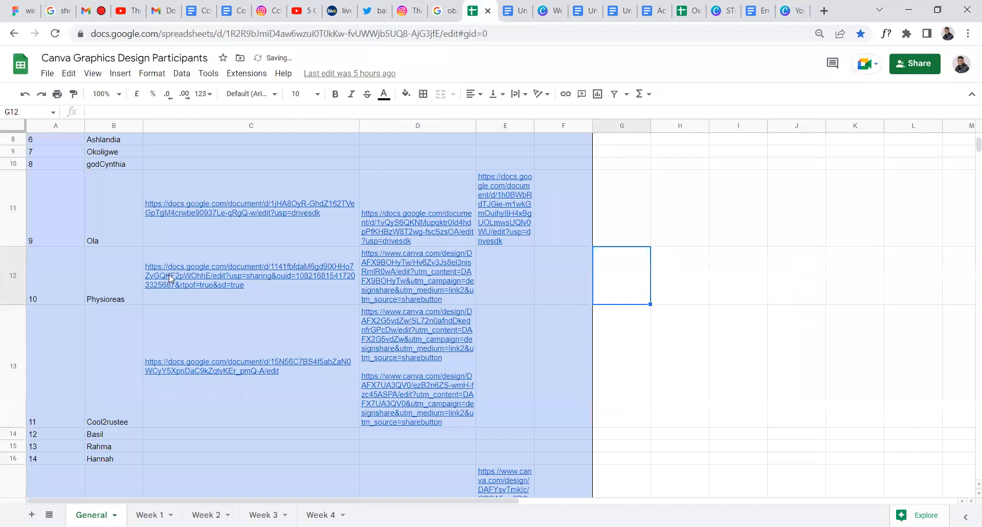
click(790, 11)
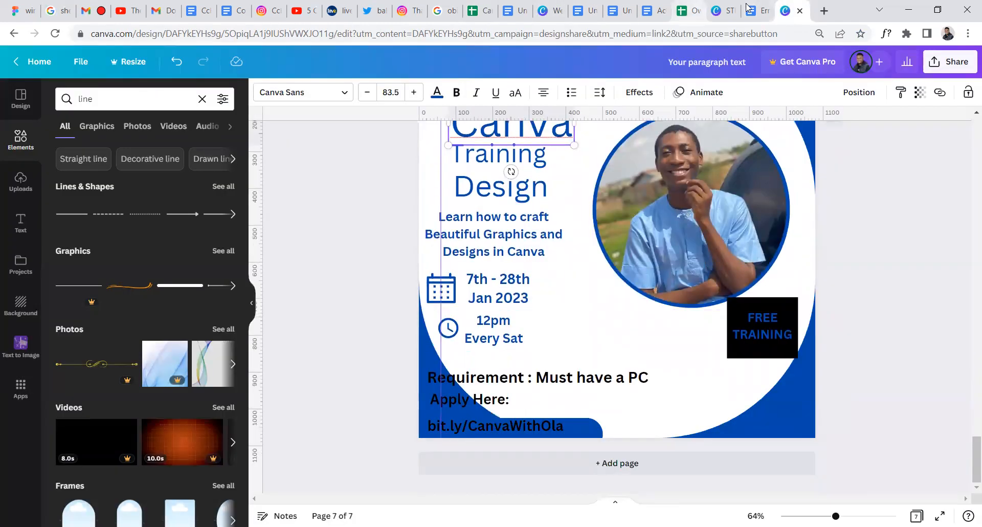
click(727, 10)
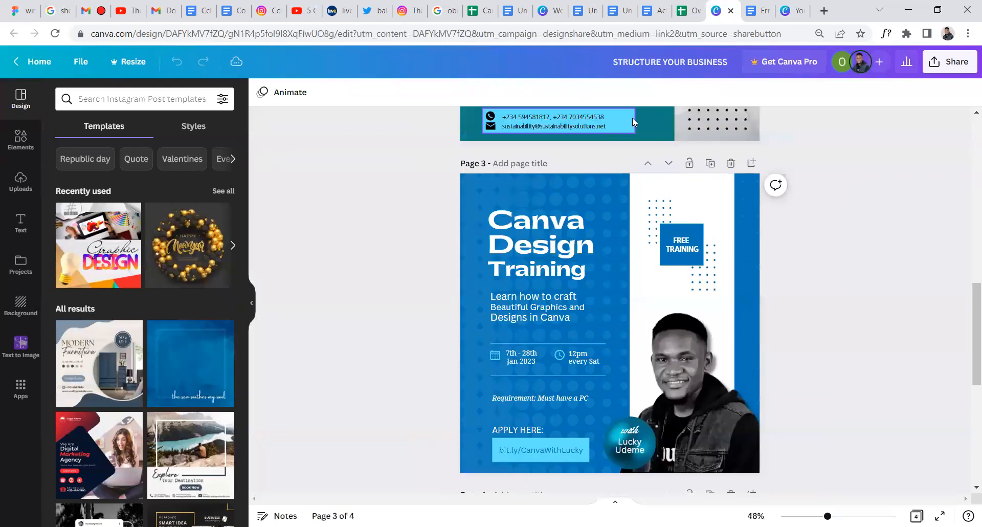
scroll(717, 304, up, 3)
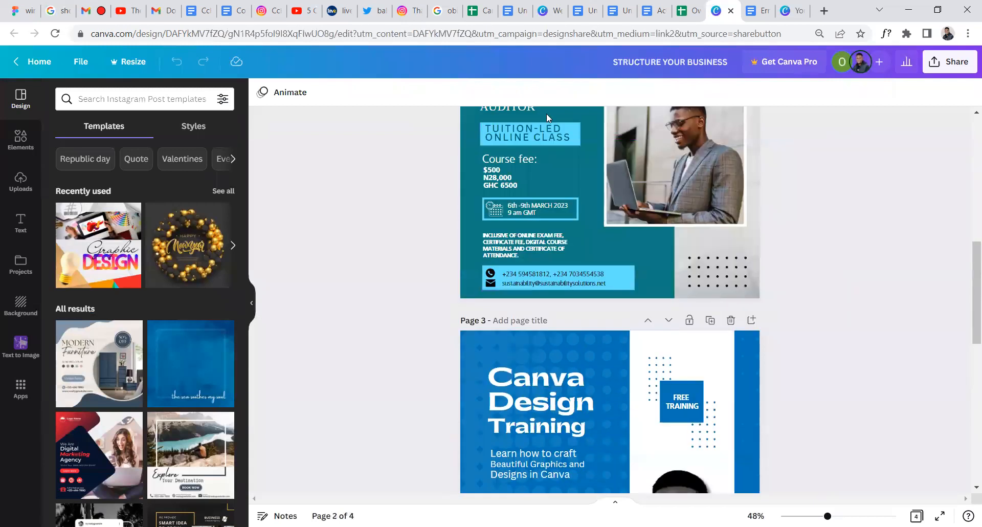
scroll(585, 155, up, 3)
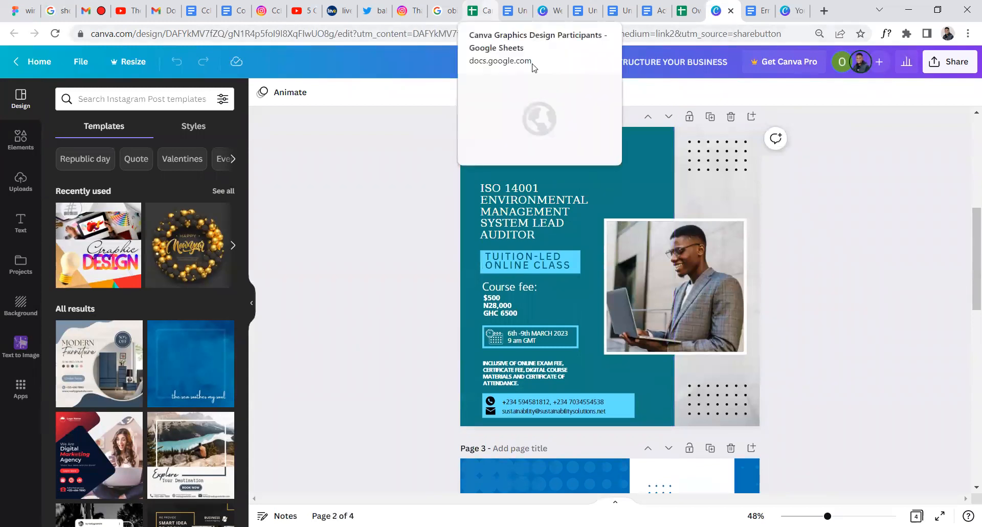
Open the "Week 3" design, show its rulers and place a vertical guide along the left edge of the Assignment 1 flyer's text
click(549, 11)
scroll(592, 185, up, 11)
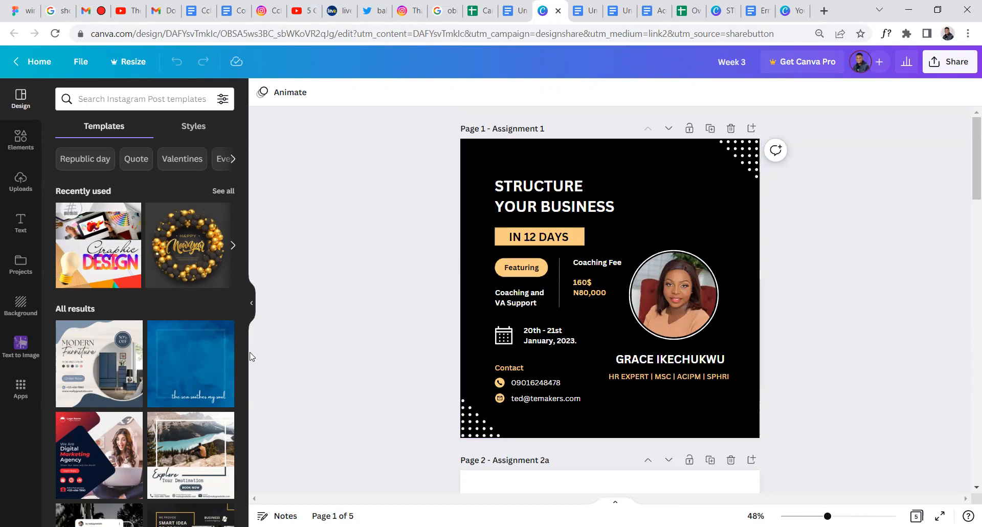
key(shift+r)
drag(260, 343, 505, 346)
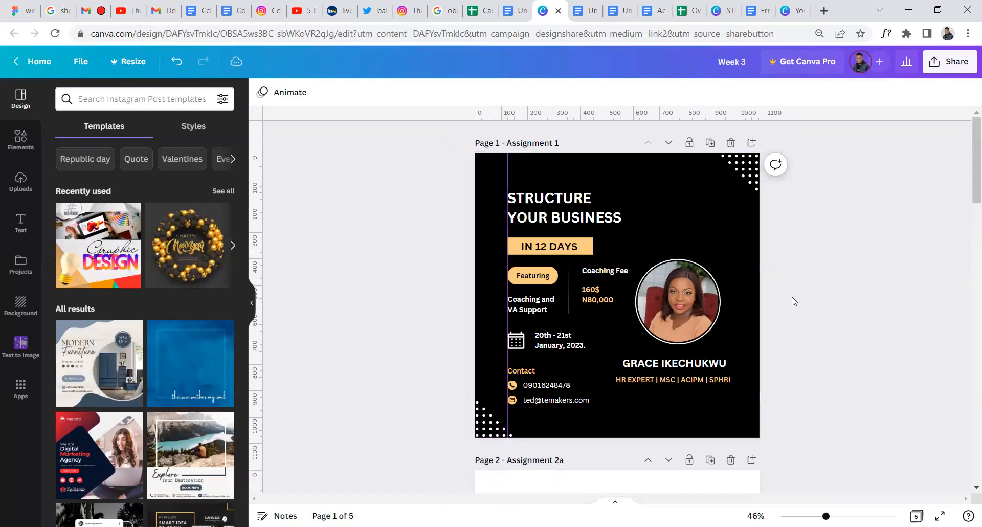
Hide the rulers and guide and examine the layout of the Assignment 1 flyer in the "Week 3" design
key(shift+r)
click(643, 207)
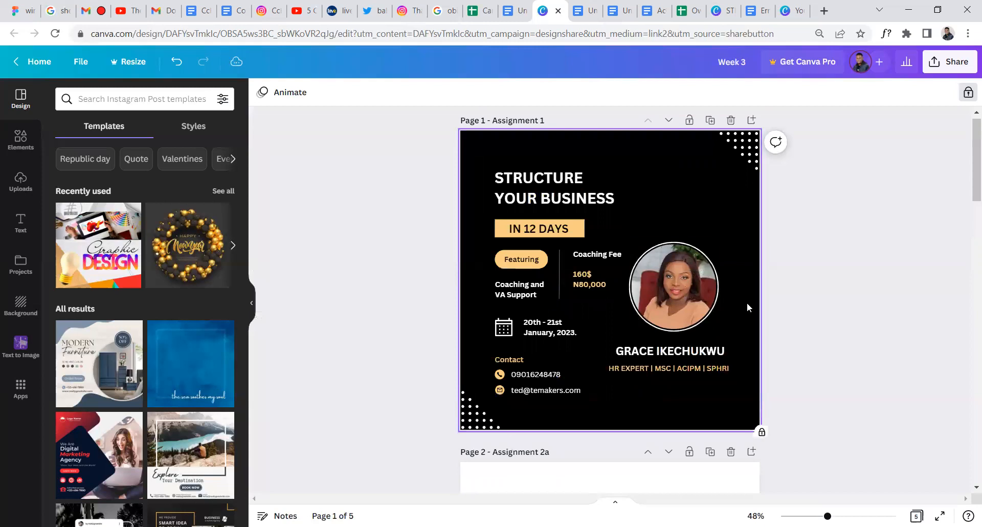
scroll(660, 350, up, 3)
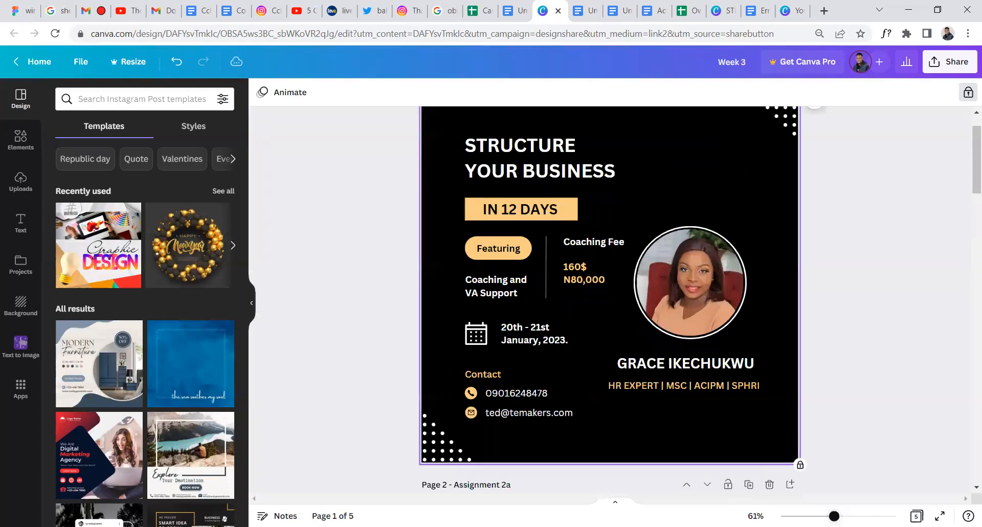
scroll(706, 358, up, 1)
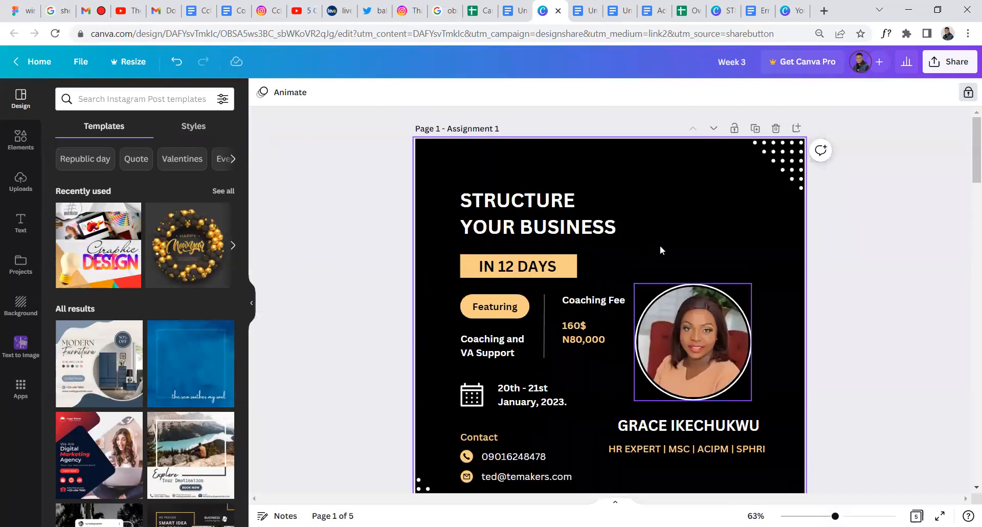
Reduce the line spacing of the "STRUCTURE YOUR BUSINESS" heading on the Assignment 1 flyer so its two lines sit closer together
click(579, 218)
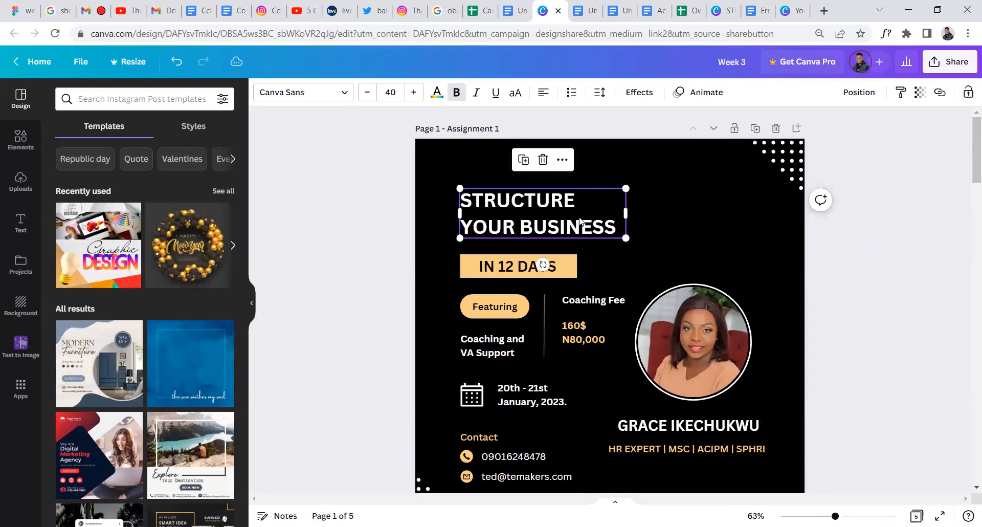
click(599, 96)
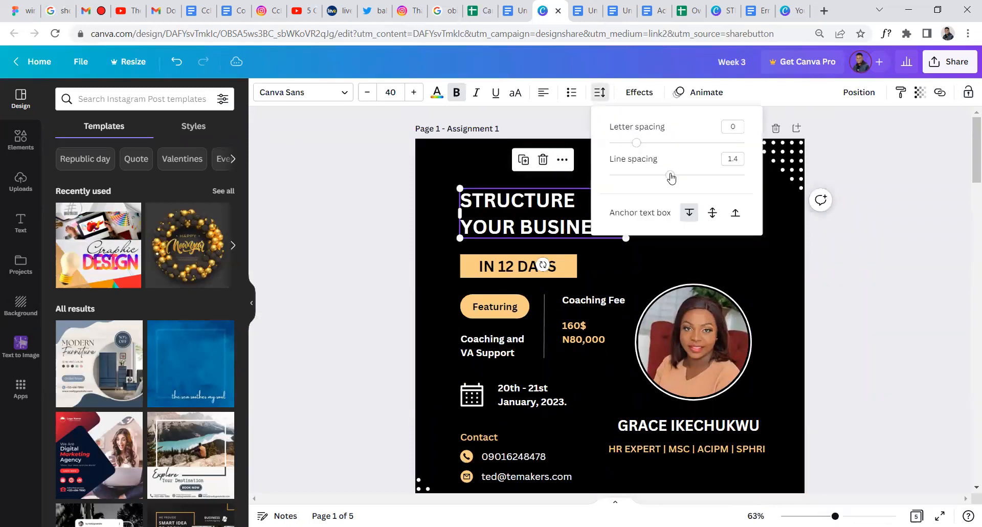
click(446, 210)
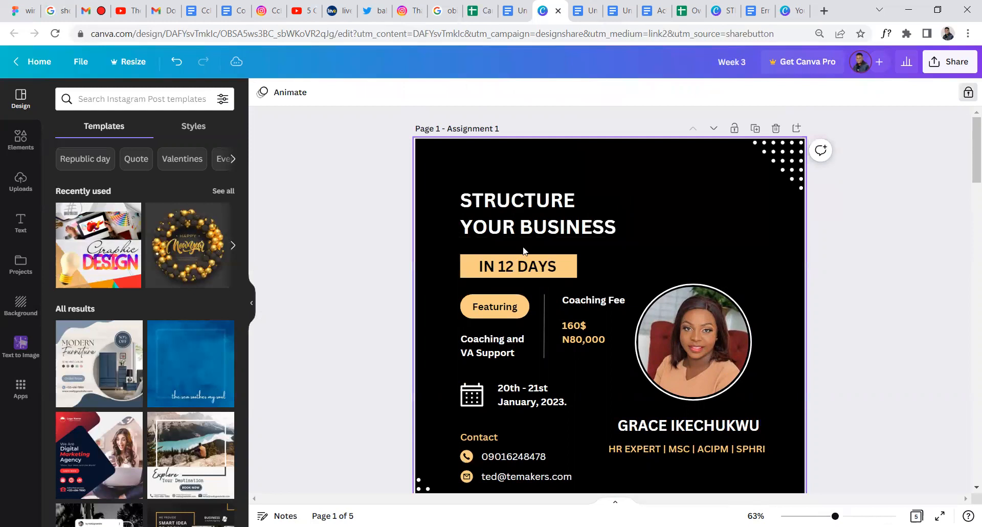
click(563, 223)
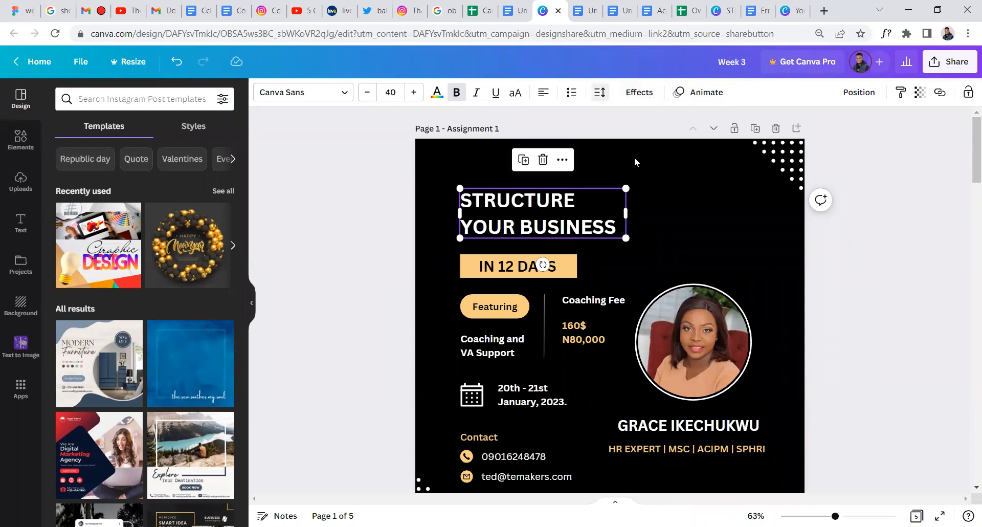
click(599, 92)
drag(669, 175, 646, 178)
click(712, 262)
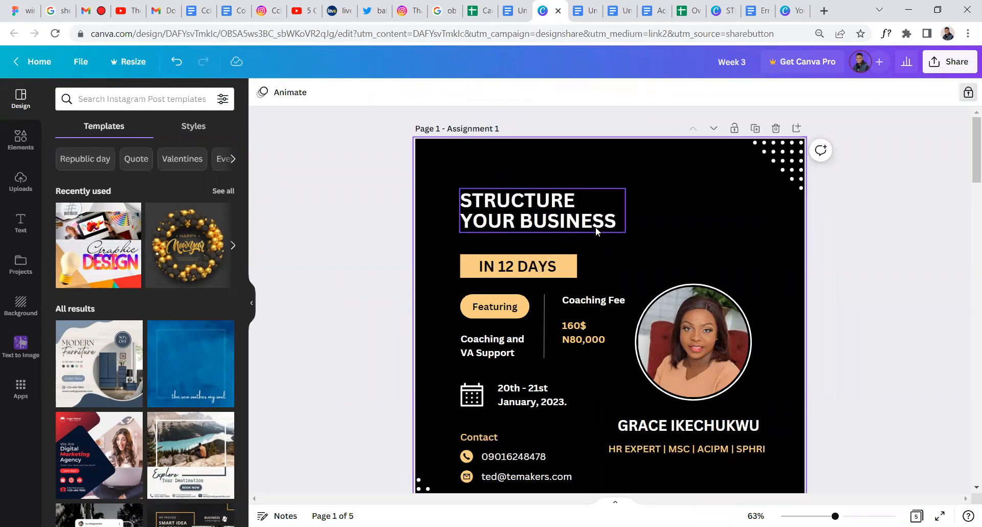
Copy "YOUR BUSINESS", remove it from the heading and enlarge the remaining word "STRUCTURE" to font size 57.8
click(614, 228)
drag(624, 231, 453, 232)
key(ctrl+c)
click(614, 261)
double_click(546, 233)
key(BackSpace)
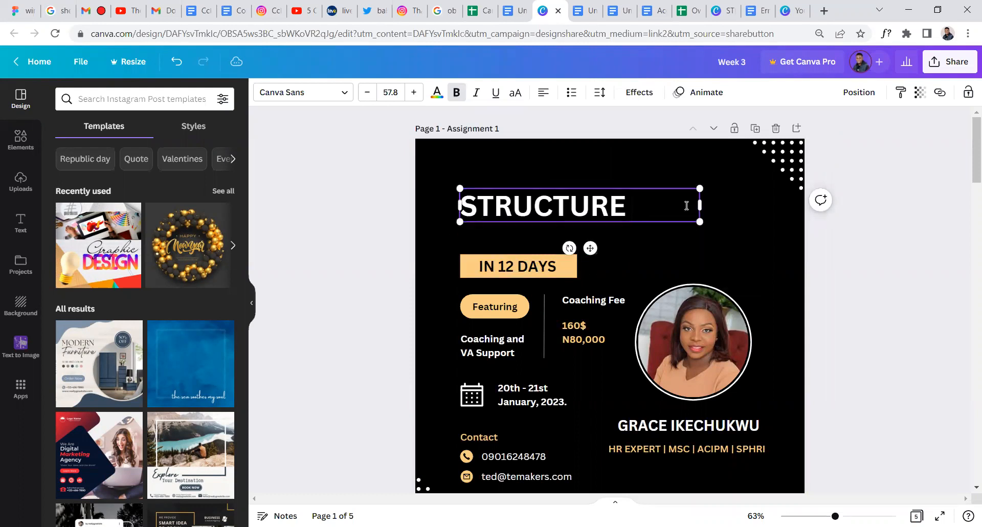
Place a copy of the "STRUCTURE" text directly beneath the original and replace its wording with "YOUR BUSINESS", sized to a similar width
drag(699, 204, 577, 227)
double_click(578, 226)
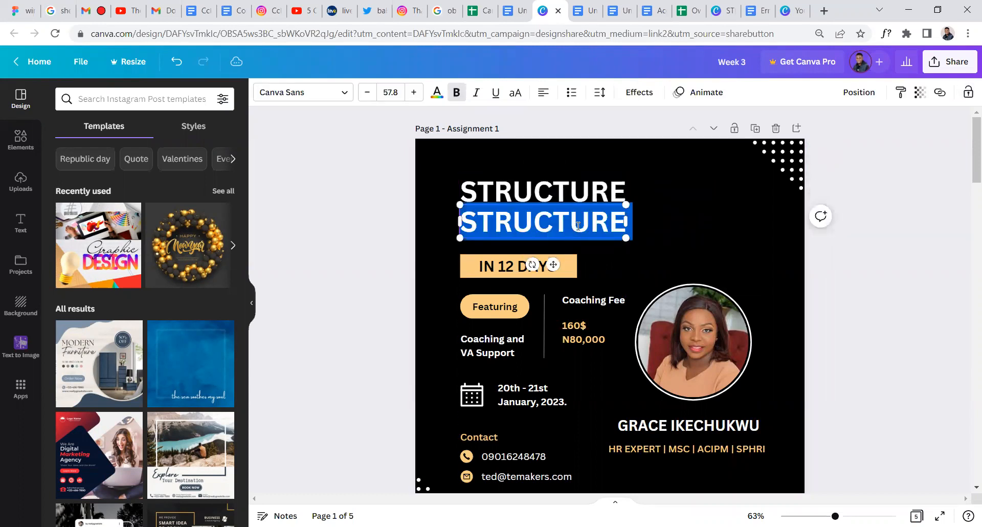
key(ctrl+v)
mouse_move(632, 235)
mouse_down()
mouse_move(697, 219)
mouse_move(685, 221)
mouse_move(690, 239)
mouse_move(633, 224)
mouse_up()
Stack "STRUCTURE" and "YOUR BUSINESS" as a tight two-line heading just above the "IN 12 DAYS" bar
shift+click(609, 195)
drag(599, 210, 599, 232)
click(679, 245)
click(575, 211)
drag(593, 199, 652, 195)
click(600, 220)
drag(674, 246, 580, 218)
drag(631, 253, 619, 249)
click(661, 207)
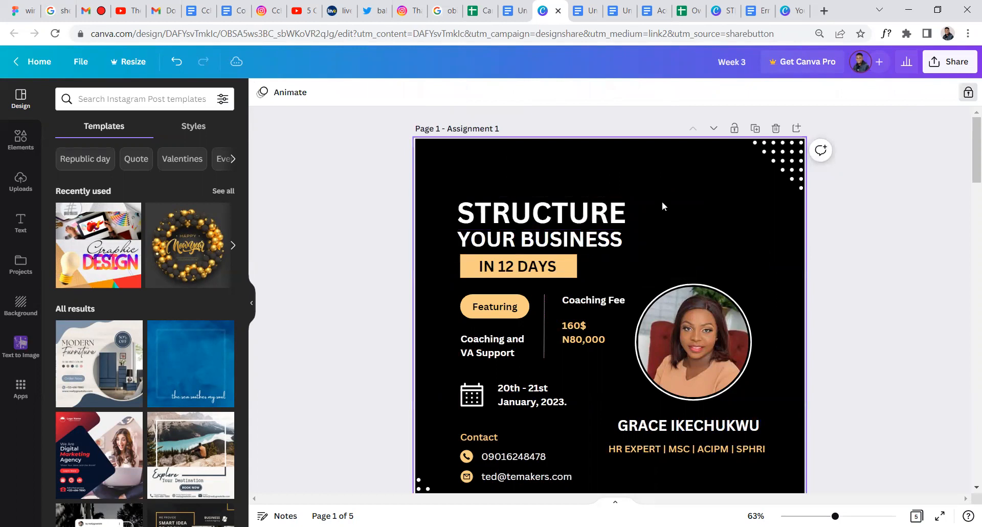
Move the "Coaching and VA Support" text up, close beneath the "Featuring" label
scroll(639, 225, down, 1)
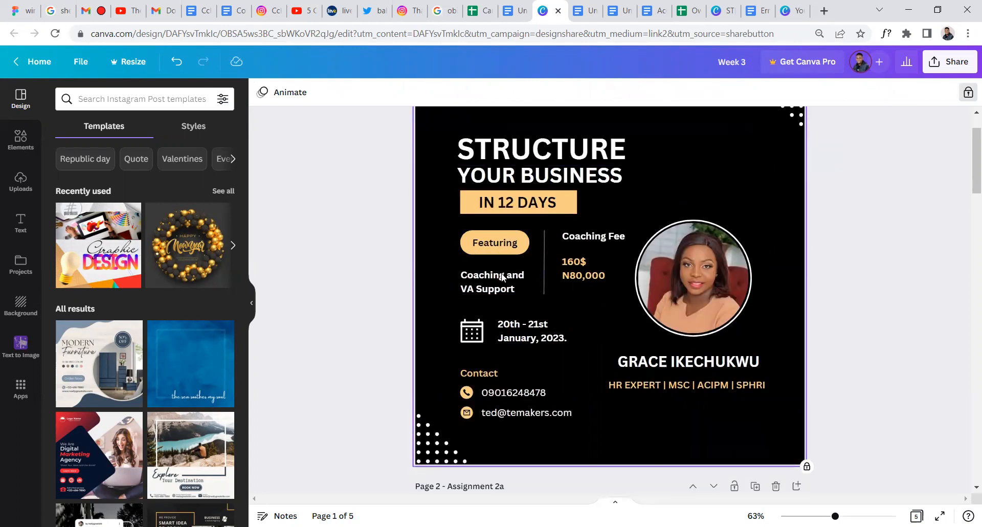
drag(509, 276, 502, 250)
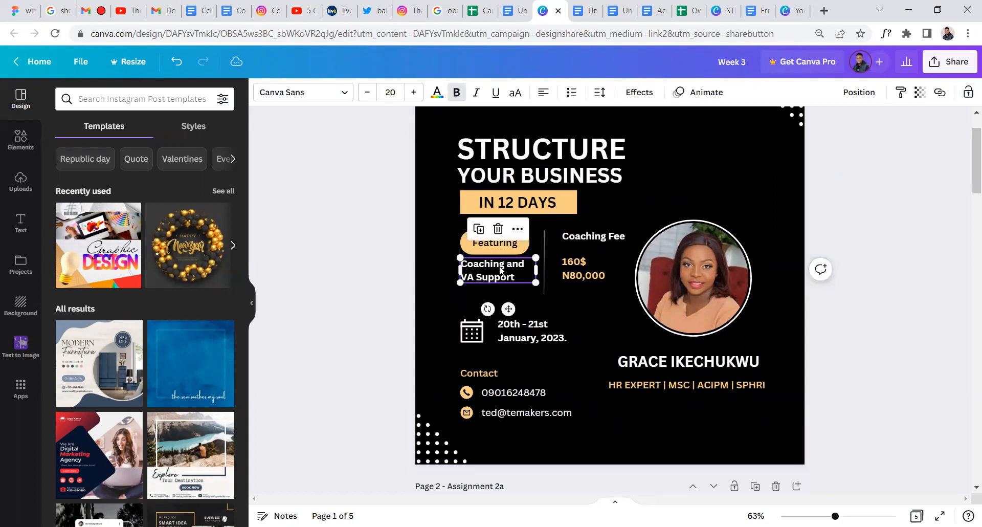
click(590, 307)
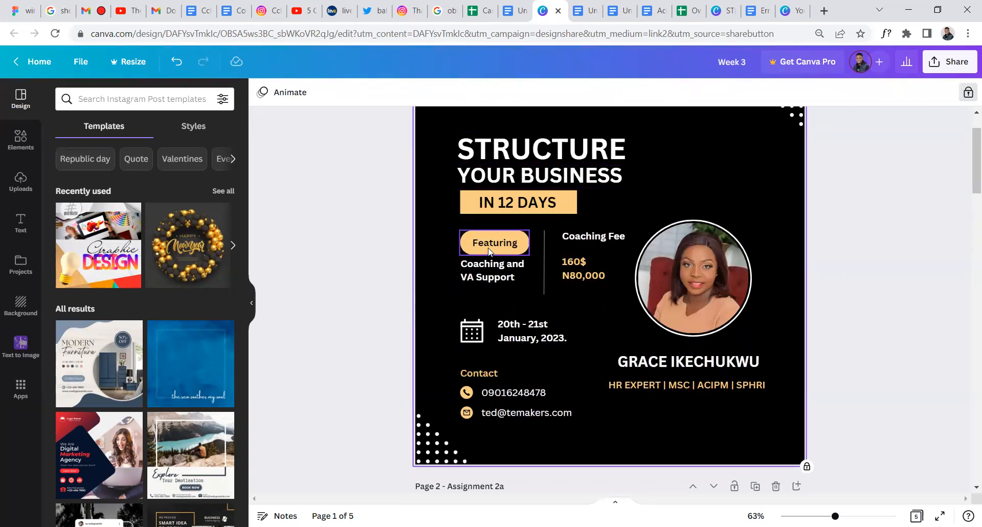
Tuck the prices beneath "Coaching Fee", move both texts closer to the vertical divider, and shorten the divider to a length of about 126
click(578, 238)
click(575, 256)
drag(575, 255, 576, 244)
click(560, 260)
drag(632, 224, 571, 238)
drag(545, 295, 545, 276)
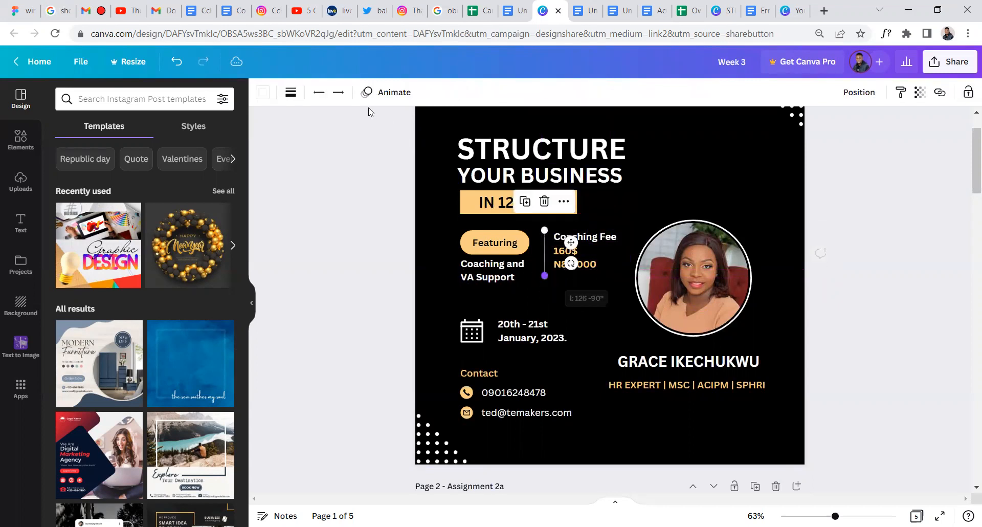
Nudge the divider line slightly left and shift the whole "Featuring" and "Coaching Fee" block a little further below the "IN 12 DAYS" bar
click(291, 93)
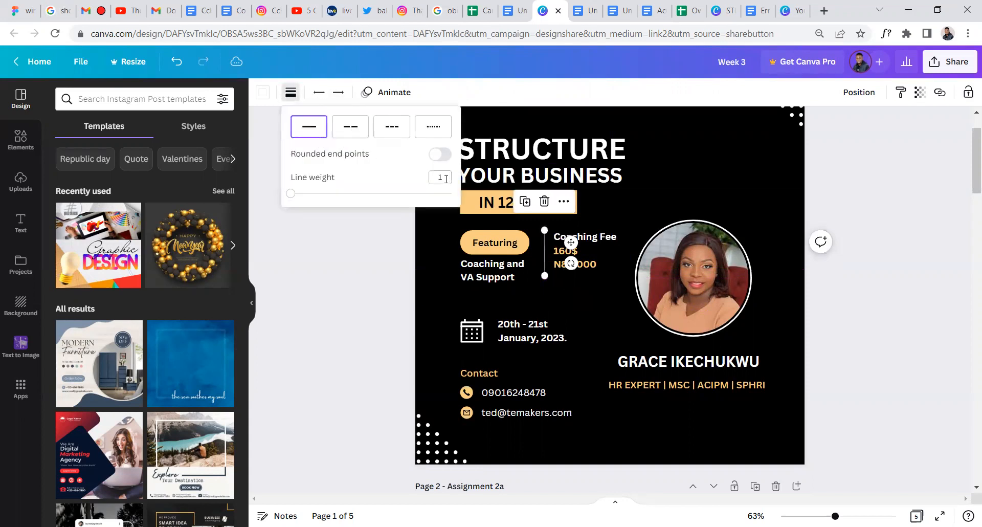
click(606, 305)
drag(543, 244, 539, 245)
drag(630, 222, 485, 251)
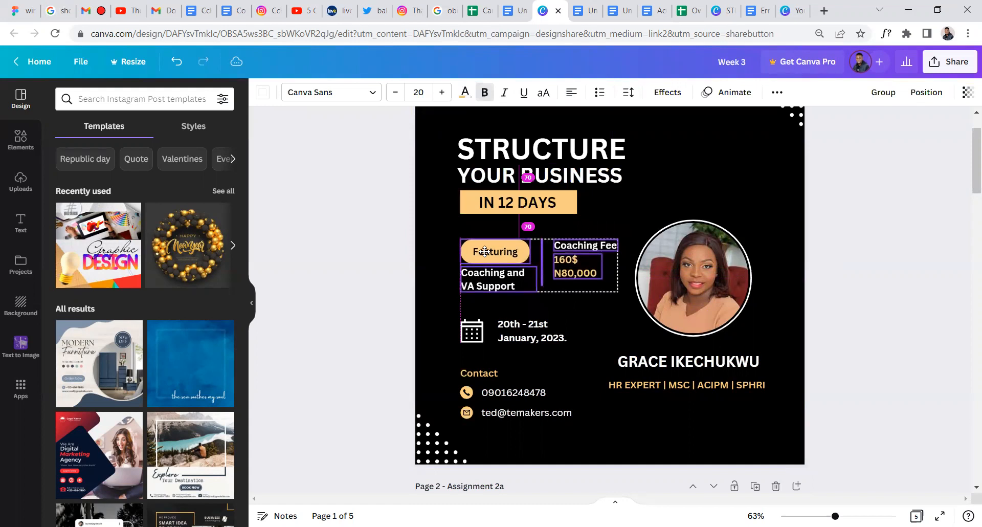
click(552, 331)
drag(552, 331, 561, 337)
key(ctrl+z)
click(638, 332)
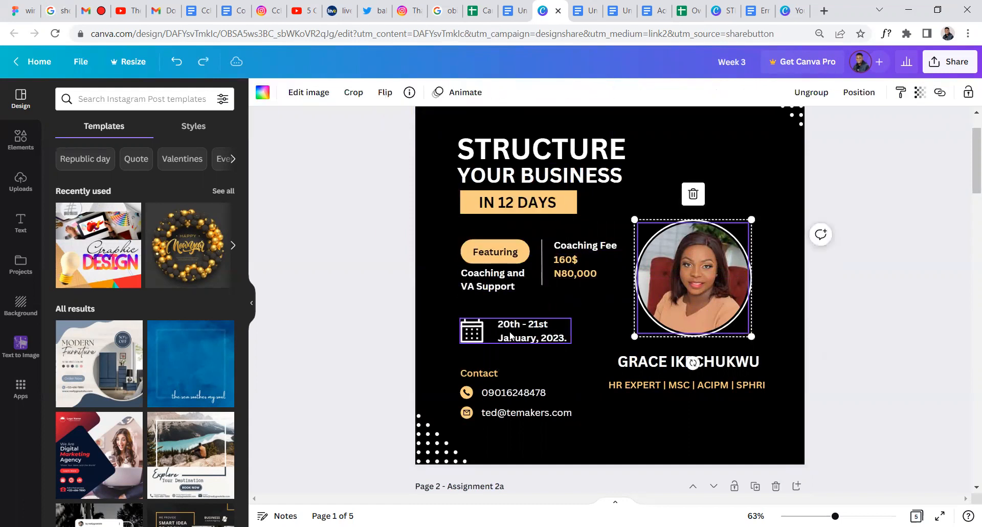
Ungroup the calendar icon and the "20th - 21st January, 2023." text, and move the date closer to the icon
right_click(510, 333)
click(563, 400)
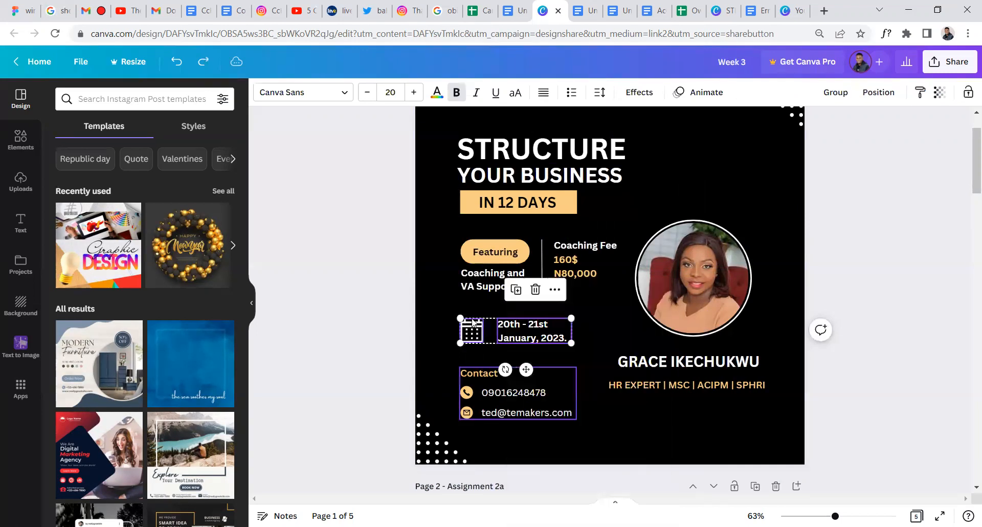
key(Escape)
click(540, 339)
drag(540, 340, 527, 337)
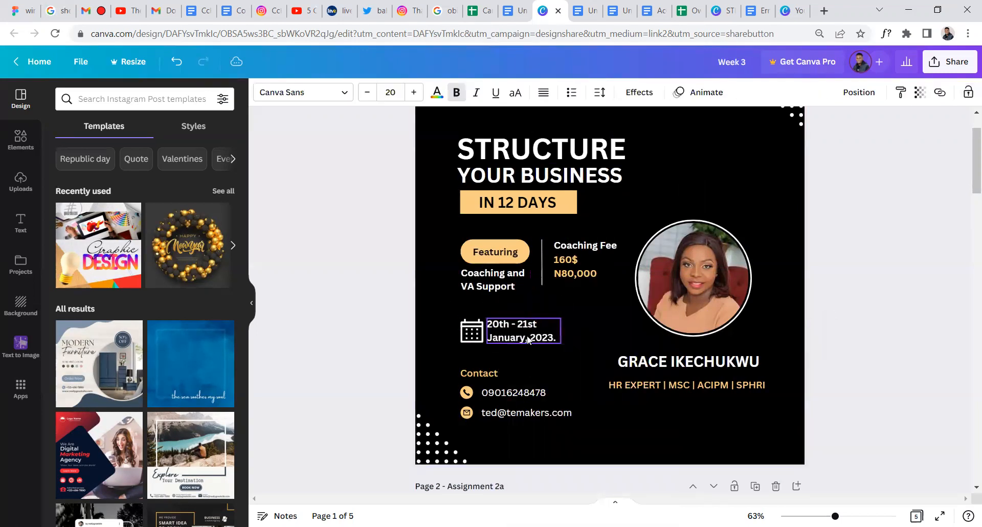
click(599, 330)
Set the date text's line spacing to 0.97 and centre the text vertically beside the calendar icon
click(539, 337)
click(599, 92)
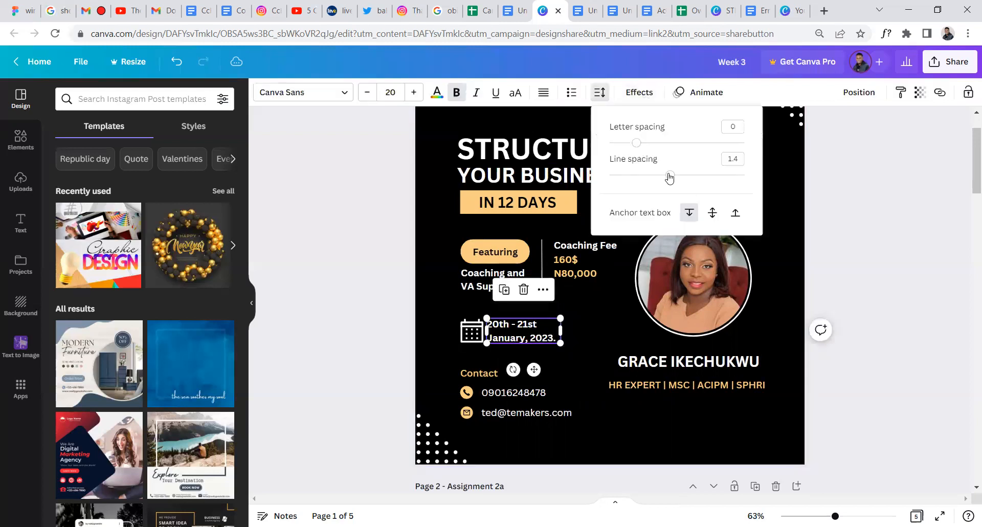
drag(669, 176, 640, 177)
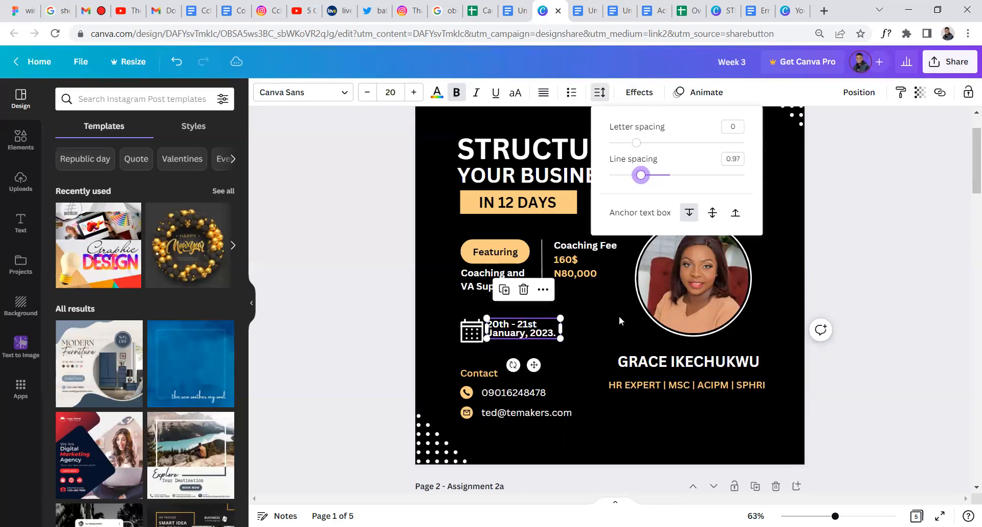
click(543, 342)
click(542, 335)
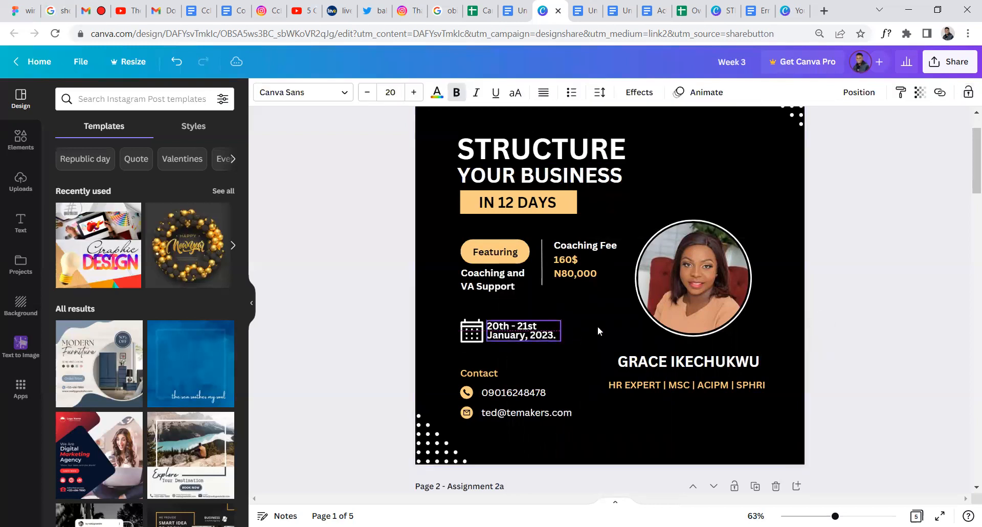
Ungroup the contact block so its heading, icons and details can be moved individually
click(564, 364)
click(511, 392)
right_click(511, 391)
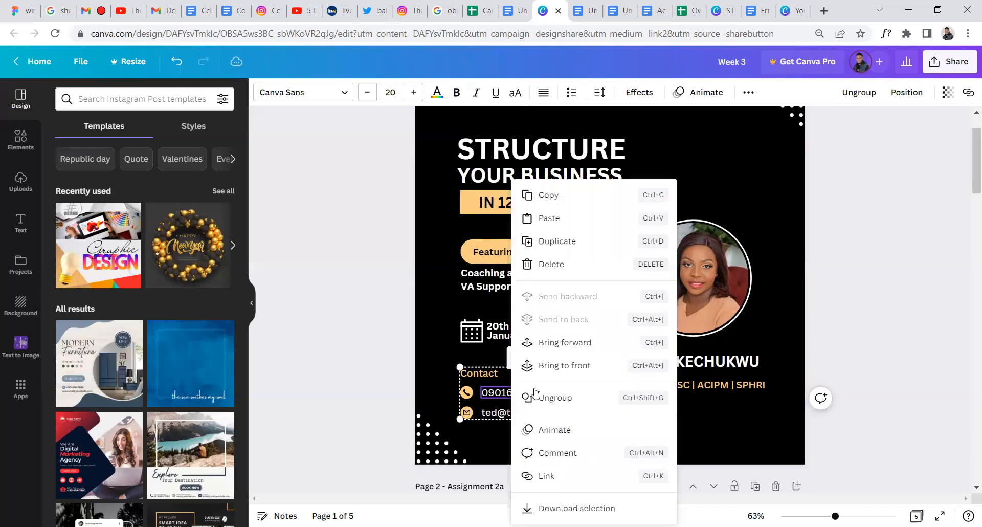
click(556, 397)
click(726, 430)
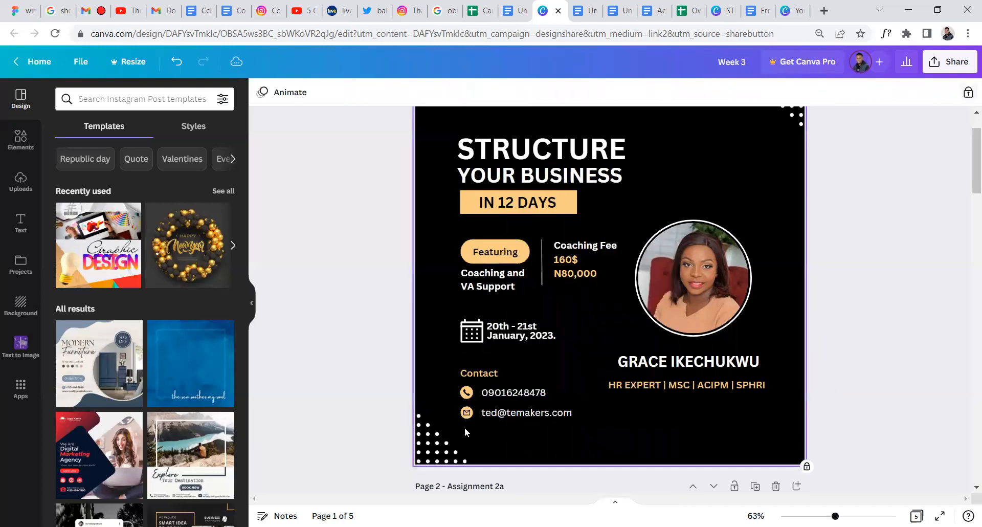
Move the envelope icon and e-mail address together up, closer beneath the phone number row
click(466, 416)
click(476, 415)
click(469, 412)
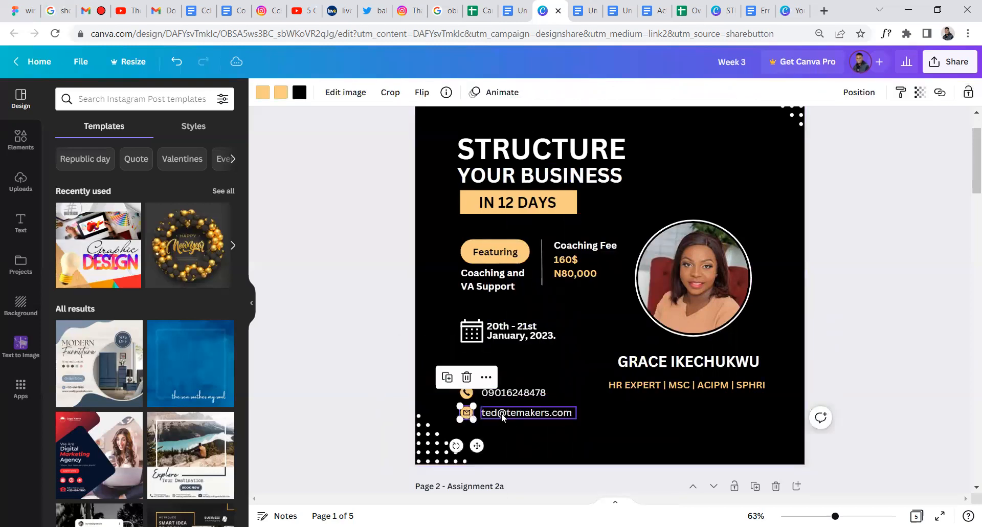
shift+click(521, 414)
drag(519, 413, 519, 404)
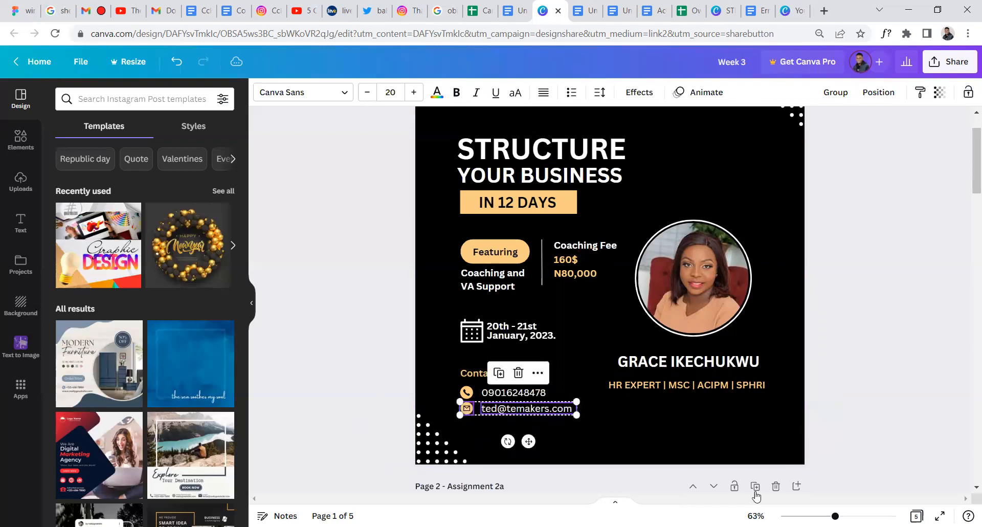
key(ctrl+z)
scroll(609, 301, up, 4)
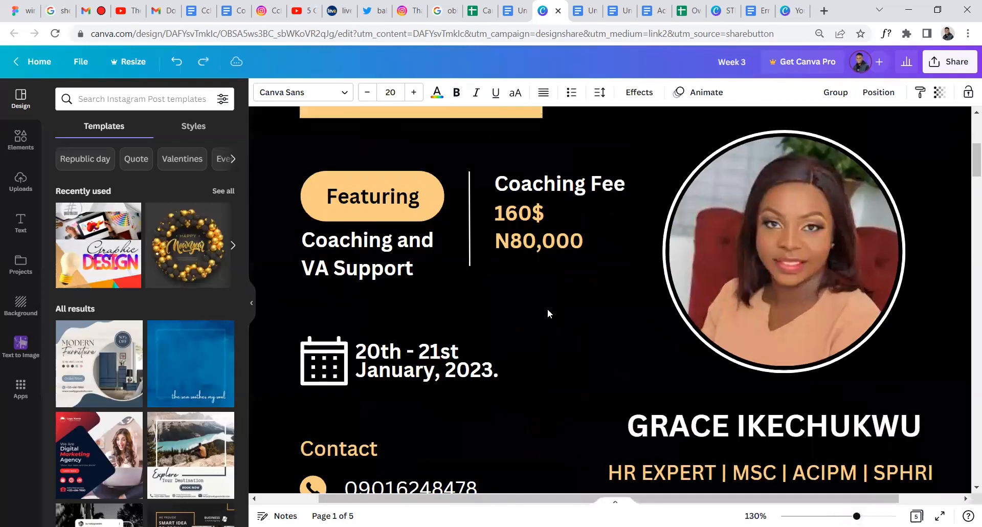
scroll(548, 313, down, 6)
drag(392, 217, 392, 208)
click(378, 241)
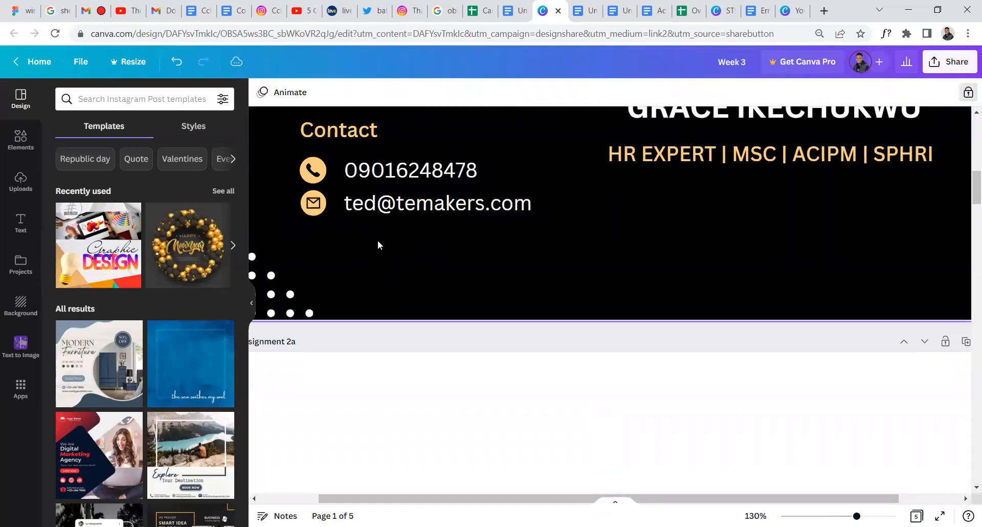
Move the "Contact" heading down towards the phone row until its gap below the calendar icon is 76, matching the gap above the icon
scroll(378, 242, up, 4)
scroll(368, 381, down, 1)
drag(351, 316, 350, 321)
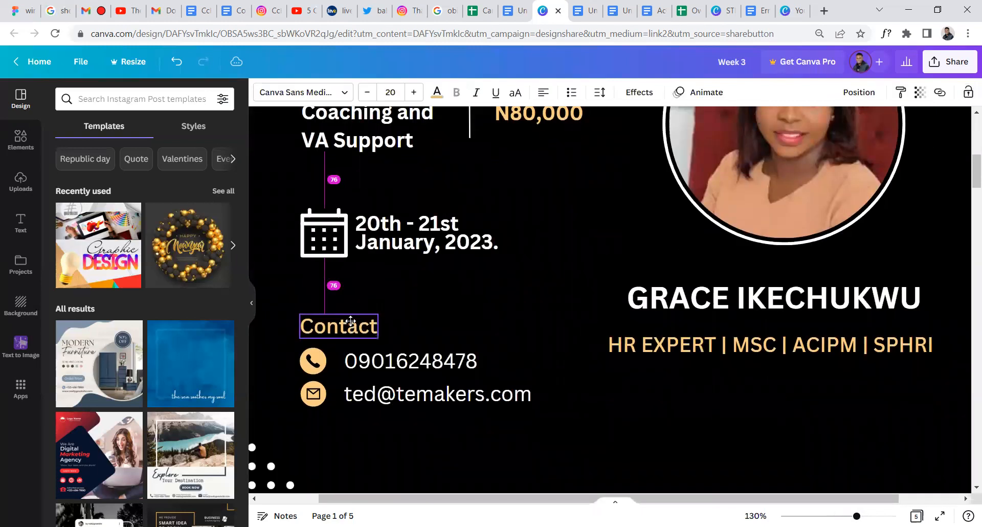
click(455, 335)
Set the line spacing of the "20th - 21st January, 2023." text to 1.05
ctrl+scroll(455, 335, down, 5)
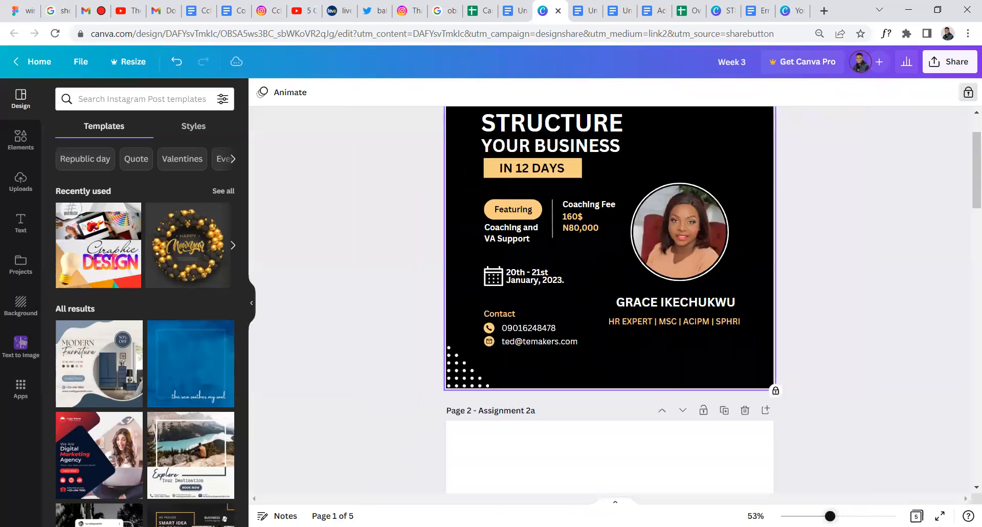
ctrl+scroll(685, 351, down, 1)
scroll(612, 365, up, 1)
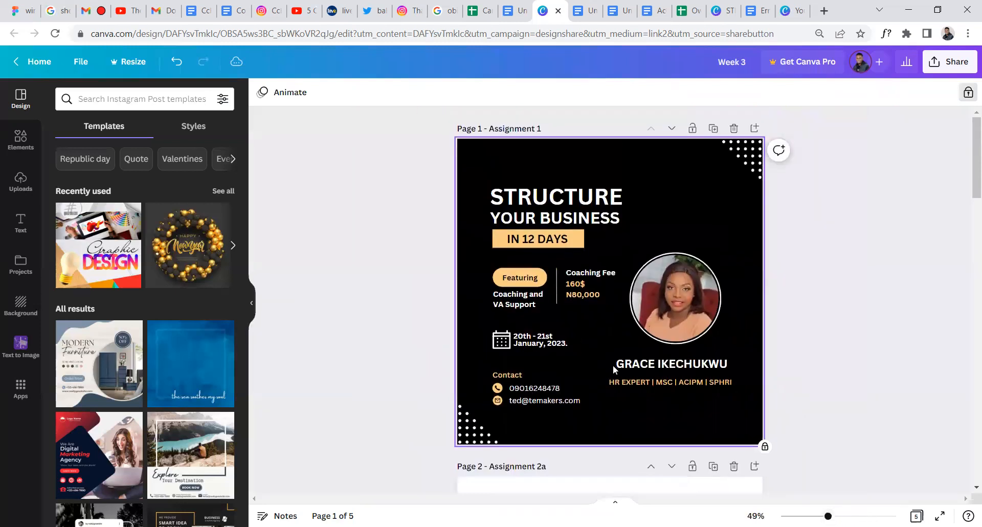
click(549, 342)
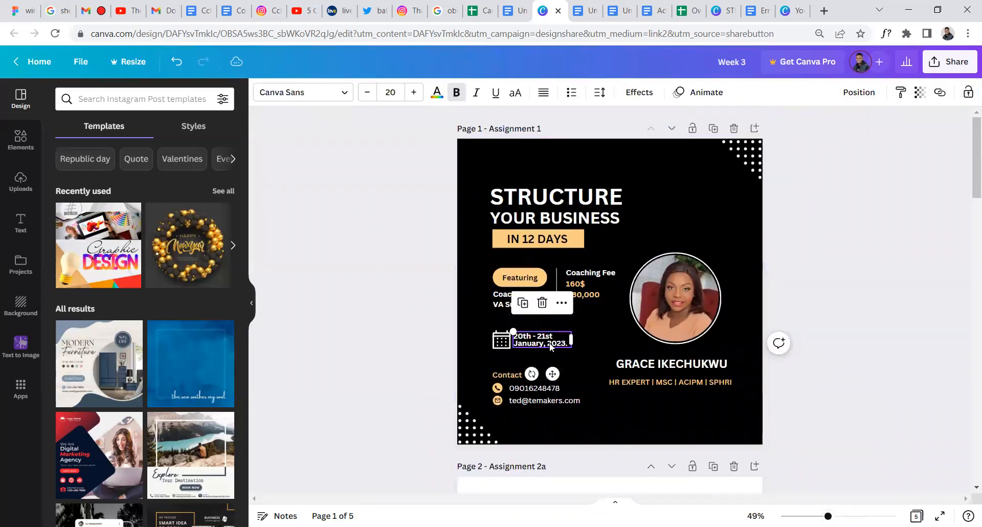
click(600, 93)
drag(643, 176, 647, 176)
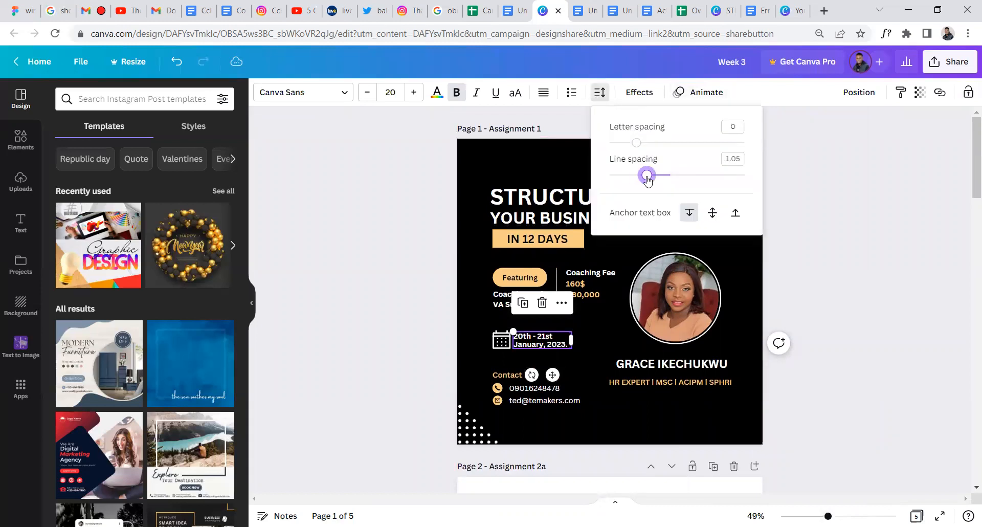
click(607, 342)
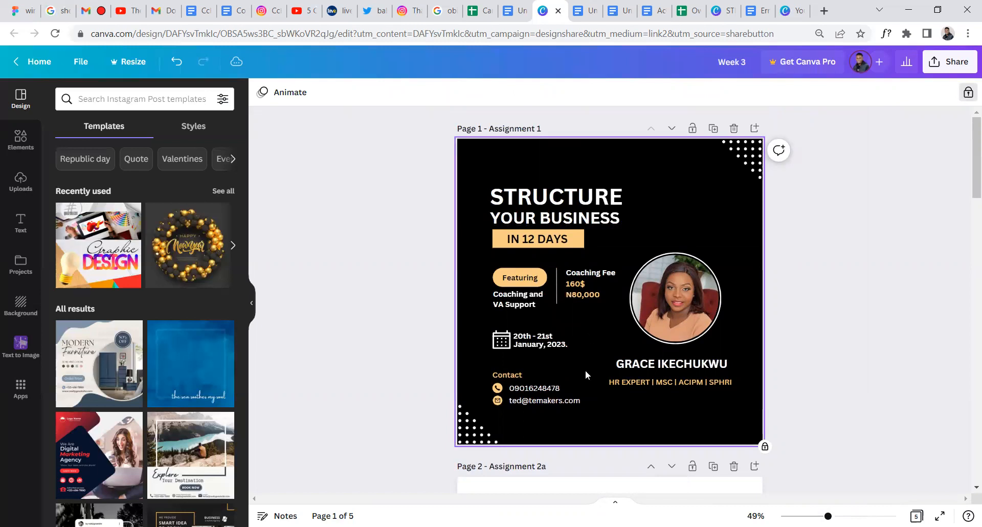
drag(586, 372, 490, 400)
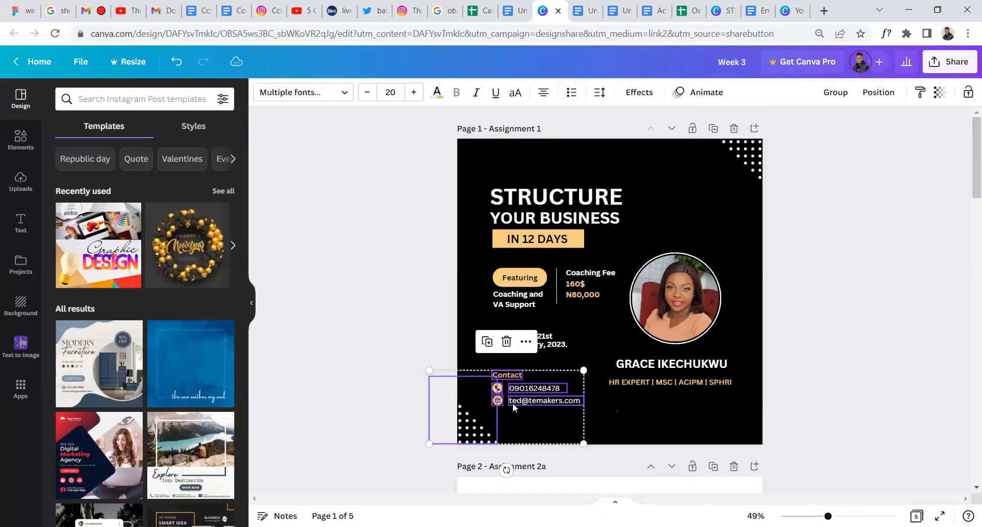
click(507, 418)
click(478, 437)
drag(477, 437, 450, 453)
drag(493, 422, 562, 369)
click(467, 431)
drag(466, 431, 504, 428)
click(543, 417)
click(540, 388)
click(618, 414)
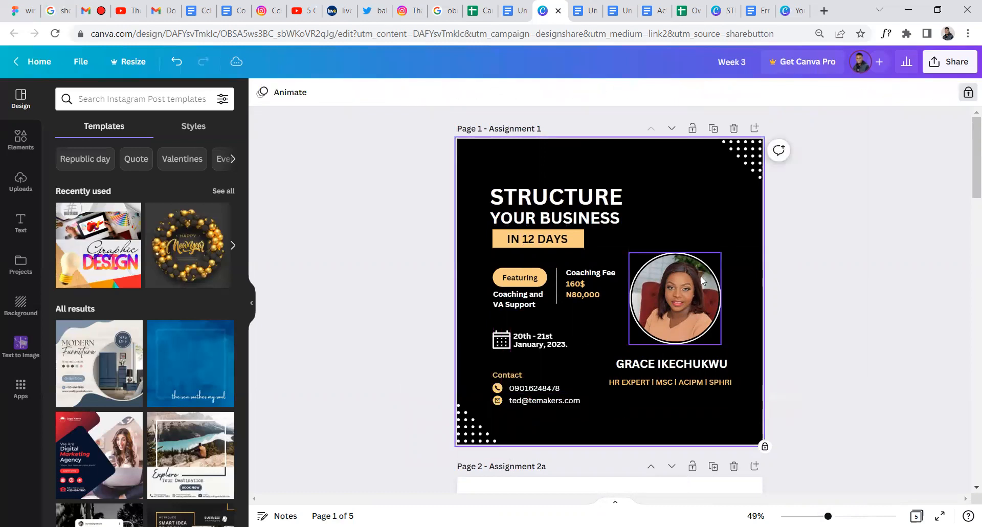
Enlarge the circular portrait together with the name and title beneath it to about 533 by 554
click(725, 382)
drag(745, 242, 768, 218)
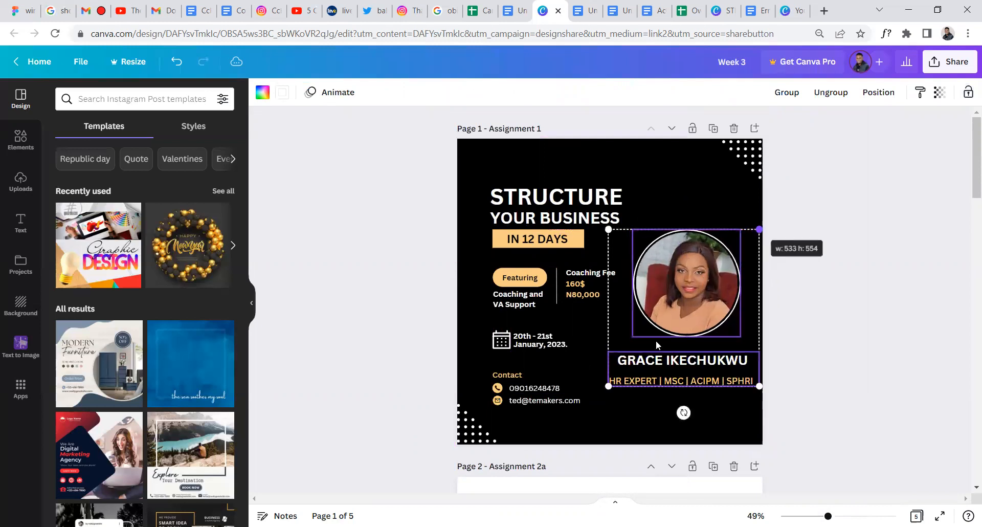
Shrink the circular portrait, name and title together slightly and move them a little lower on the flyer
mouse_move(607, 392)
mouse_down()
mouse_move(595, 399)
mouse_move(619, 383)
mouse_up()
drag(695, 272, 692, 280)
click(684, 209)
key(ctrl+z)
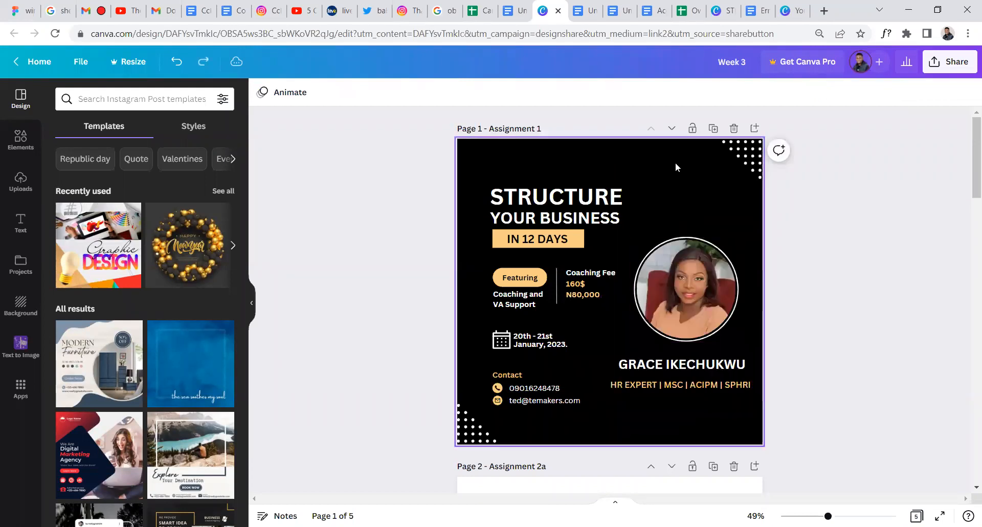
Shrink the grouped name and title slightly and move them up closer beneath the portrait, centred under it
click(708, 364)
drag(755, 391, 712, 356)
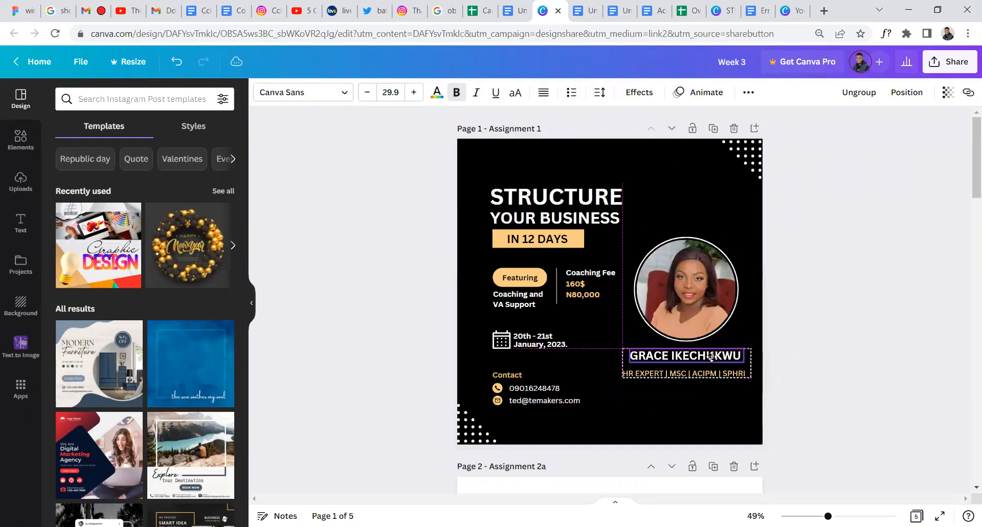
click(697, 195)
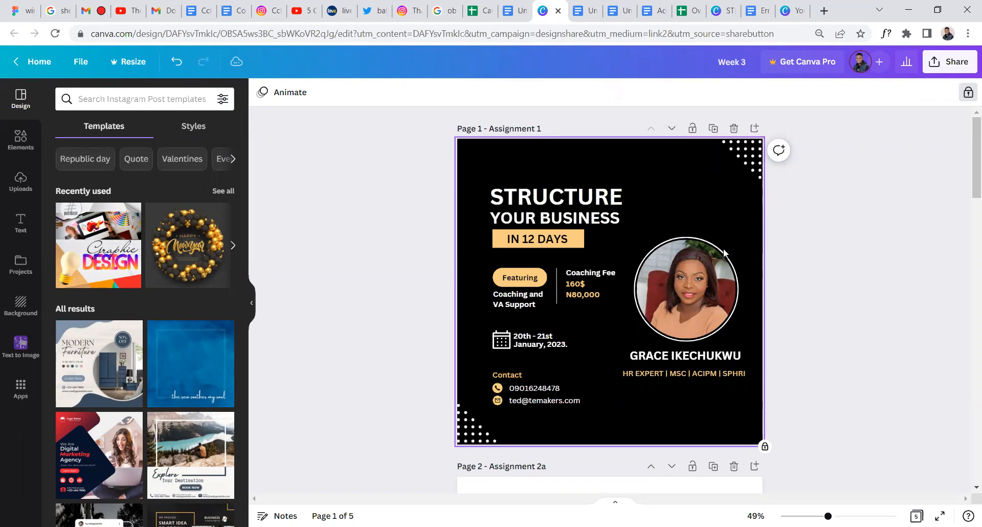
Enlarge the dot pattern in the flyer's upper-right corner to about twice its size and fit it back into the corner
click(749, 191)
drag(715, 202, 662, 247)
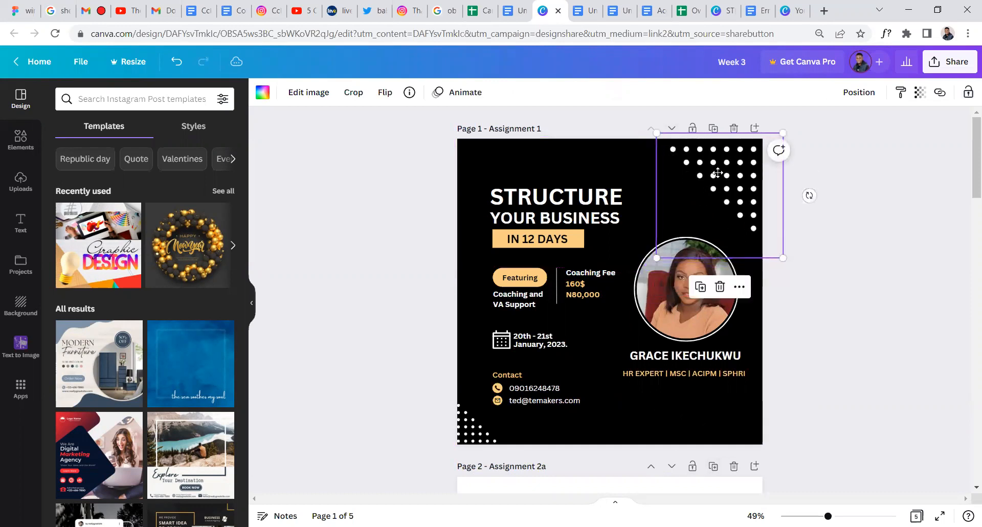
click(627, 179)
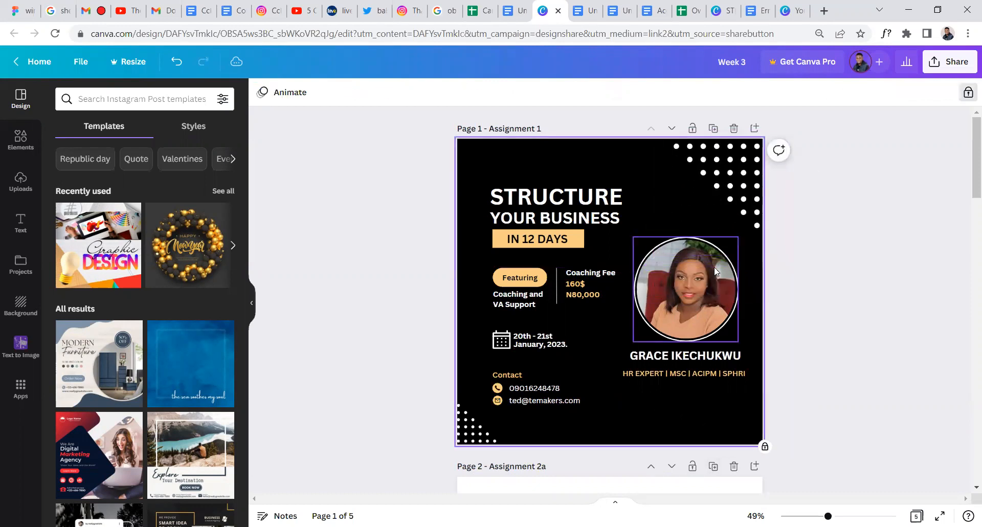
Adjust the dot pattern in the flyer's lower-left corner slightly and place a copy of it in the lower-right corner
click(481, 442)
drag(508, 452, 532, 462)
drag(482, 433, 763, 379)
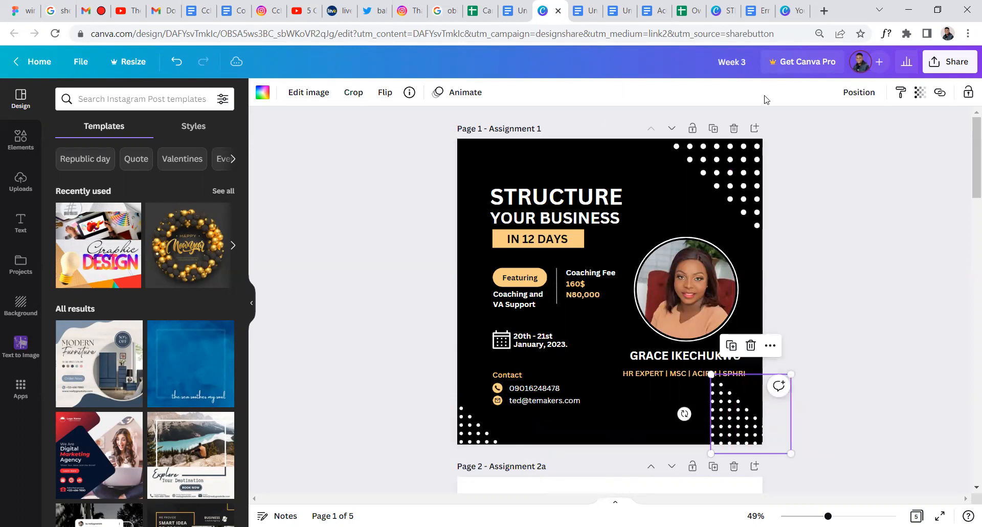
Flip the copied dot pattern in the flyer's lower-right corner horizontally and shrink it slightly
click(384, 94)
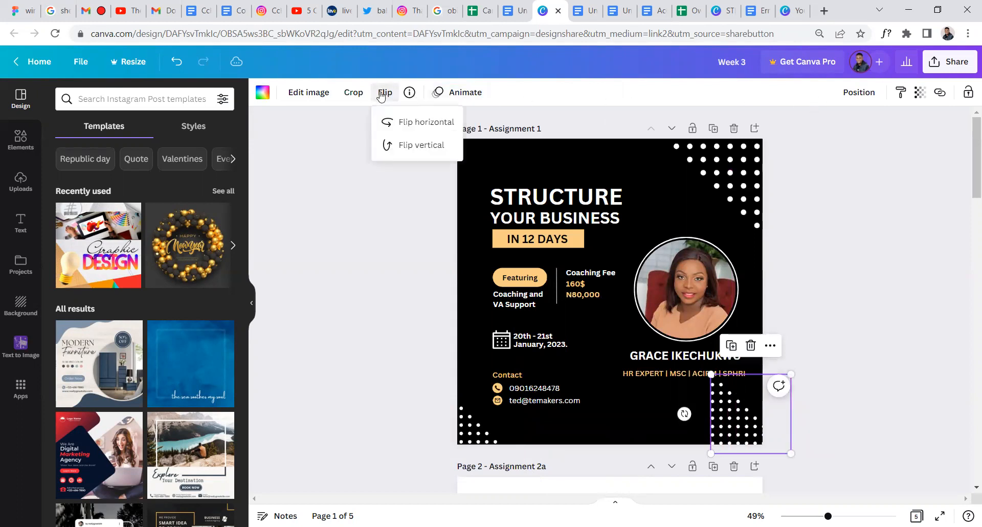
click(404, 123)
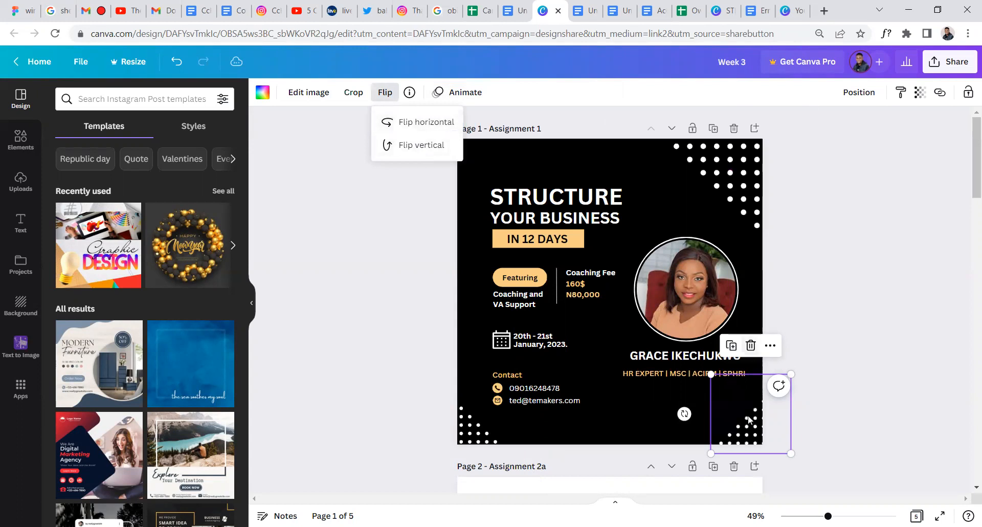
drag(791, 374, 780, 385)
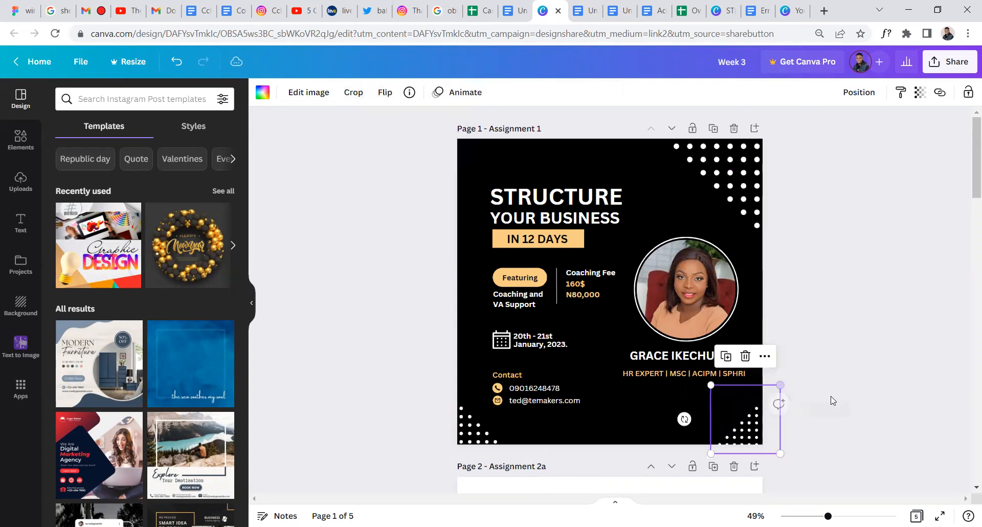
click(833, 401)
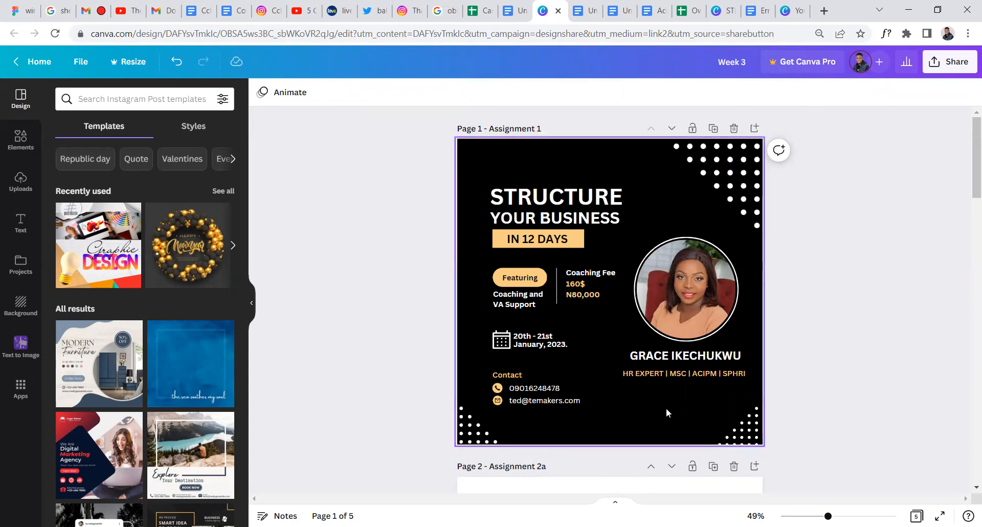
Ungroup the name and the "HR EXPERT | MSC | ACIPM | SPHRI" line and move that line up closer to the name
click(689, 373)
right_click(689, 373)
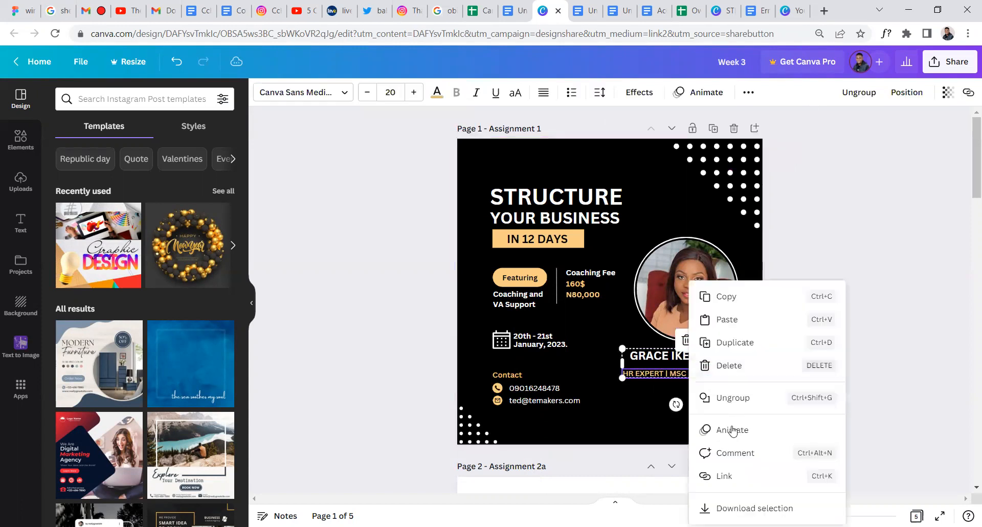
click(731, 398)
click(708, 372)
click(708, 369)
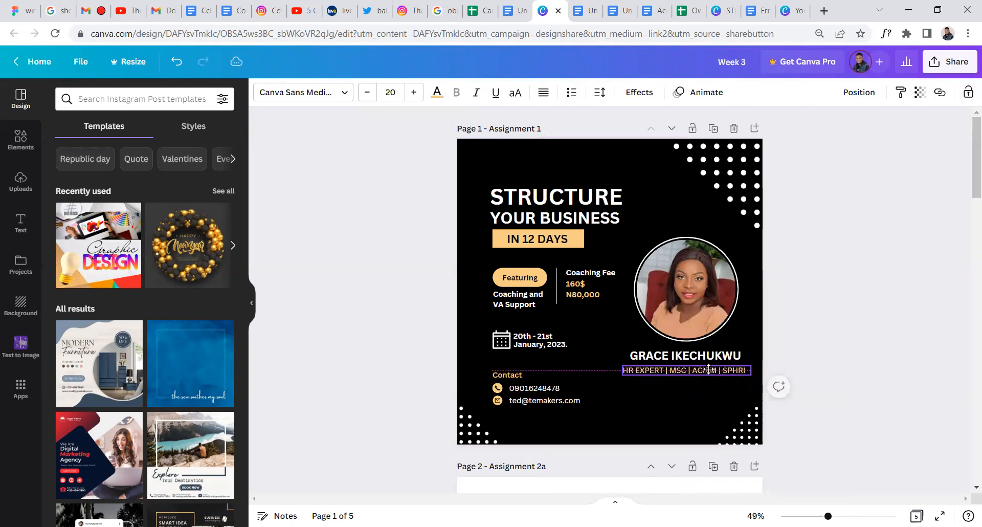
drag(709, 370, 708, 369)
key(Up)
key(Up)
key(Up)
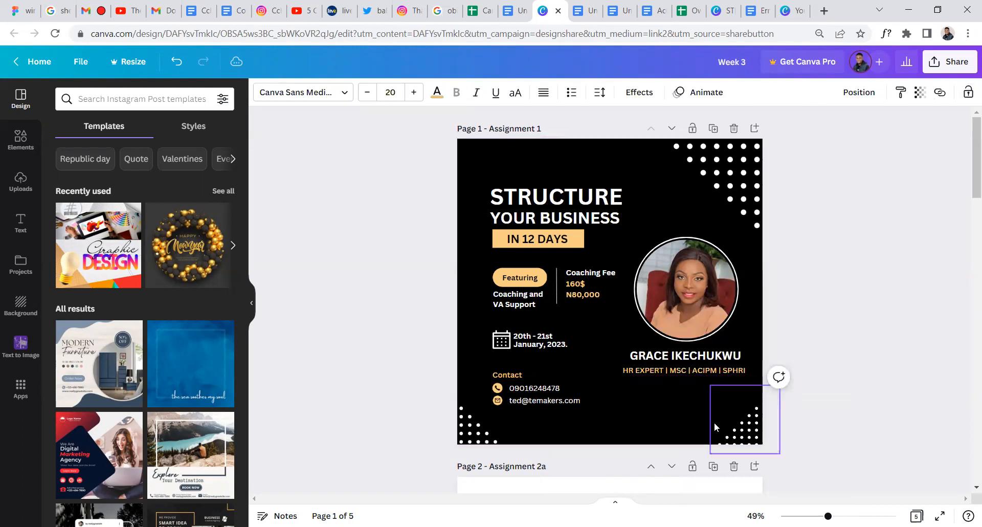
Centre-align the text of the name and the "HR EXPERT" line beneath the portrait
drag(694, 366, 692, 366)
shift+click(692, 356)
shift+click(683, 312)
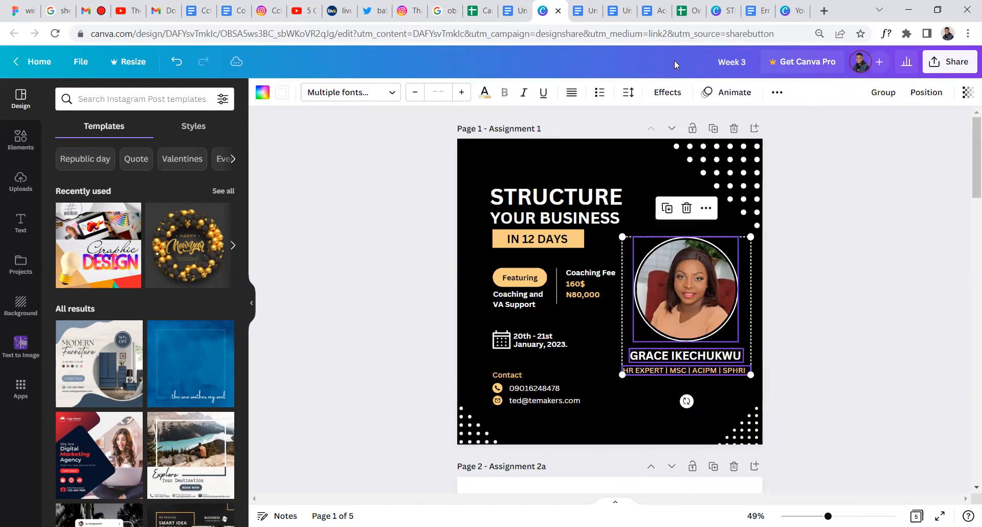
click(572, 96)
click(572, 95)
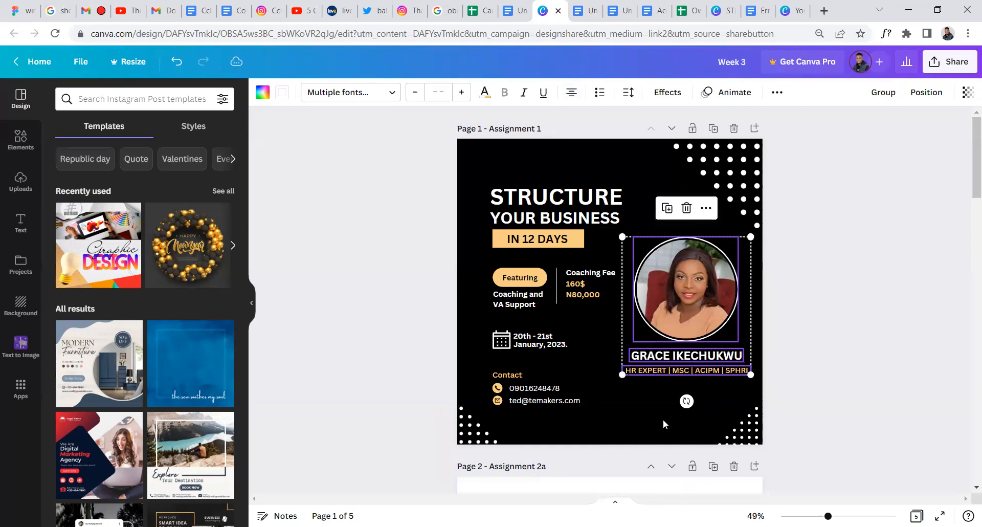
click(640, 415)
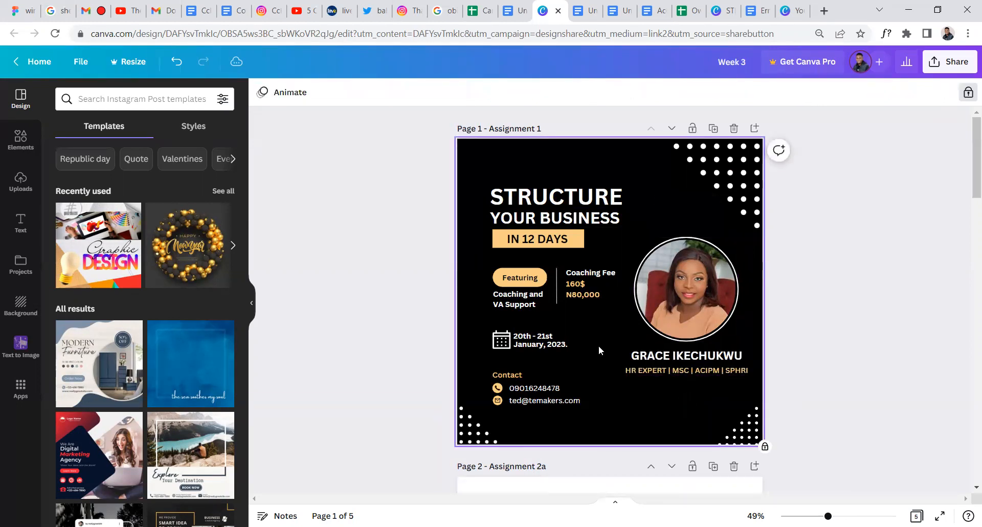
Try enlarging the "Coaching and VA Support" text on its own
click(527, 307)
click(552, 308)
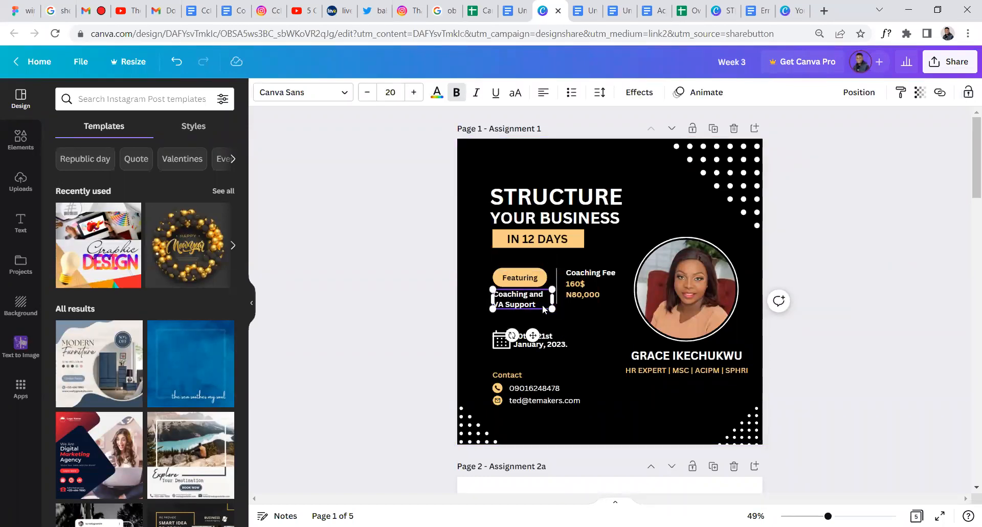
drag(562, 317, 568, 320)
click(593, 330)
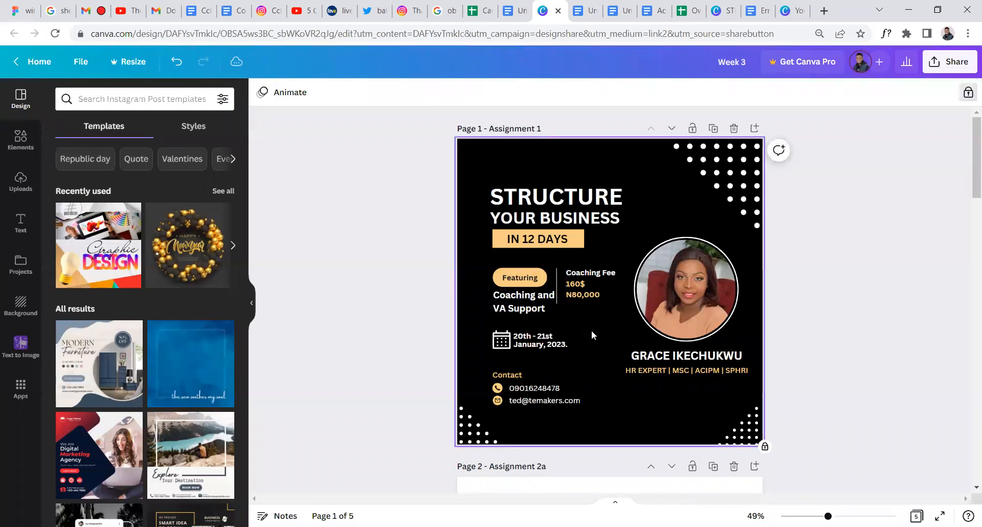
click(589, 274)
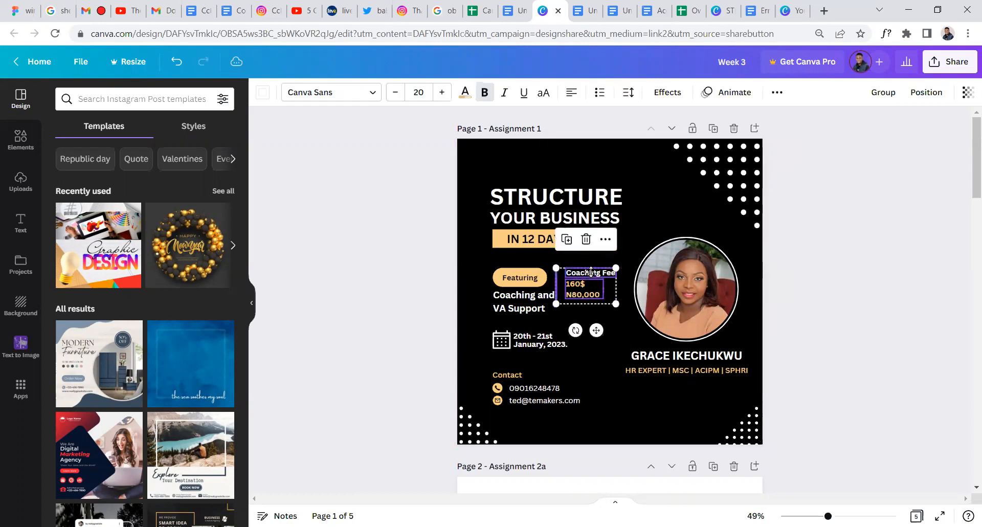
key(ctrl+z)
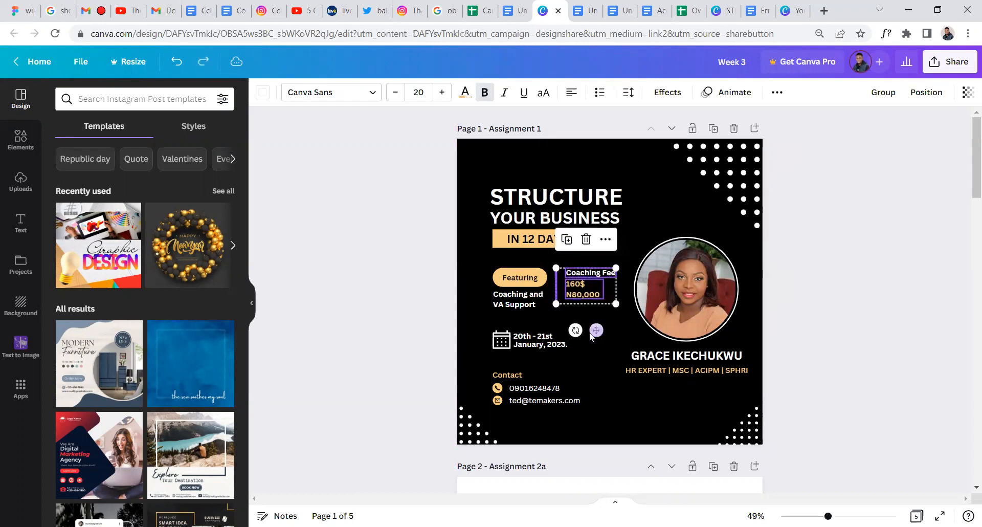
Enlarge the "Featuring" and "Coaching Fee" blocks together to a 22.1 text size and bring the fee text closer to the divider
click(621, 339)
drag(485, 259, 624, 310)
drag(637, 249, 575, 296)
key(ctrl+z)
drag(589, 256, 590, 279)
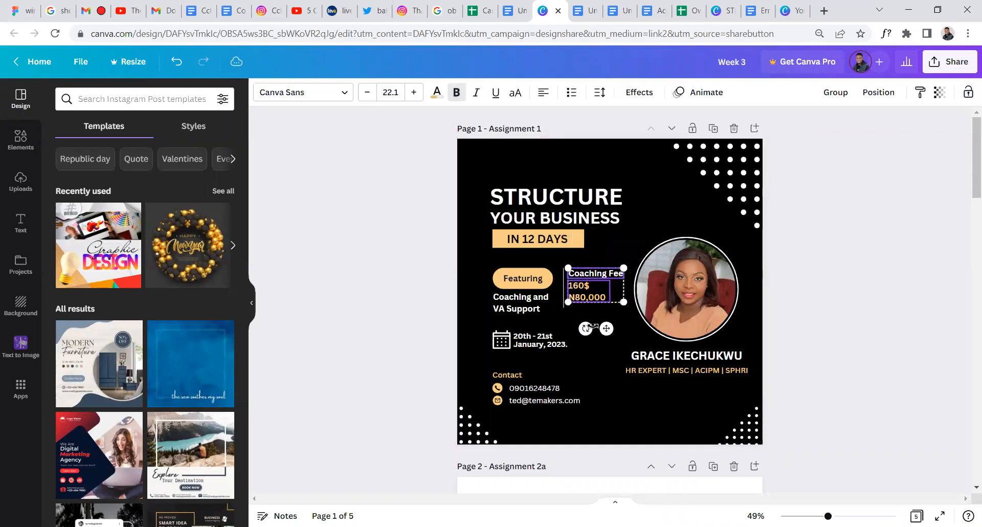
click(592, 326)
Move the calendar icon and date text down slightly, away from the enlarged "Coaching and VA Support" text
click(543, 343)
drag(546, 344, 546, 347)
click(485, 269)
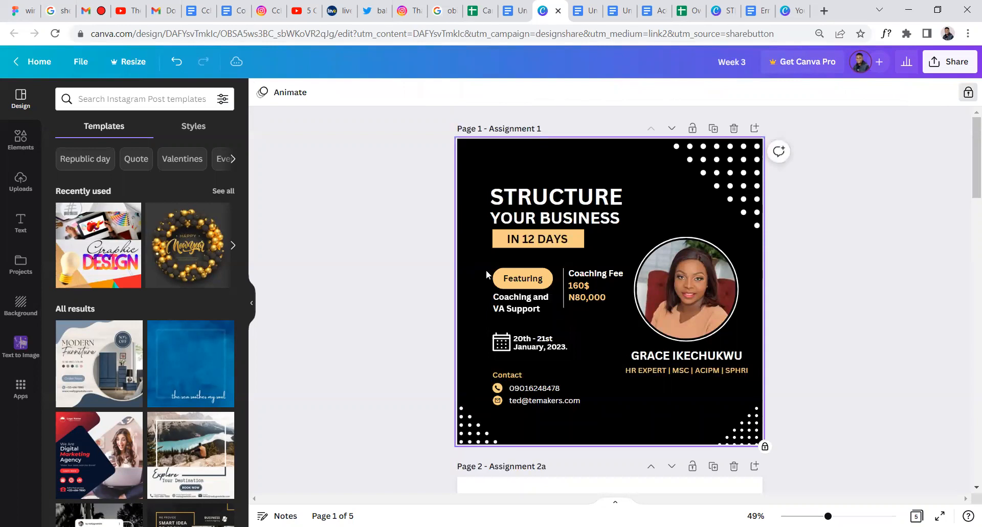
Nudge the divider line and the "Coaching Fee" text together slightly left, closer to the "Featuring" block
drag(560, 258, 599, 313)
key(Left)
key(Left)
key(Left)
key(Left)
key(Left)
key(Left)
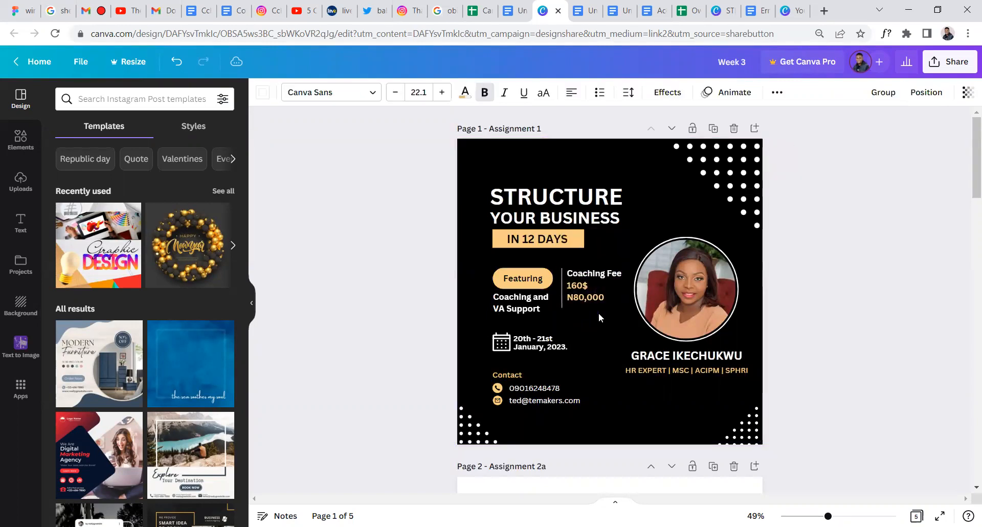
click(621, 174)
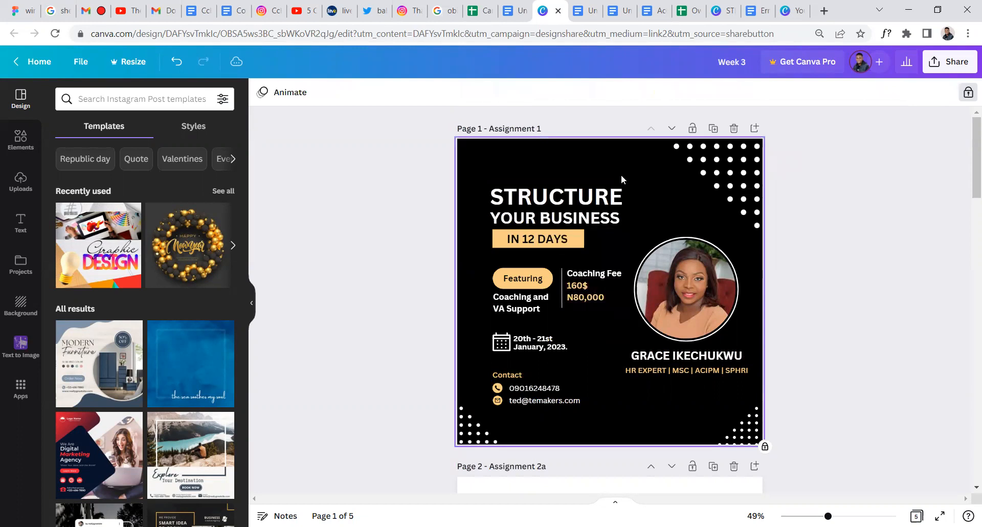
click(839, 235)
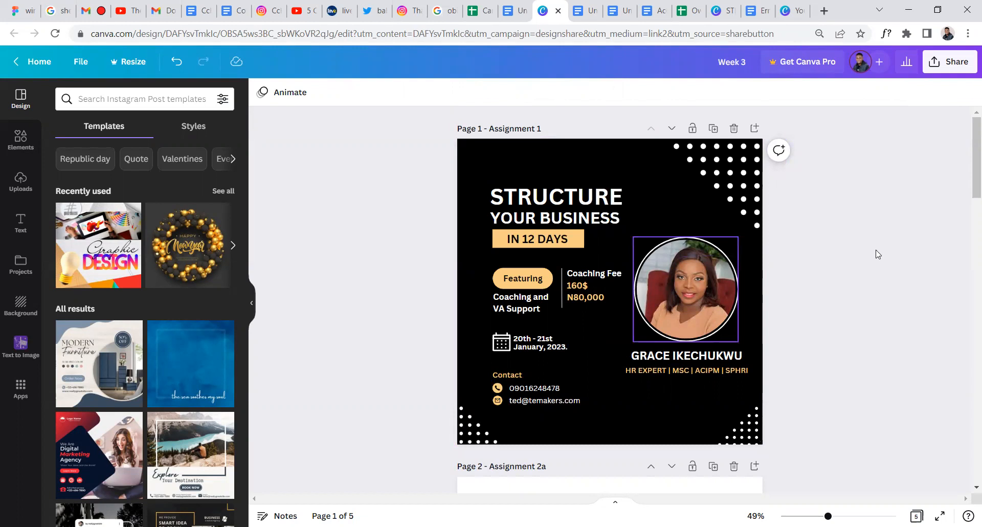
Review the revised Assignment 1 flyer and go on to the Assignment 2a page
scroll(705, 262, down, 1)
scroll(706, 263, up, 1)
scroll(752, 185, up, 1)
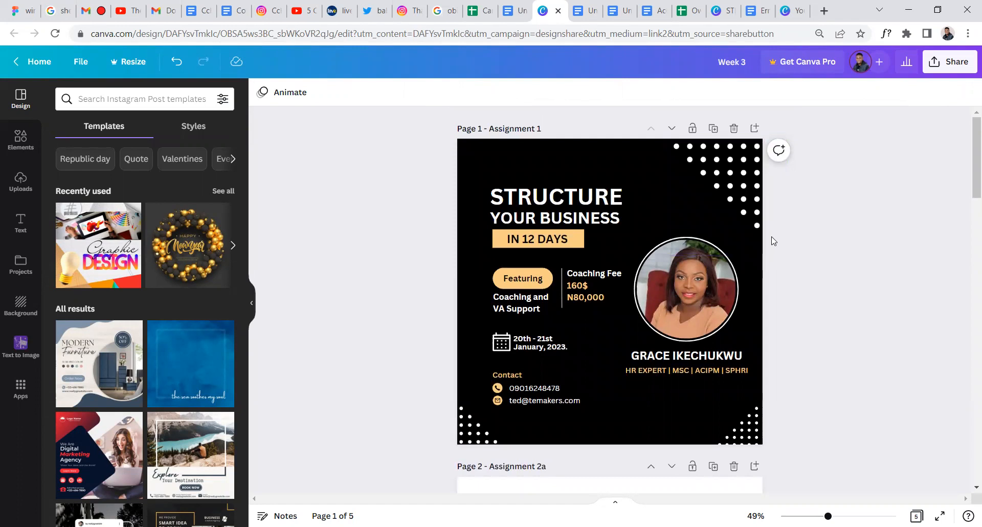
scroll(756, 239, down, 2)
scroll(735, 237, up, 2)
scroll(567, 290, down, 6)
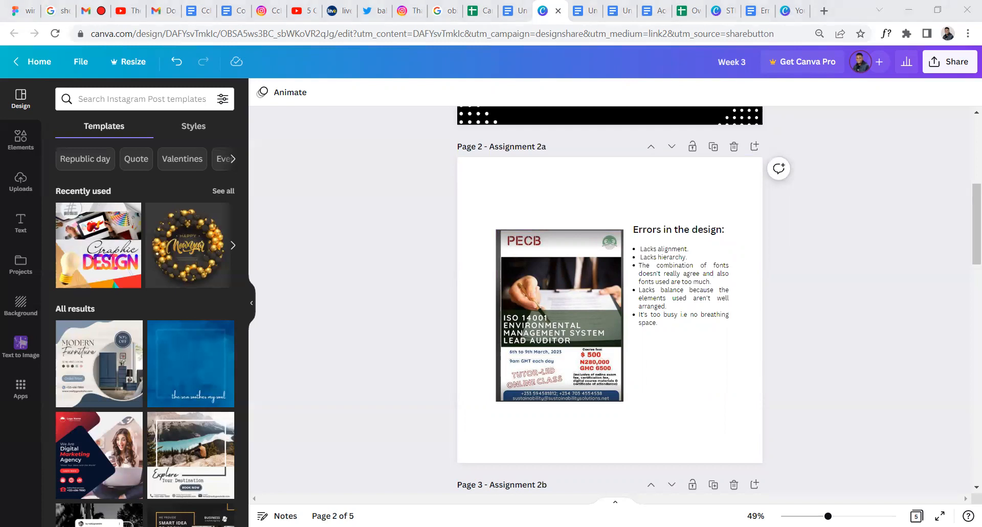
View the Canva Graphics Training Review form, return to the Week 3 design and compare Assignment 2a's flyer and error list with the Assignment 2b redesign
click(145, 68)
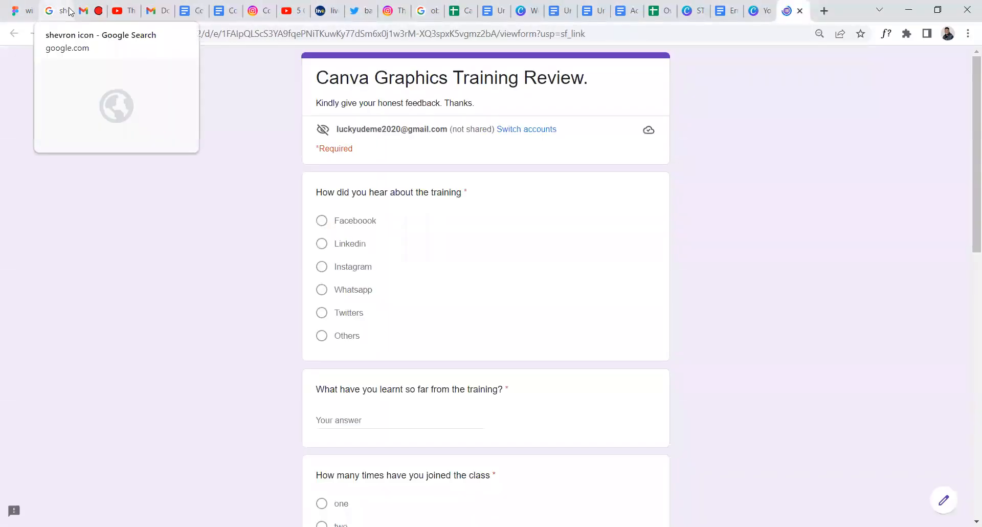
click(520, 6)
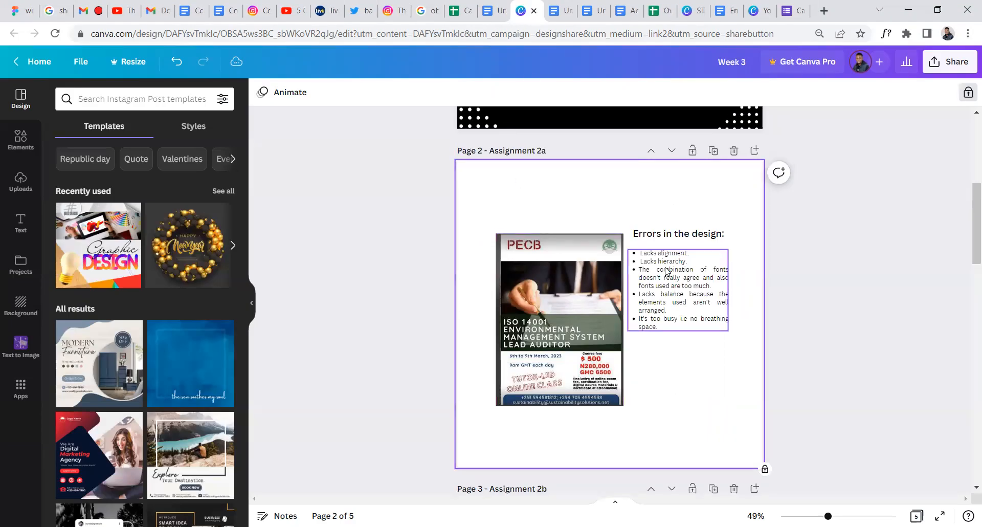
scroll(670, 292, up, 2)
scroll(629, 320, down, 2)
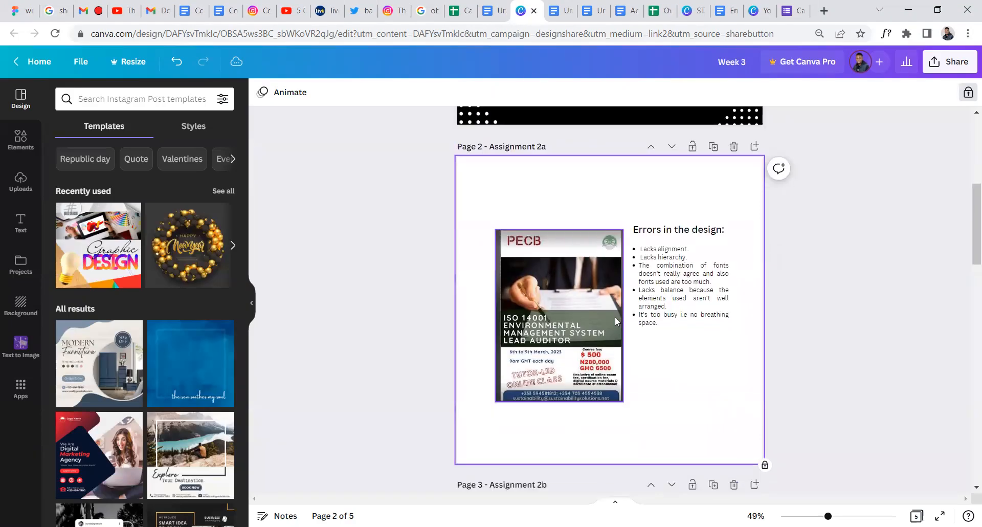
scroll(615, 317, down, 2)
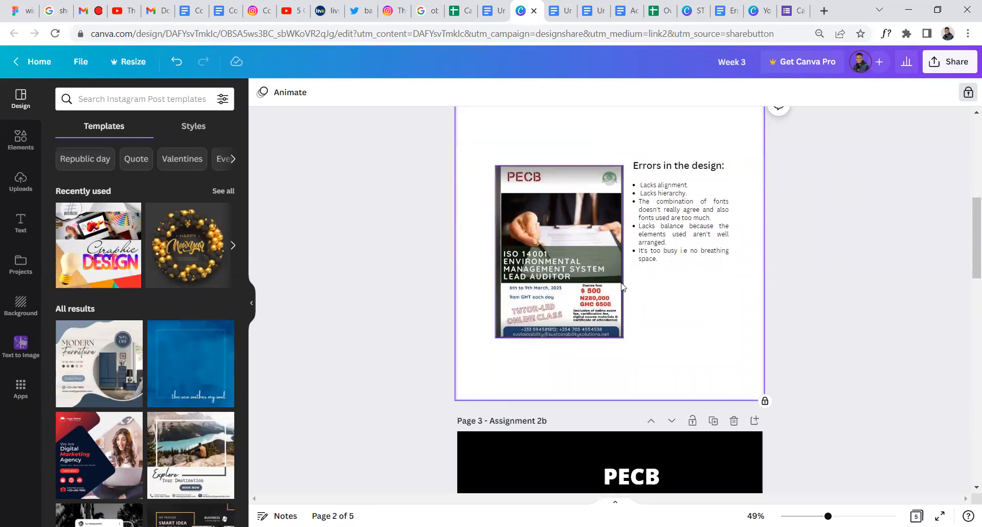
scroll(629, 302, down, 4)
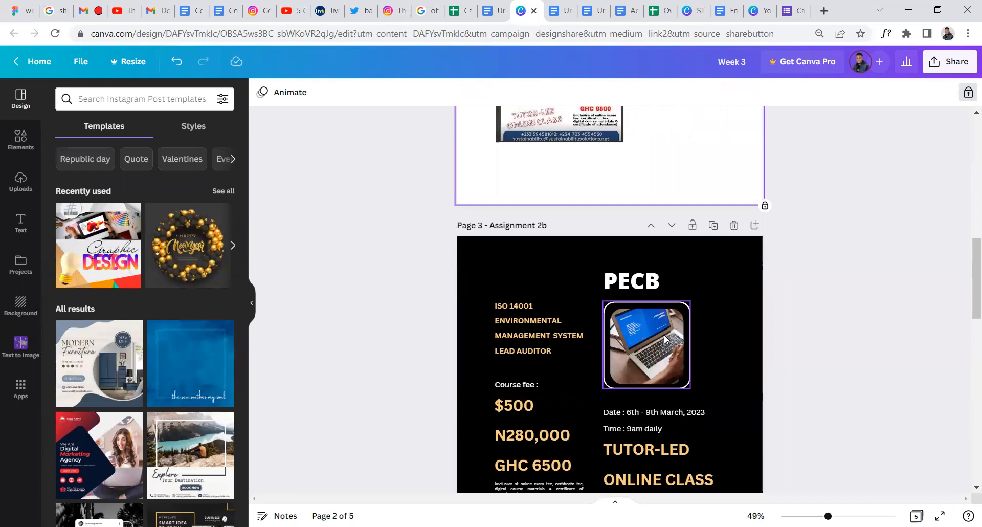
scroll(663, 335, down, 1)
scroll(643, 326, down, 1)
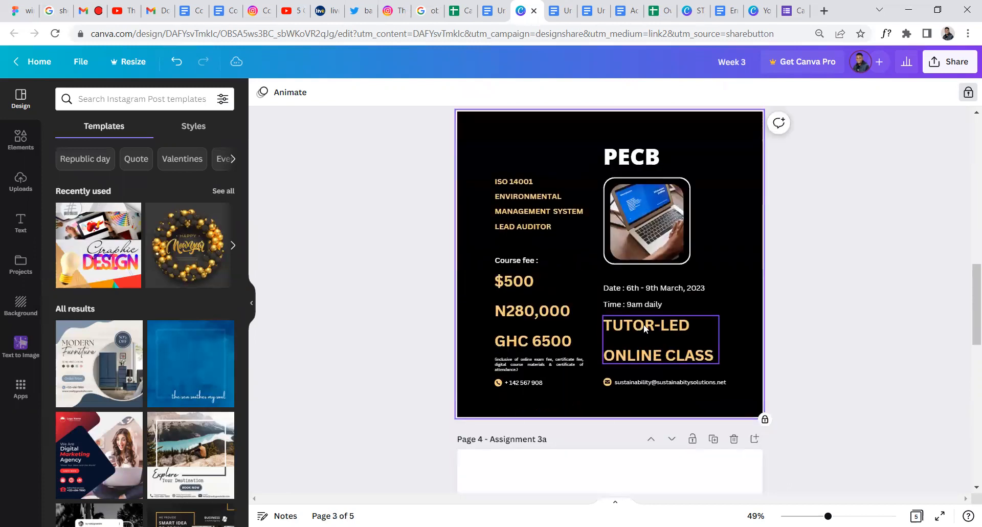
scroll(643, 322, up, 6)
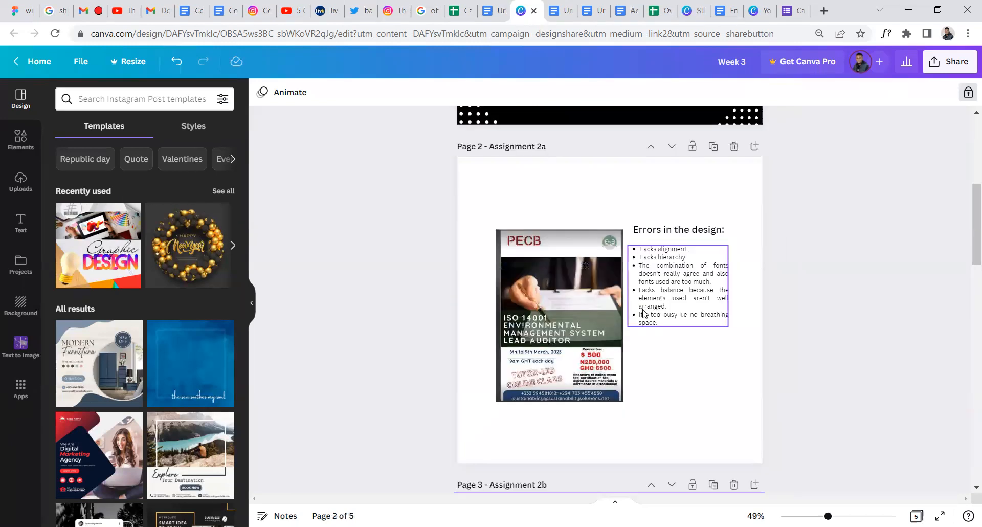
scroll(655, 322, down, 3)
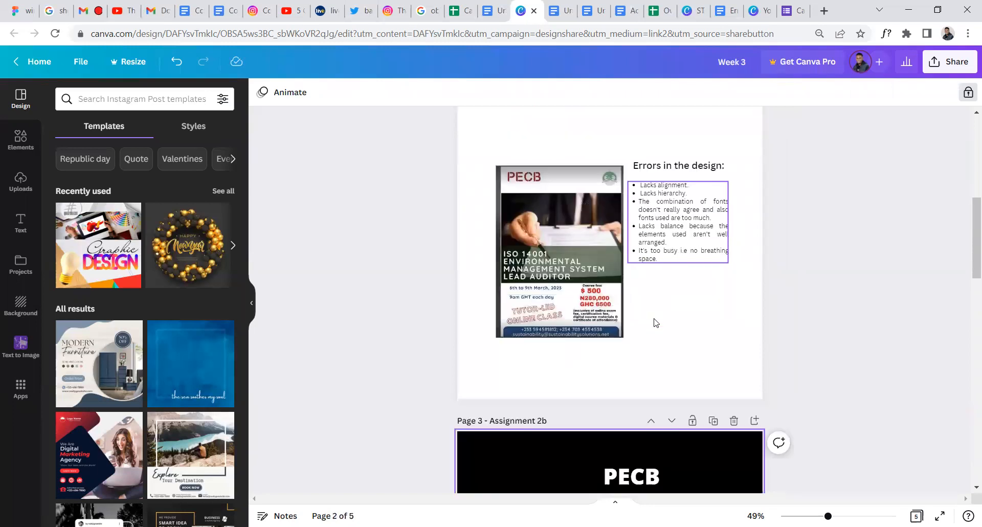
Examine the Assignment 2b redesign, checking the framed laptop picture and its white rounded border
scroll(653, 320, down, 5)
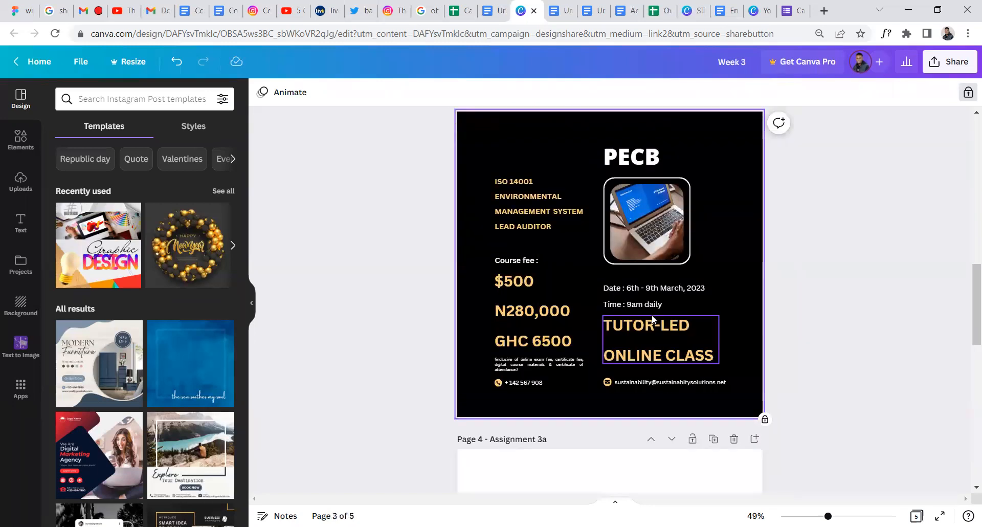
scroll(651, 314, up, 3)
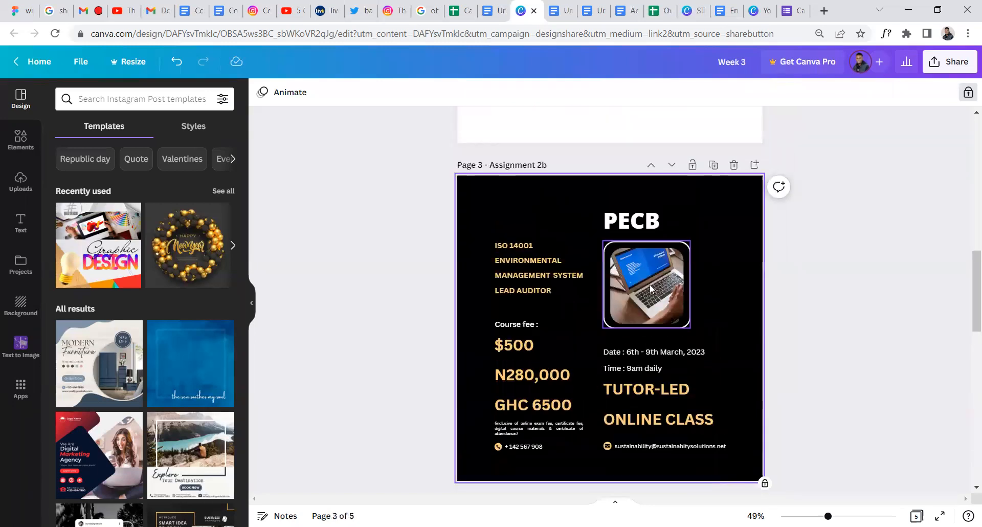
scroll(609, 227, up, 1)
scroll(611, 236, down, 4)
scroll(619, 251, up, 3)
click(689, 277)
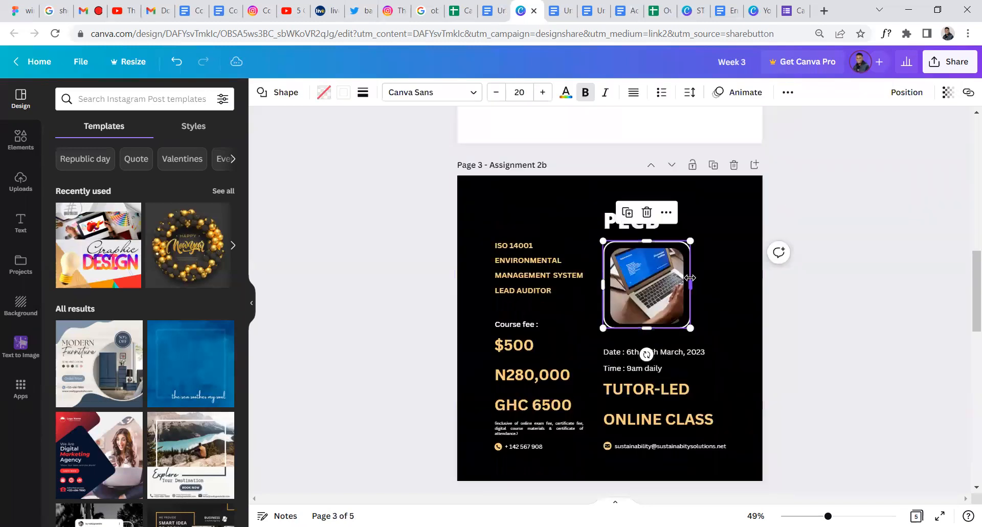
click(718, 268)
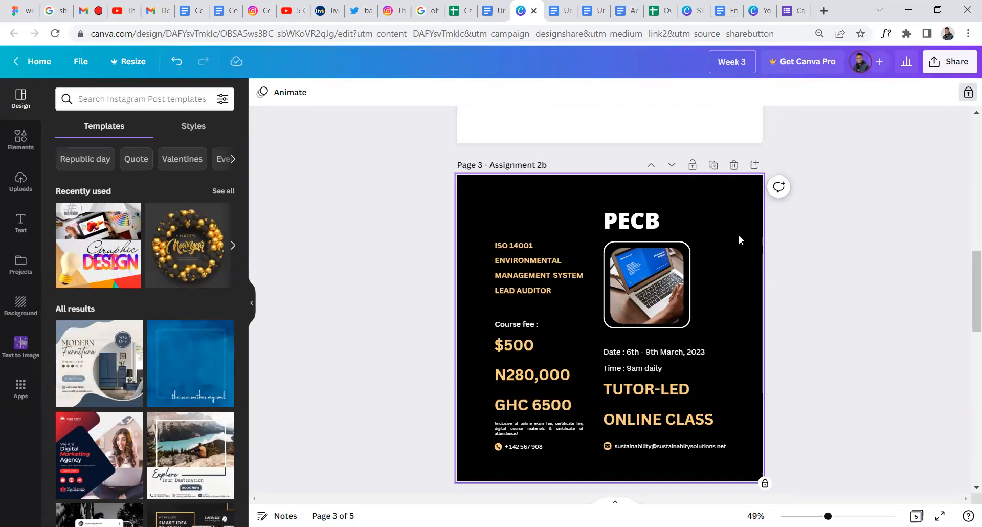
Compare the original PECB flyer and its error list on Assignment 2a with the Assignment 2b redesign
scroll(679, 250, up, 6)
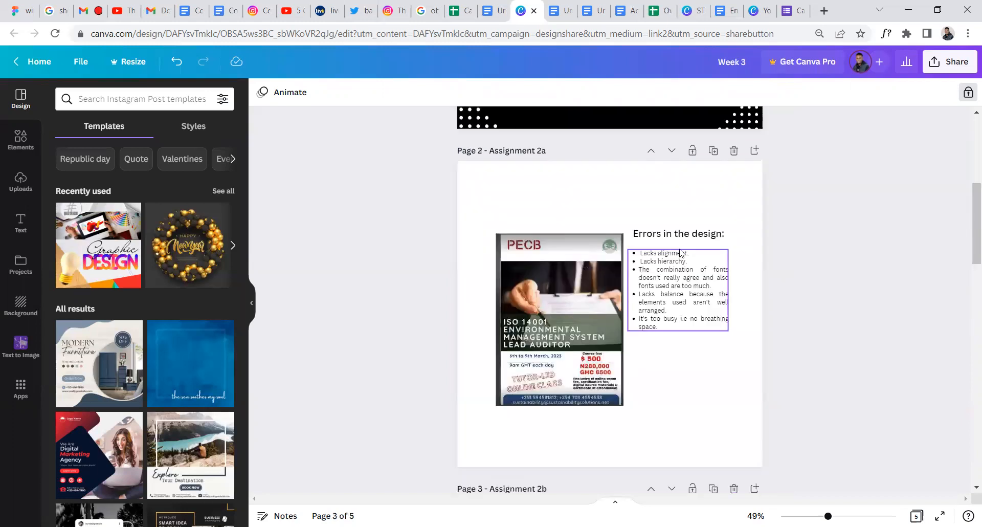
scroll(681, 254, down, 3)
scroll(680, 253, down, 4)
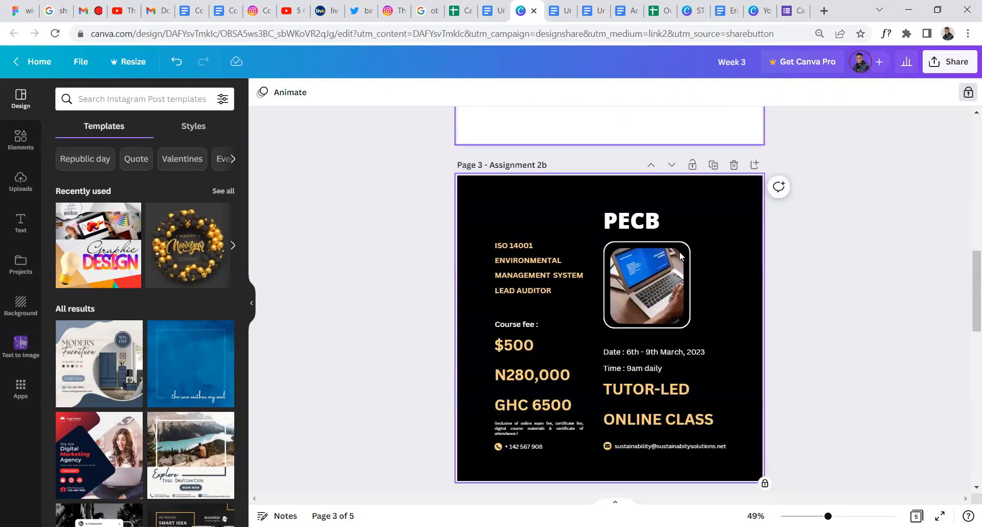
scroll(681, 255, up, 6)
scroll(689, 262, down, 3)
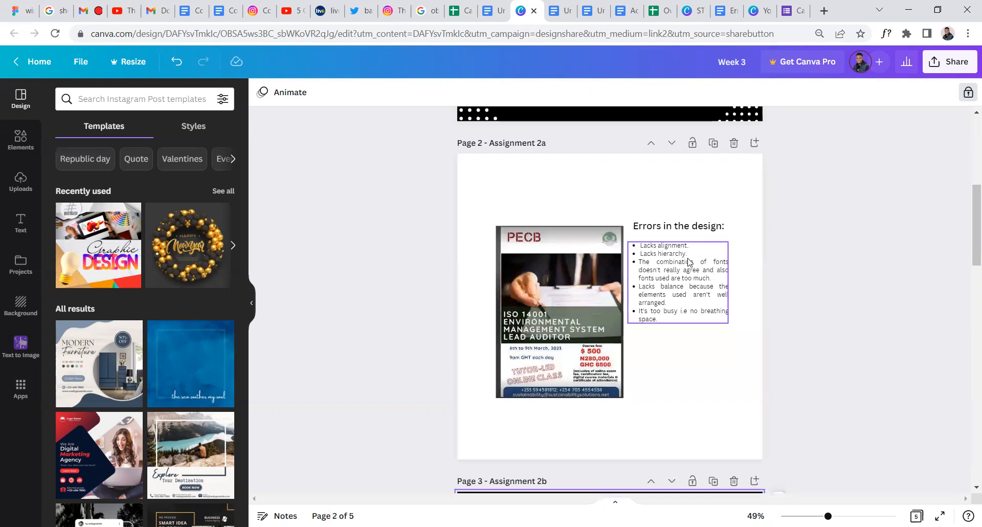
scroll(694, 261, up, 3)
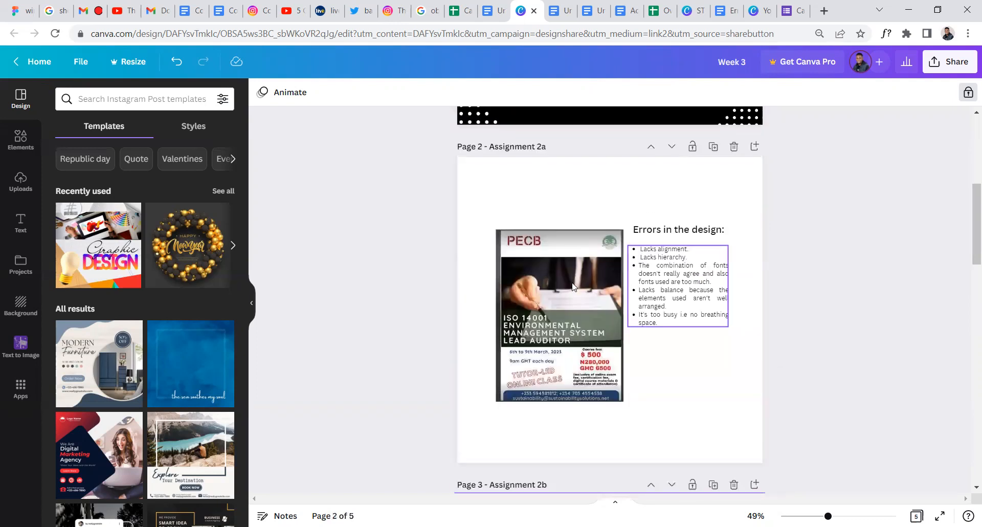
click(580, 269)
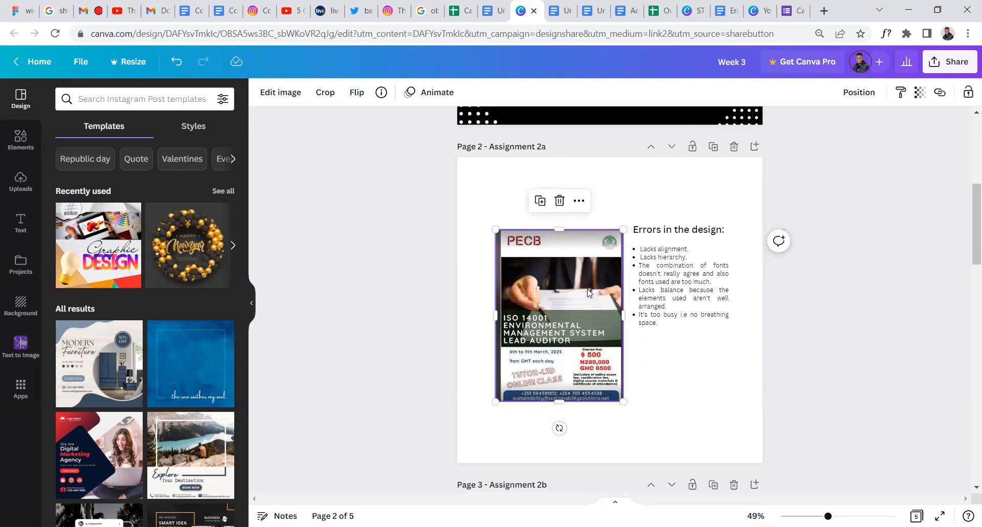
scroll(588, 292, down, 2)
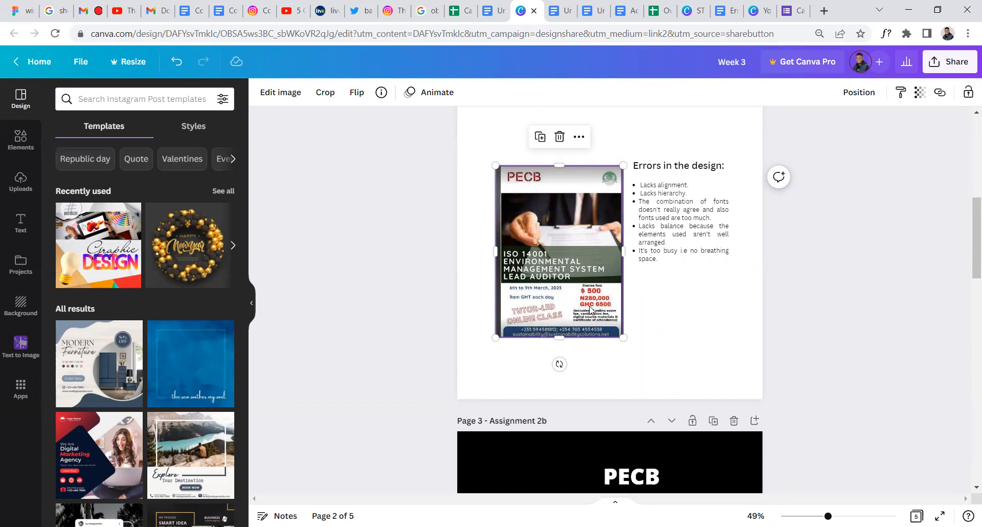
scroll(596, 306, down, 5)
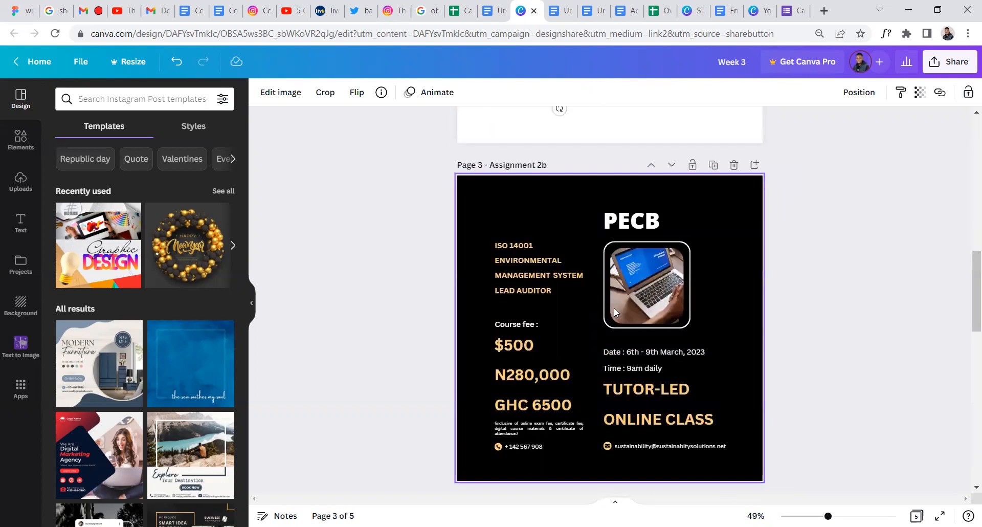
scroll(619, 308, up, 6)
click(657, 381)
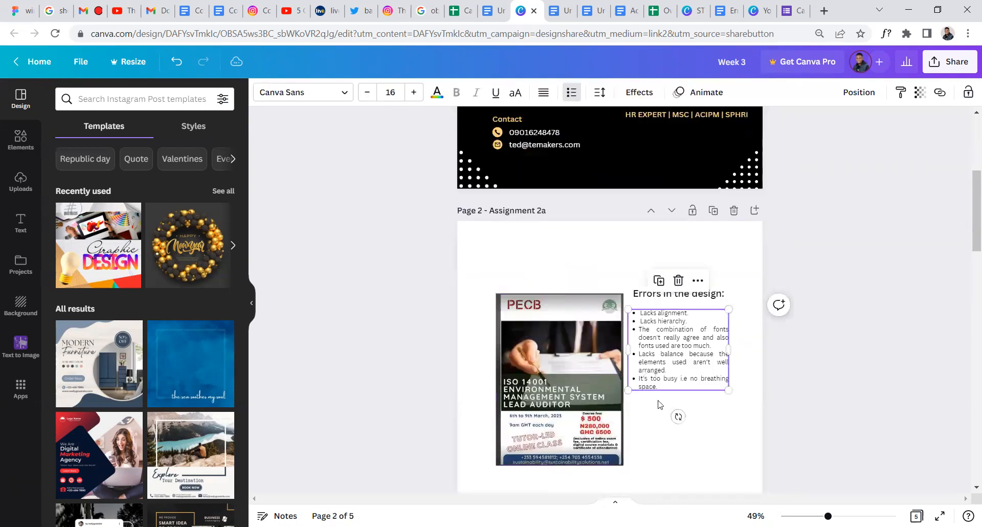
Examine the original PECB flyer on Assignment 2a up close against the listed design errors
click(571, 346)
scroll(608, 308, up, 3)
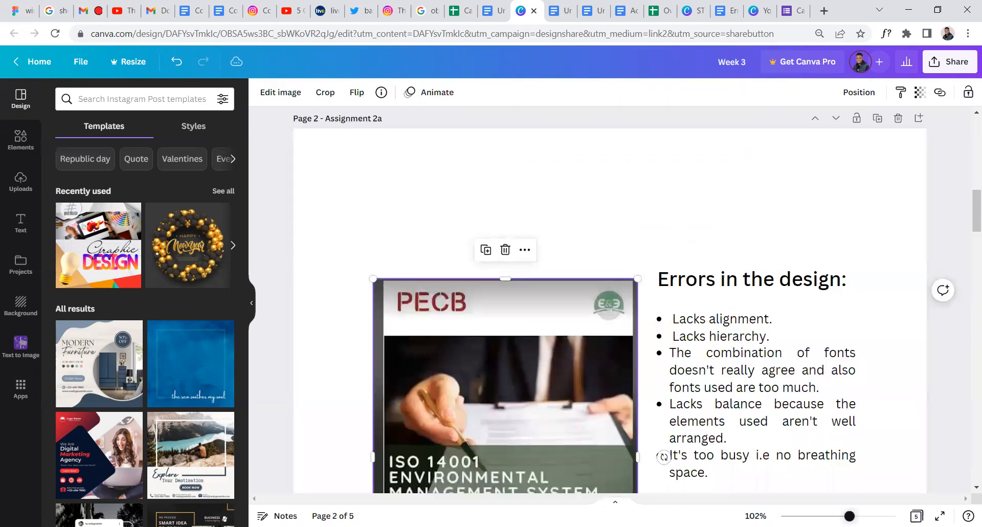
scroll(699, 387, down, 2)
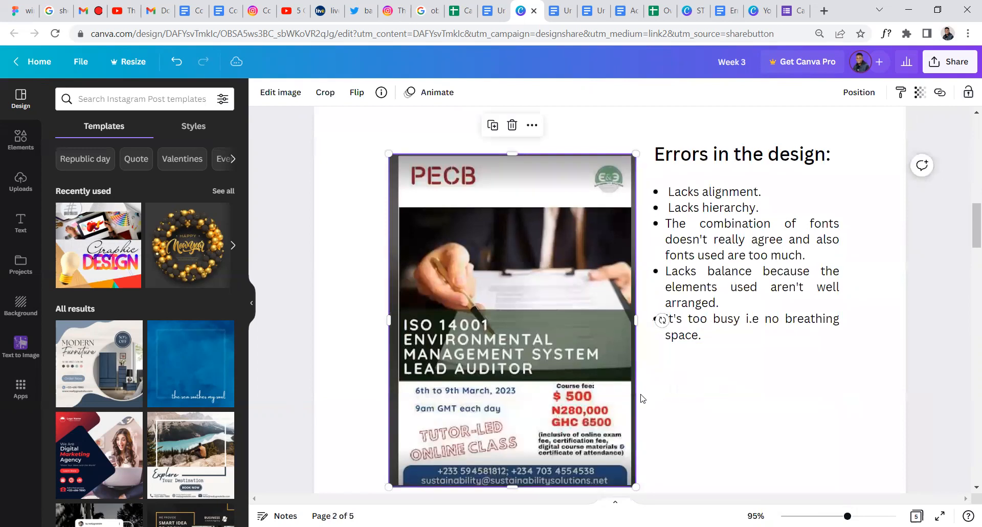
scroll(640, 395, down, 1)
scroll(587, 366, up, 1)
scroll(587, 366, down, 1)
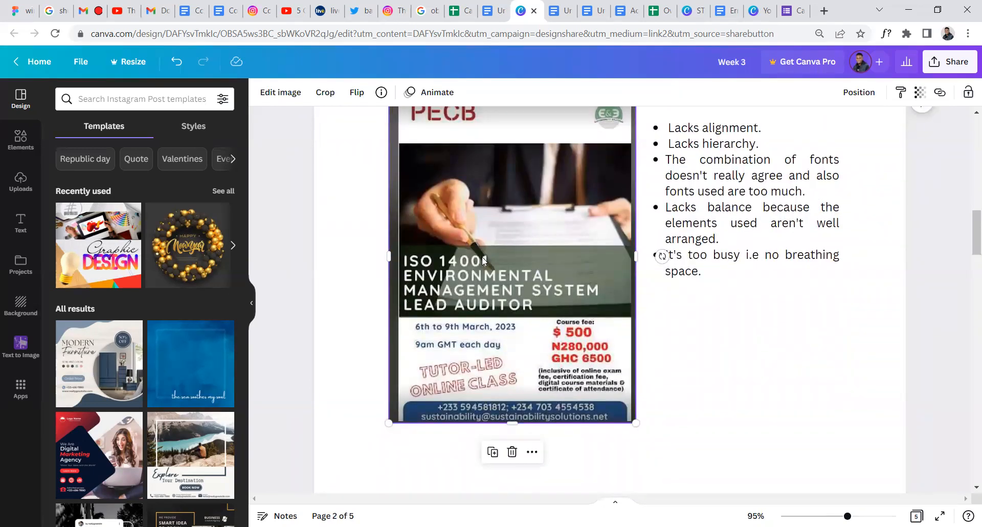
scroll(475, 256, up, 1)
scroll(493, 276, down, 1)
click(704, 353)
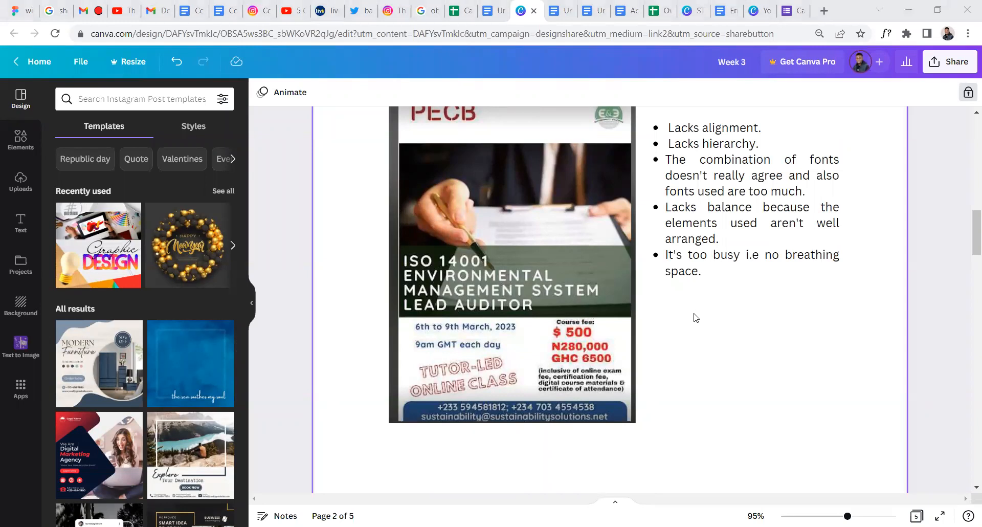
click(655, 141)
click(631, 132)
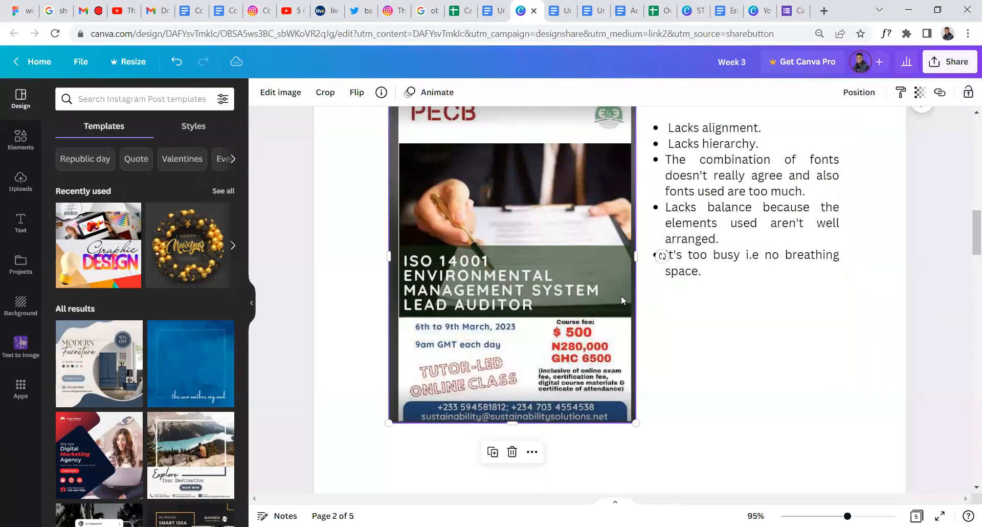
click(658, 401)
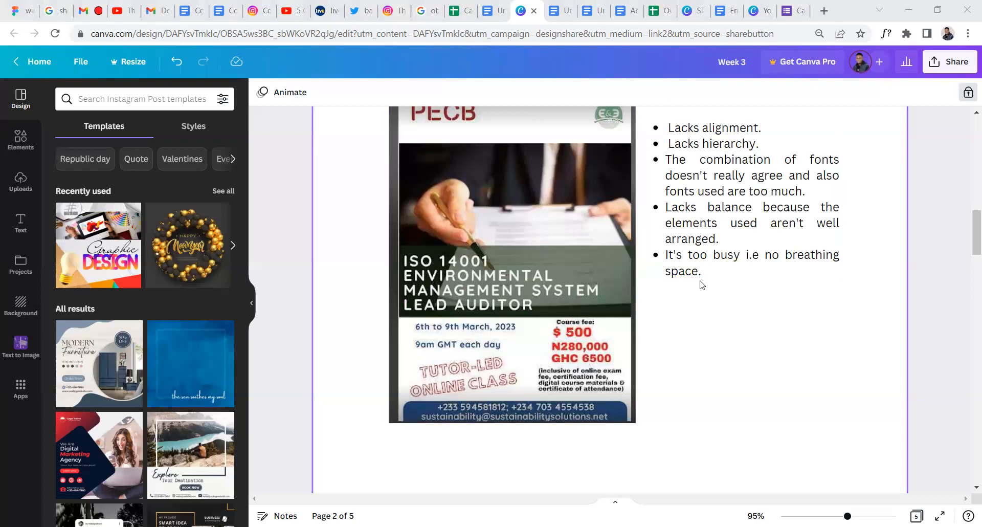
Enlarge the PECB flyer image on Assignment 2a from its upper-left corner to about 472 × 637
scroll(701, 285, up, 1)
scroll(702, 285, down, 2)
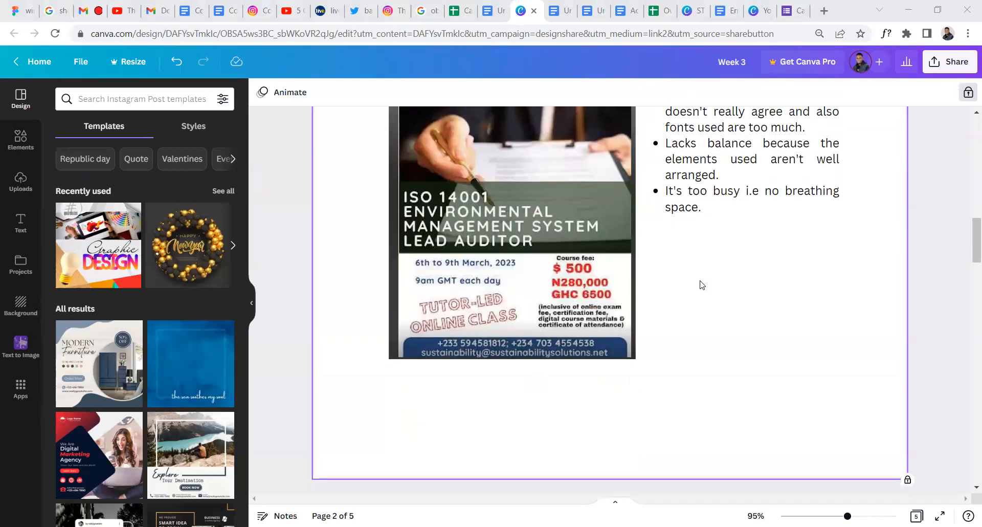
scroll(701, 285, up, 1)
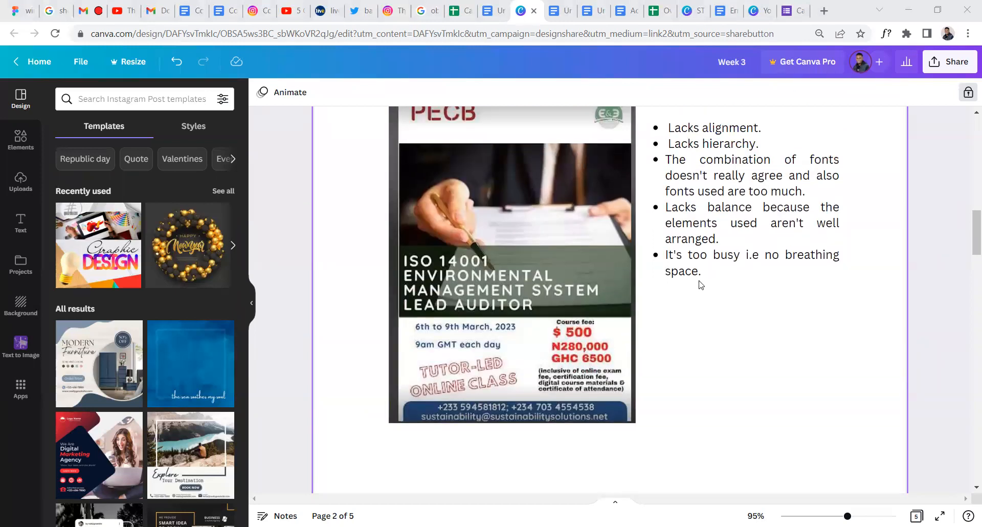
scroll(603, 250, up, 1)
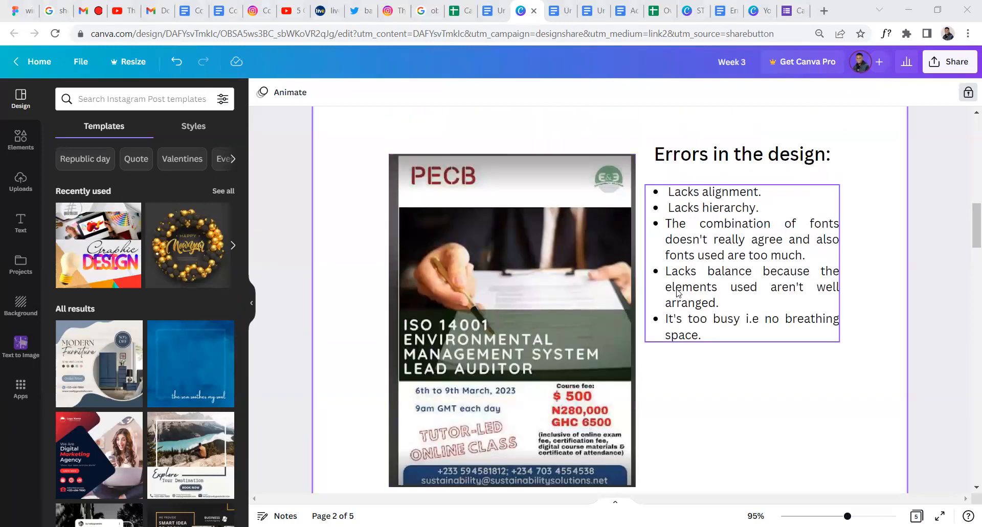
click(578, 250)
drag(389, 154, 379, 136)
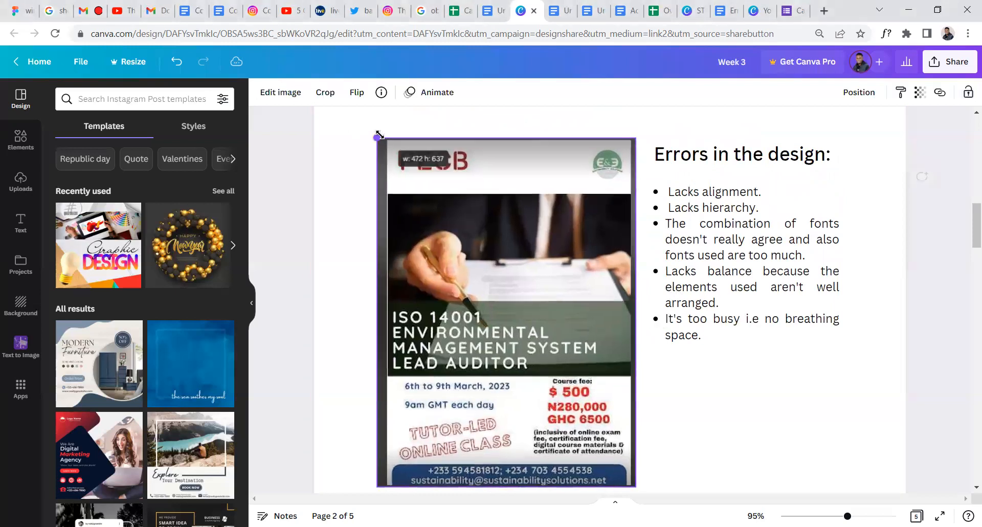
Move the bulleted error list up close under the "Errors in the design:" heading and narrow it to the heading's right edge
click(694, 220)
drag(712, 227, 715, 211)
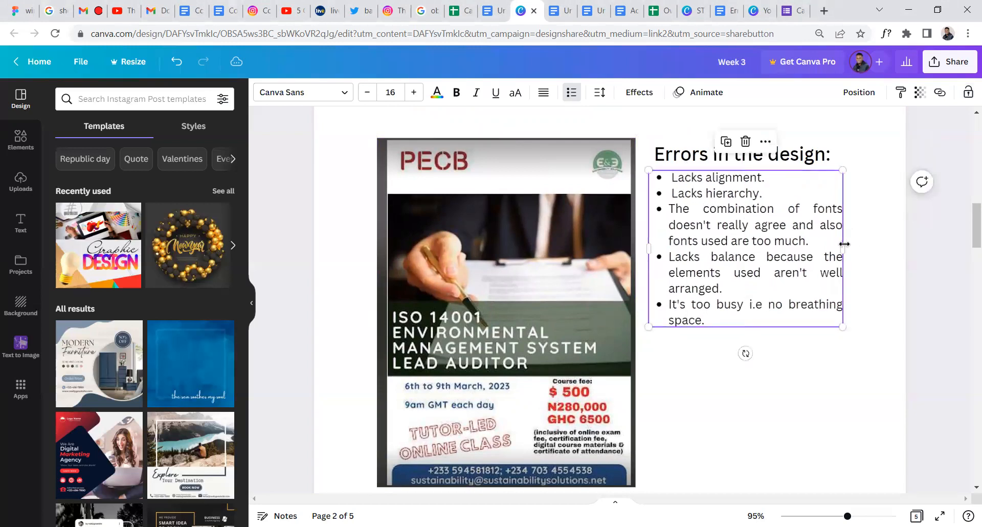
drag(843, 244, 831, 248)
click(852, 254)
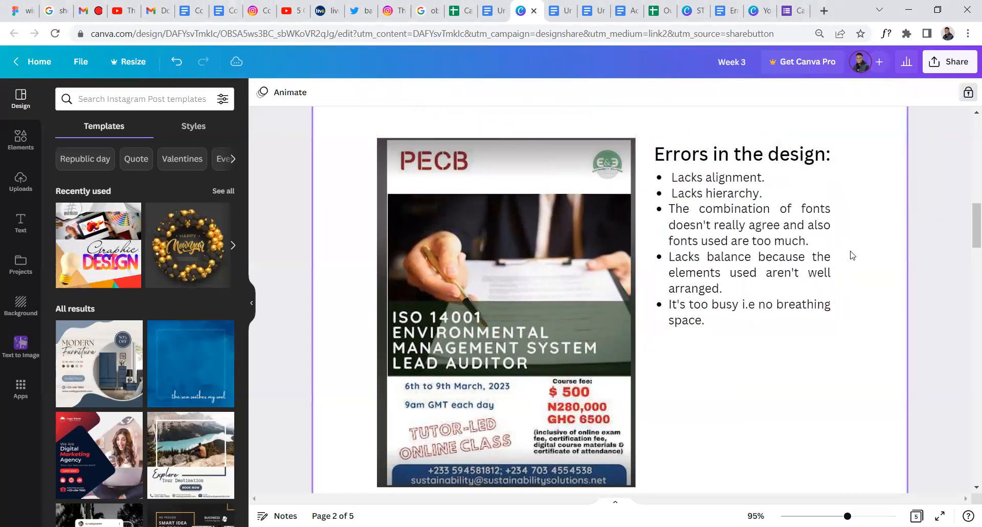
Examine the enlarged PECB flyer's text and spacing and compare it with the Assignment 2b redesign
scroll(436, 332, down, 2)
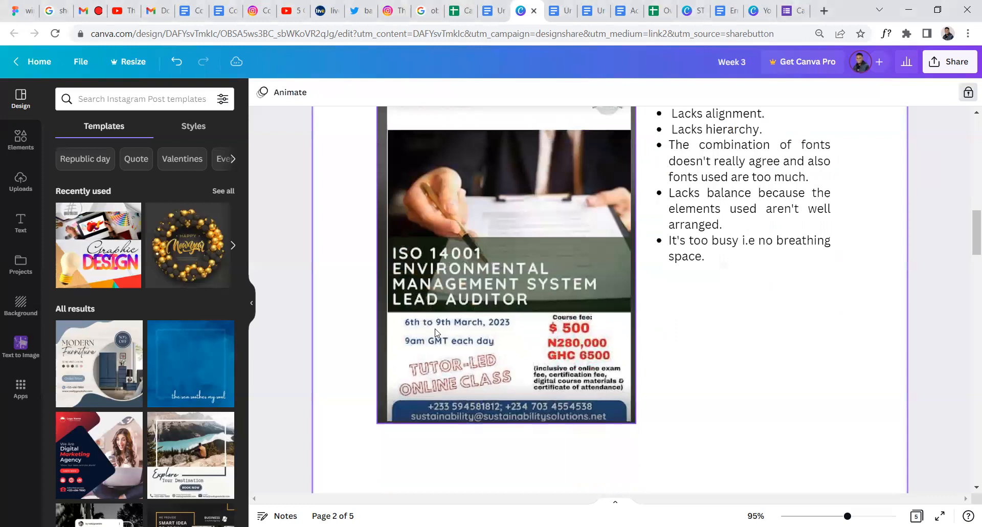
scroll(436, 331, up, 2)
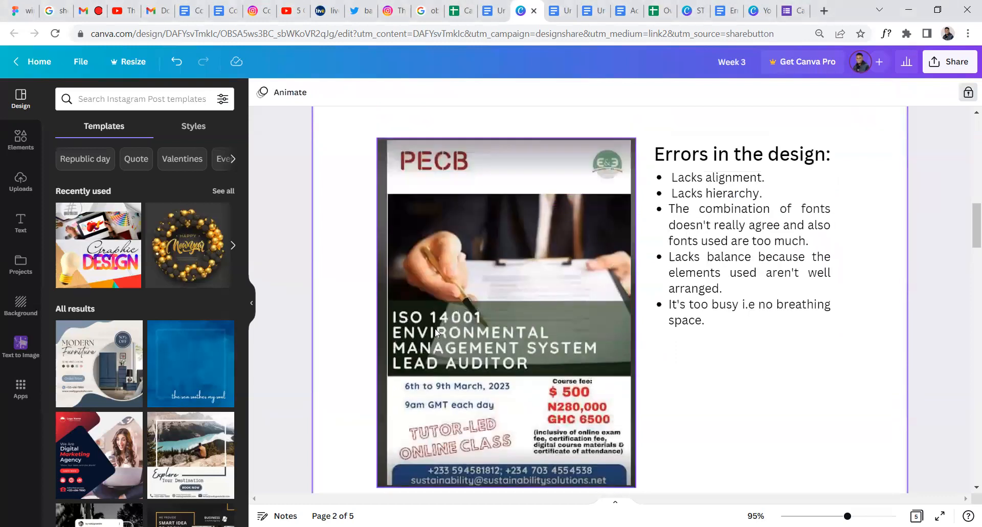
scroll(435, 332, down, 2)
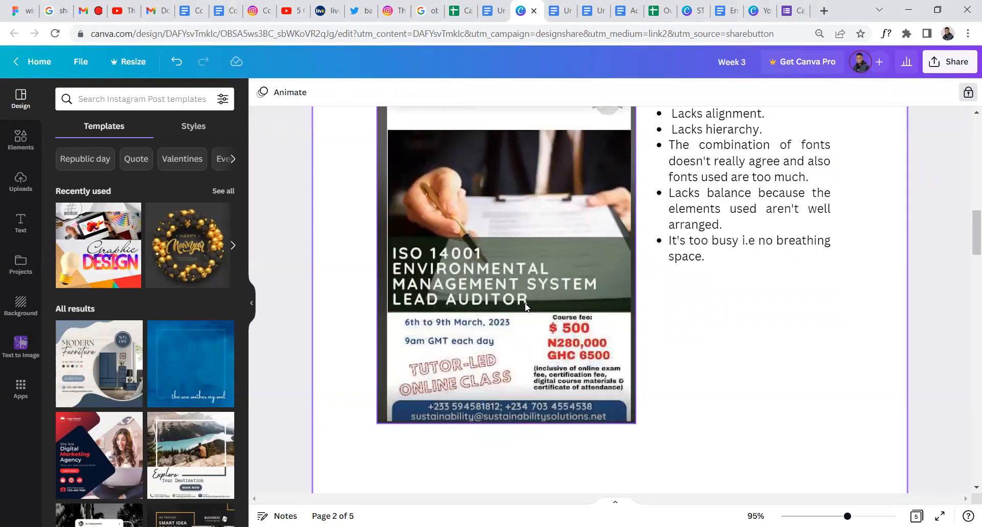
scroll(588, 330, down, 2)
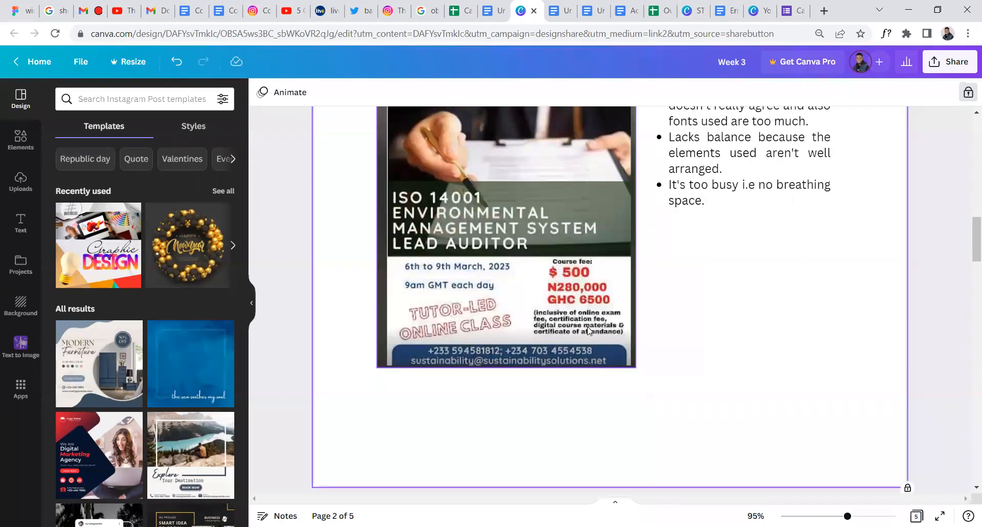
scroll(584, 337, up, 2)
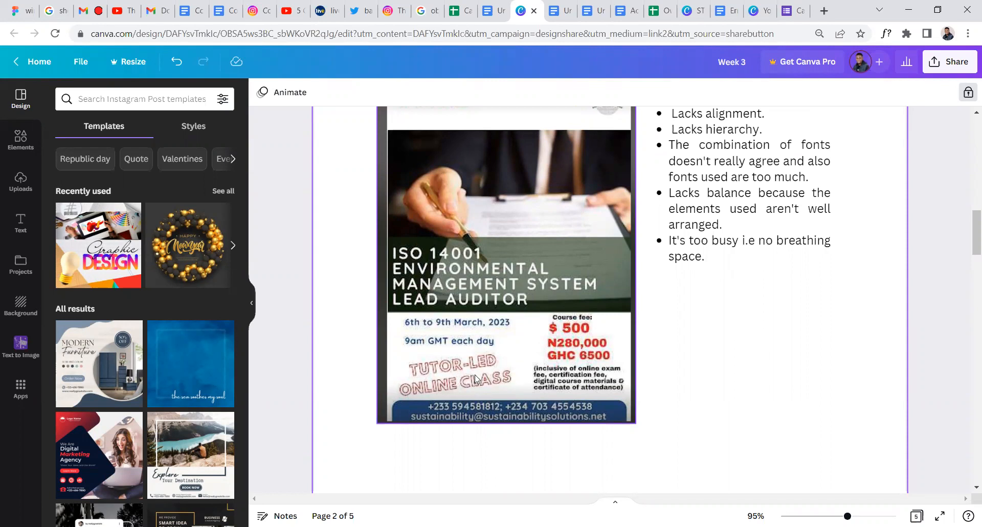
scroll(486, 368, down, 6)
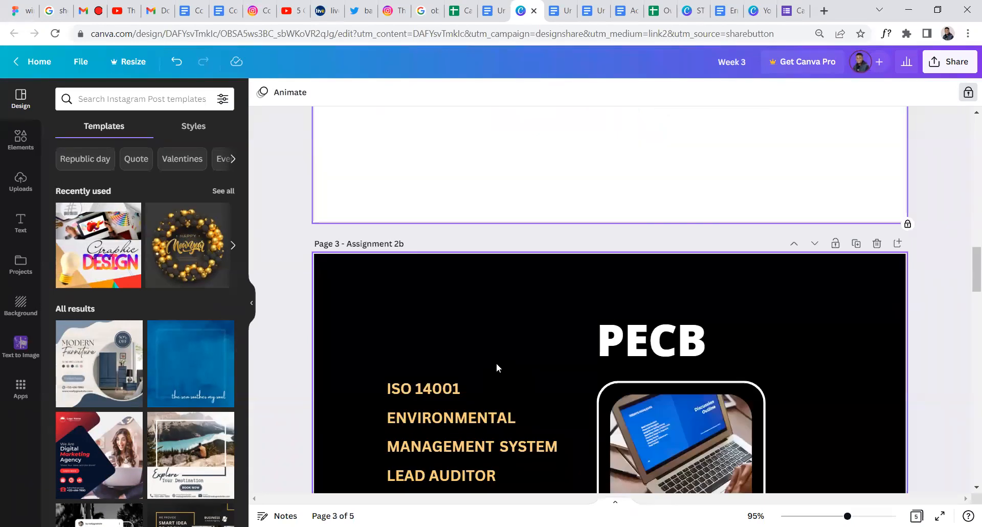
scroll(500, 367, up, 5)
scroll(499, 367, down, 6)
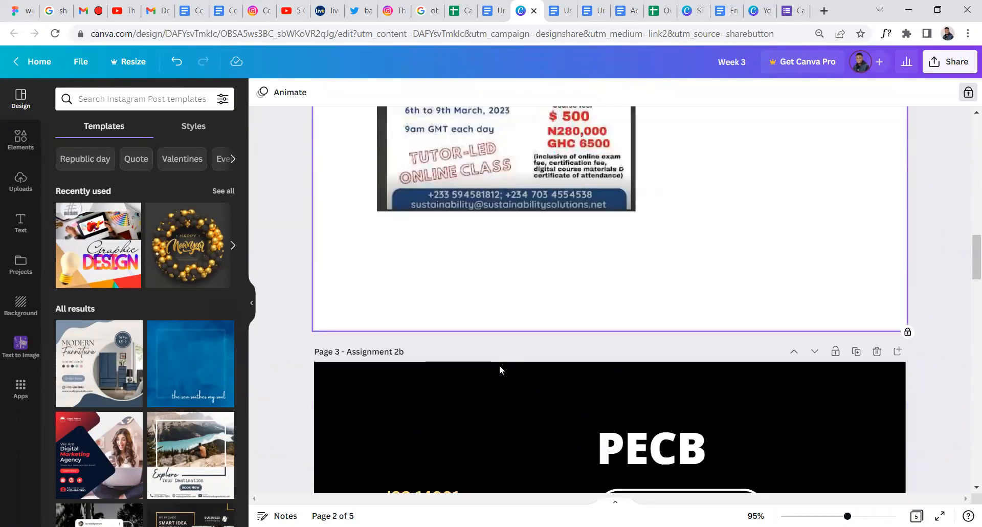
scroll(501, 366, down, 5)
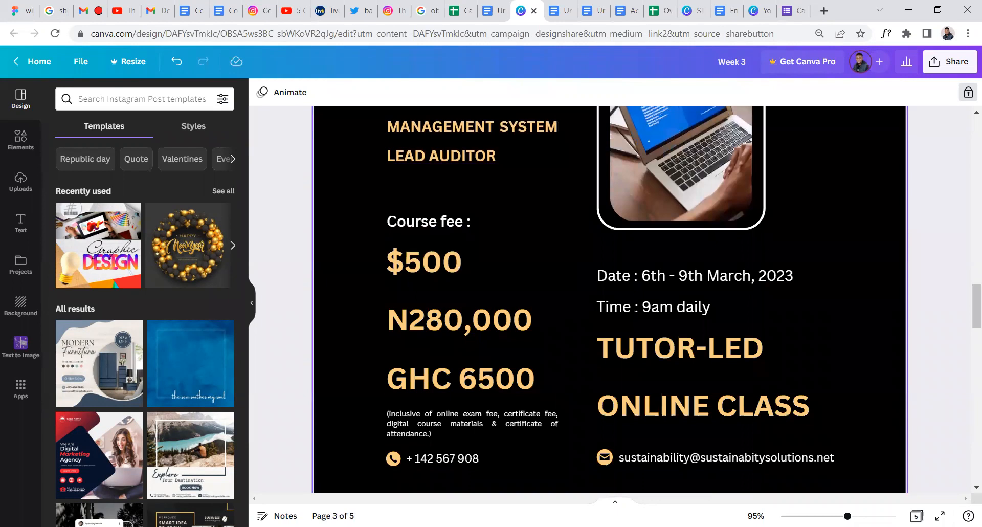
scroll(665, 299, down, 5)
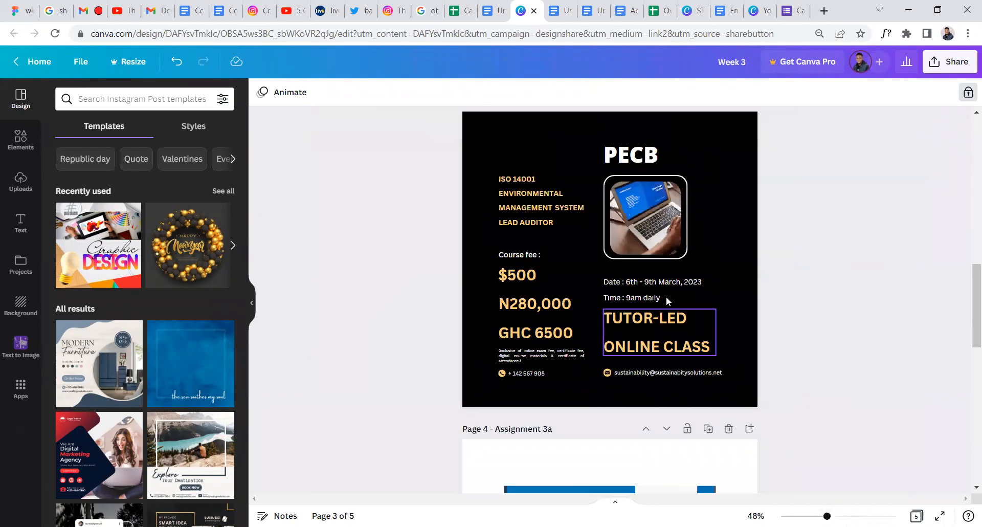
scroll(665, 299, up, 4)
scroll(635, 317, up, 3)
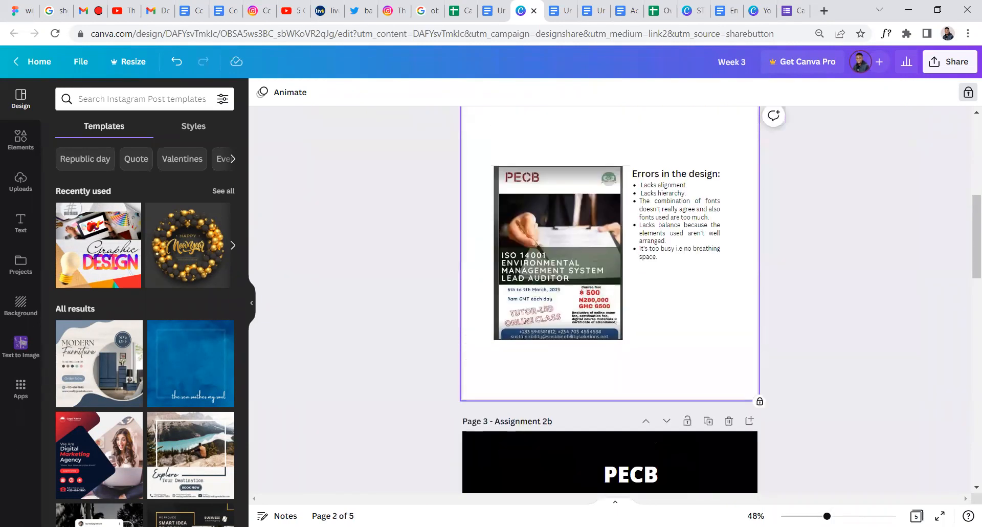
scroll(572, 308, up, 4)
scroll(573, 308, down, 1)
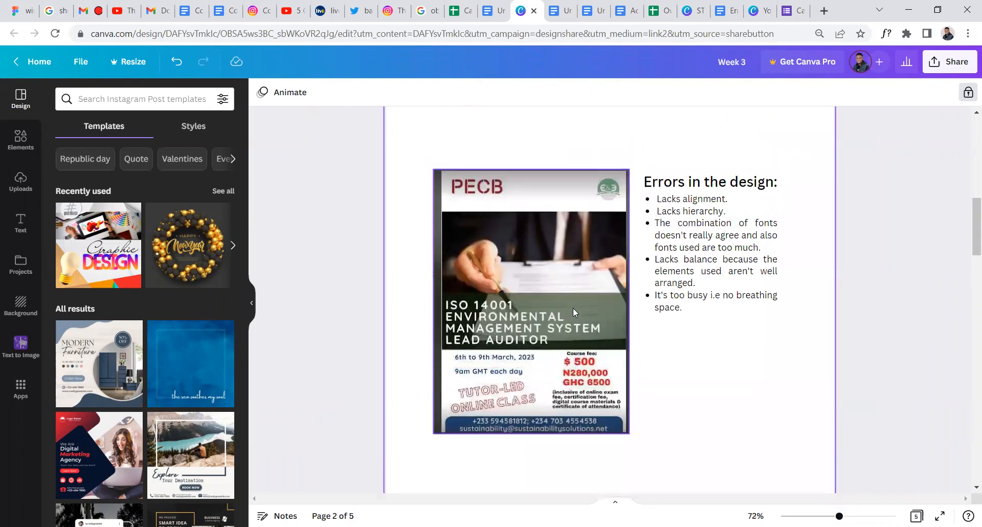
Examine the PECB flyer on Assignment 2a at several magnifications against the listed design errors, down to its contact strip
scroll(573, 308, up, 1)
scroll(576, 320, down, 1)
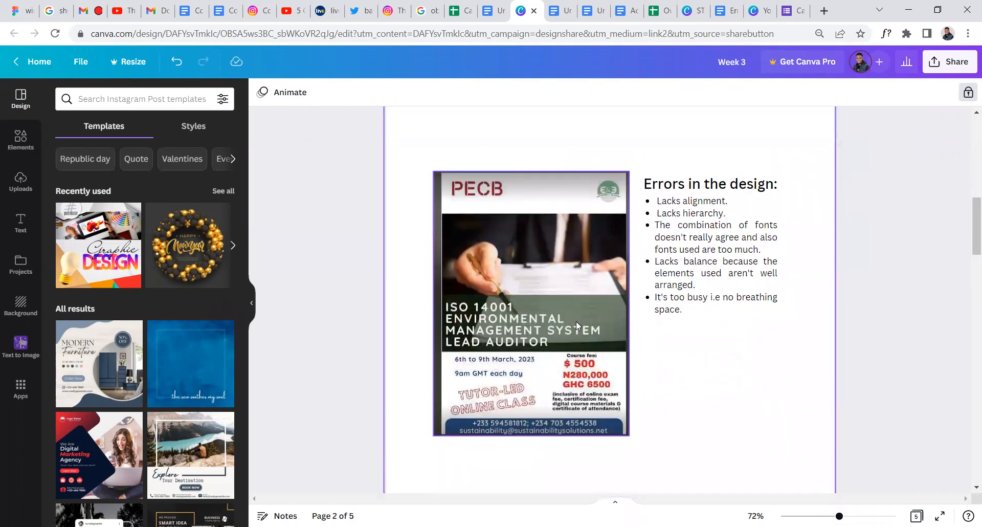
scroll(578, 325, down, 4)
scroll(581, 329, up, 3)
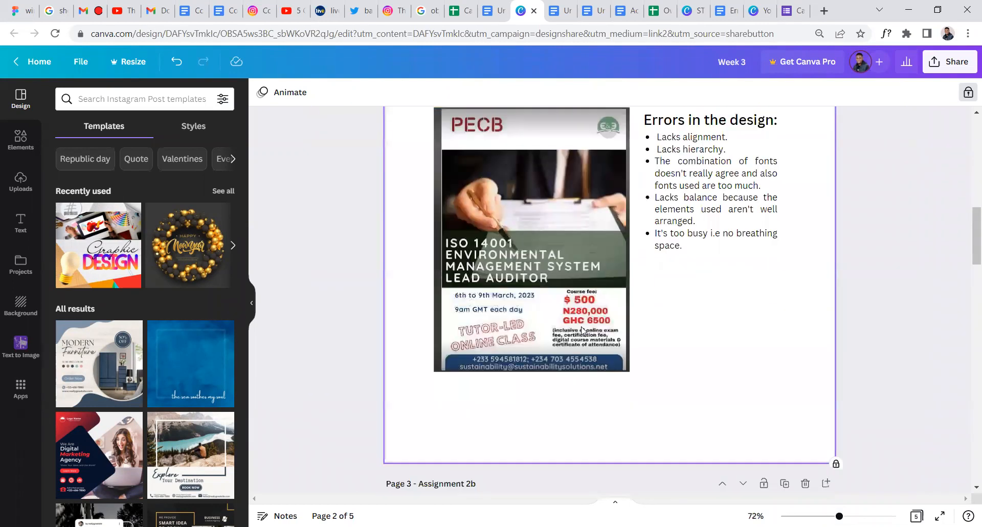
scroll(581, 329, up, 1)
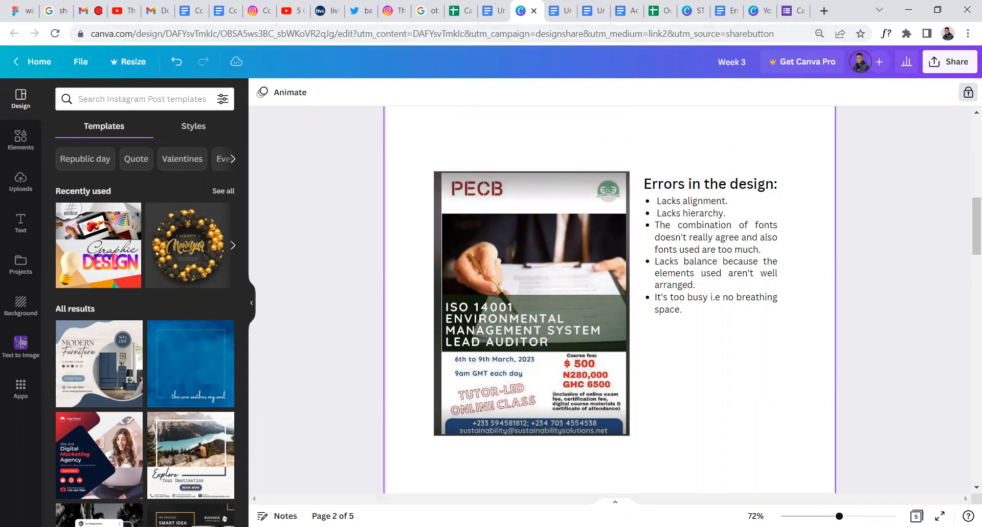
scroll(619, 344, down, 1)
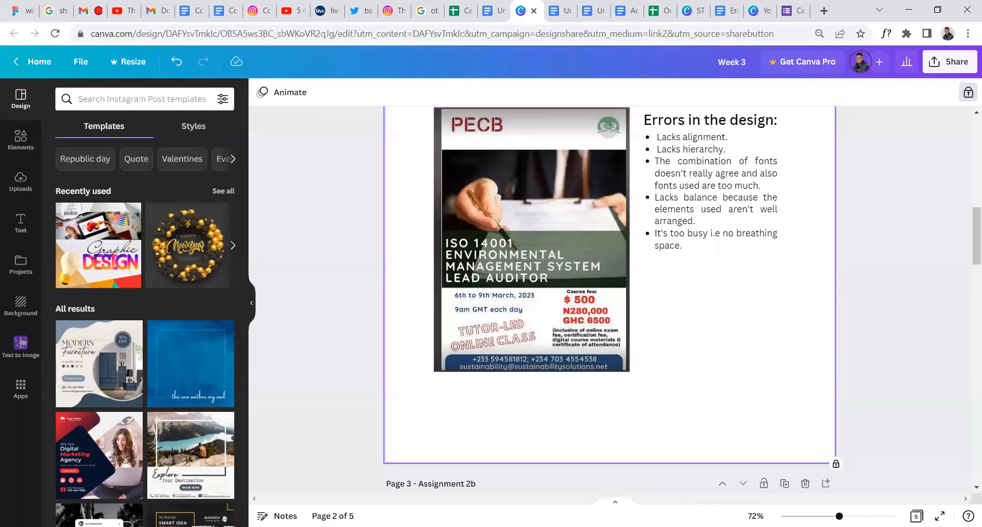
click(833, 516)
scroll(664, 293, up, 1)
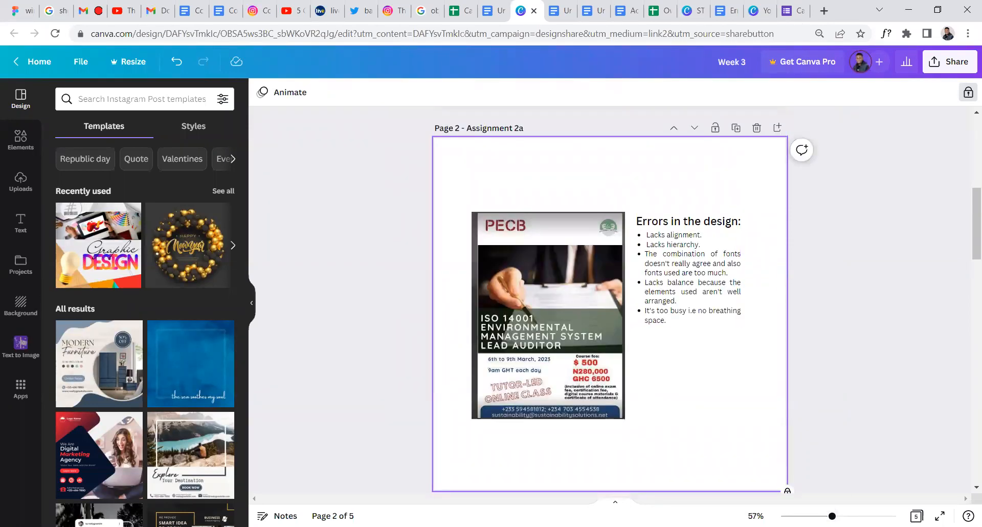
drag(832, 516, 843, 516)
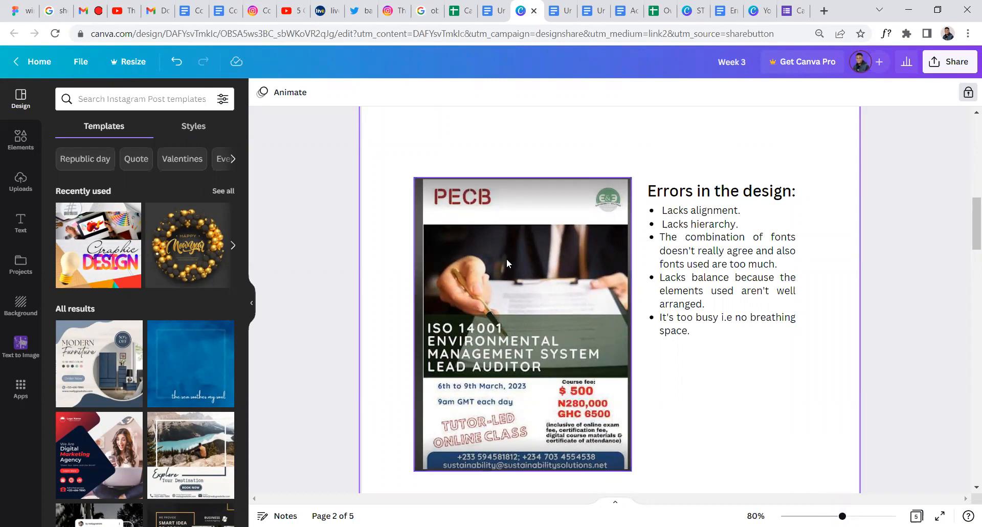
scroll(502, 315, down, 3)
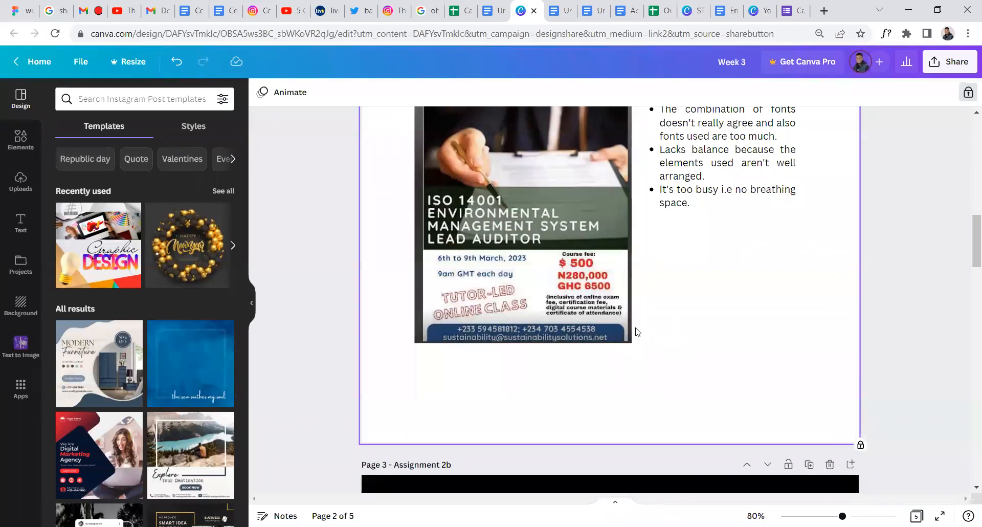
scroll(588, 324, down, 3)
scroll(589, 324, up, 2)
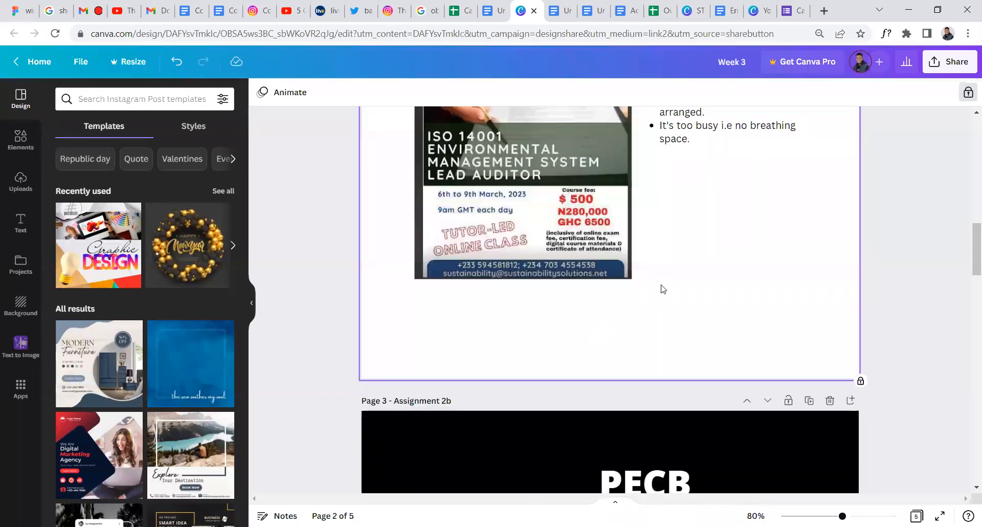
scroll(501, 365, up, 3)
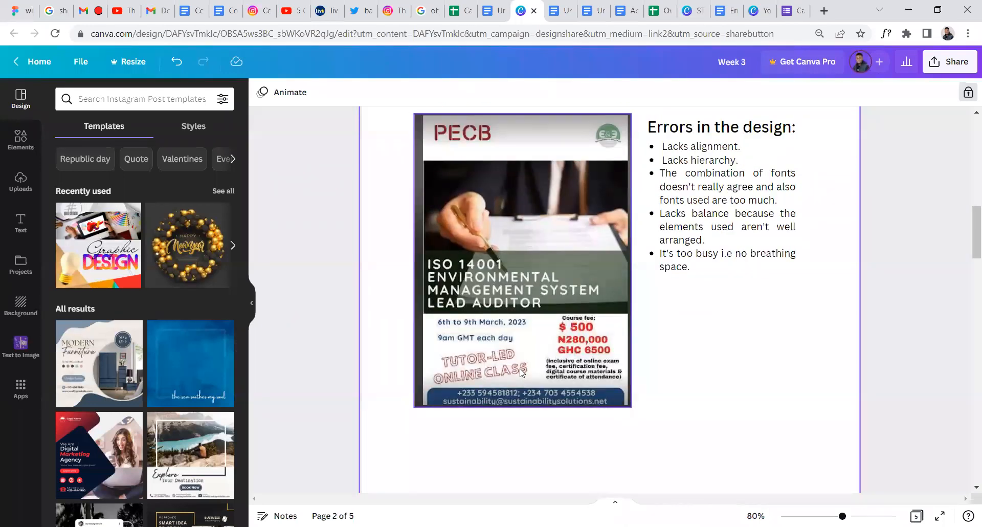
Look over the flyers from Assignment 1 to Assignment 3a, comparing the original PECB flyer with the 2b redesign
scroll(622, 235, up, 5)
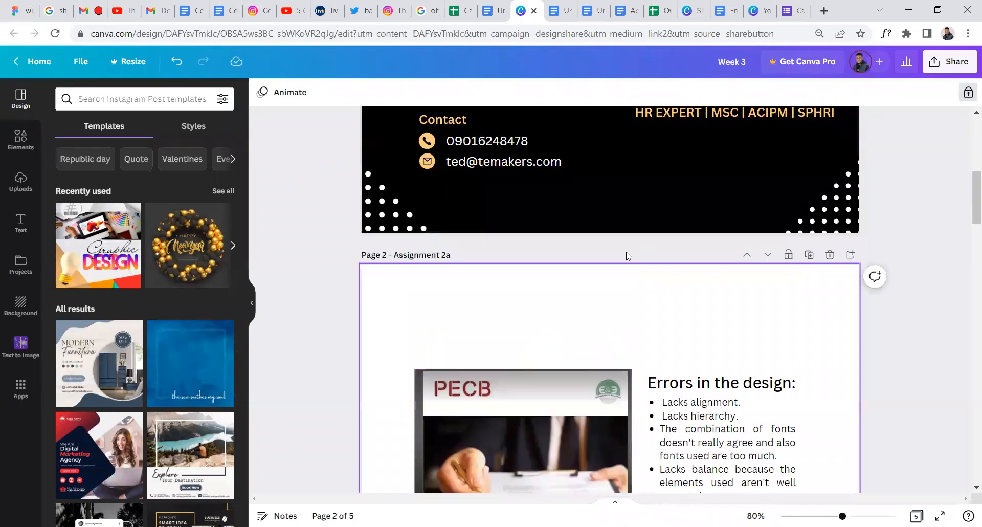
scroll(629, 240, up, 8)
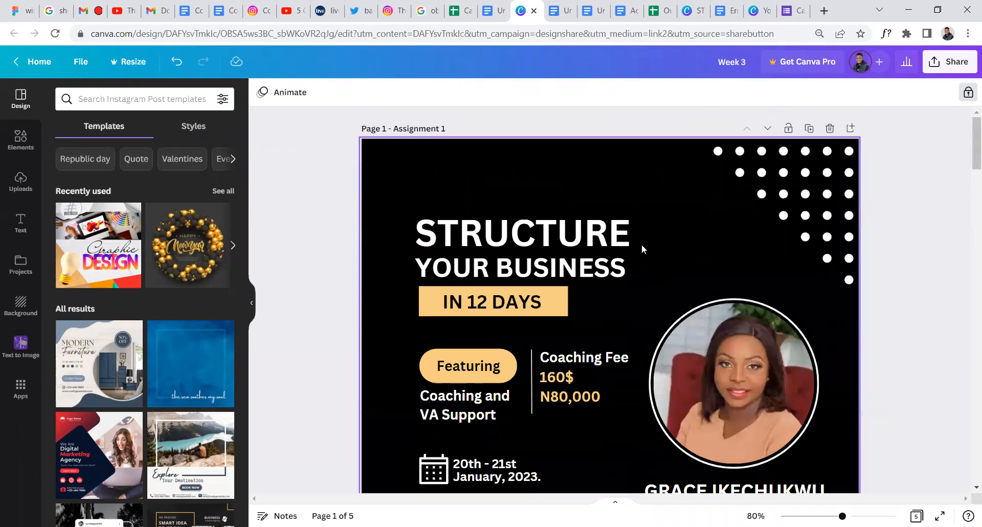
scroll(635, 244, down, 18)
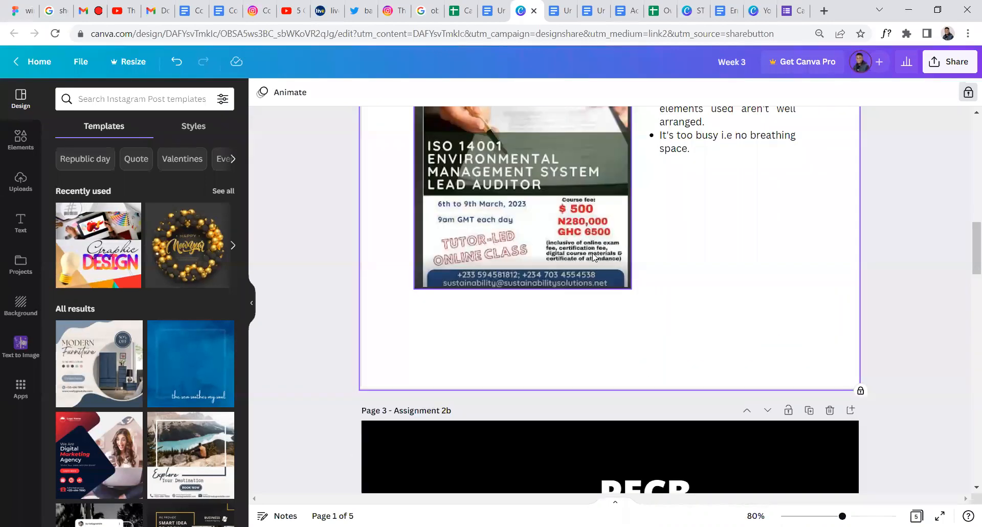
scroll(572, 343, down, 2)
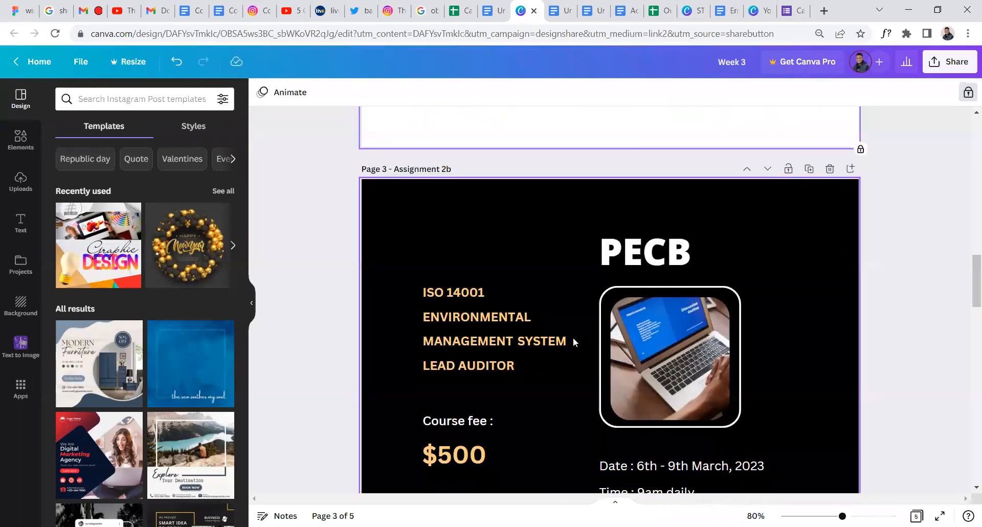
scroll(609, 306, down, 5)
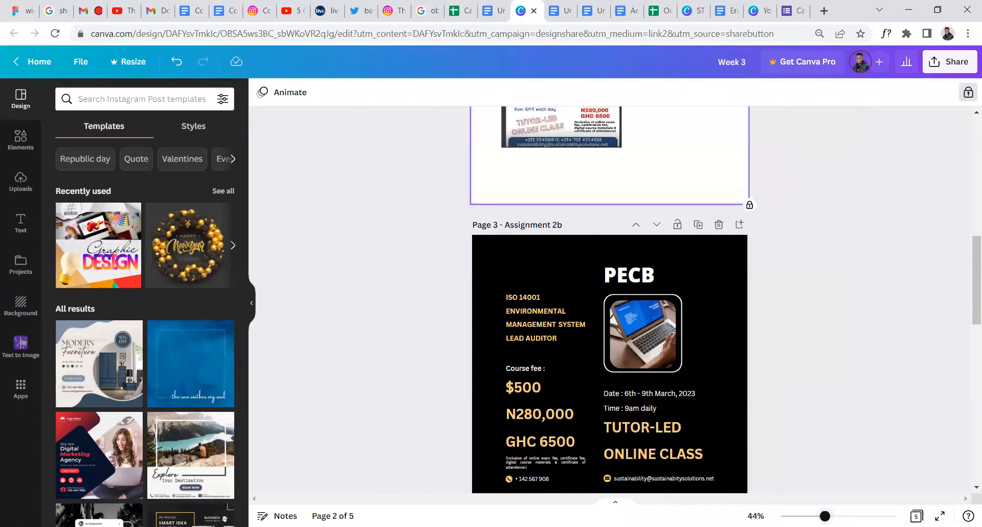
scroll(609, 295, up, 8)
scroll(609, 295, down, 15)
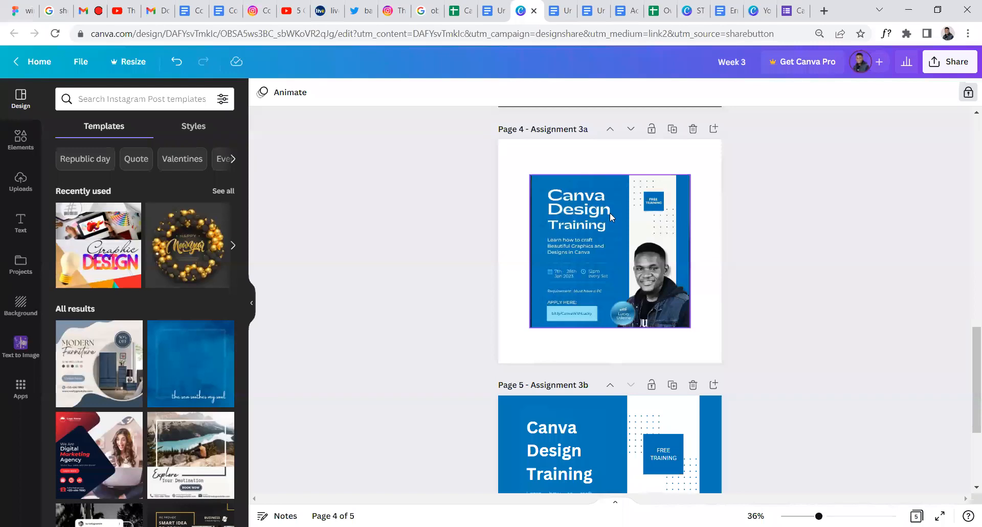
scroll(609, 213, up, 3)
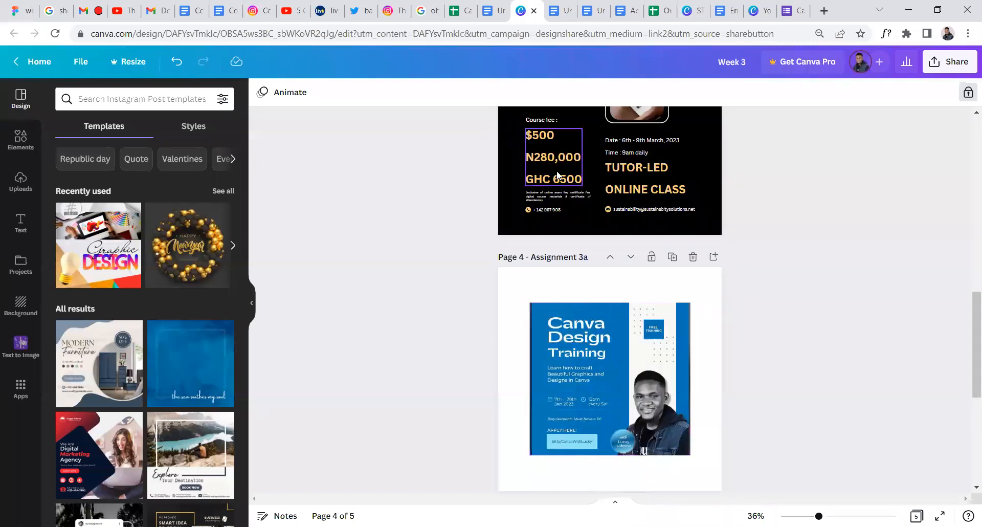
scroll(562, 230, up, 4)
scroll(580, 232, up, 3)
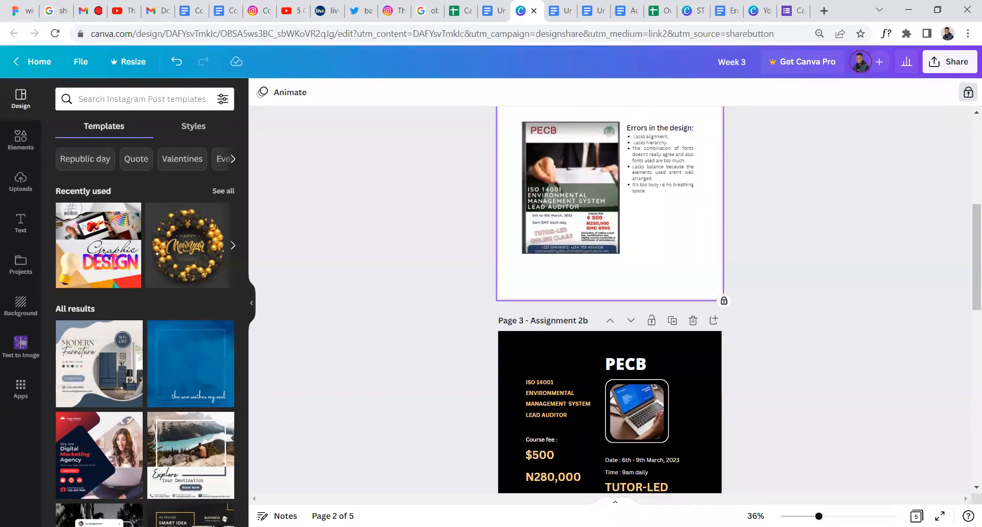
scroll(758, 479, up, 3)
scroll(549, 360, down, 3)
scroll(682, 378, up, 2)
scroll(682, 379, down, 2)
scroll(588, 376, up, 2)
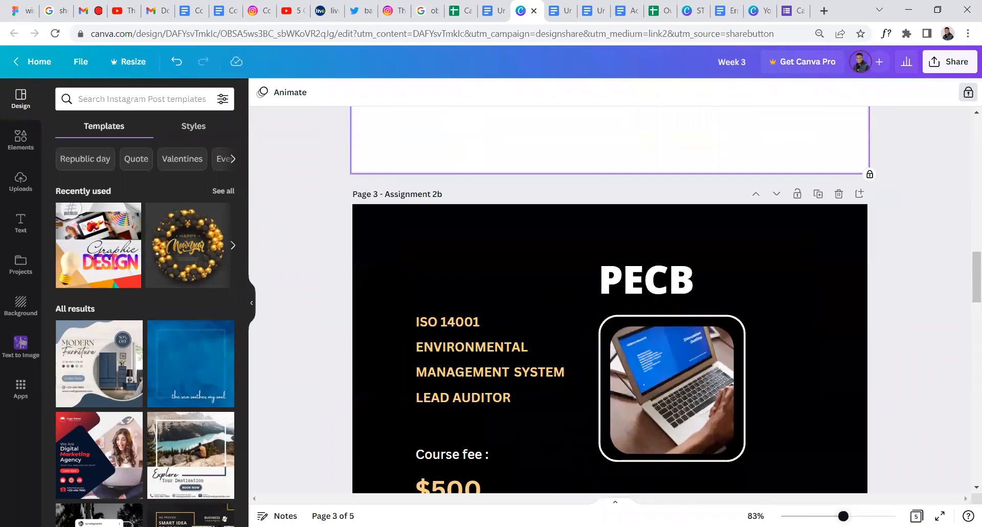
Delete the "ISO 14001" line and the blank line it leaves from the course title on Assignment 2b
scroll(588, 376, down, 2)
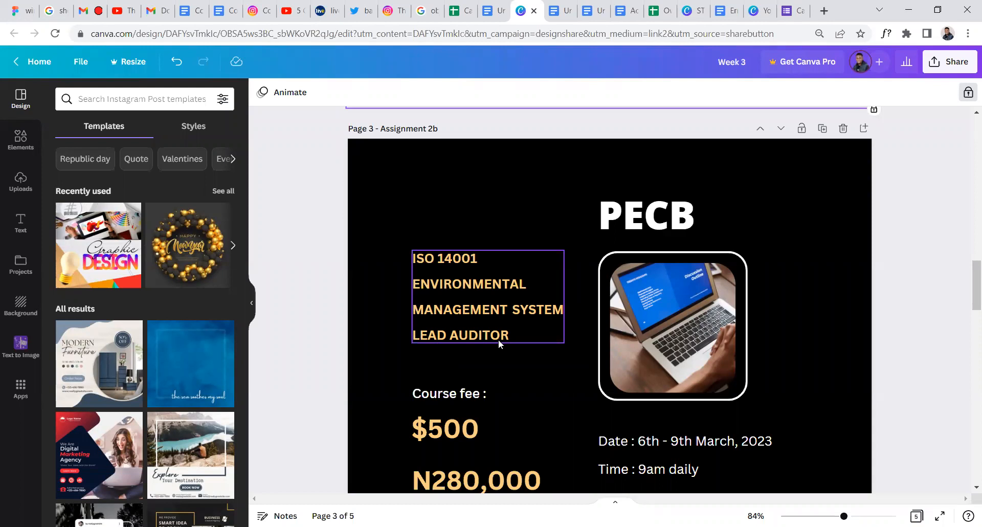
click(444, 260)
double_click(467, 260)
drag(478, 259, 406, 258)
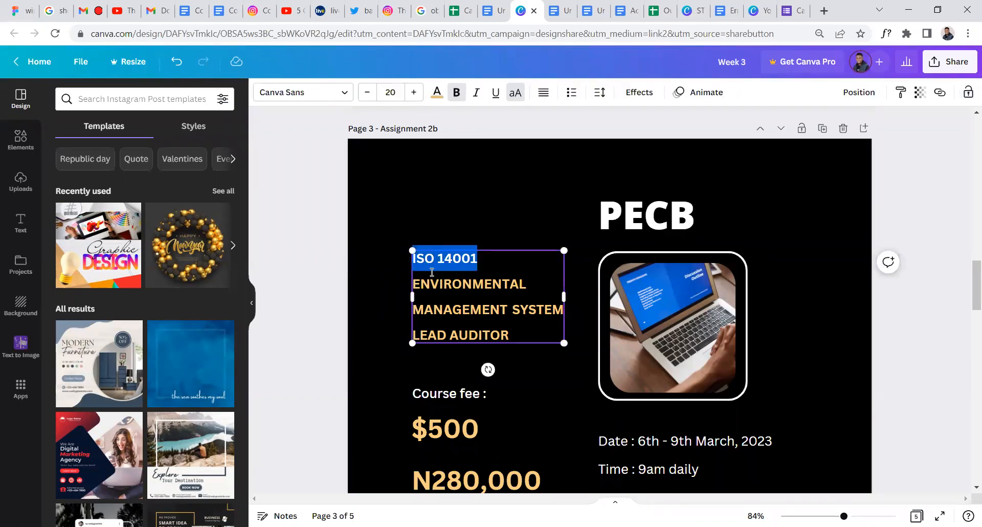
key(BackSpace)
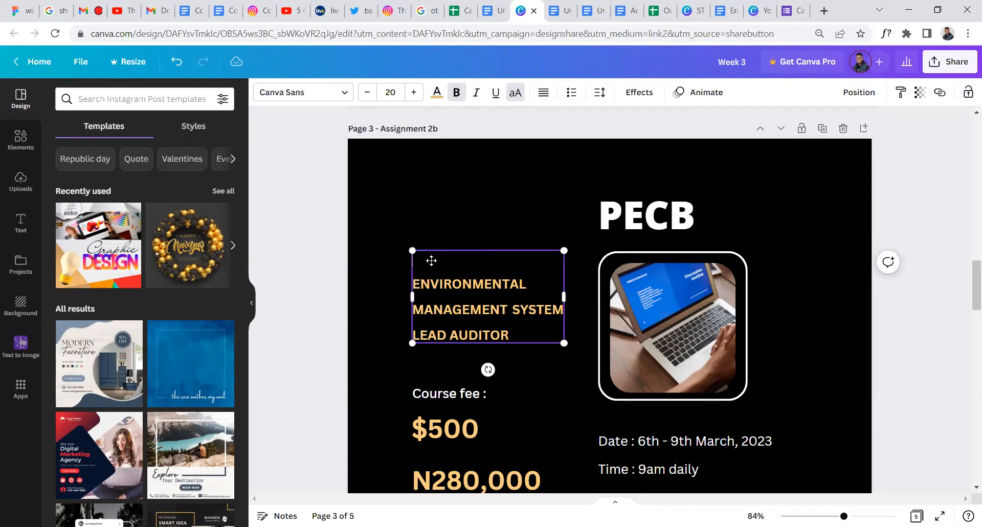
key(Delete)
click(464, 216)
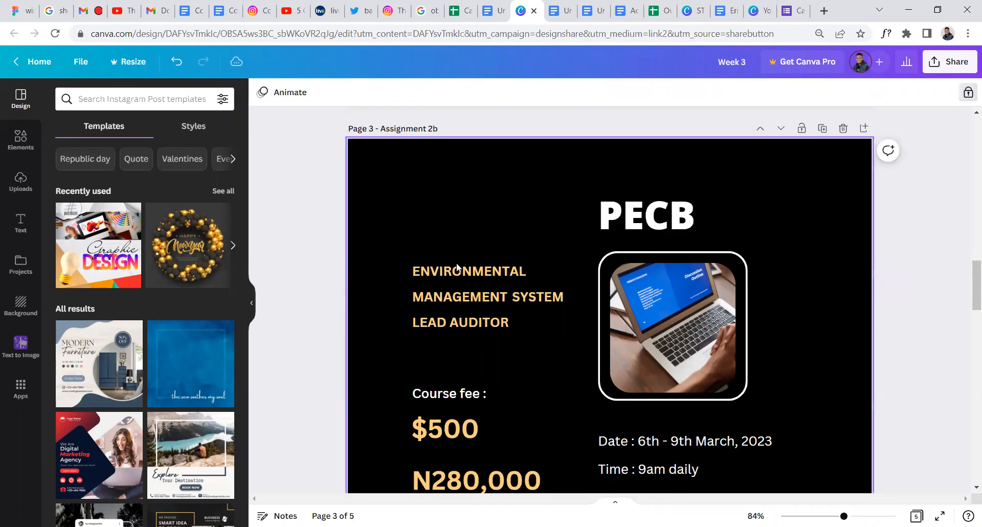
Check the course title's letter and line spacing, and undo the removal of the blank line above "ENVIRONMENTAL"
click(456, 266)
click(601, 93)
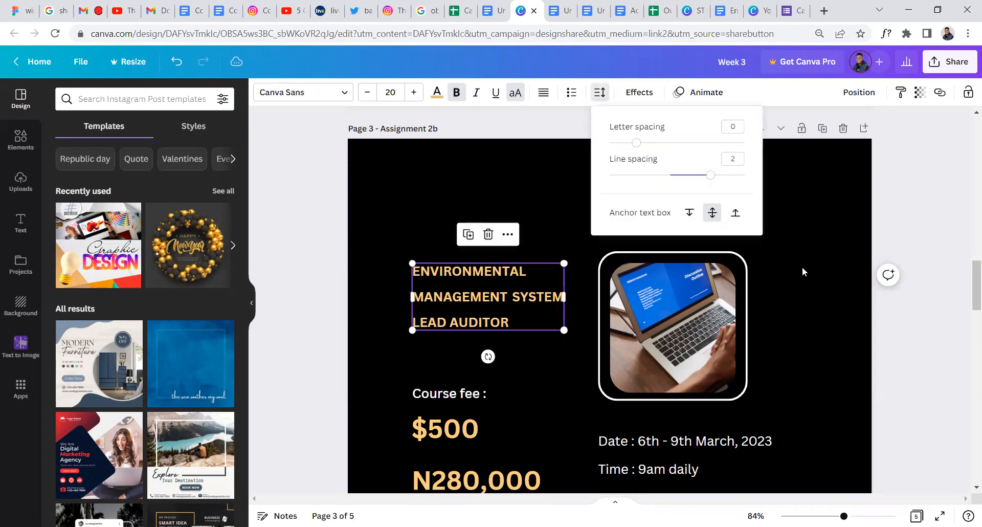
click(758, 196)
scroll(762, 202, up, 3)
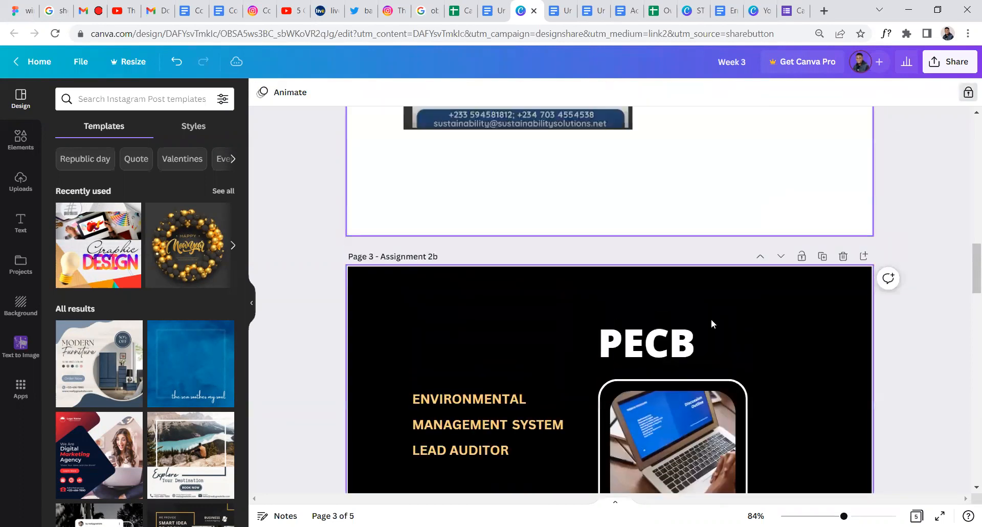
key(ctrl+z)
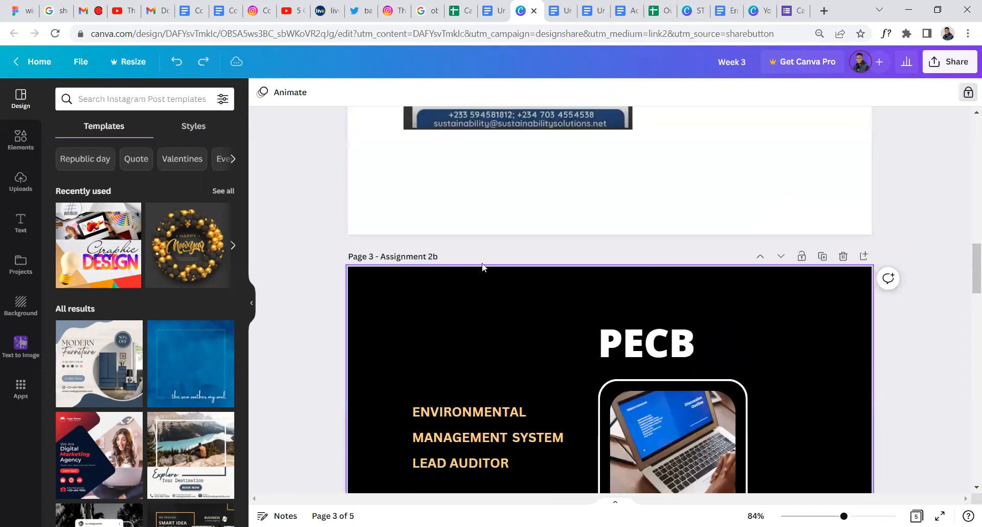
Duplicate the Assignment 2b page
scroll(482, 267, down, 3)
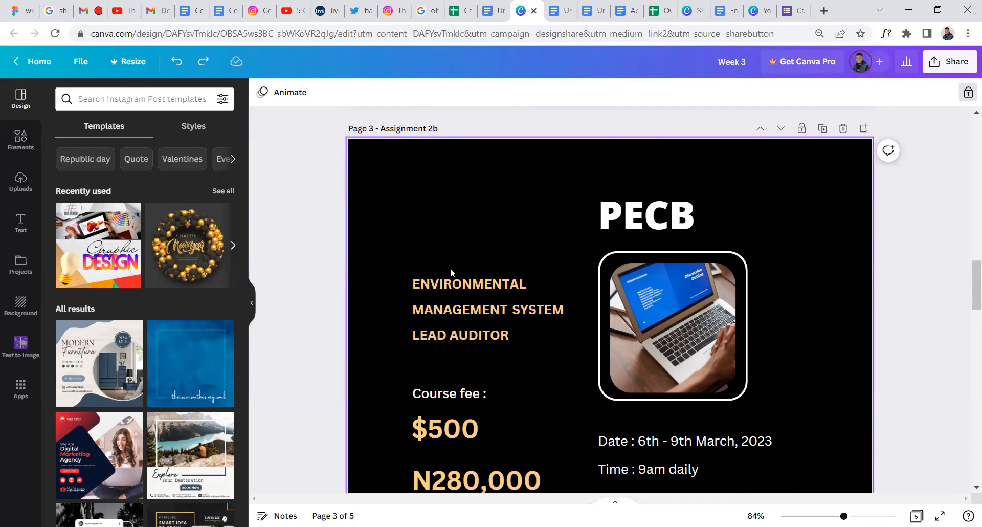
double_click(451, 284)
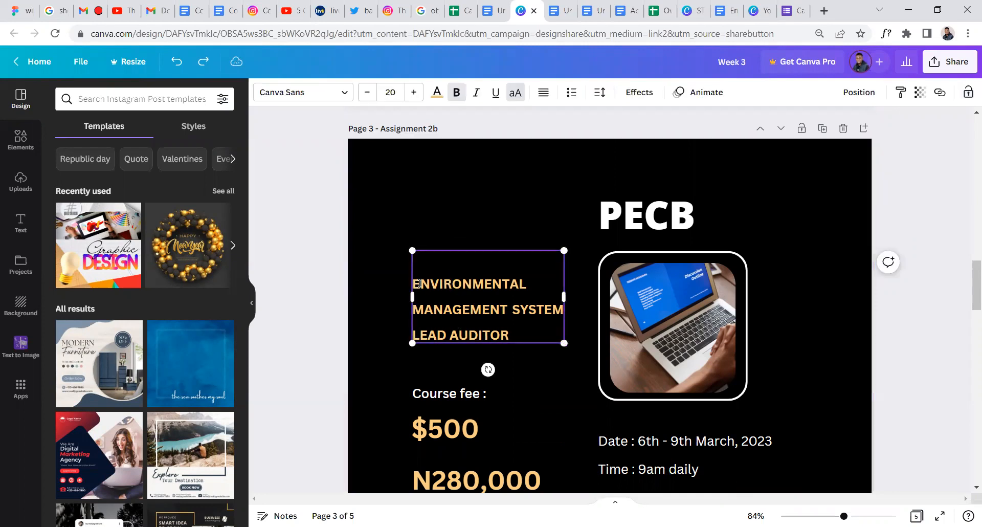
click(822, 128)
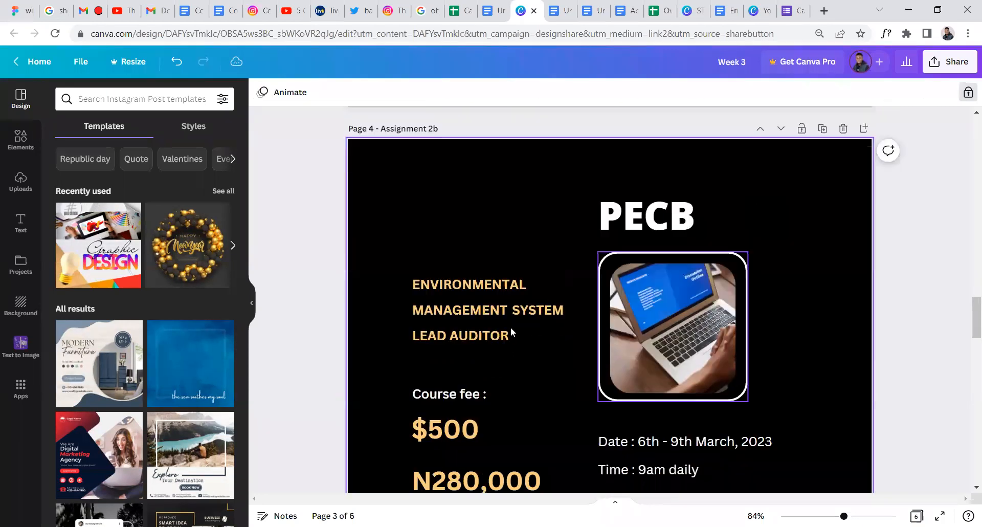
Add an empty text box to the duplicated Assignment 2b page and place it just above the "ENVIRONMENTAL" line
key(t)
click(427, 226)
drag(615, 316, 506, 222)
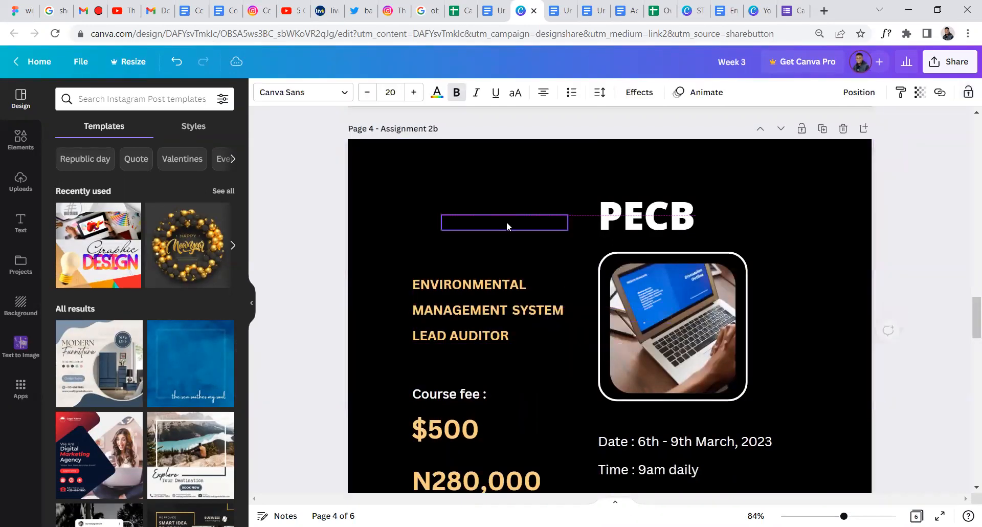
click(507, 222)
key(BackSpace)
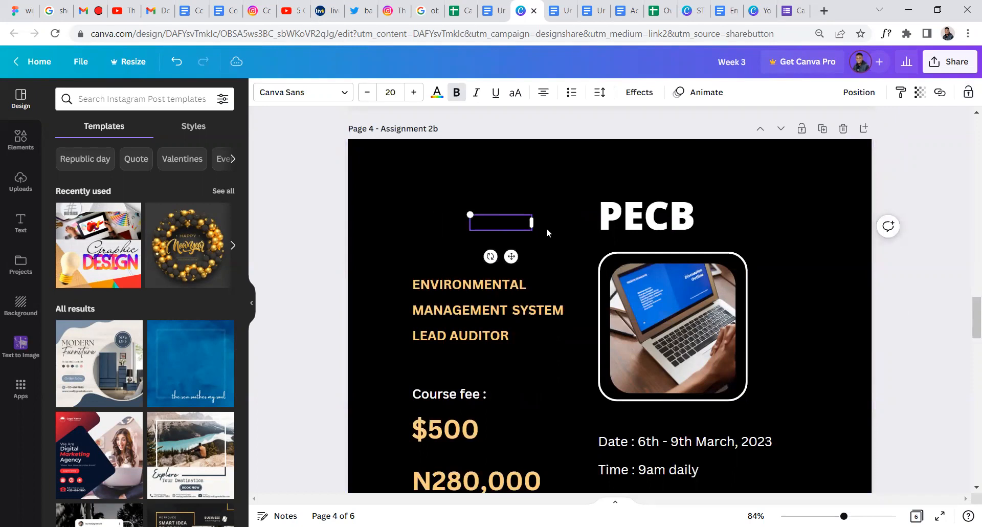
click(490, 208)
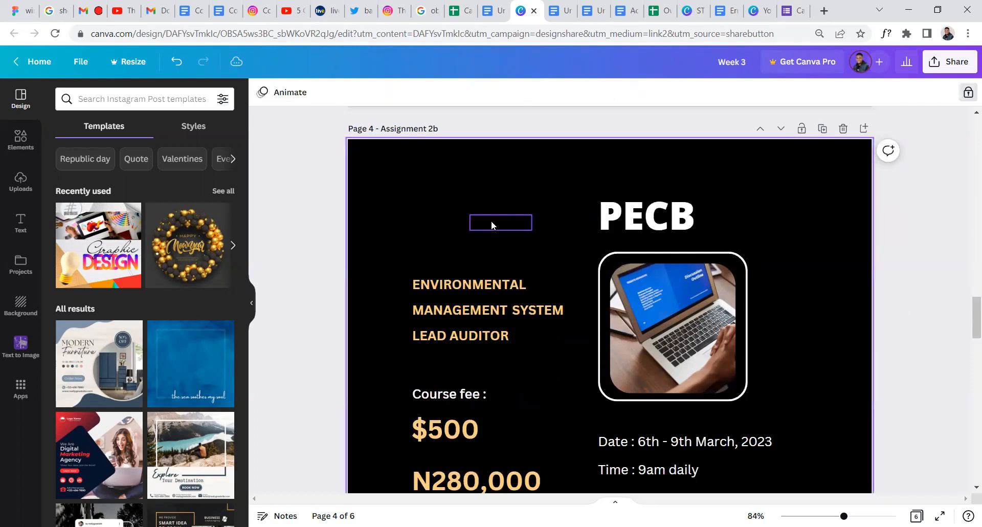
click(491, 220)
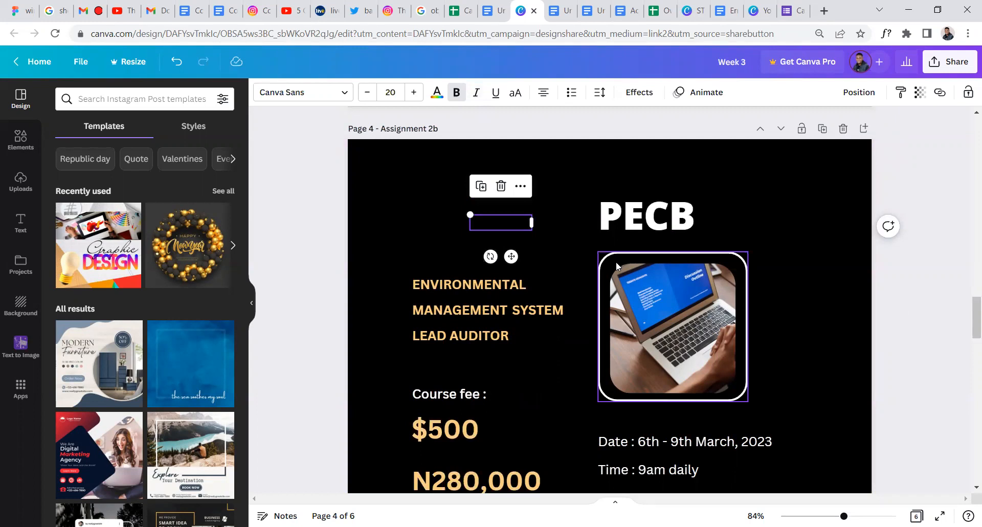
drag(511, 256, 465, 259)
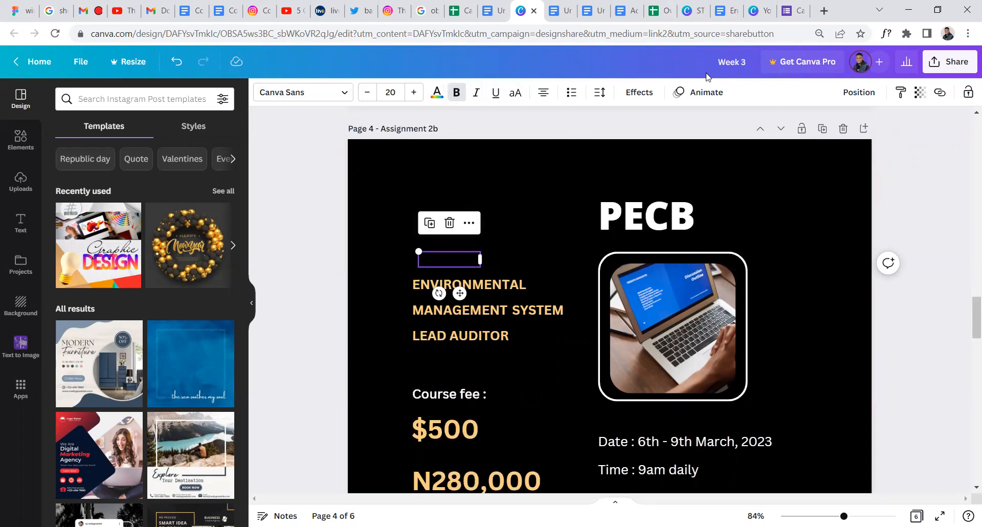
Check the linked Untitled document and switch to the "Your paragraph text" design with the Canva training flyer
click(499, 8)
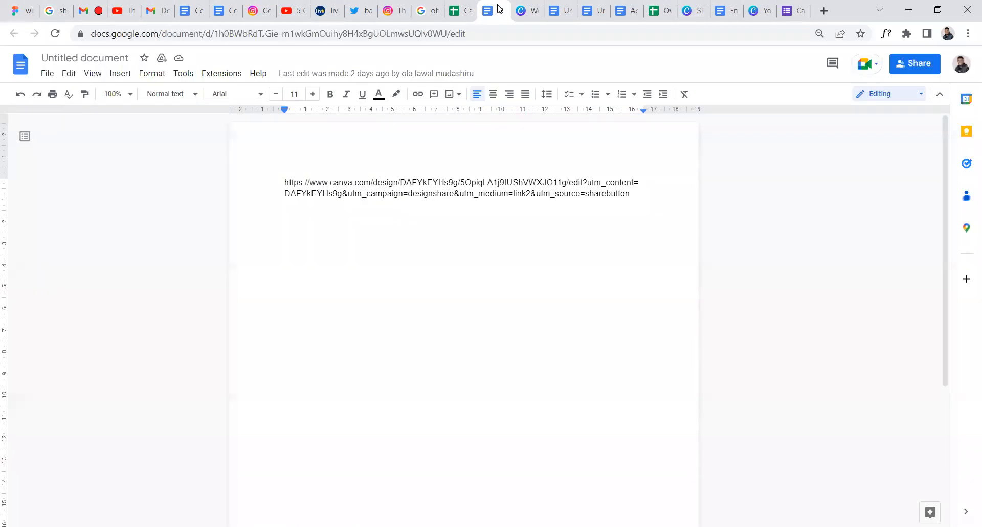
click(754, 9)
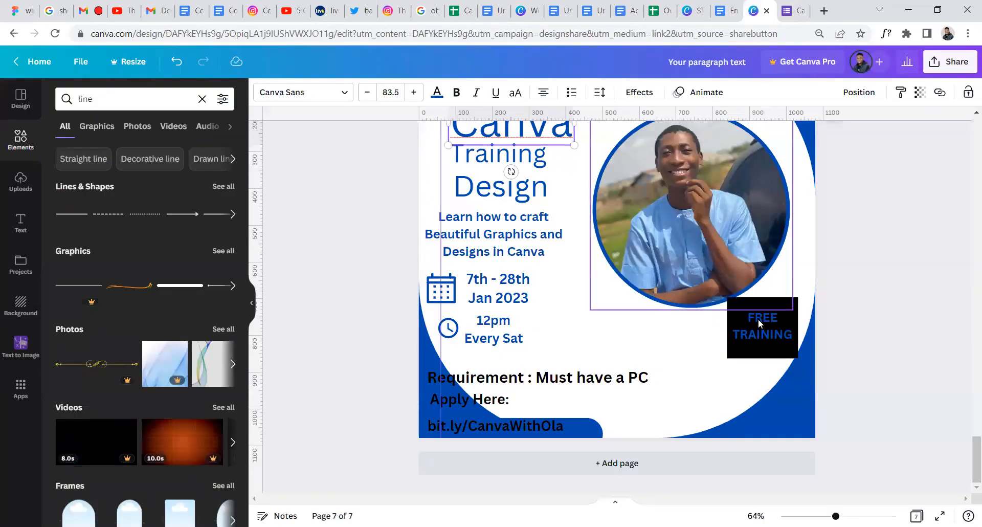
Examine the text placement and layout of the PECB ISO 14001 course flyer on page 1
scroll(707, 311, up, 8)
scroll(682, 309, up, 15)
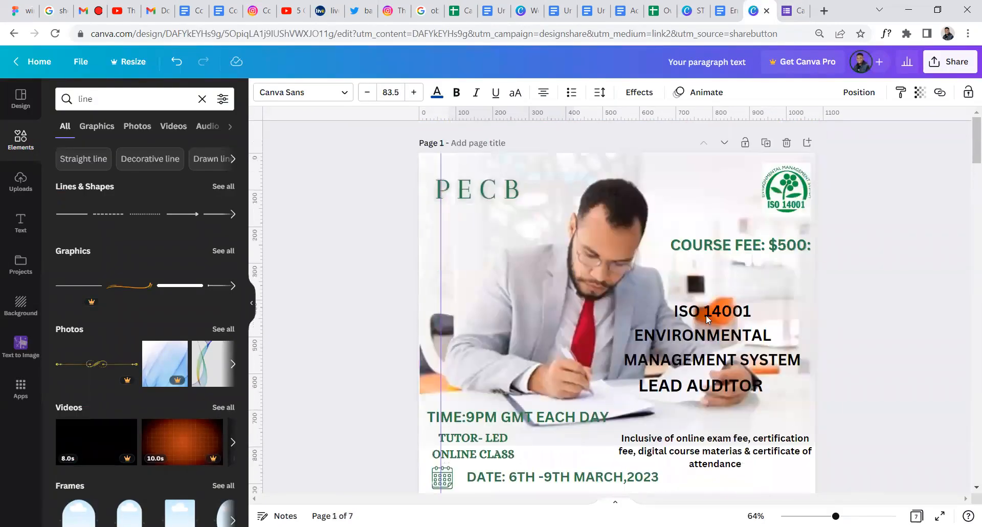
scroll(818, 330, down, 2)
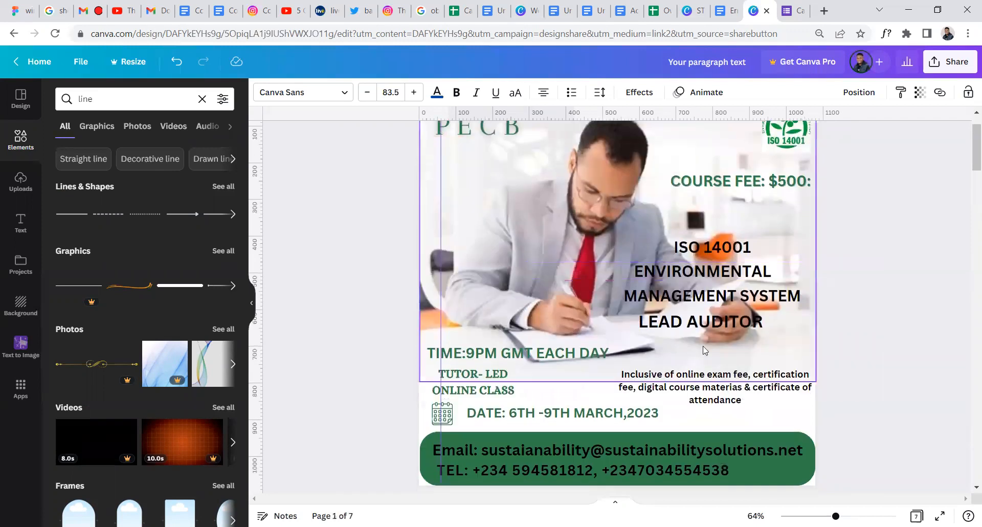
click(894, 294)
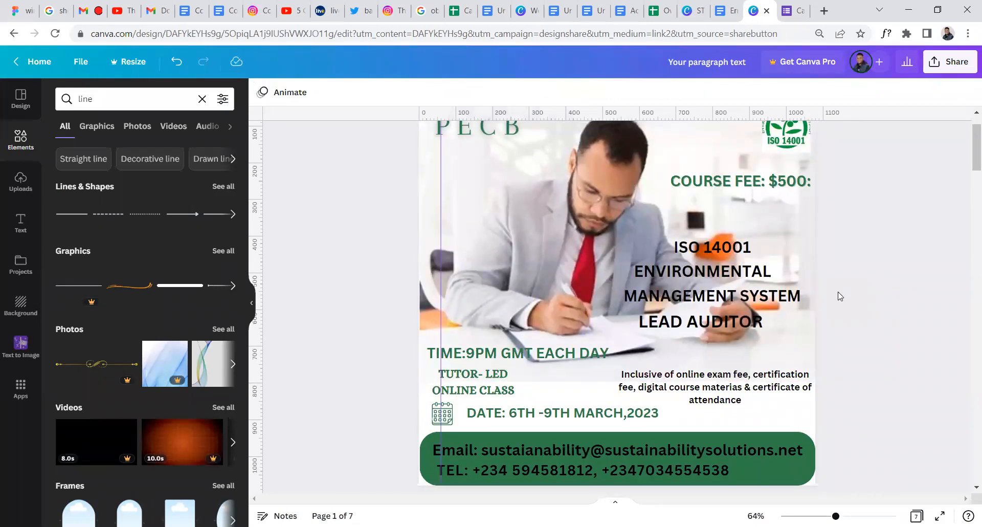
scroll(762, 384, up, 2)
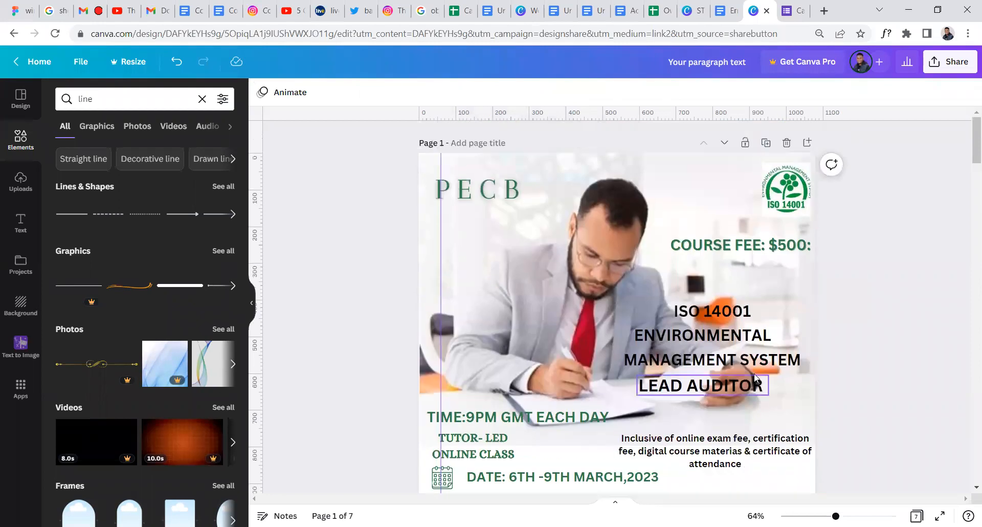
scroll(746, 367, down, 2)
scroll(747, 373, up, 2)
scroll(745, 372, down, 2)
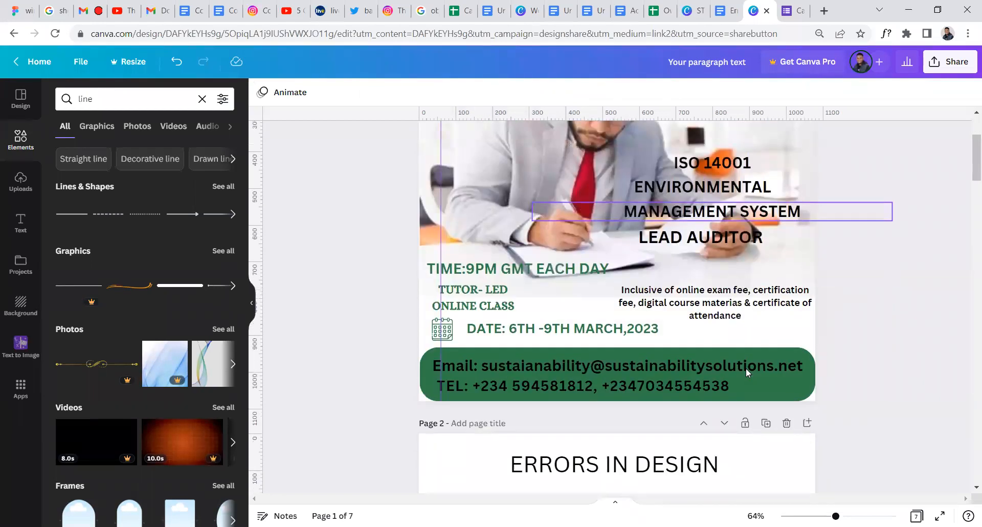
scroll(746, 367, up, 2)
scroll(746, 367, down, 2)
scroll(767, 307, up, 2)
Move the ISO 14001 logo on page 1 slightly inward, away from the flyer's right edge
click(797, 190)
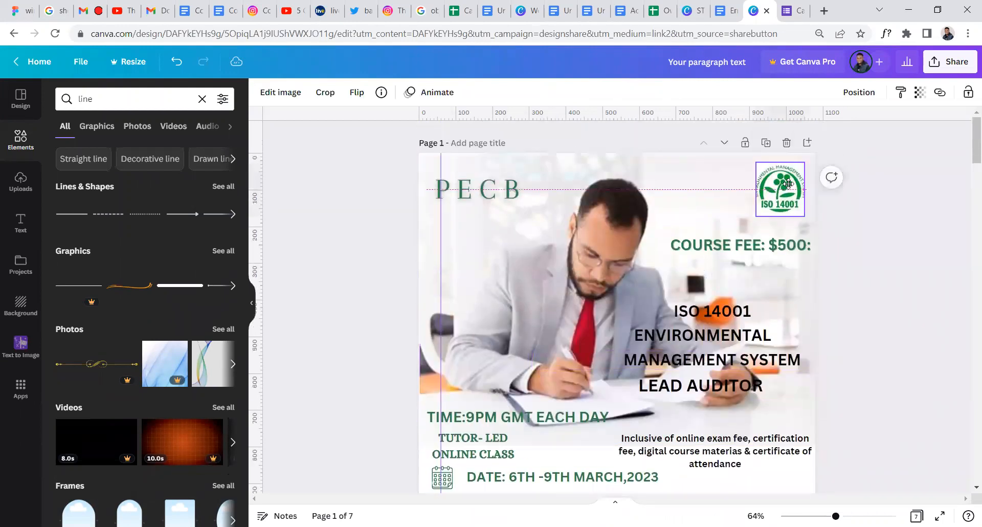
scroll(877, 275, down, 1)
scroll(877, 277, up, 2)
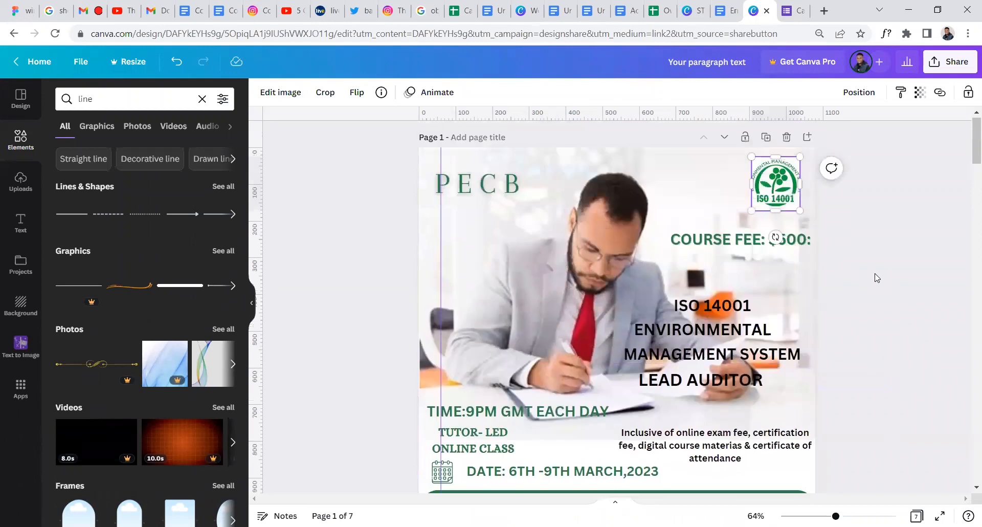
click(876, 278)
Compare the page 1 flyer with the "ERRORS IN DESIGN" notes on page 2, and view the whole flyer
scroll(877, 279, down, 2)
scroll(876, 280, down, 1)
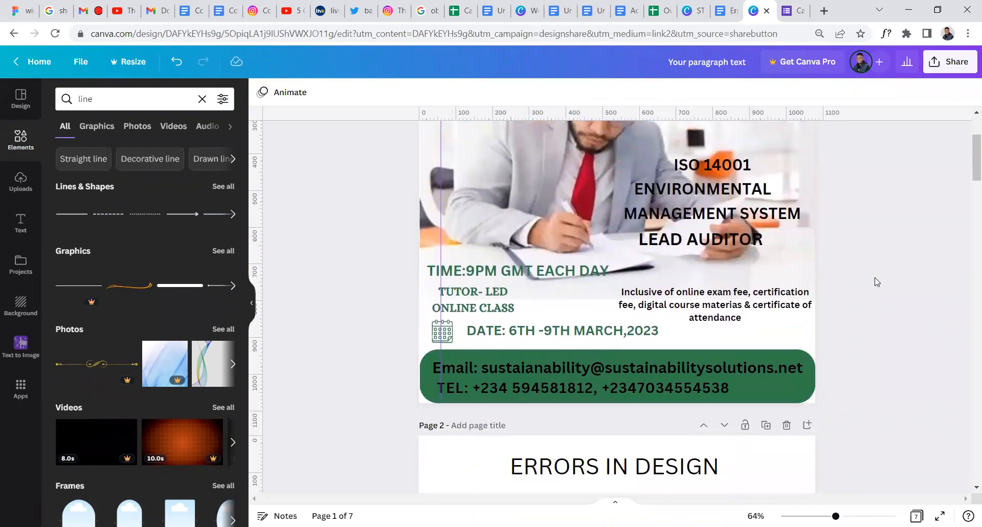
scroll(876, 281, down, 13)
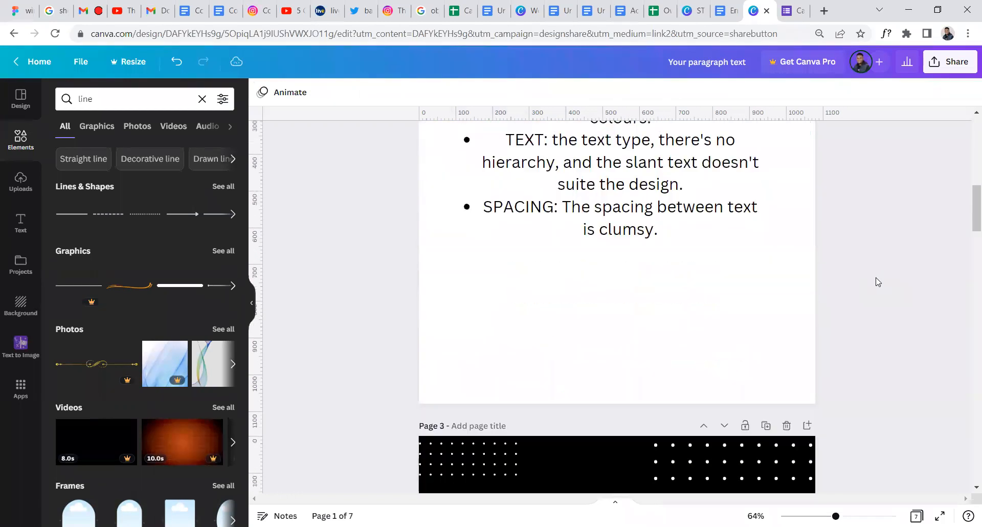
scroll(877, 281, up, 13)
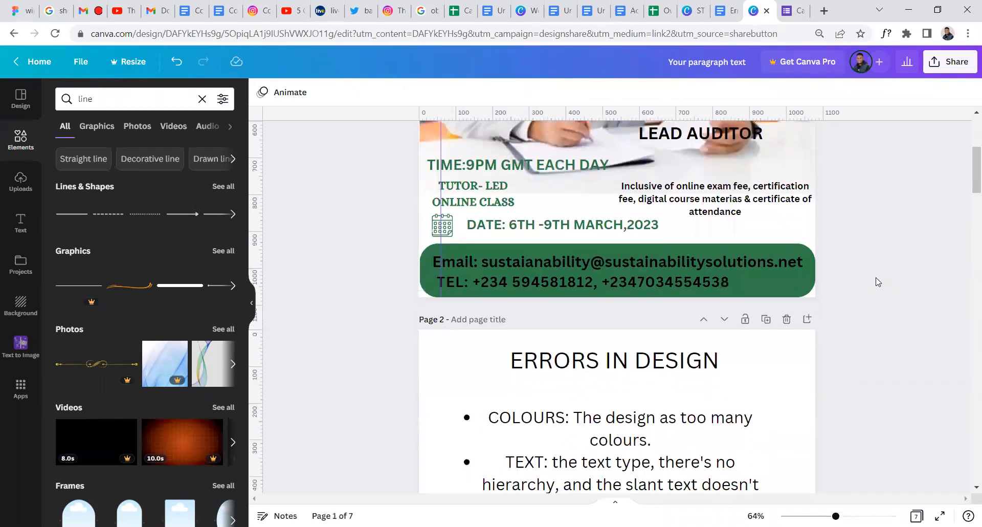
scroll(876, 282, down, 1)
scroll(877, 282, up, 5)
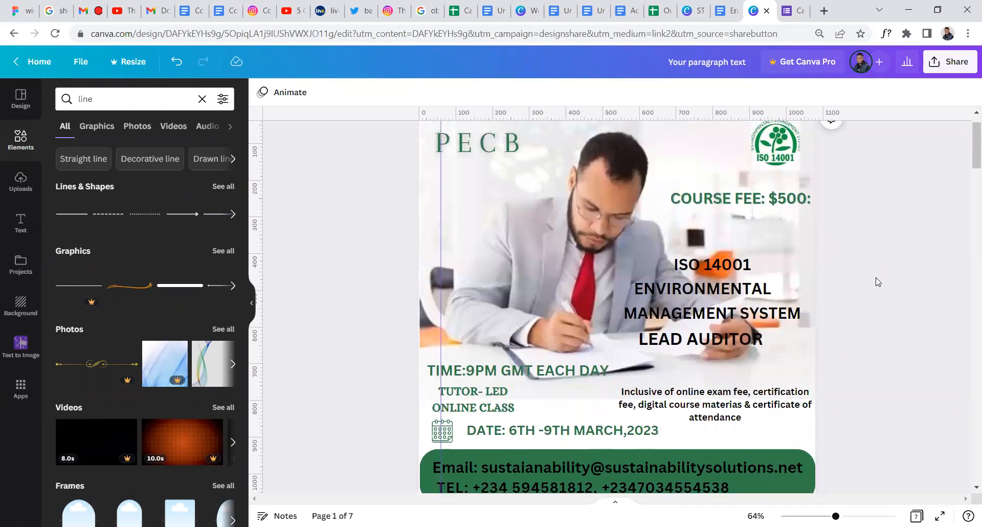
scroll(876, 281, down, 5)
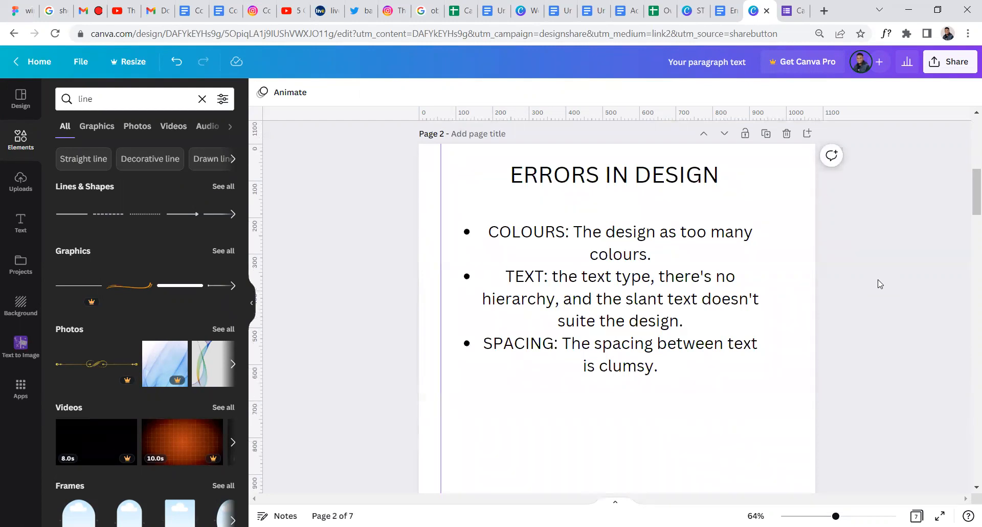
scroll(877, 283, up, 5)
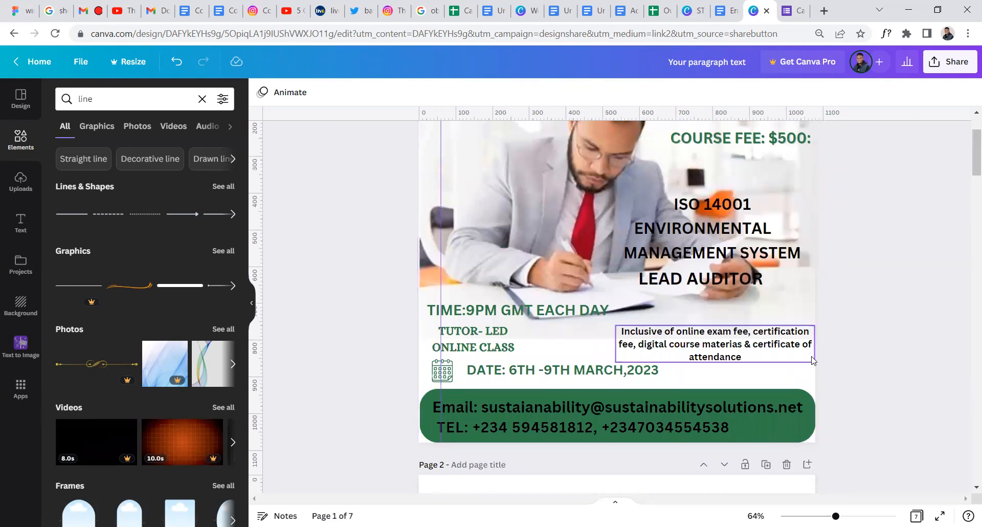
scroll(835, 332, up, 1)
scroll(835, 332, up, 3)
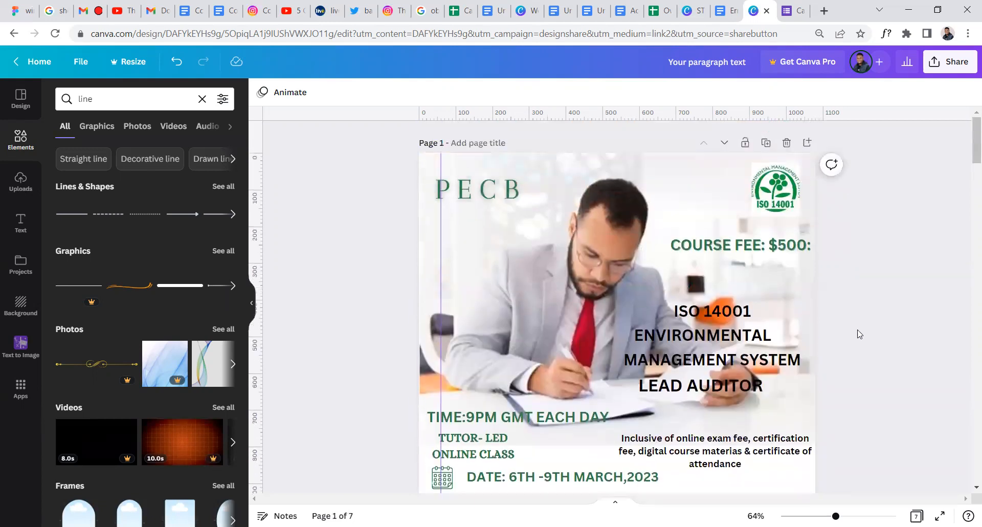
scroll(857, 333, down, 1)
scroll(701, 291, down, 3)
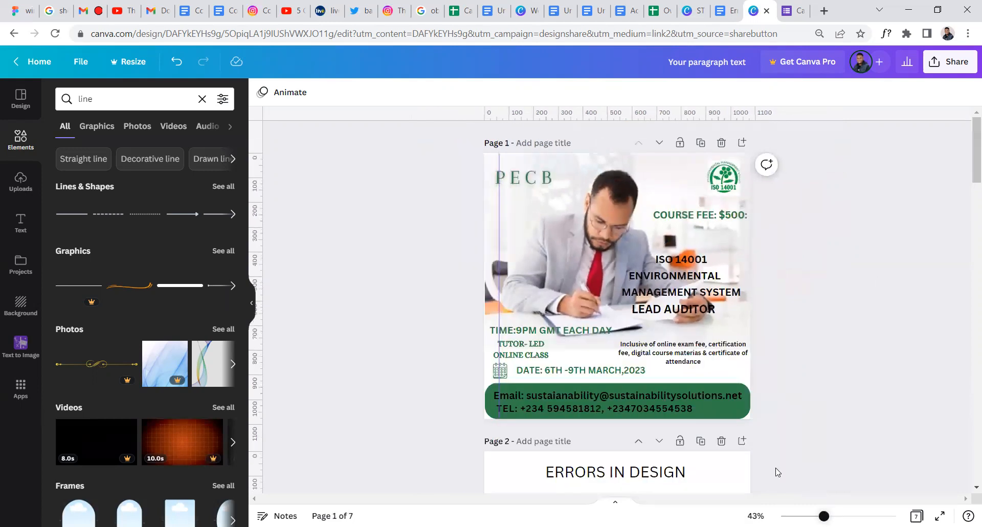
Narrow the oversized text boxes of the "ENVIRONMENTAL" and "MANAGEMENT SYSTEM" title lines to fit their text
click(794, 273)
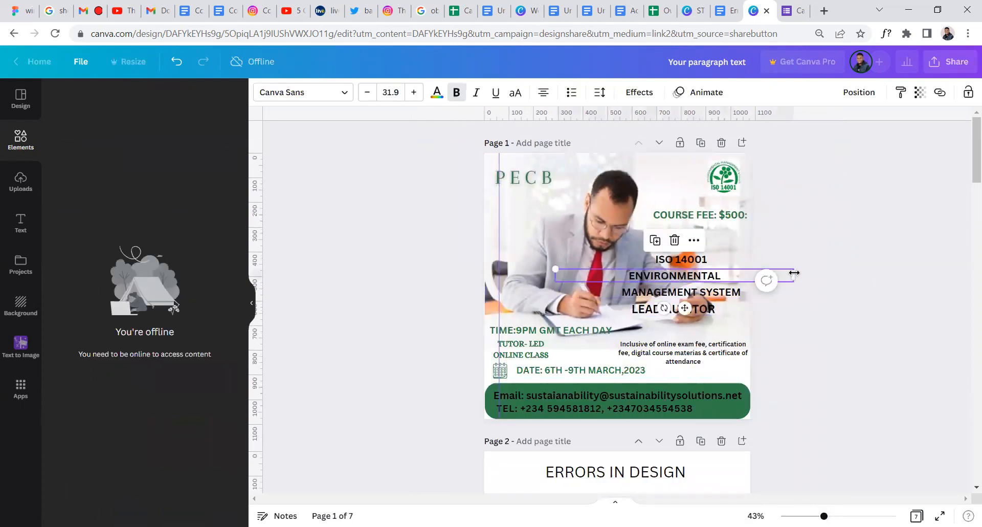
drag(794, 274, 690, 274)
click(745, 293)
drag(801, 293, 715, 292)
click(700, 308)
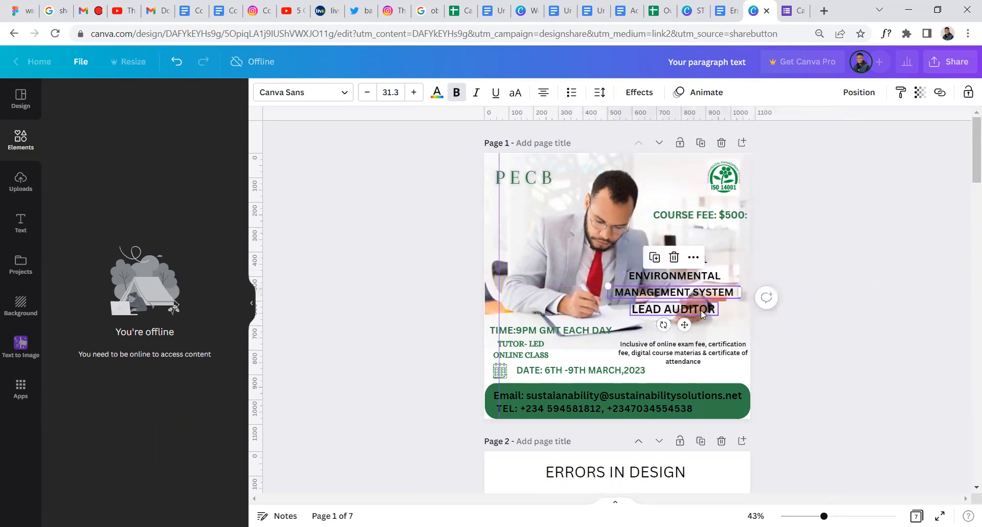